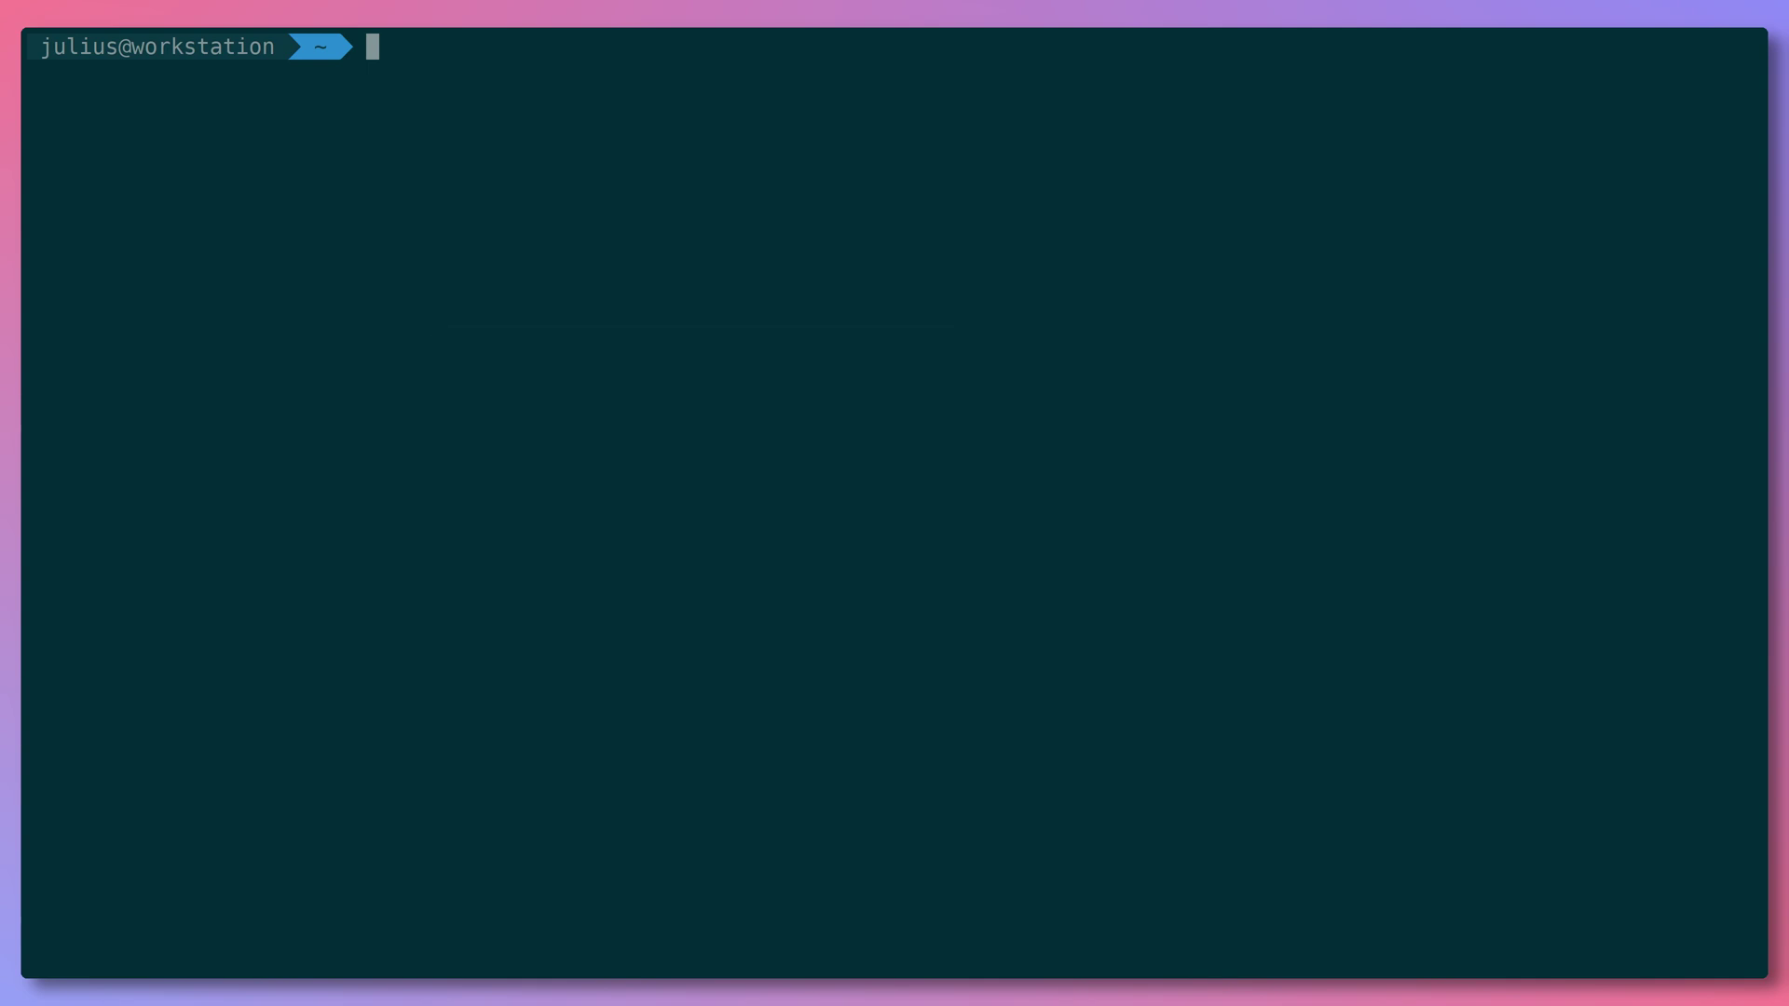
- Run a detached grafana/grafana container named grafana on port 3000 with a grafana-storage volume, then check it with docker ps
text(docker run -p 3000:)
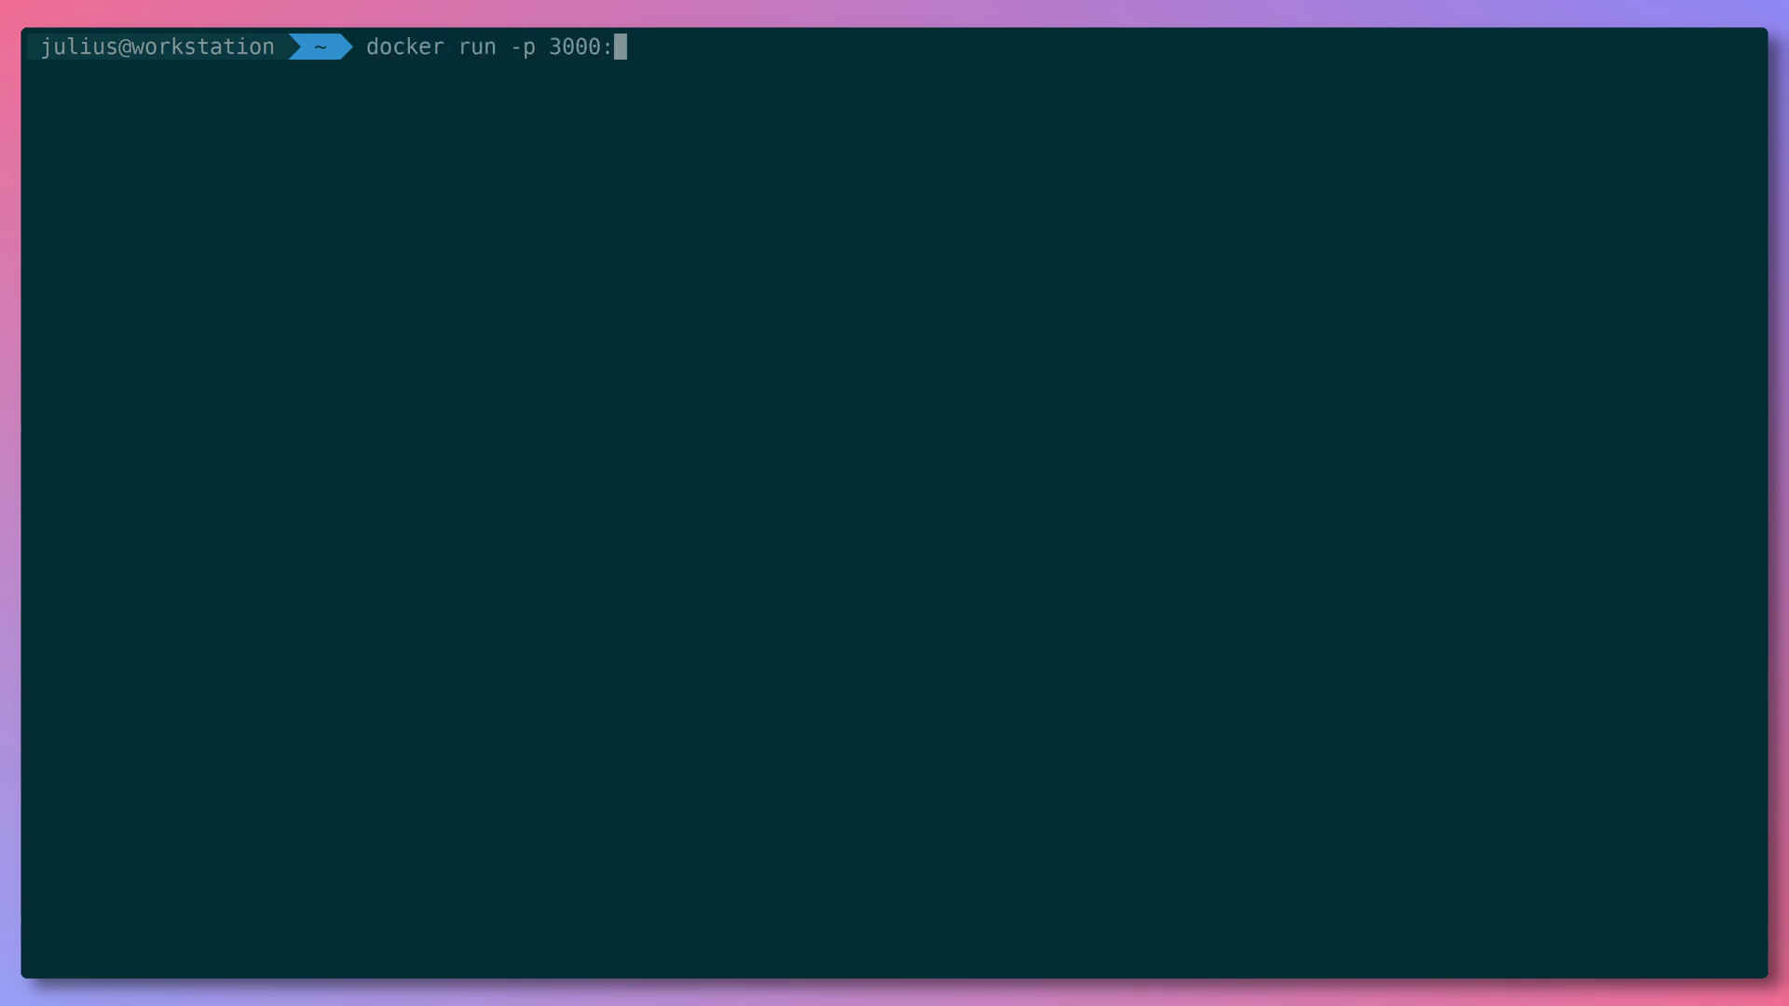
text(3000 grafana/grafana)
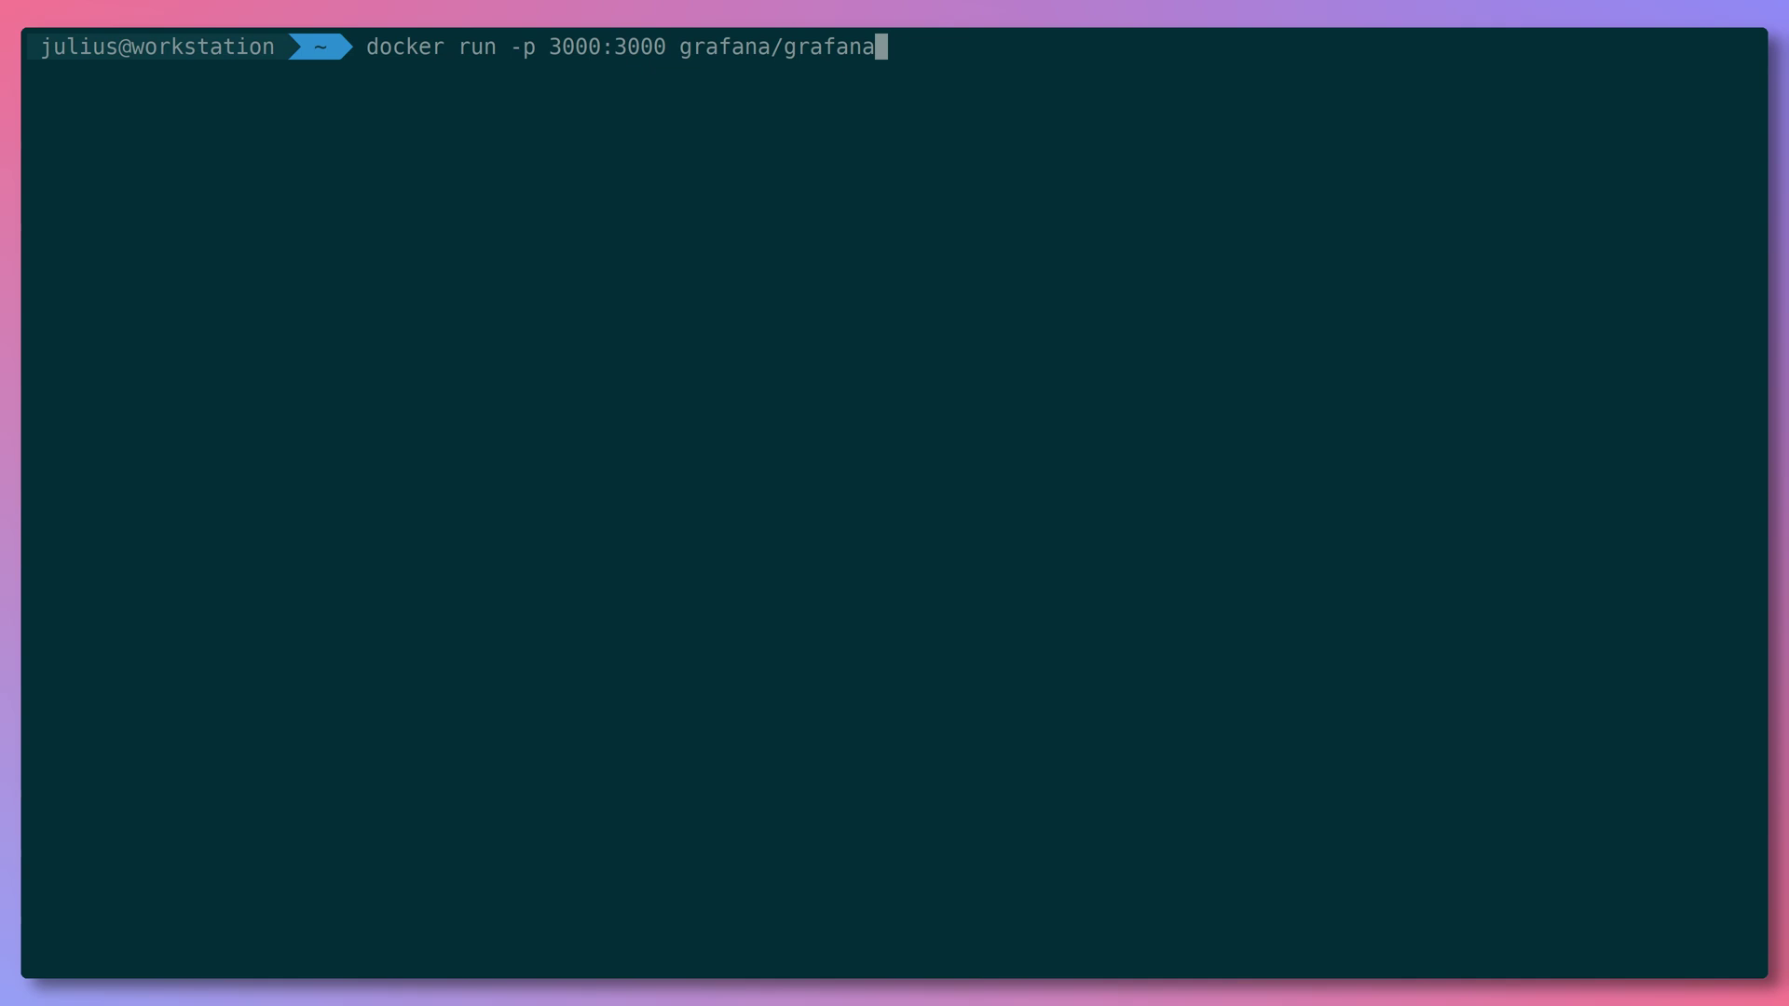
key(BackSpace)
key(BackSpace)
key(BackSpace)
key(BackSpace)
key(BackSpace)
key(BackSpace)
key(BackSpace)
key(BackSpace)
key(BackSpace)
key(BackSpace)
key(BackSpace)
key(BackSpace)
key(BackSpace)
key(BackSpace)
key(BackSpace)
key(BackSpace)
key(BackSpace)
key(BackSpace)
key(BackSpace)
key(BackSpace)
text(docker run -d -p 3000:3000 --name=grafana -v grafana-storage:/var/lib/grafana grafana/grafana)
key(BackSpace)
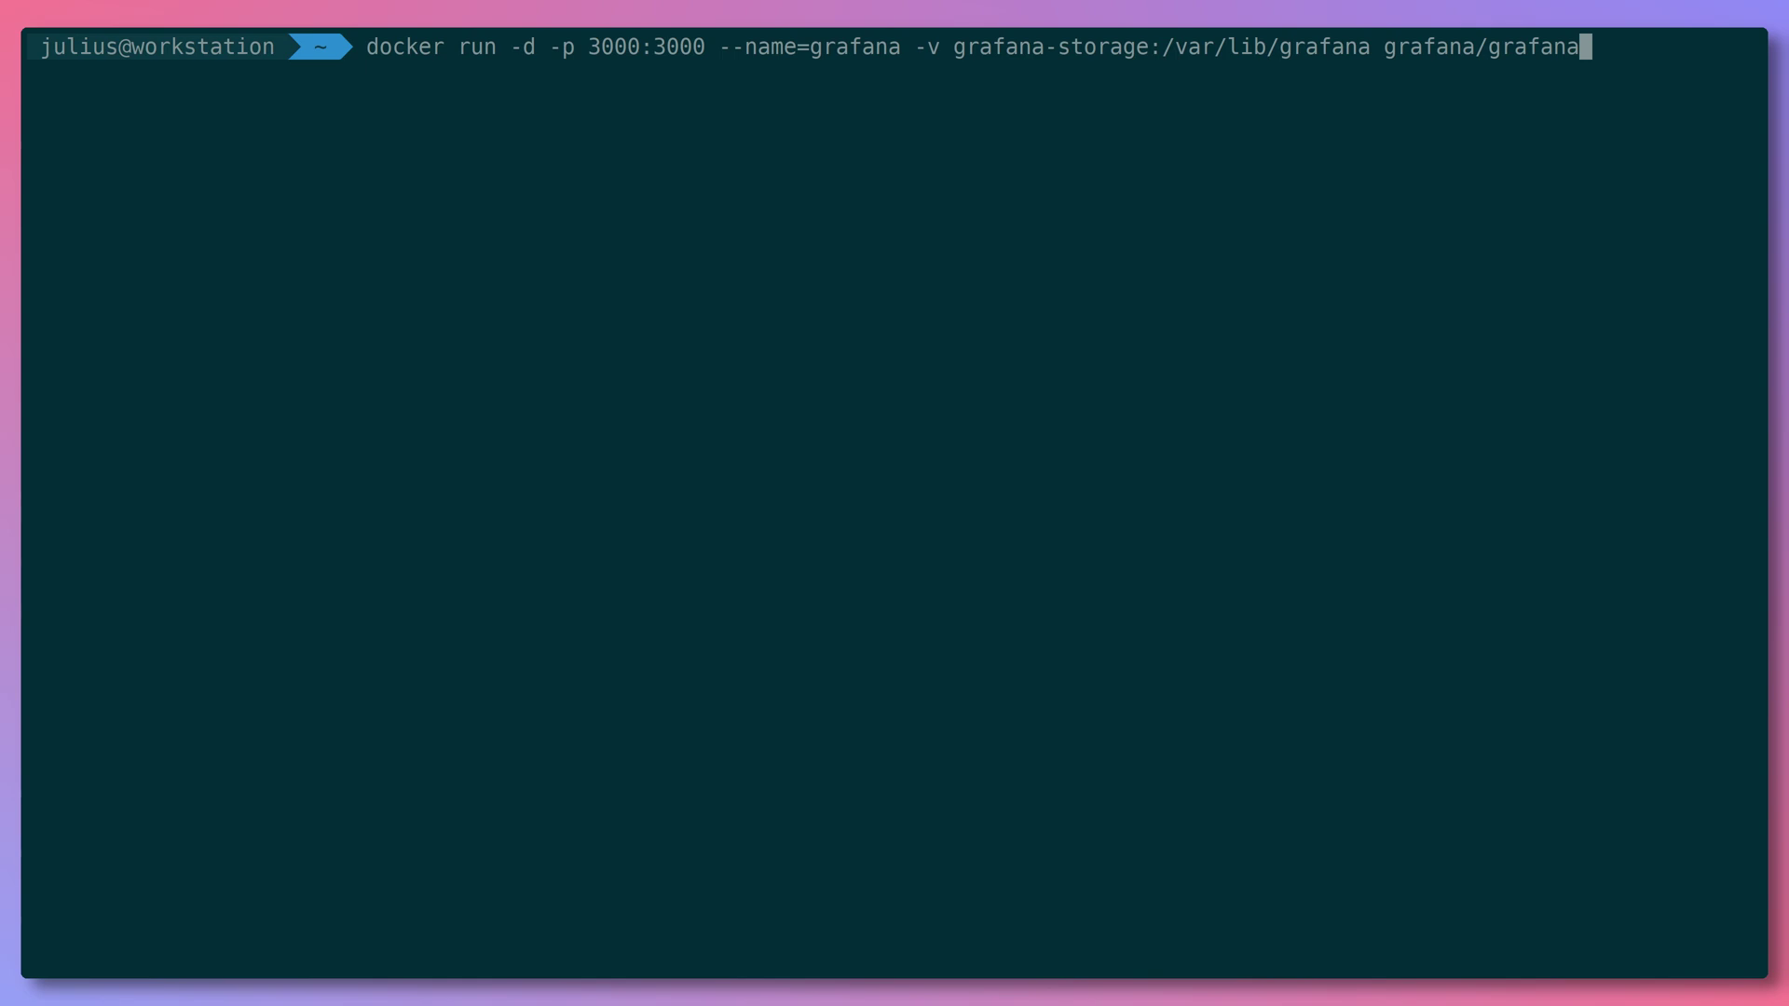
key(Return)
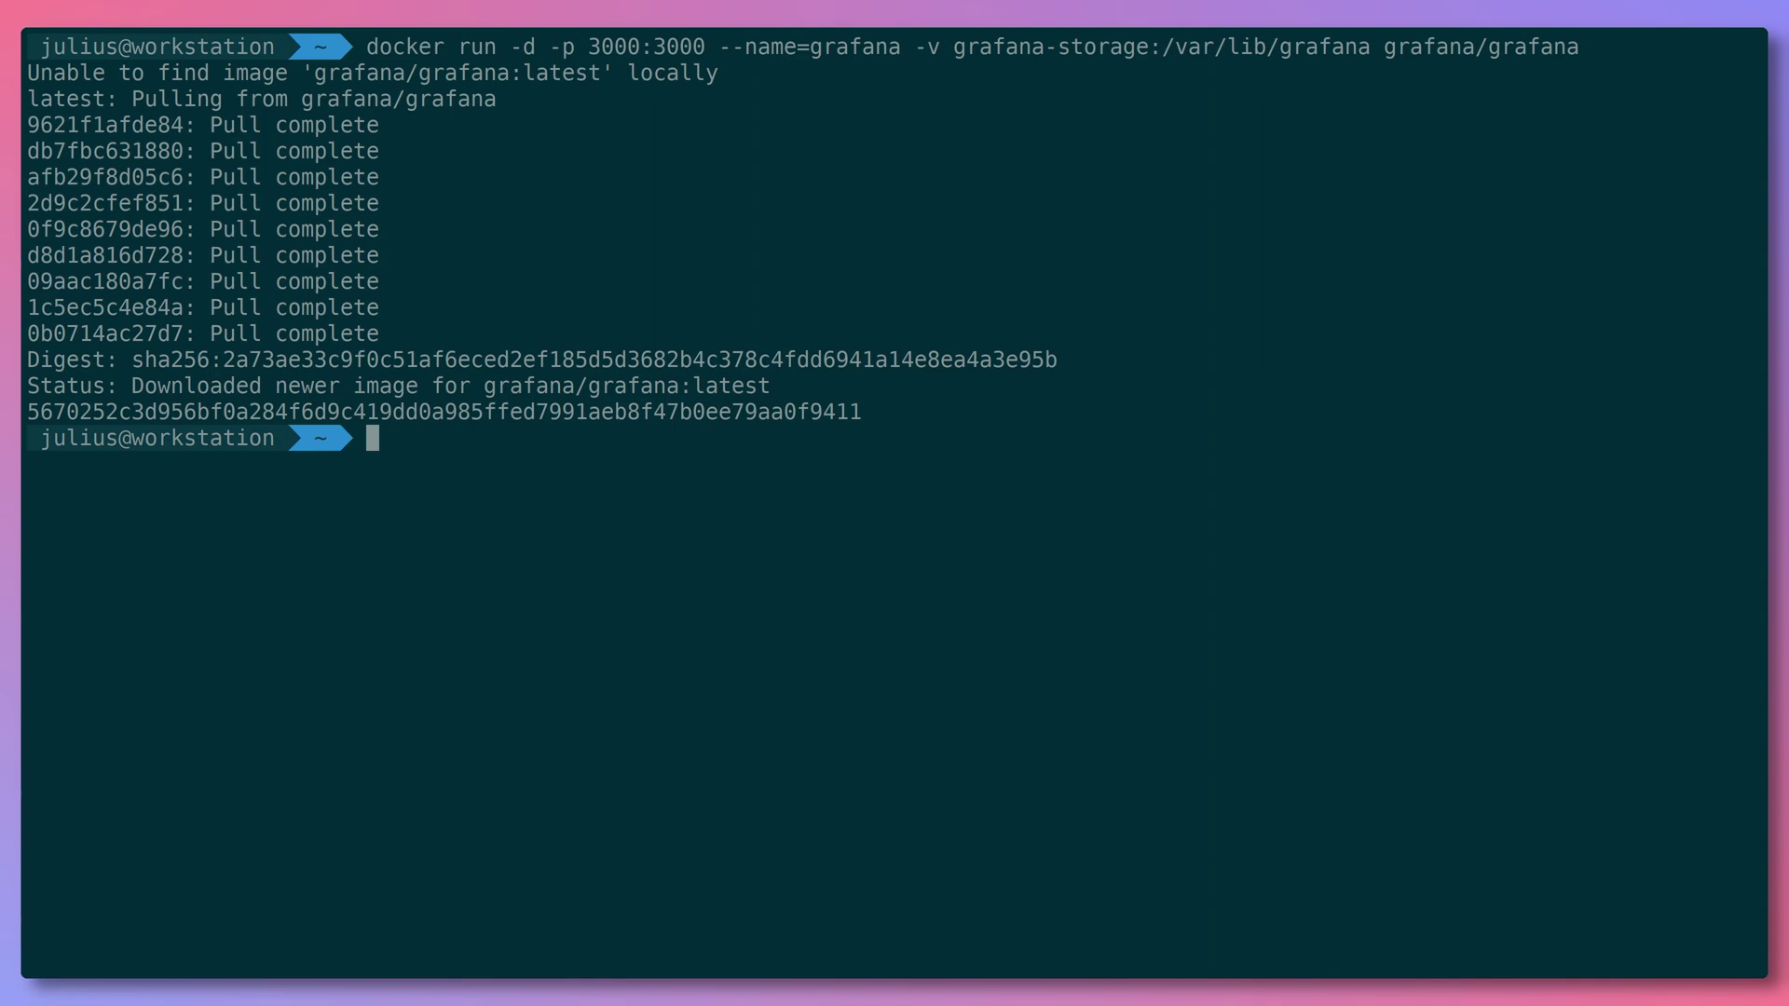
text(docker ps)
key(Return)
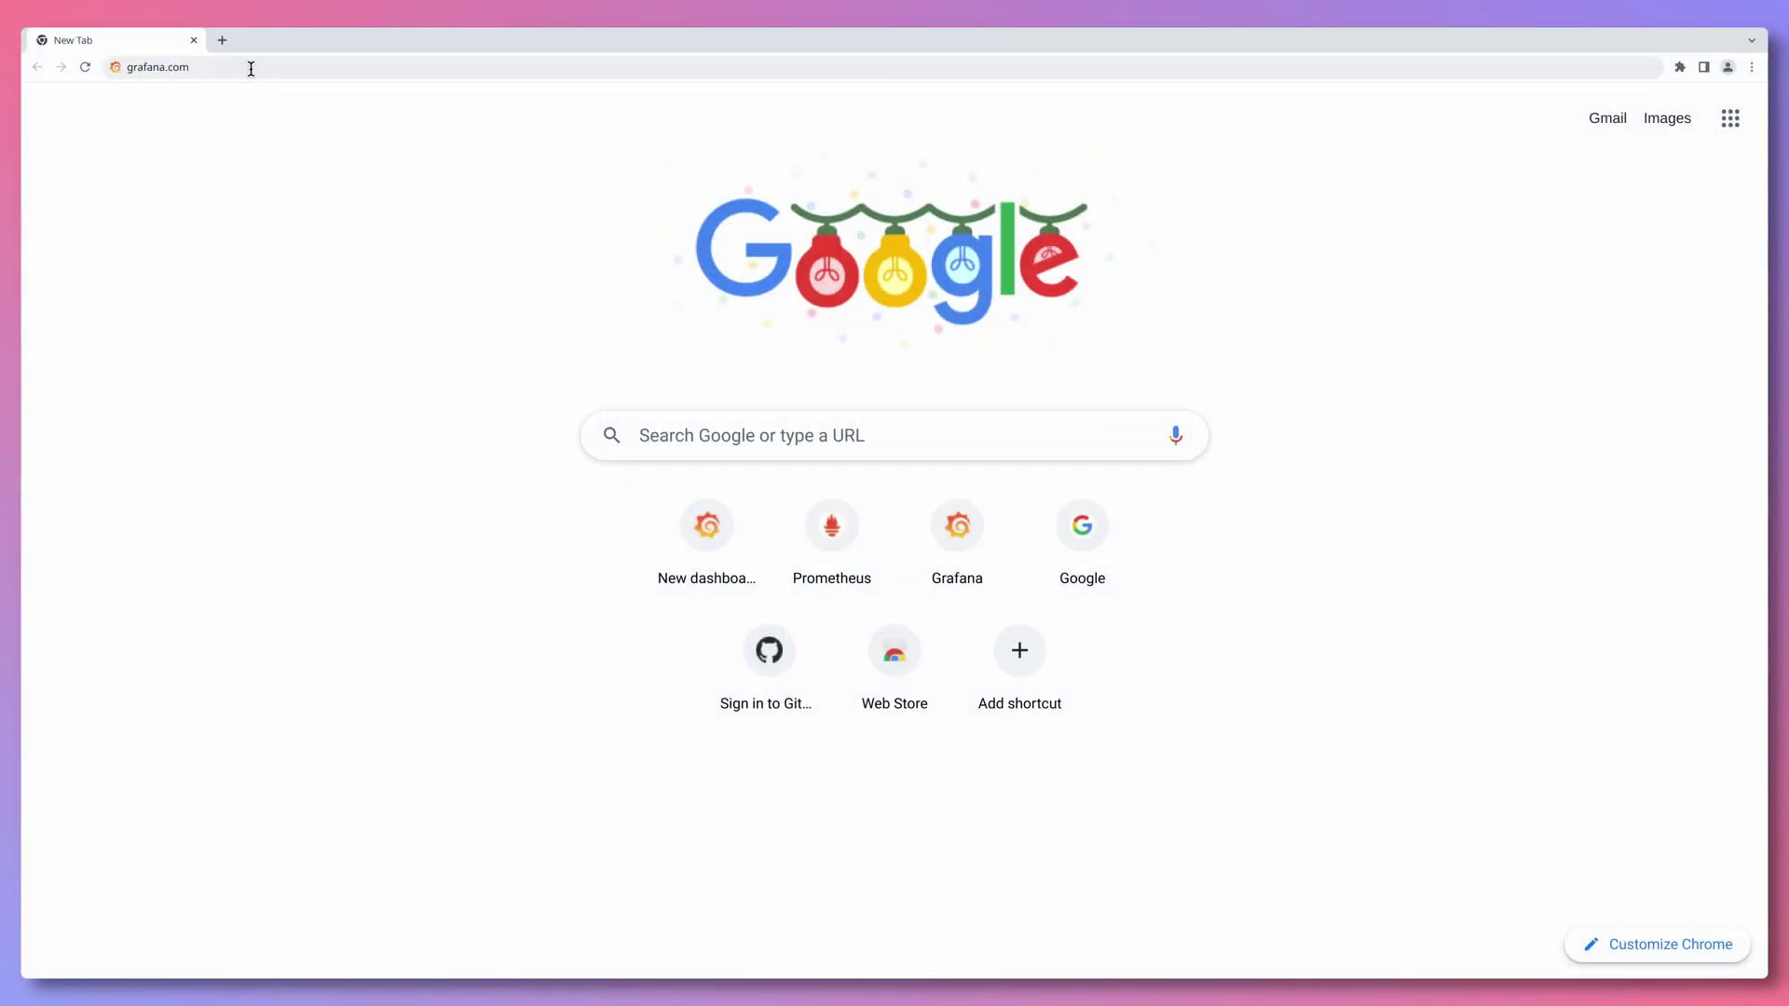
- Download the Grafana 9.3.2 OSS standalone Linux tar.gz from grafana.com's self-managed downloads page
key(Return)
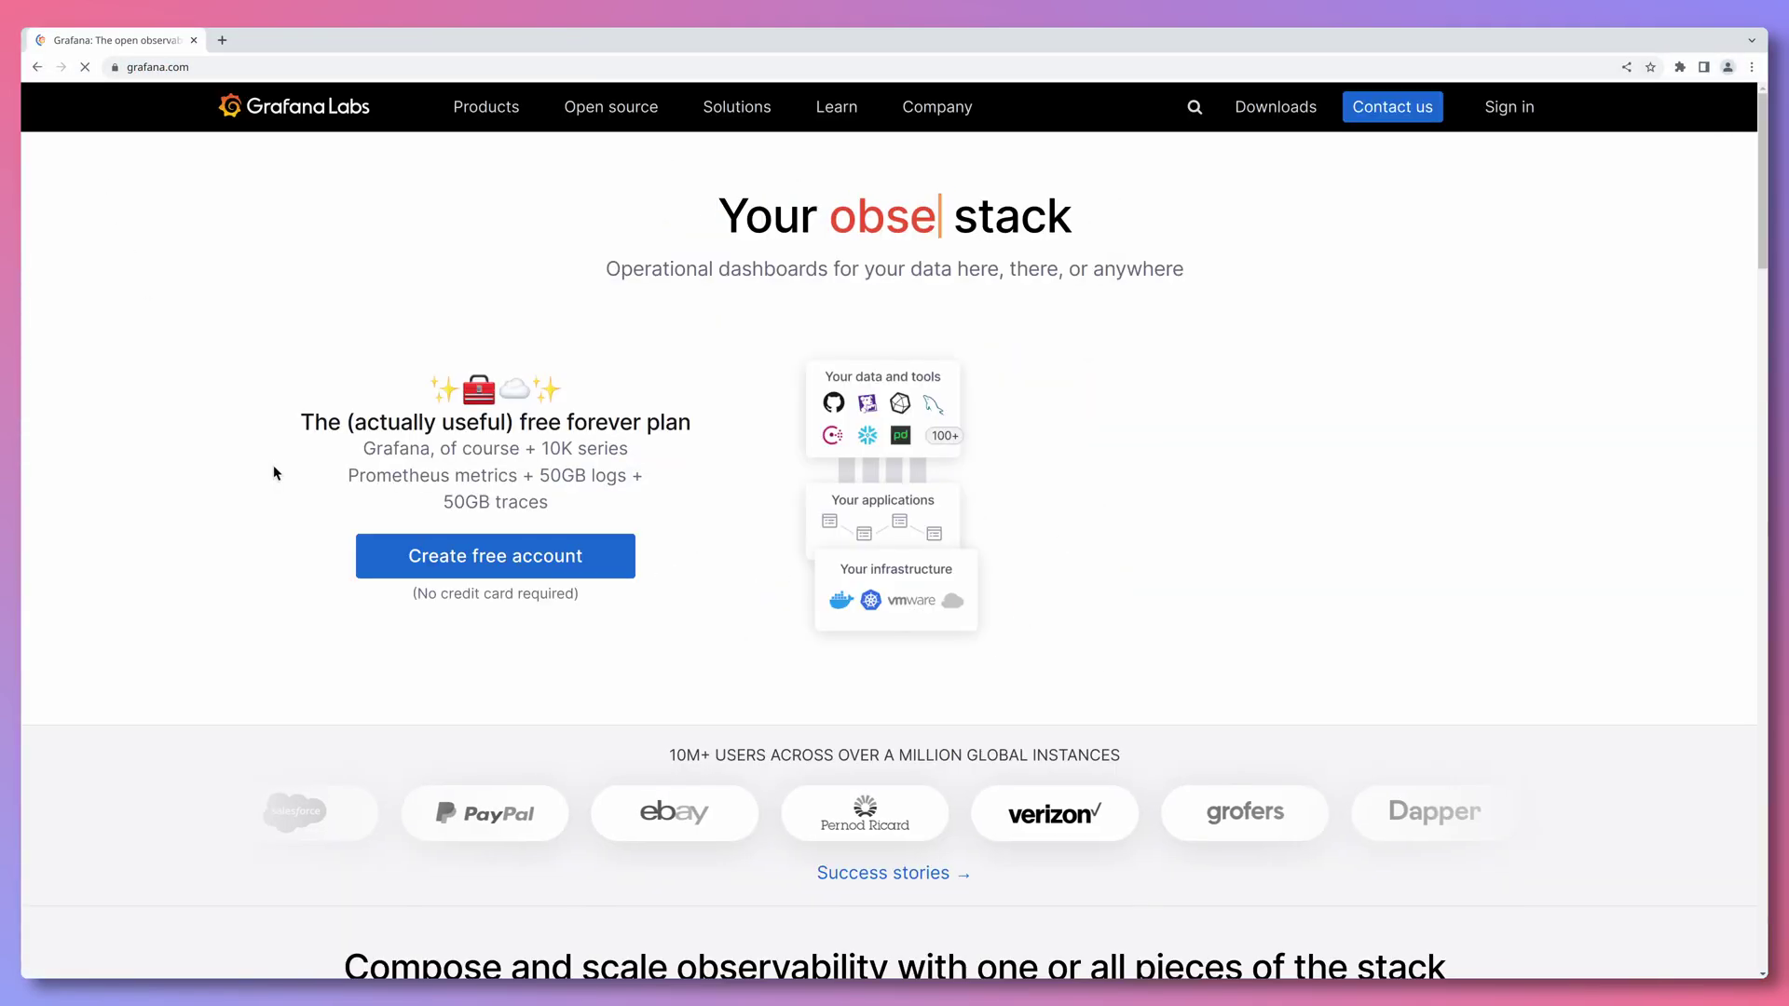
click(1270, 110)
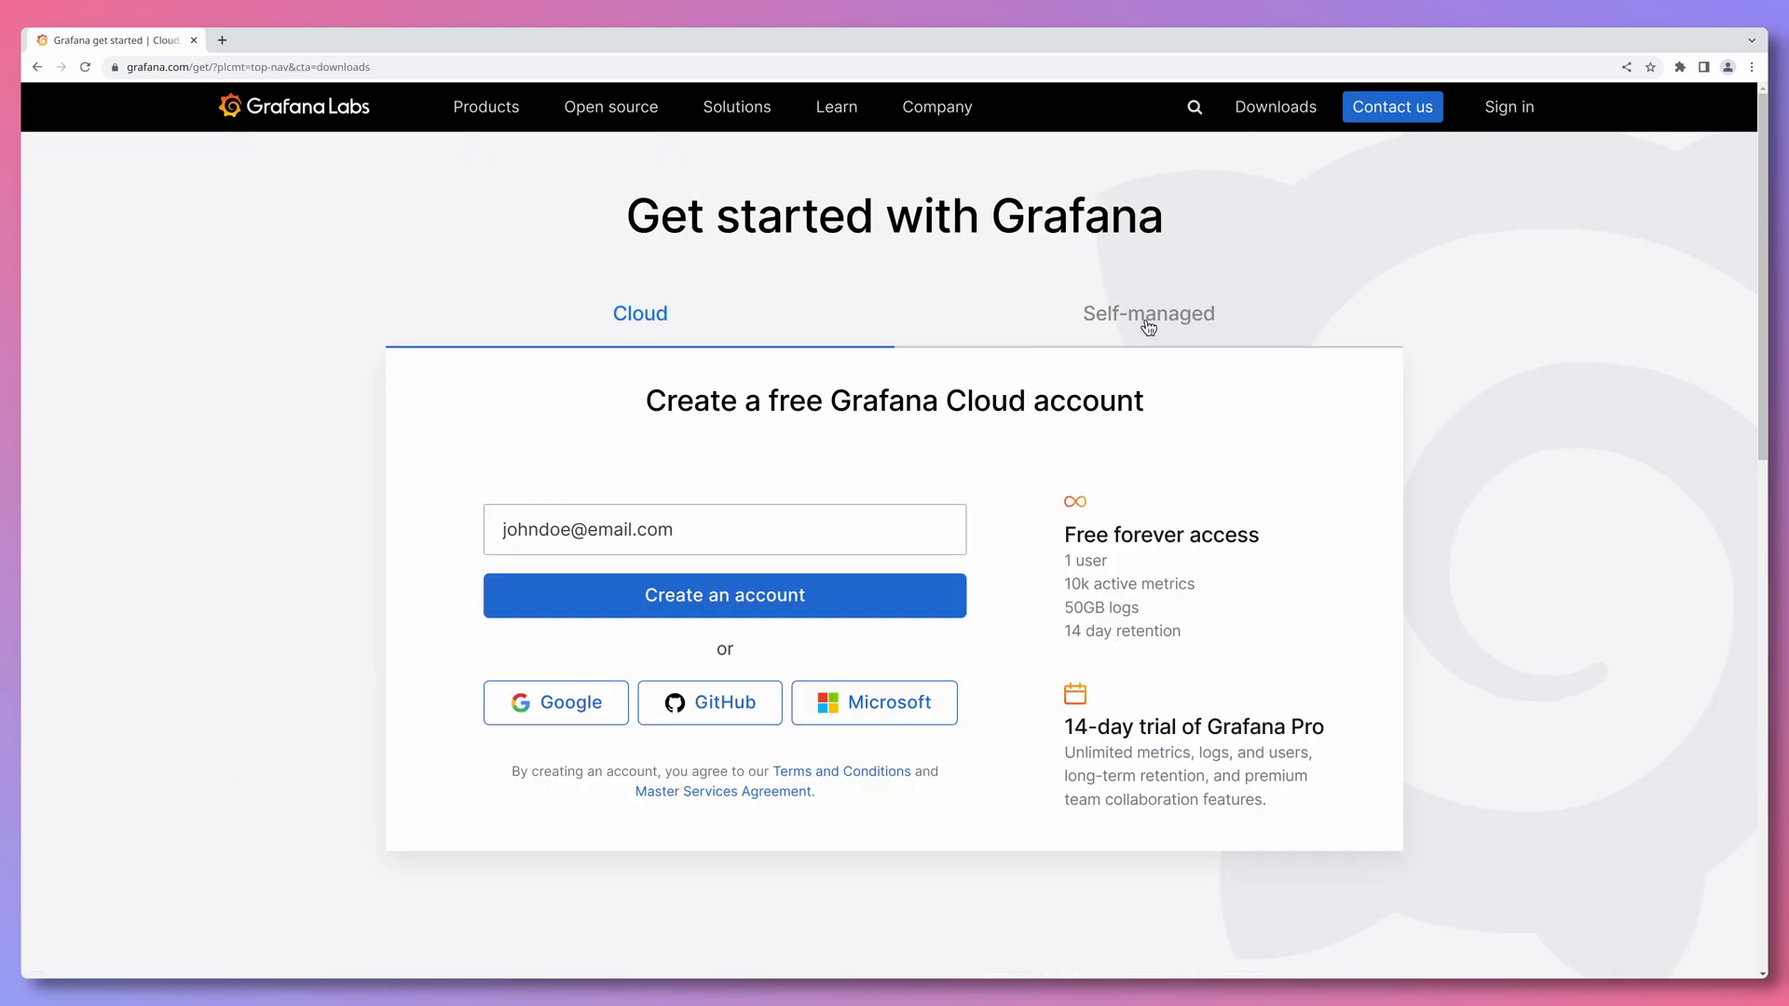
click(1148, 316)
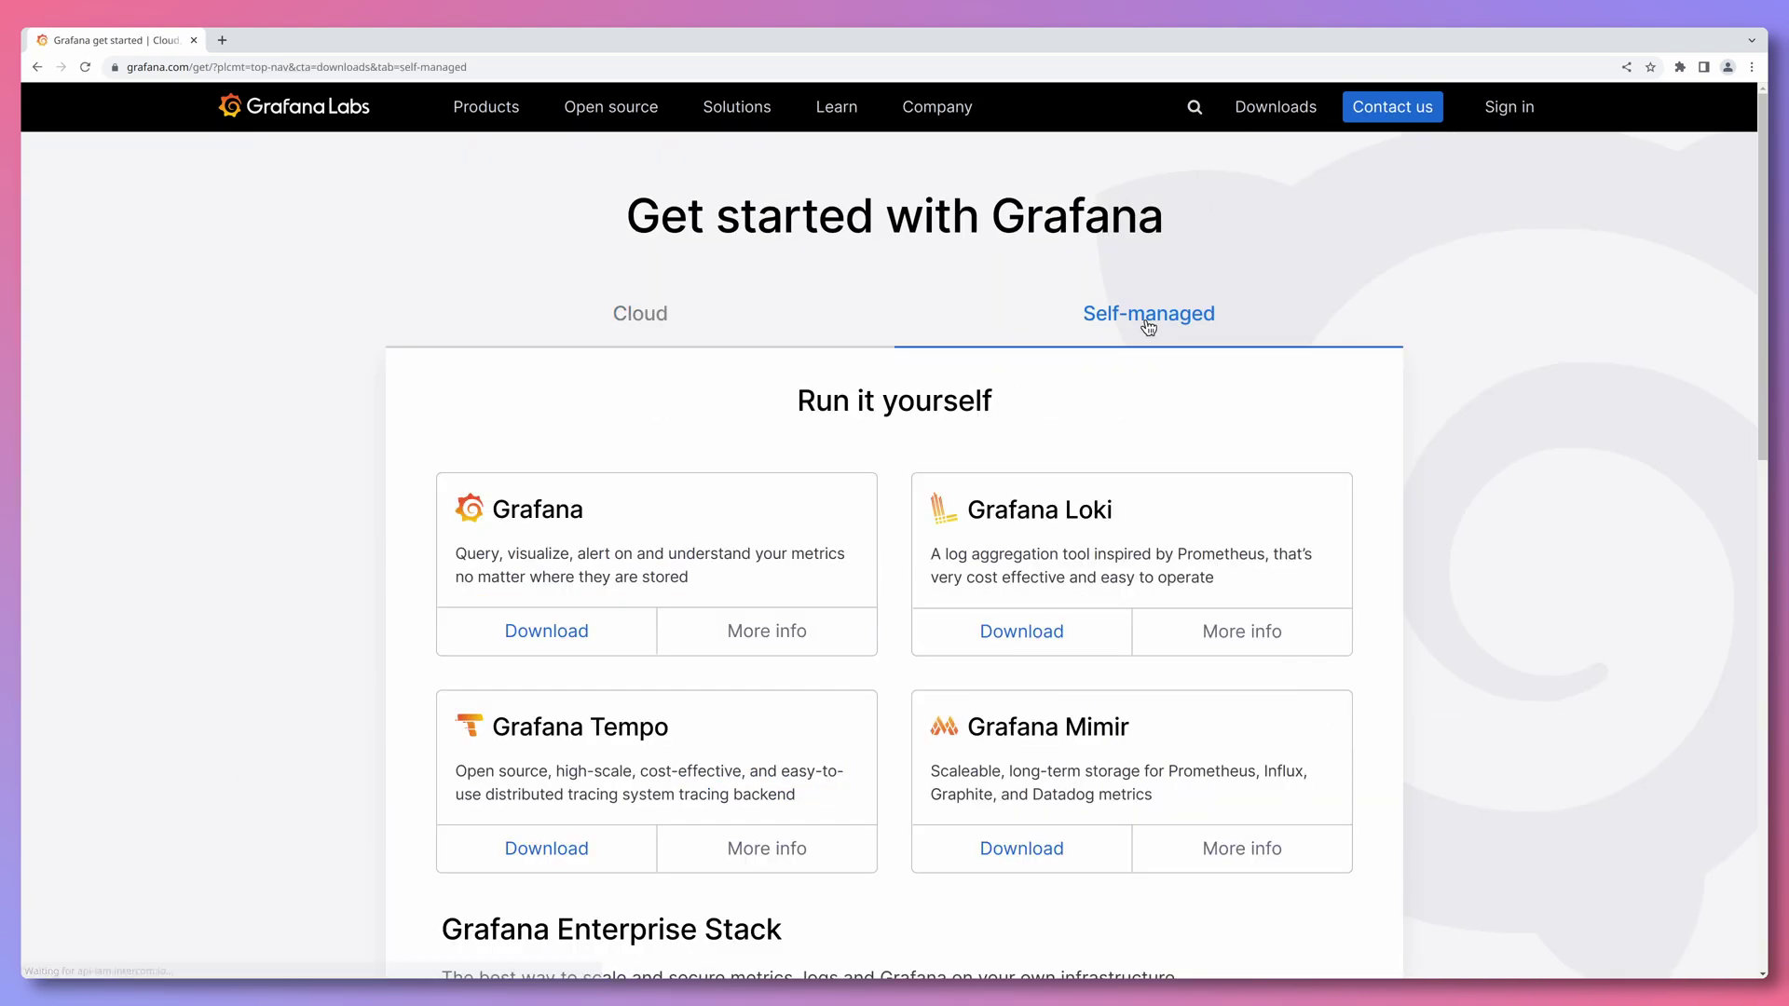
click(540, 649)
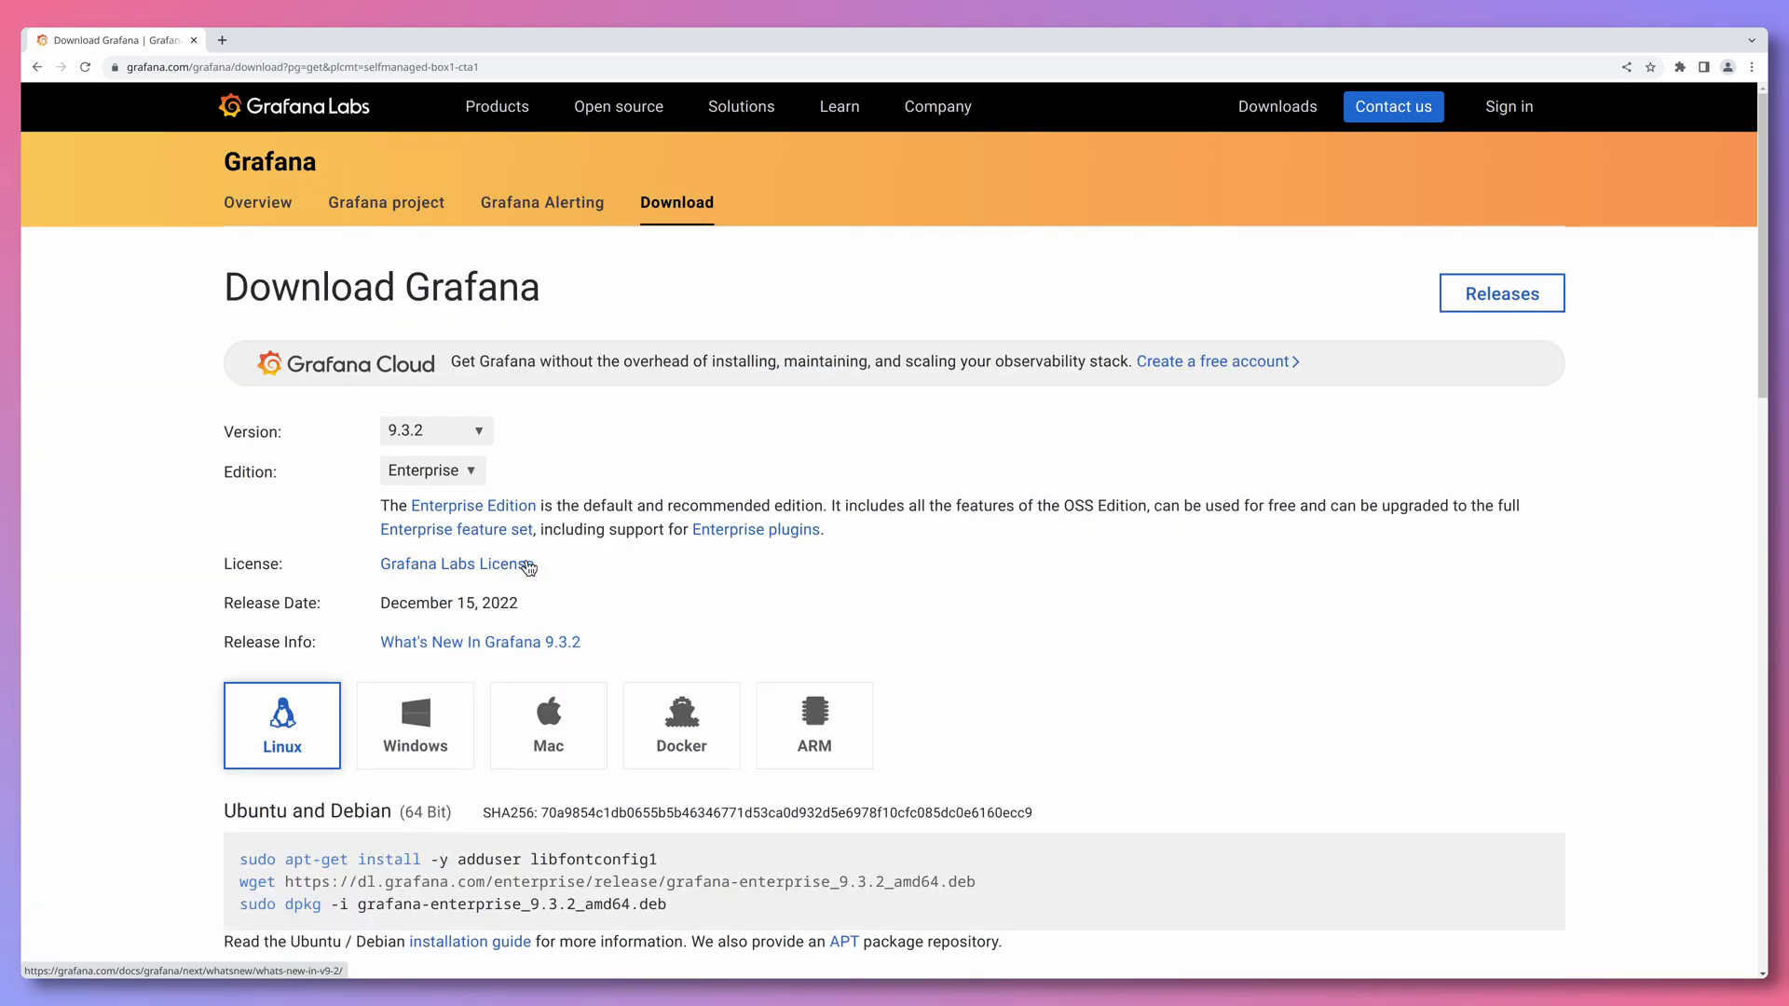
click(471, 476)
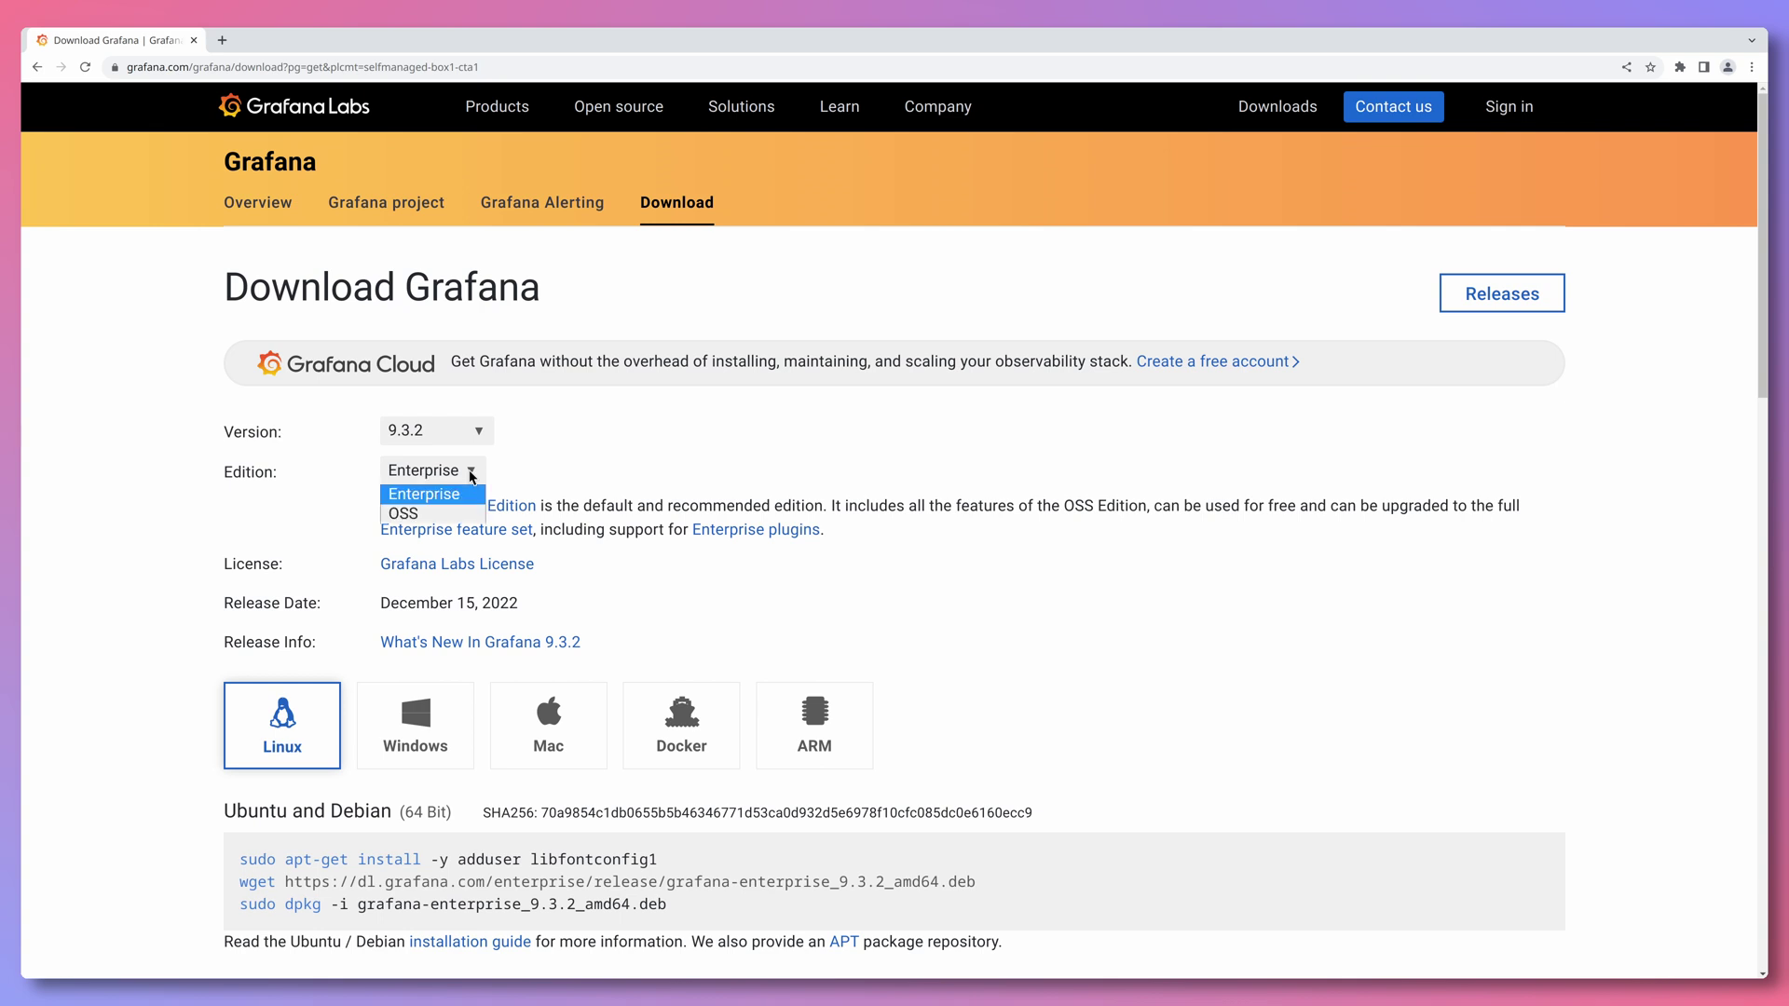
click(456, 517)
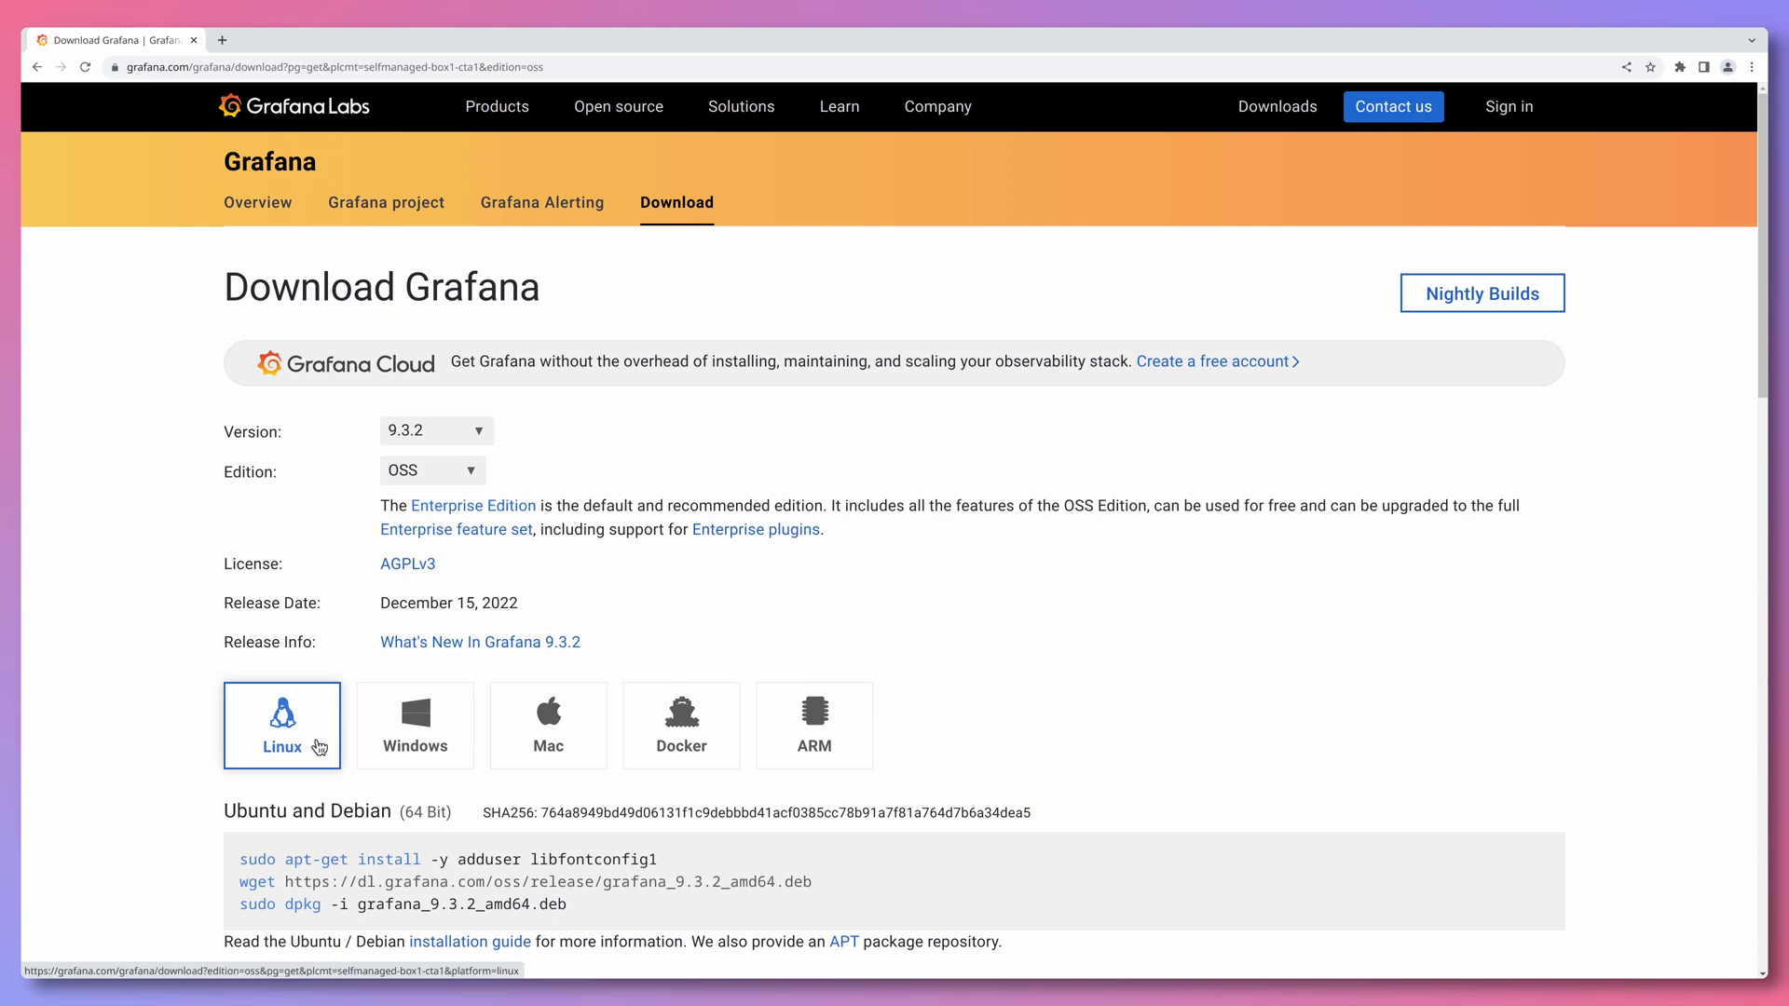
scroll(317, 741, down, 5)
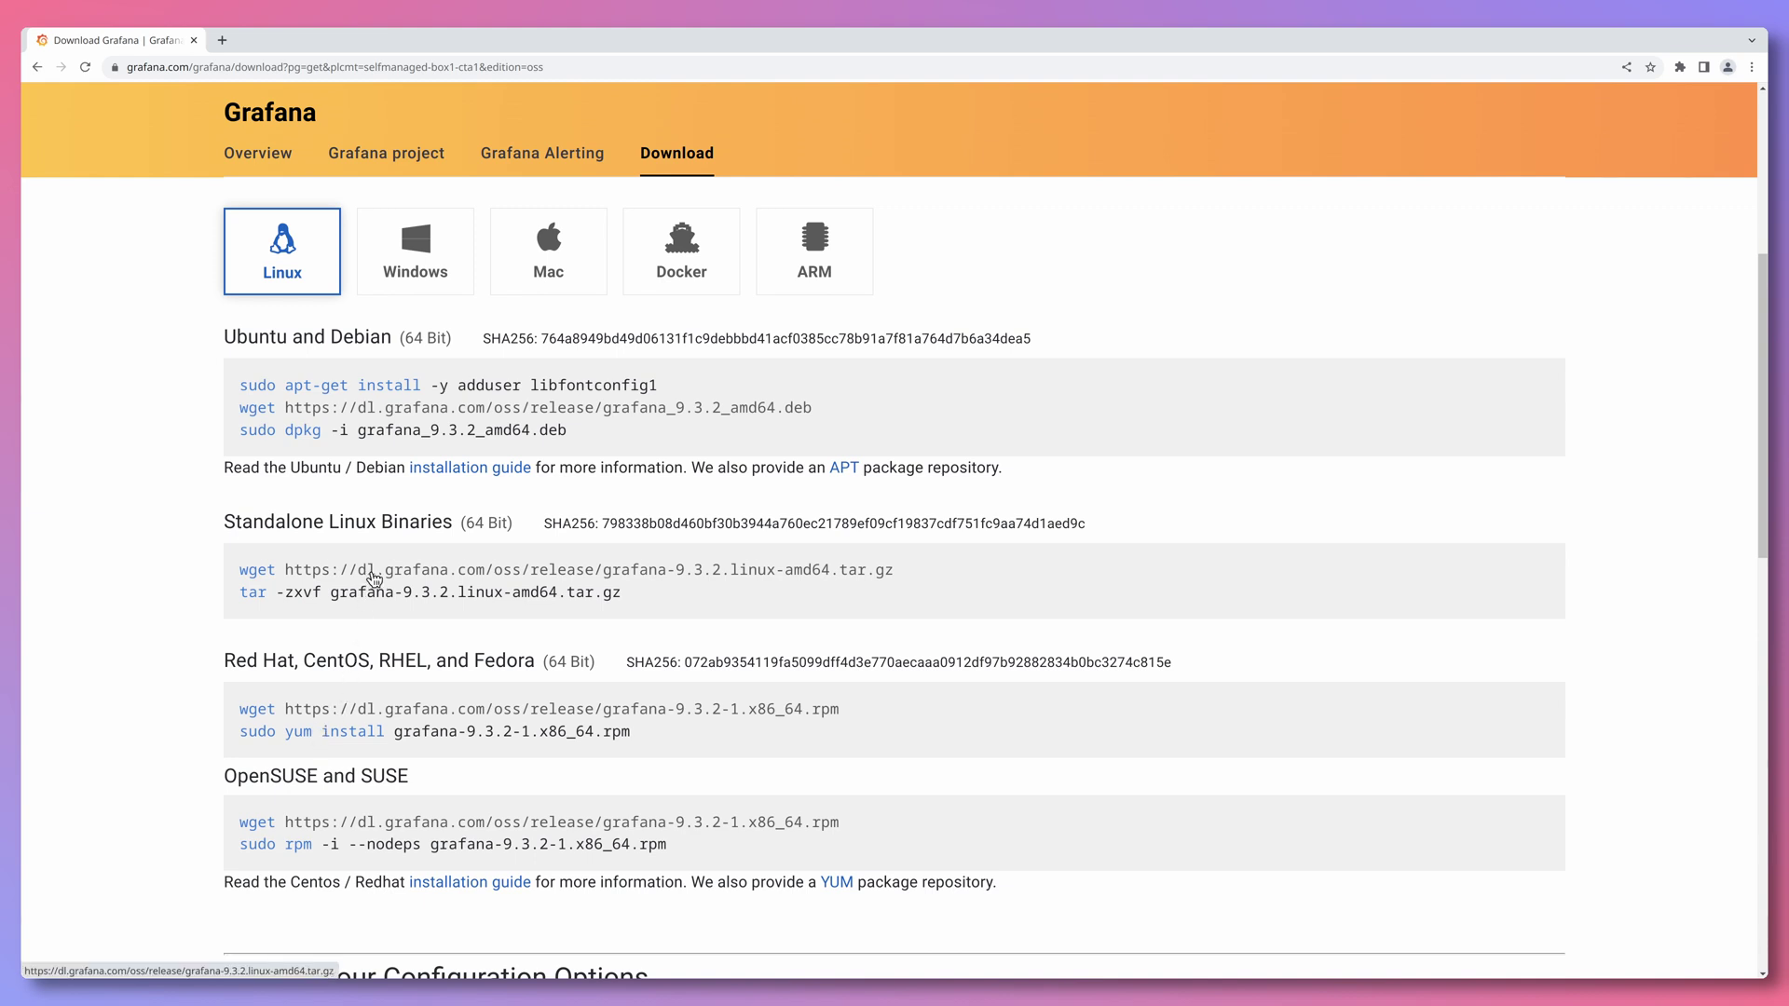
click(374, 578)
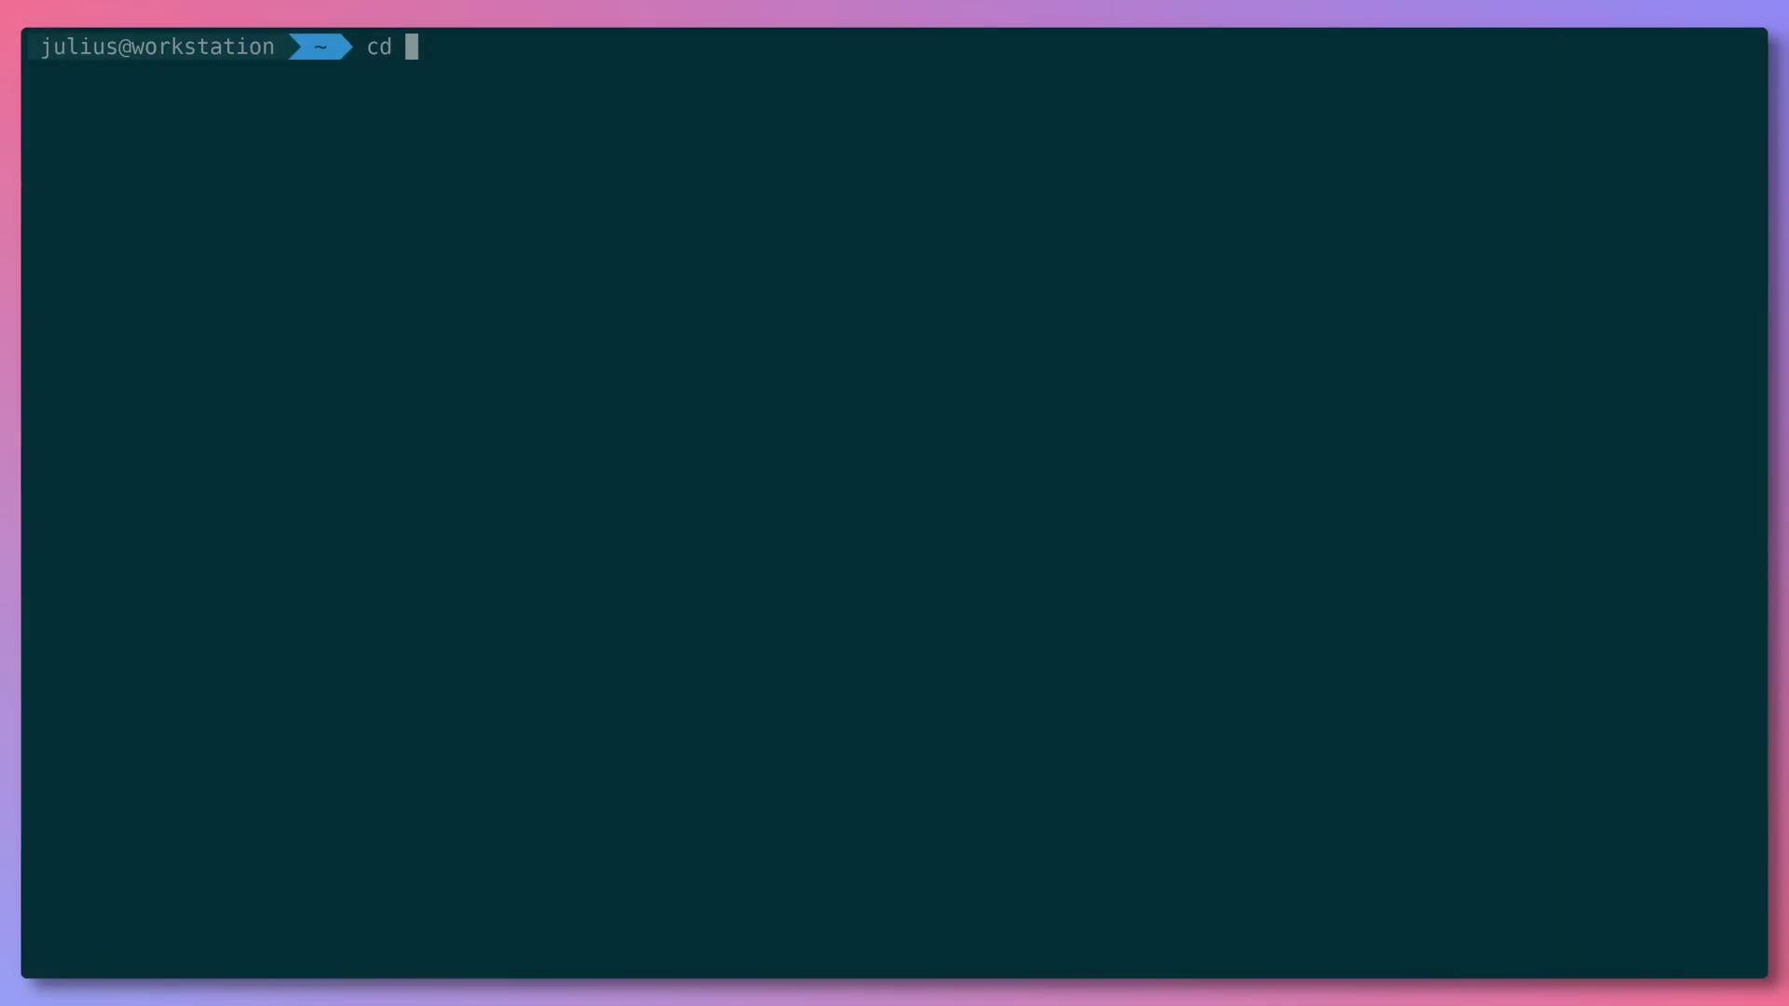
- In Downloads, extract the Grafana tarball with tar xvfz and enter the grafana-9.3.2 folder
text(Dow)
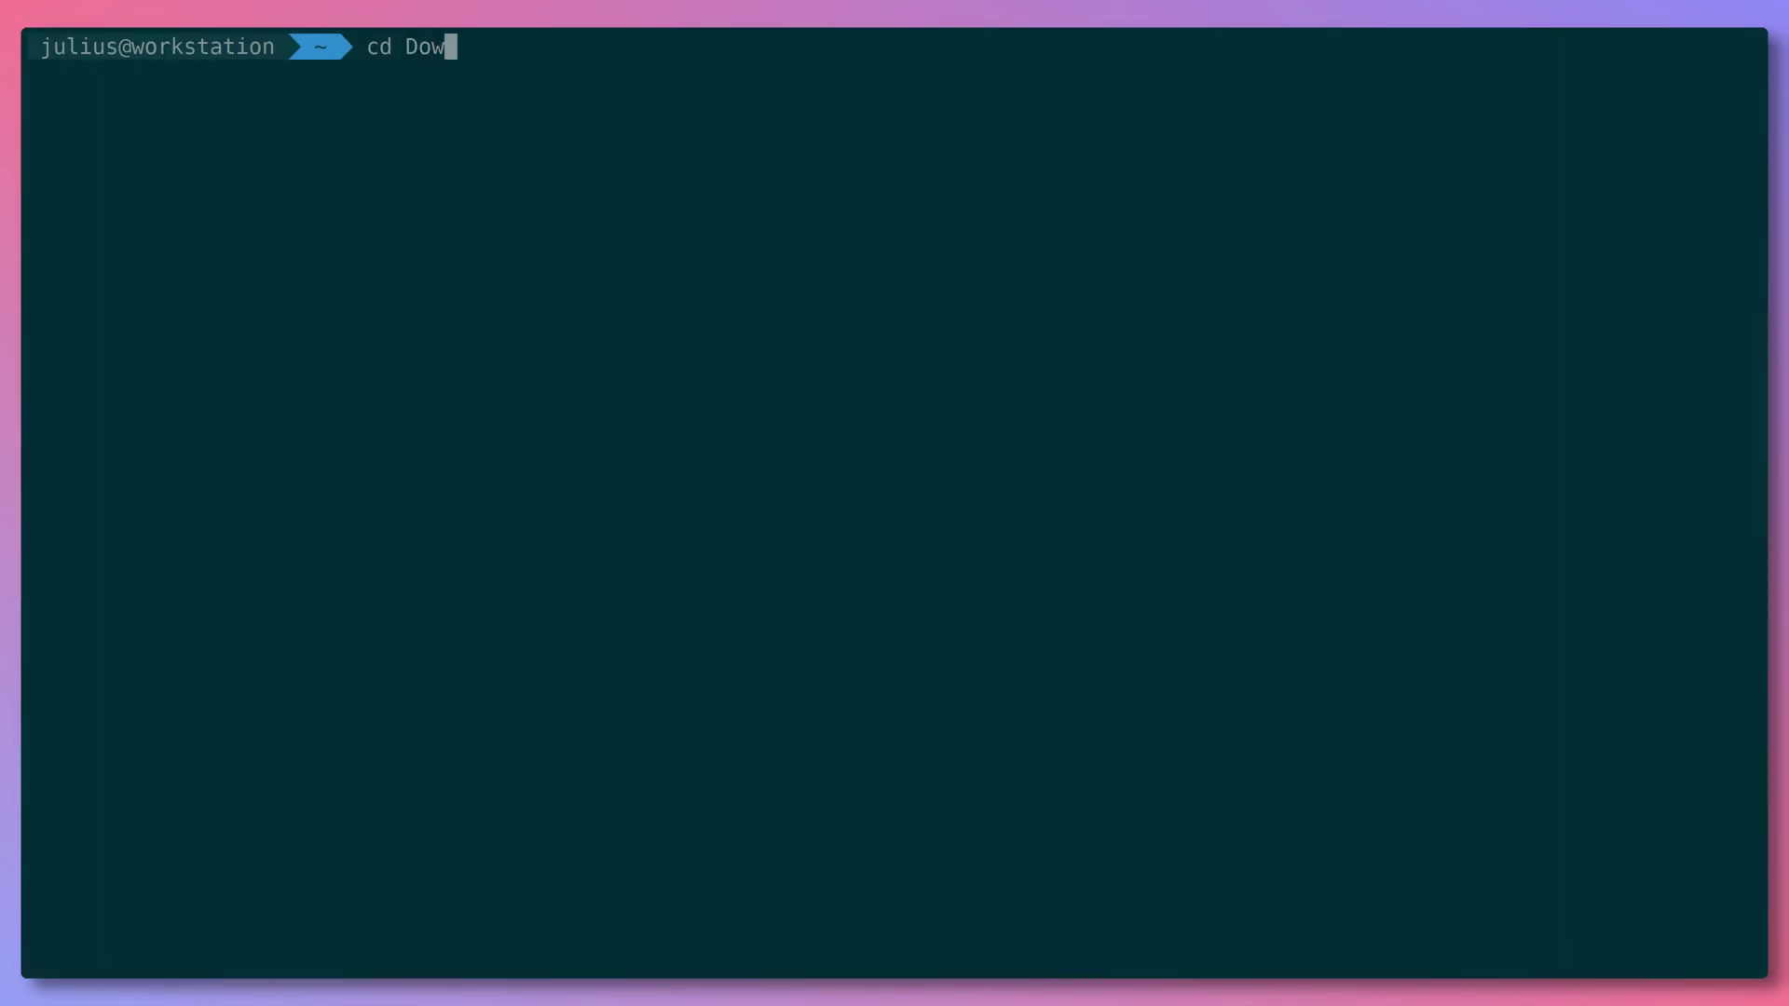
key(Tab)
key(Return)
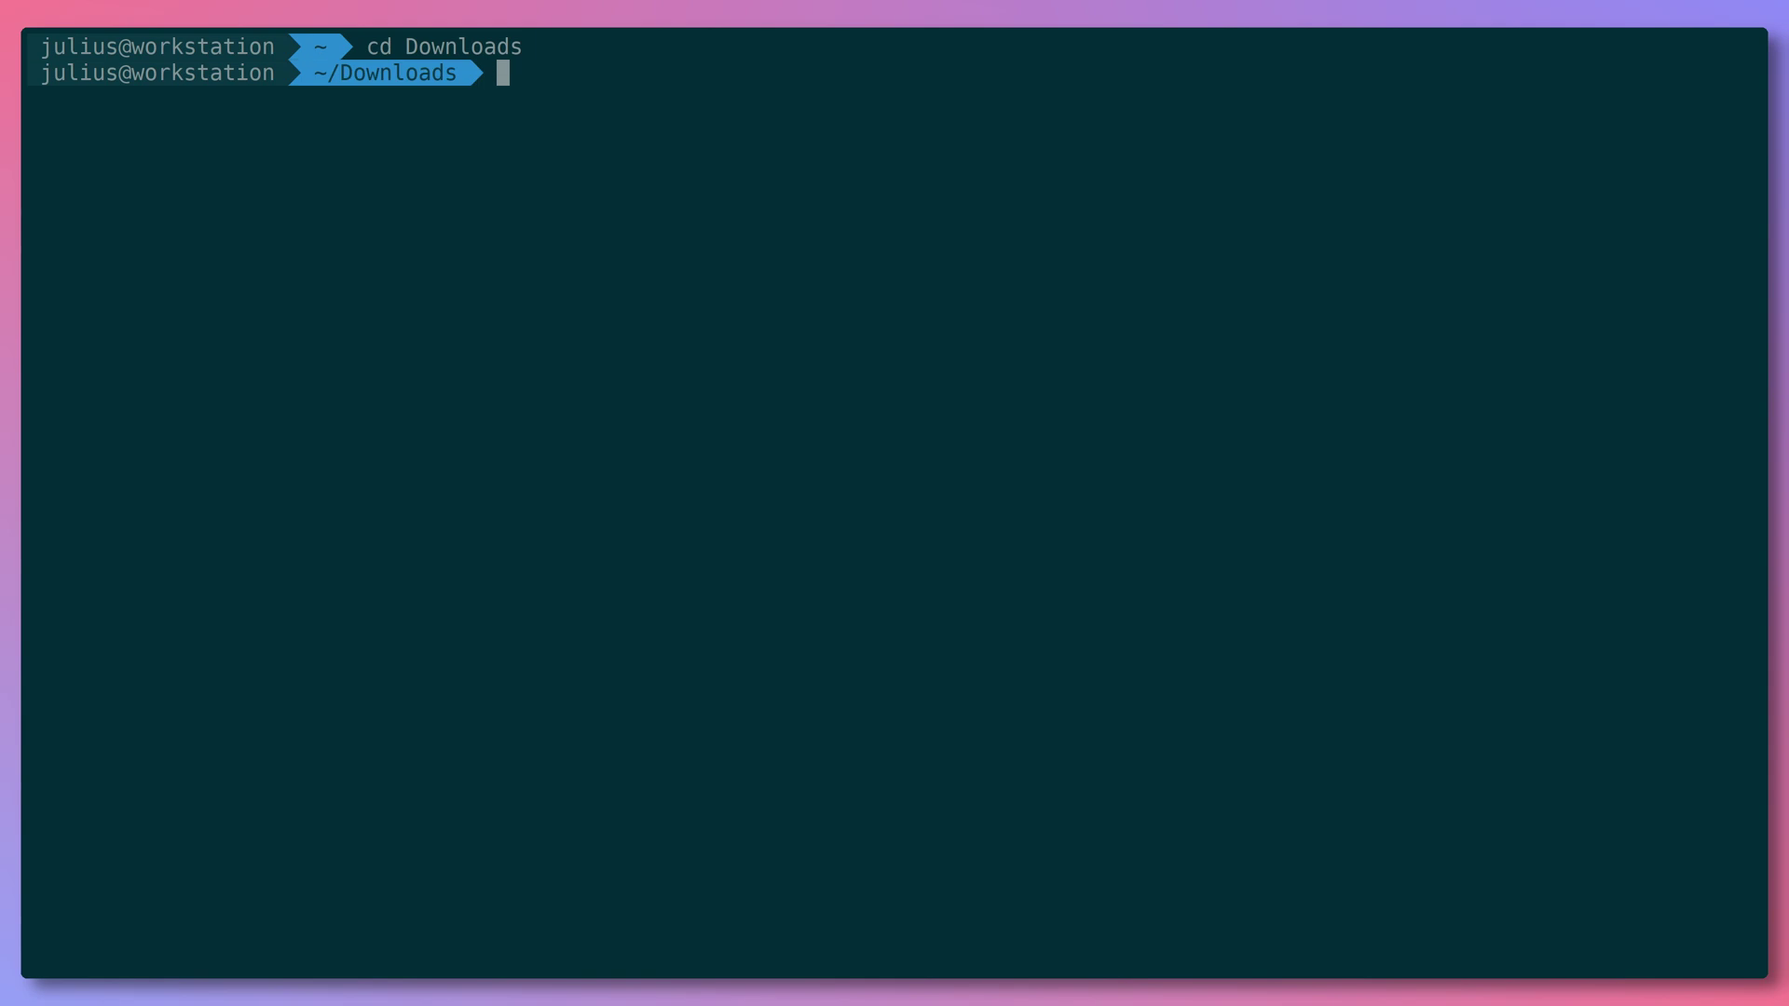
text(tar xvfz gr)
key(Tab)
key(Return)
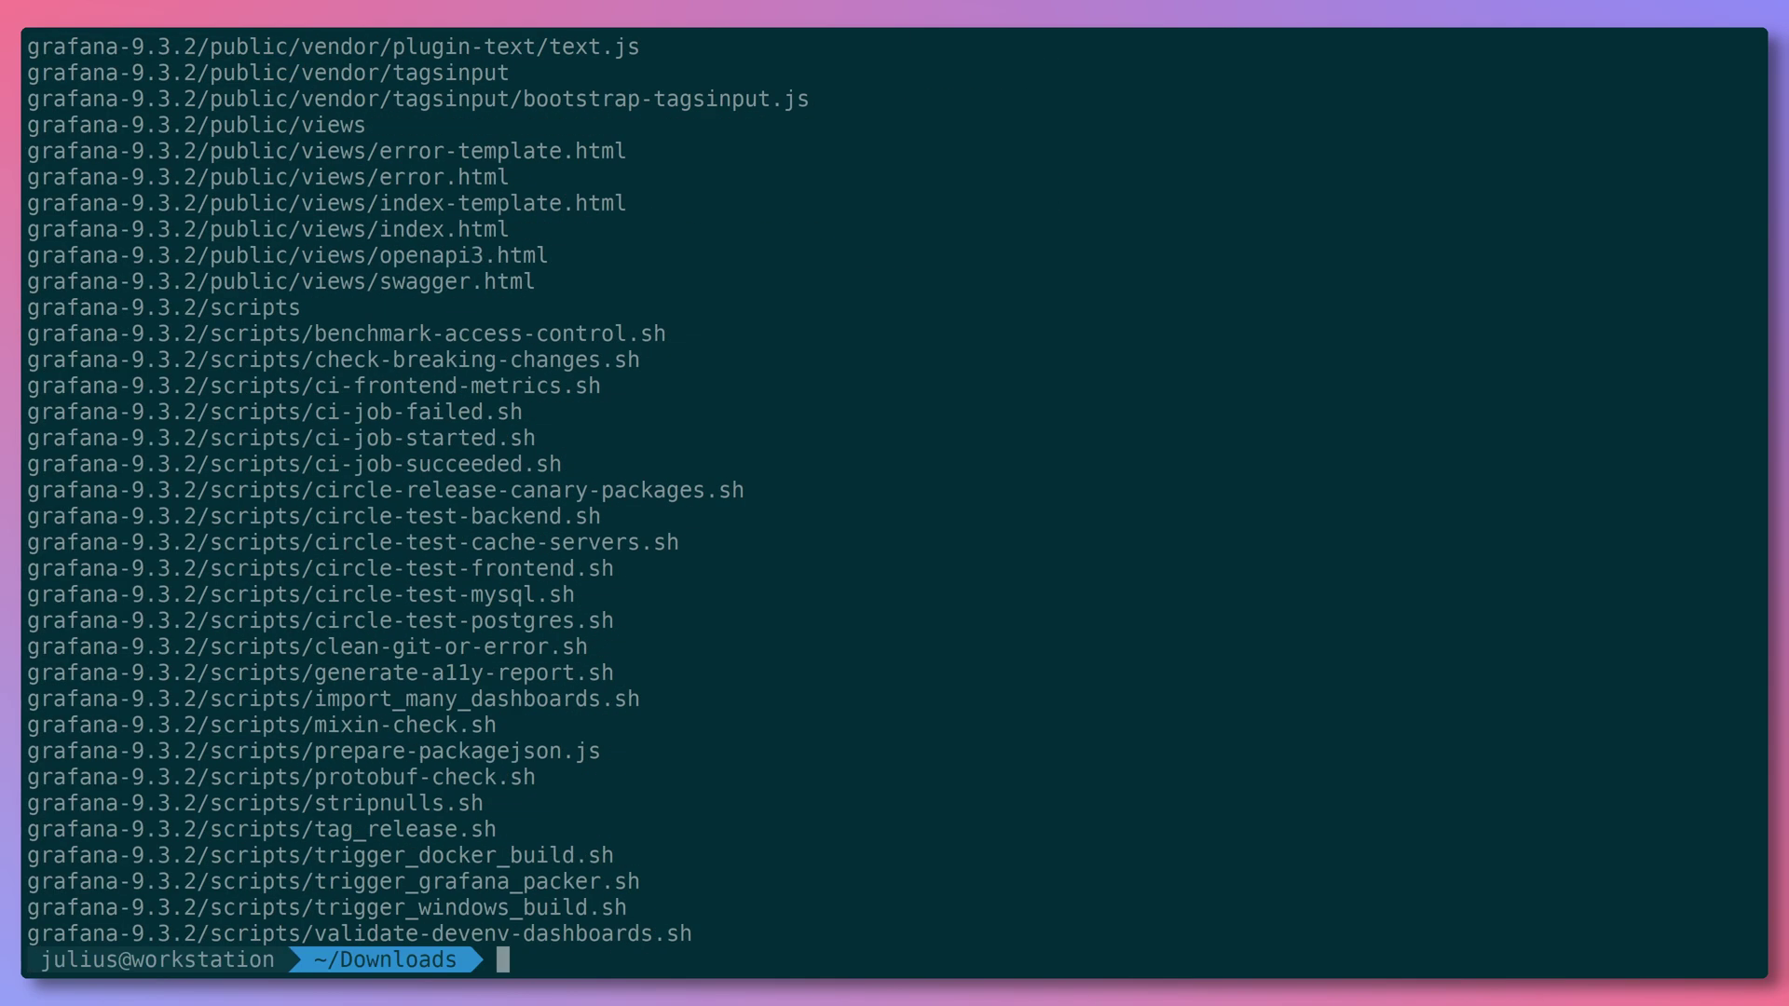
text(cd g)
key(Tab)
key(Return)
- List the contents of the grafana-9.3.2 folder and its conf and bin subfolders
text(l)
key(Return)
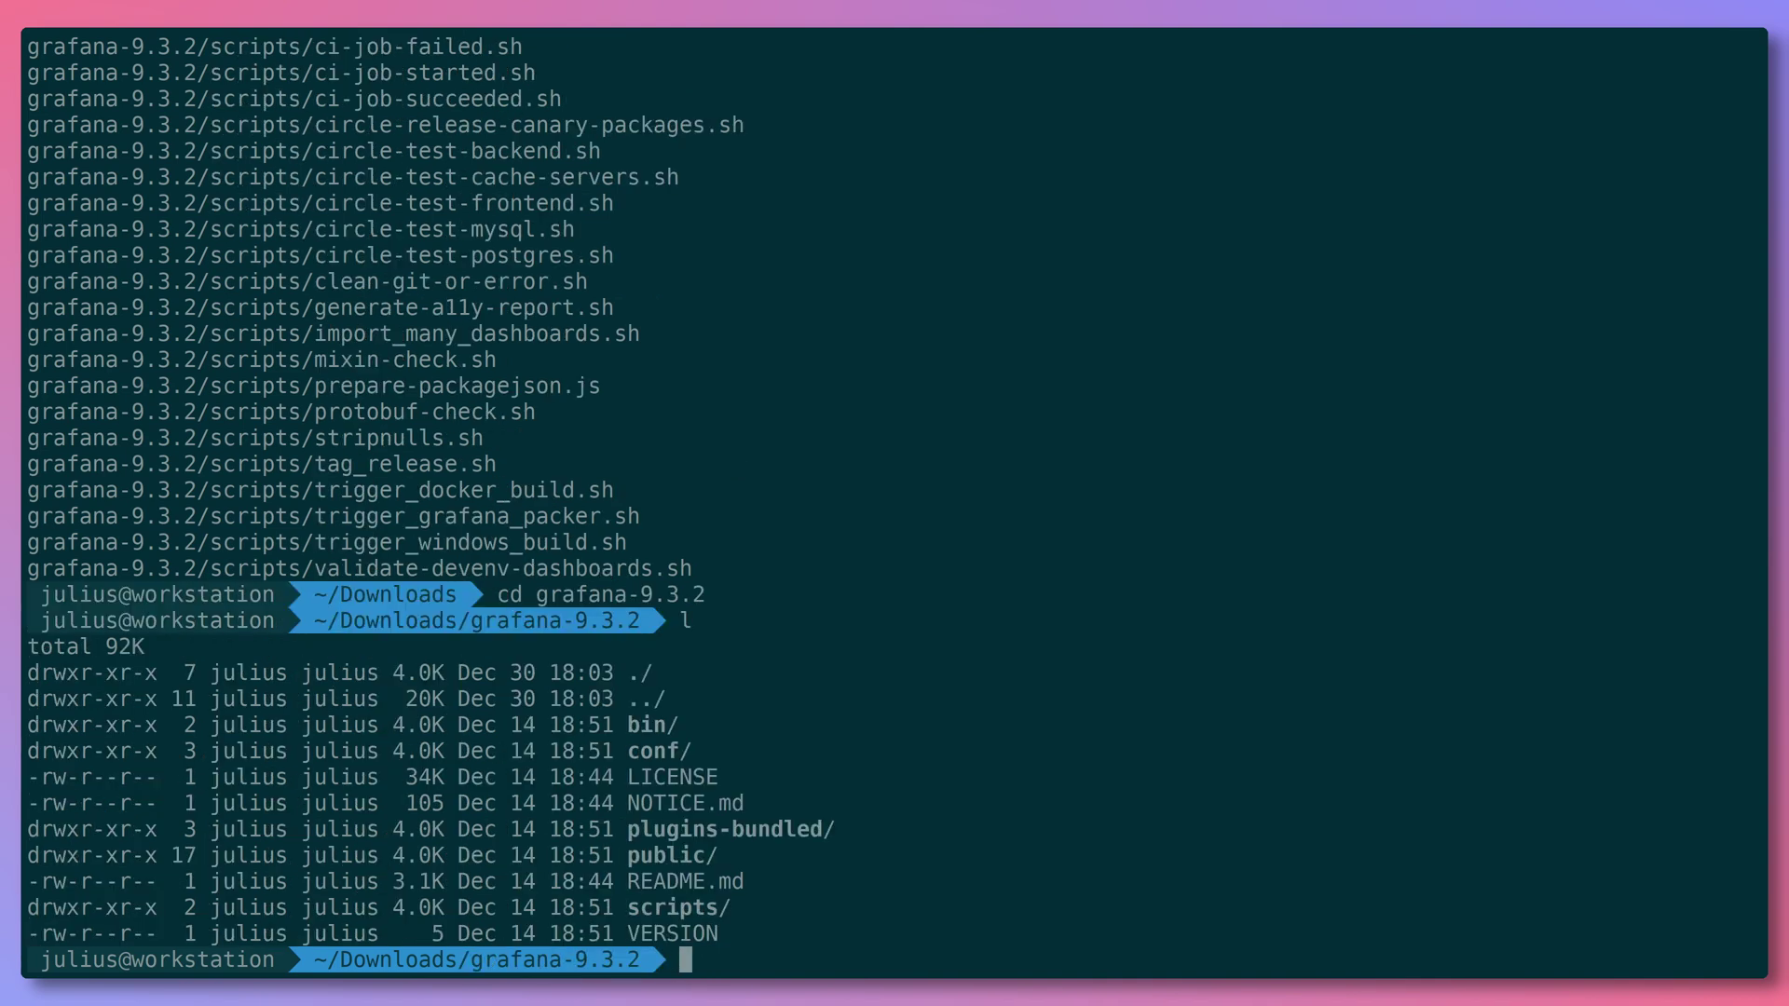
text(l conf/)
key(Return)
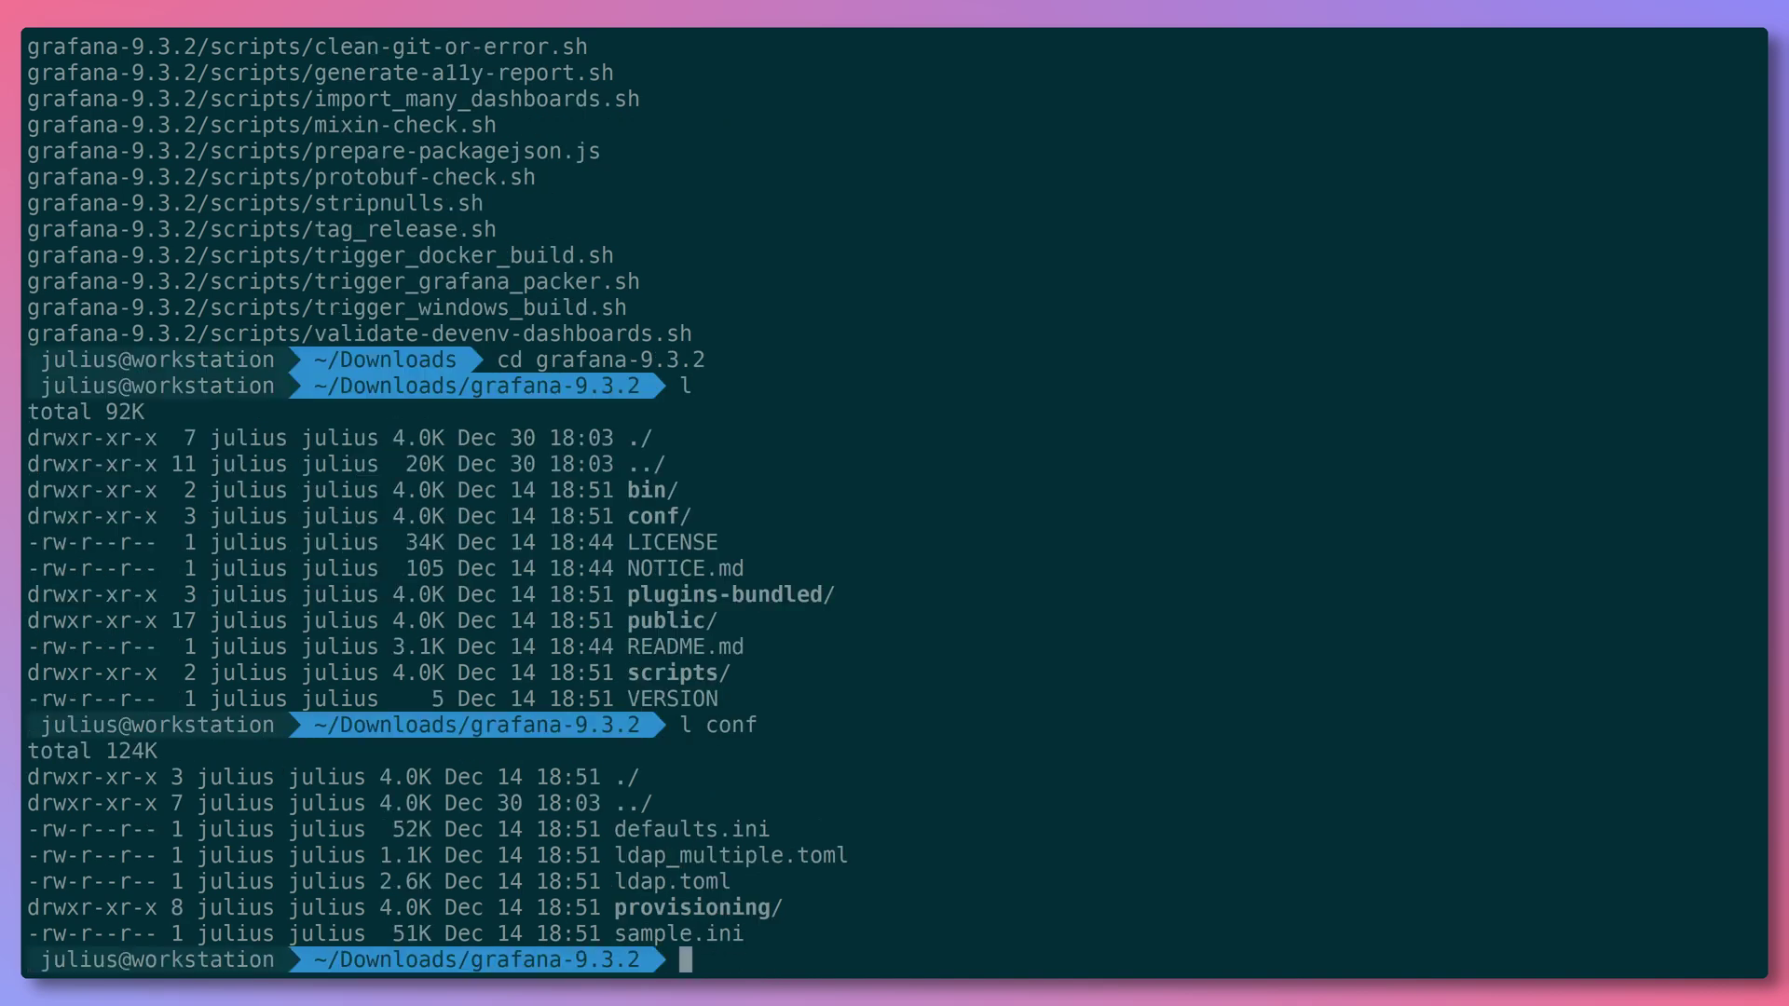
text(l bin/)
key(Return)
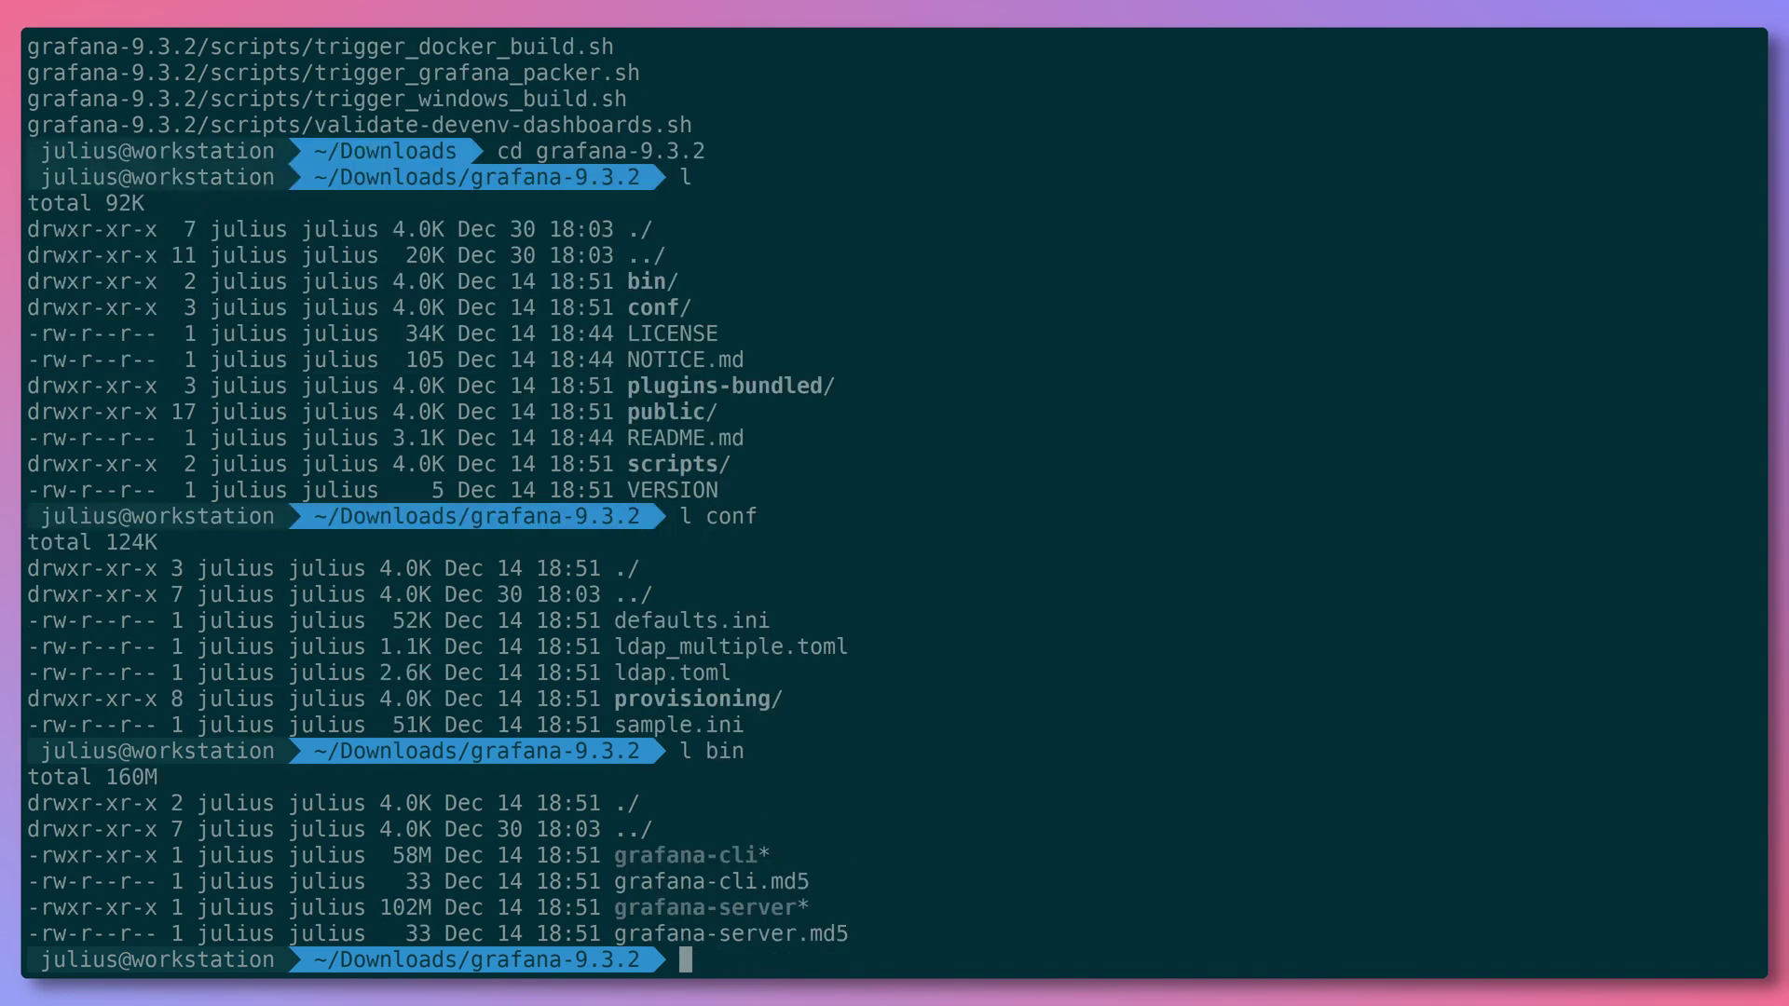
- Launch ./bin/grafana-server and open localhost:3000 in Chrome
text(./bin/grafana--)
key(Tab)
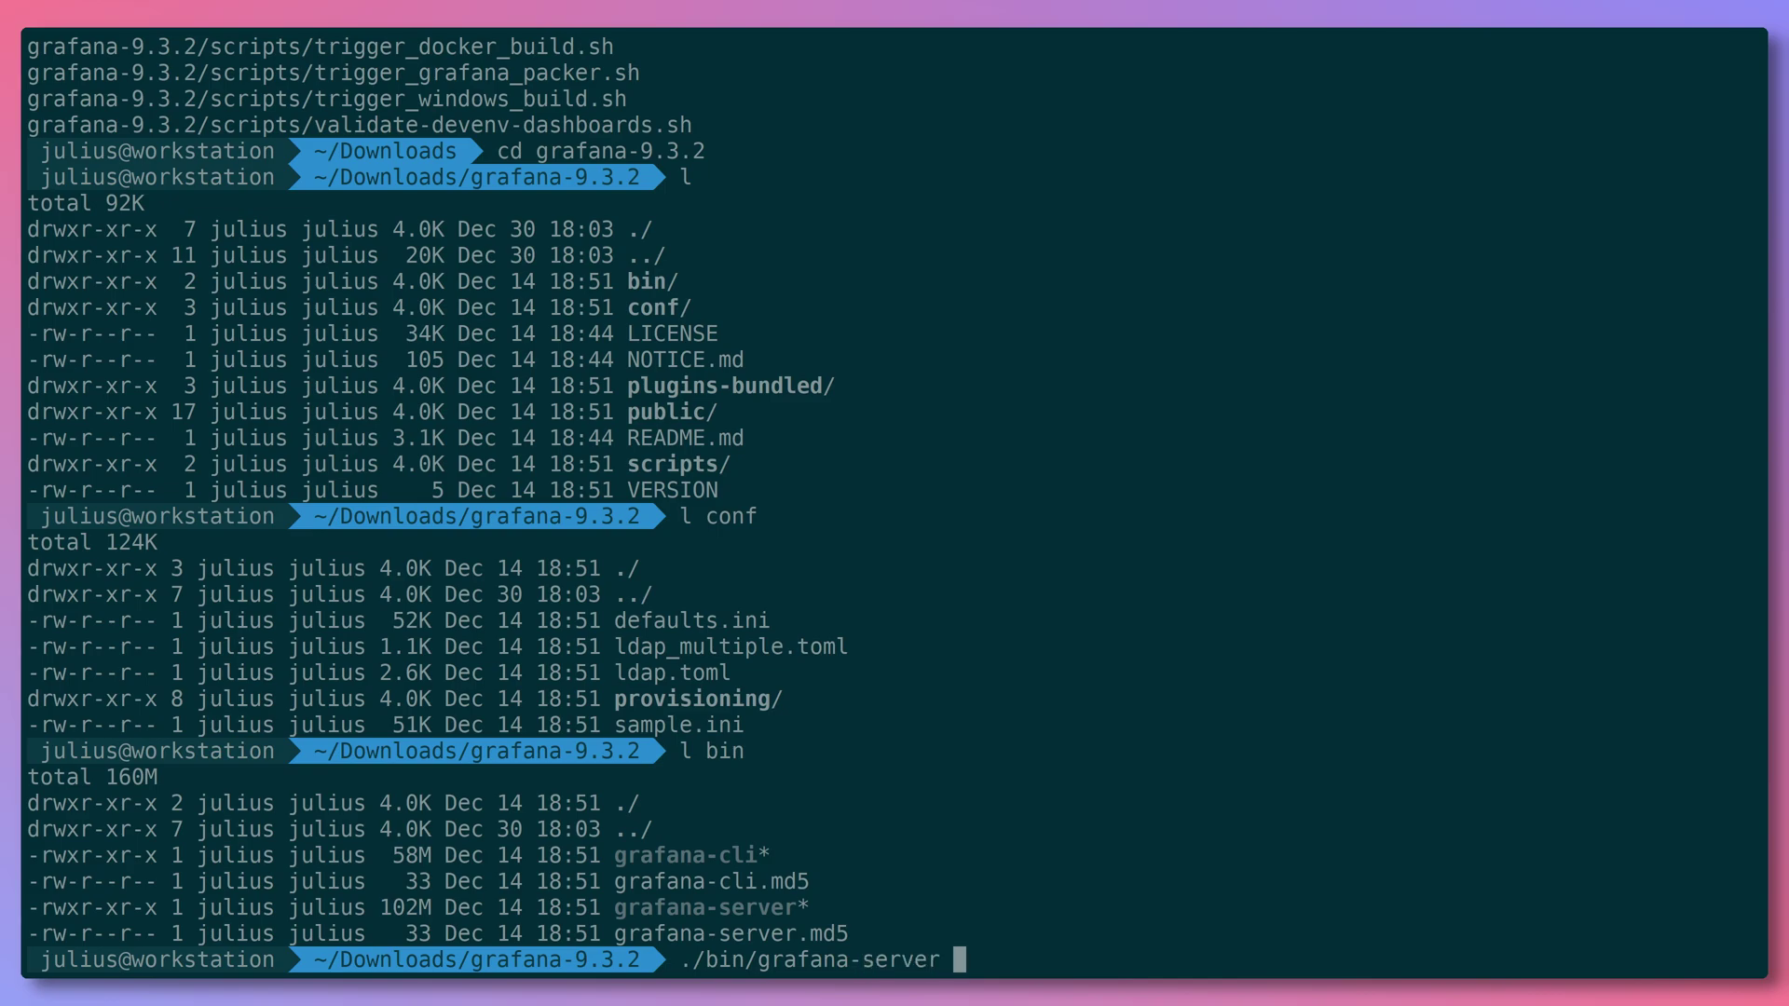
key(Return)
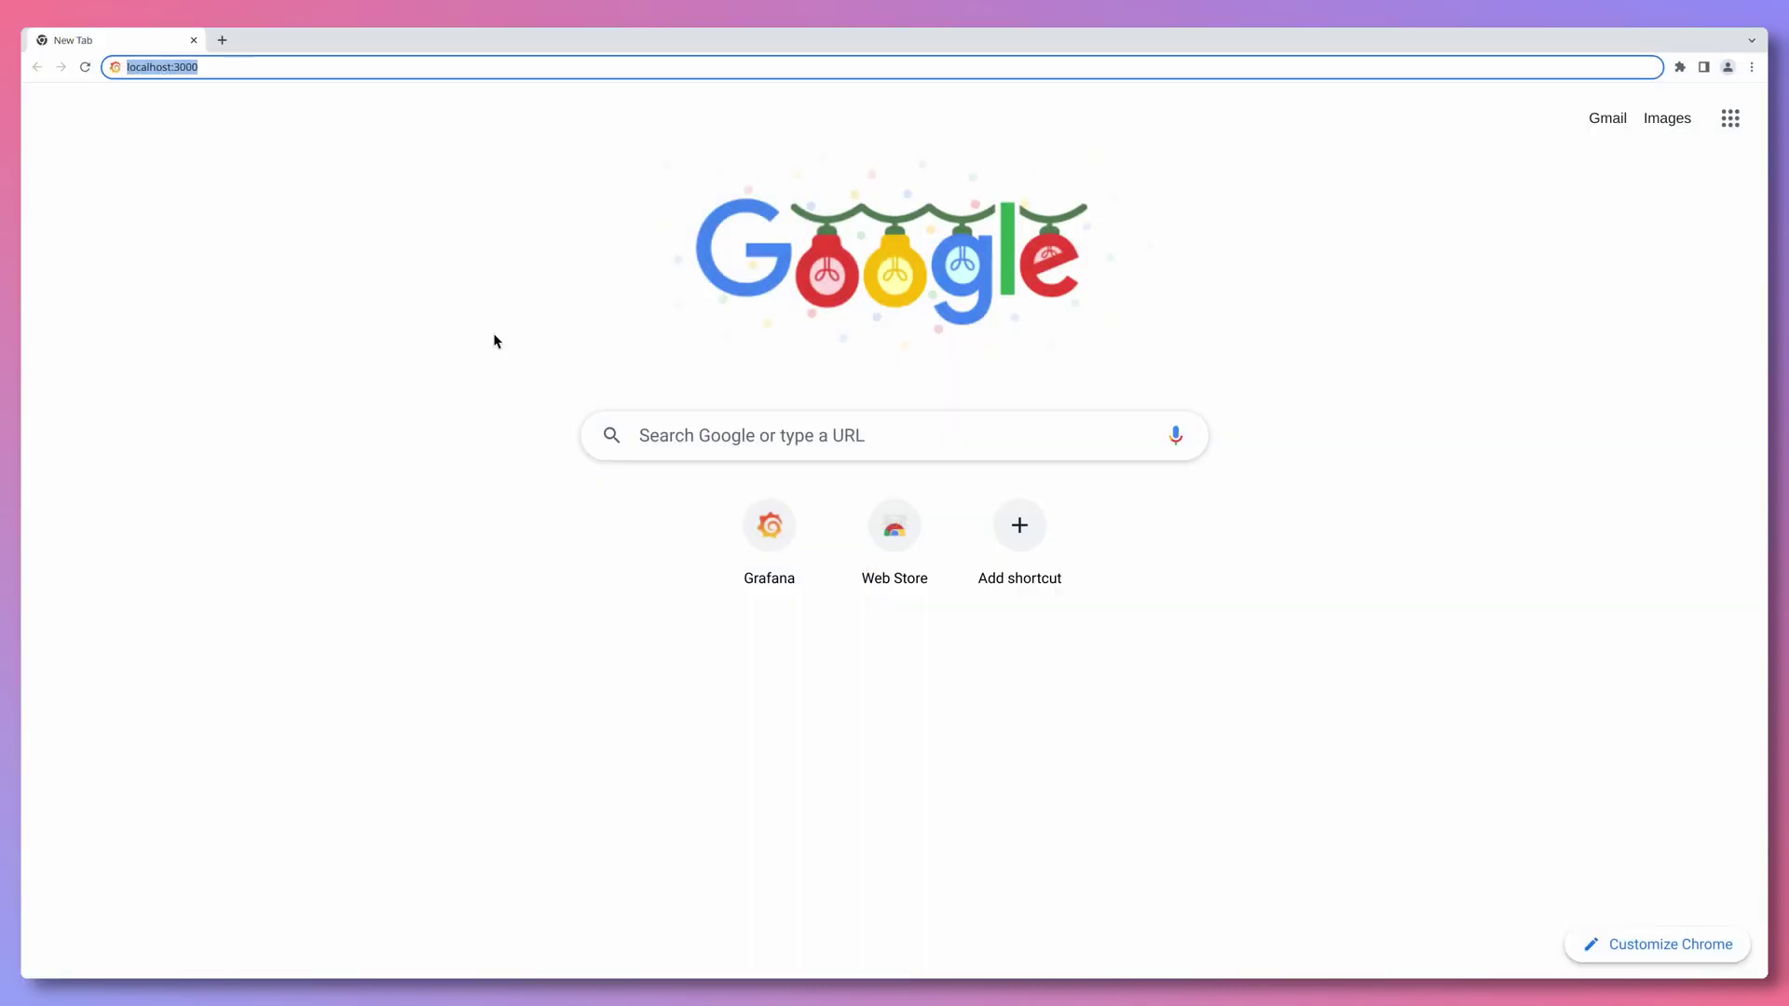
text(localhost:3000)
key(Return)
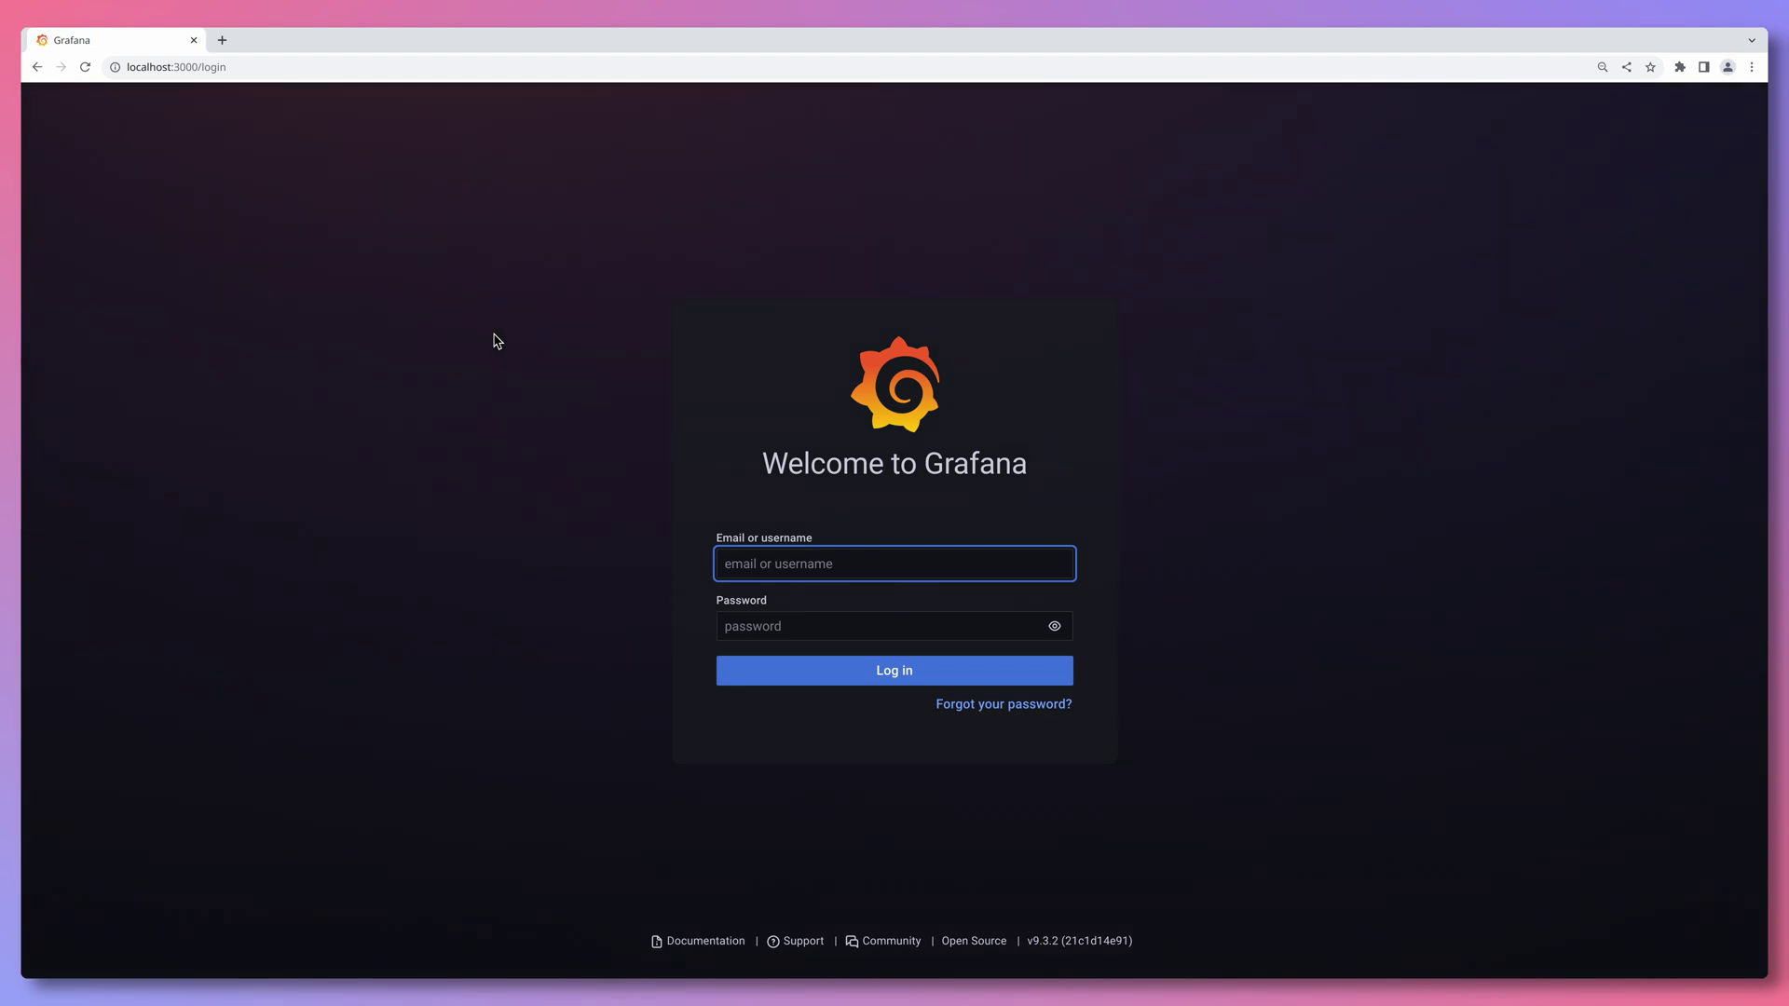
- Log in as admin with the default password and skip setting a new password
text(admin)
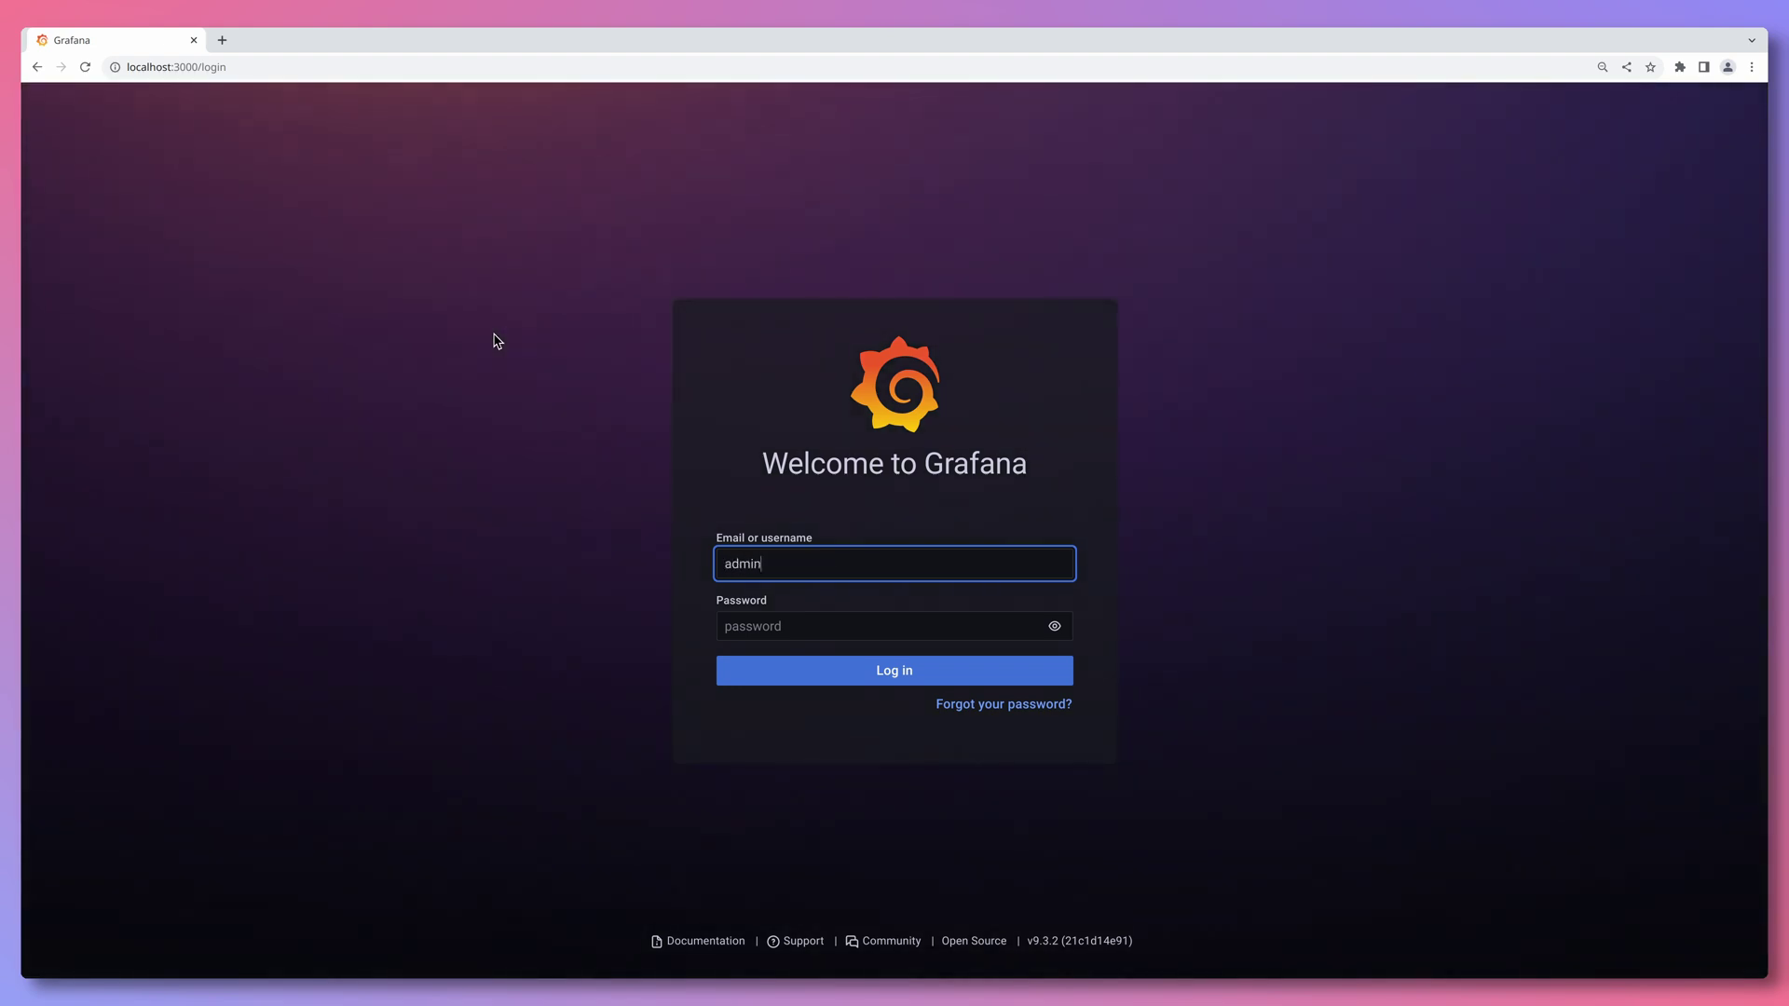
key(Tab)
text(admin)
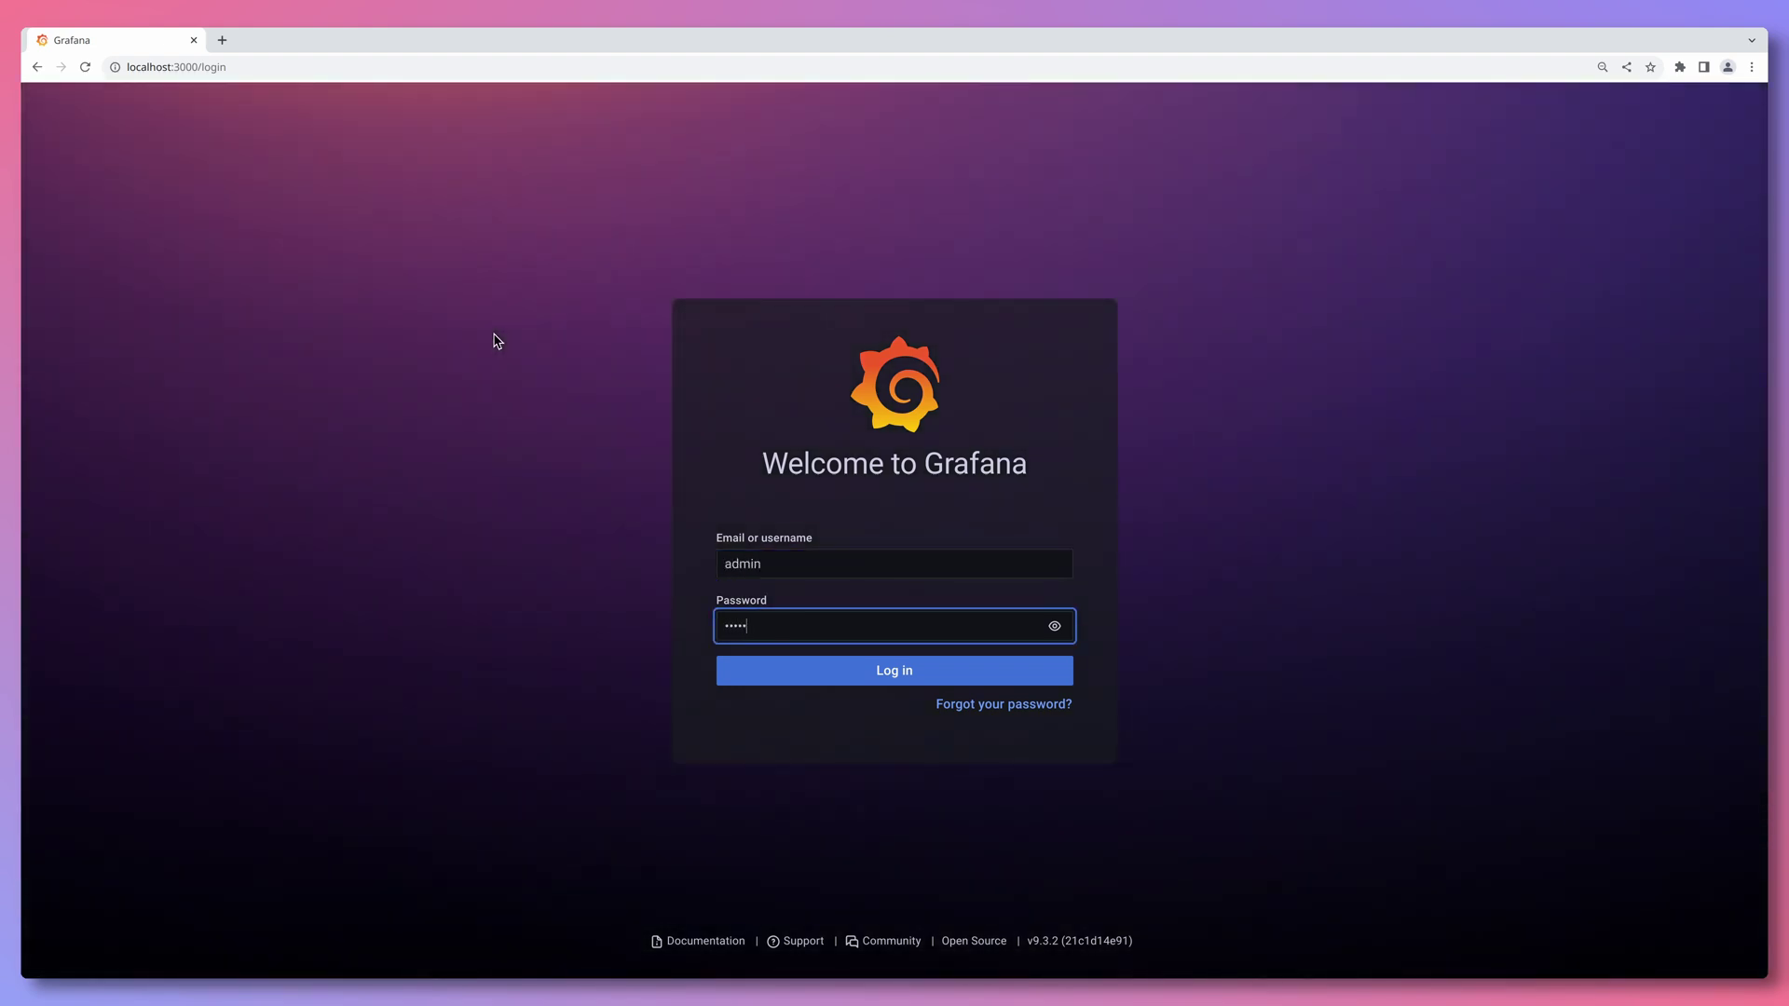
key(Return)
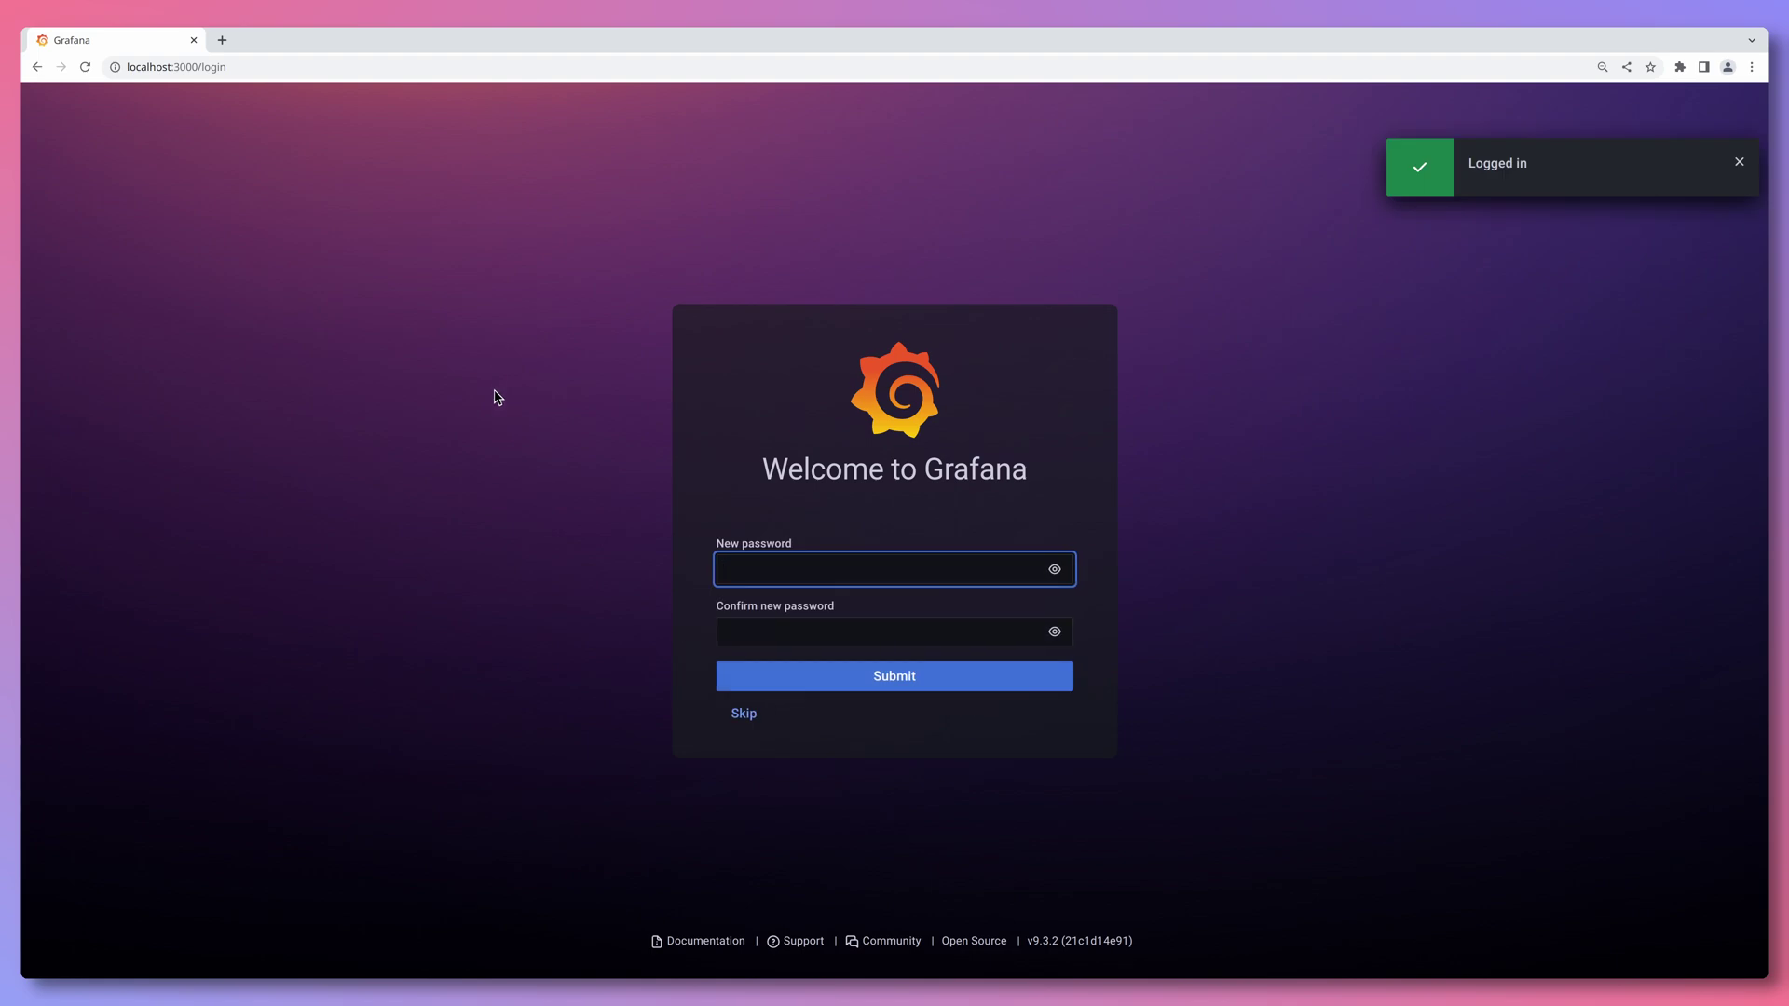
click(754, 725)
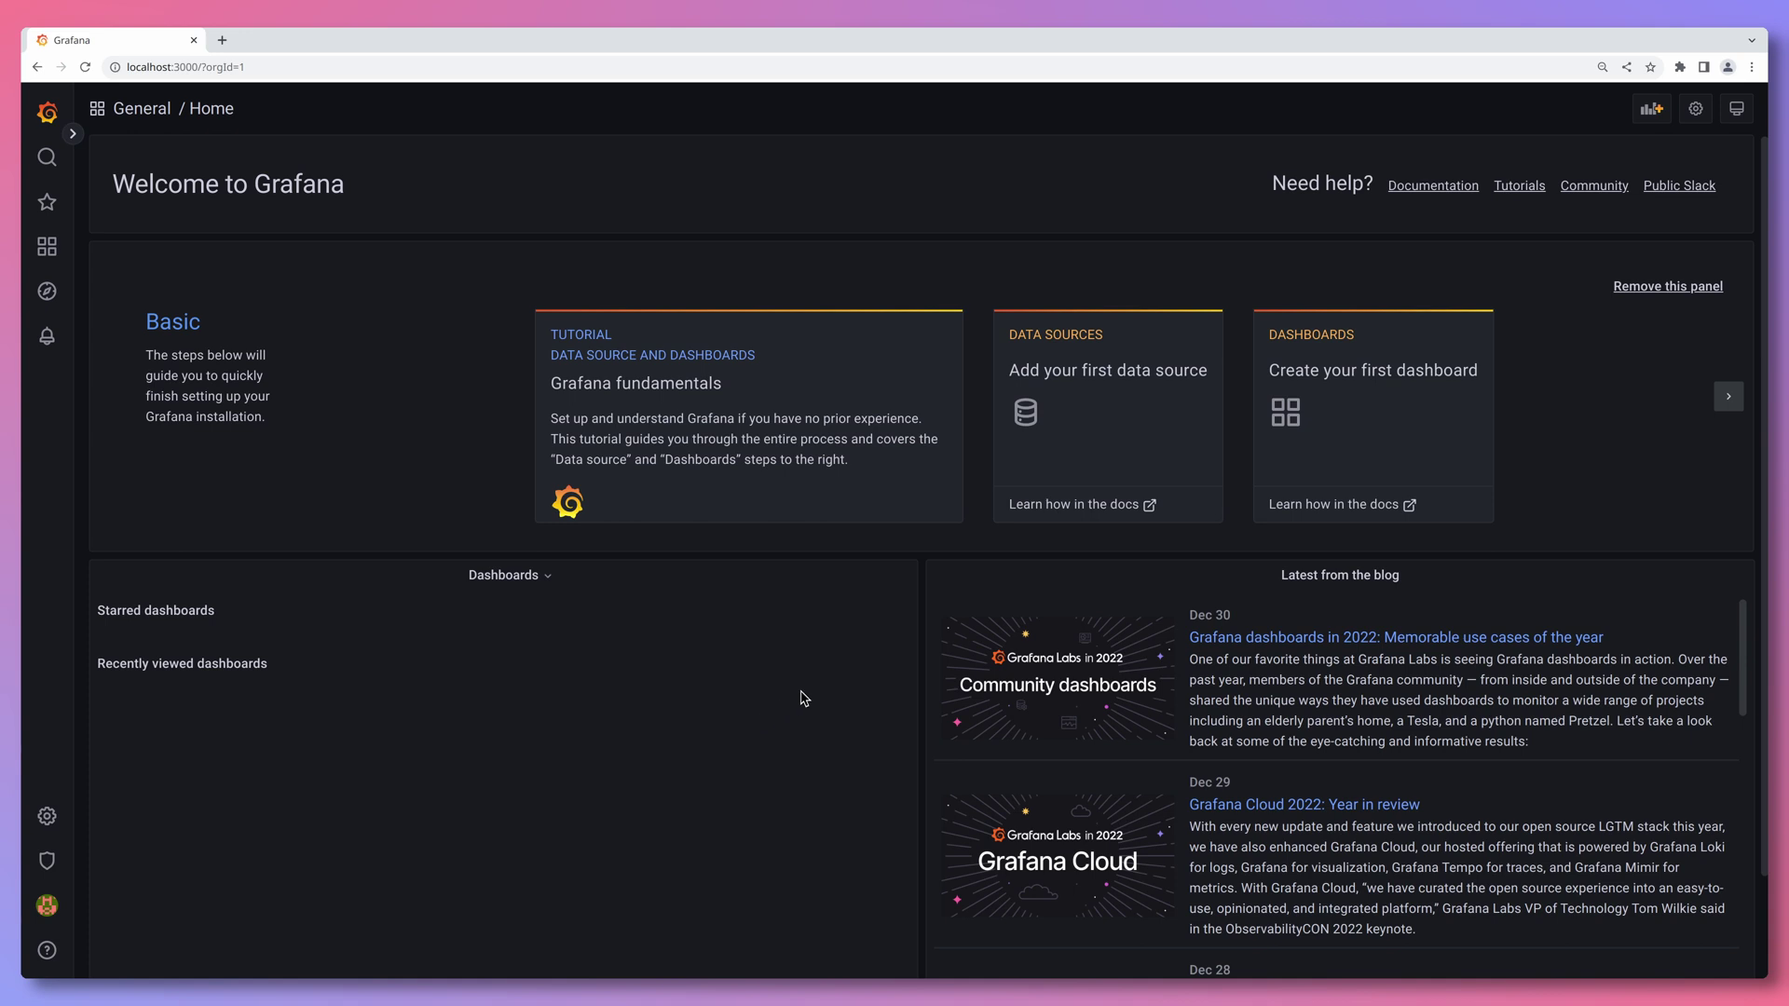
- Add a Prometheus data source and rename it to Demo Prometheus
click(1114, 432)
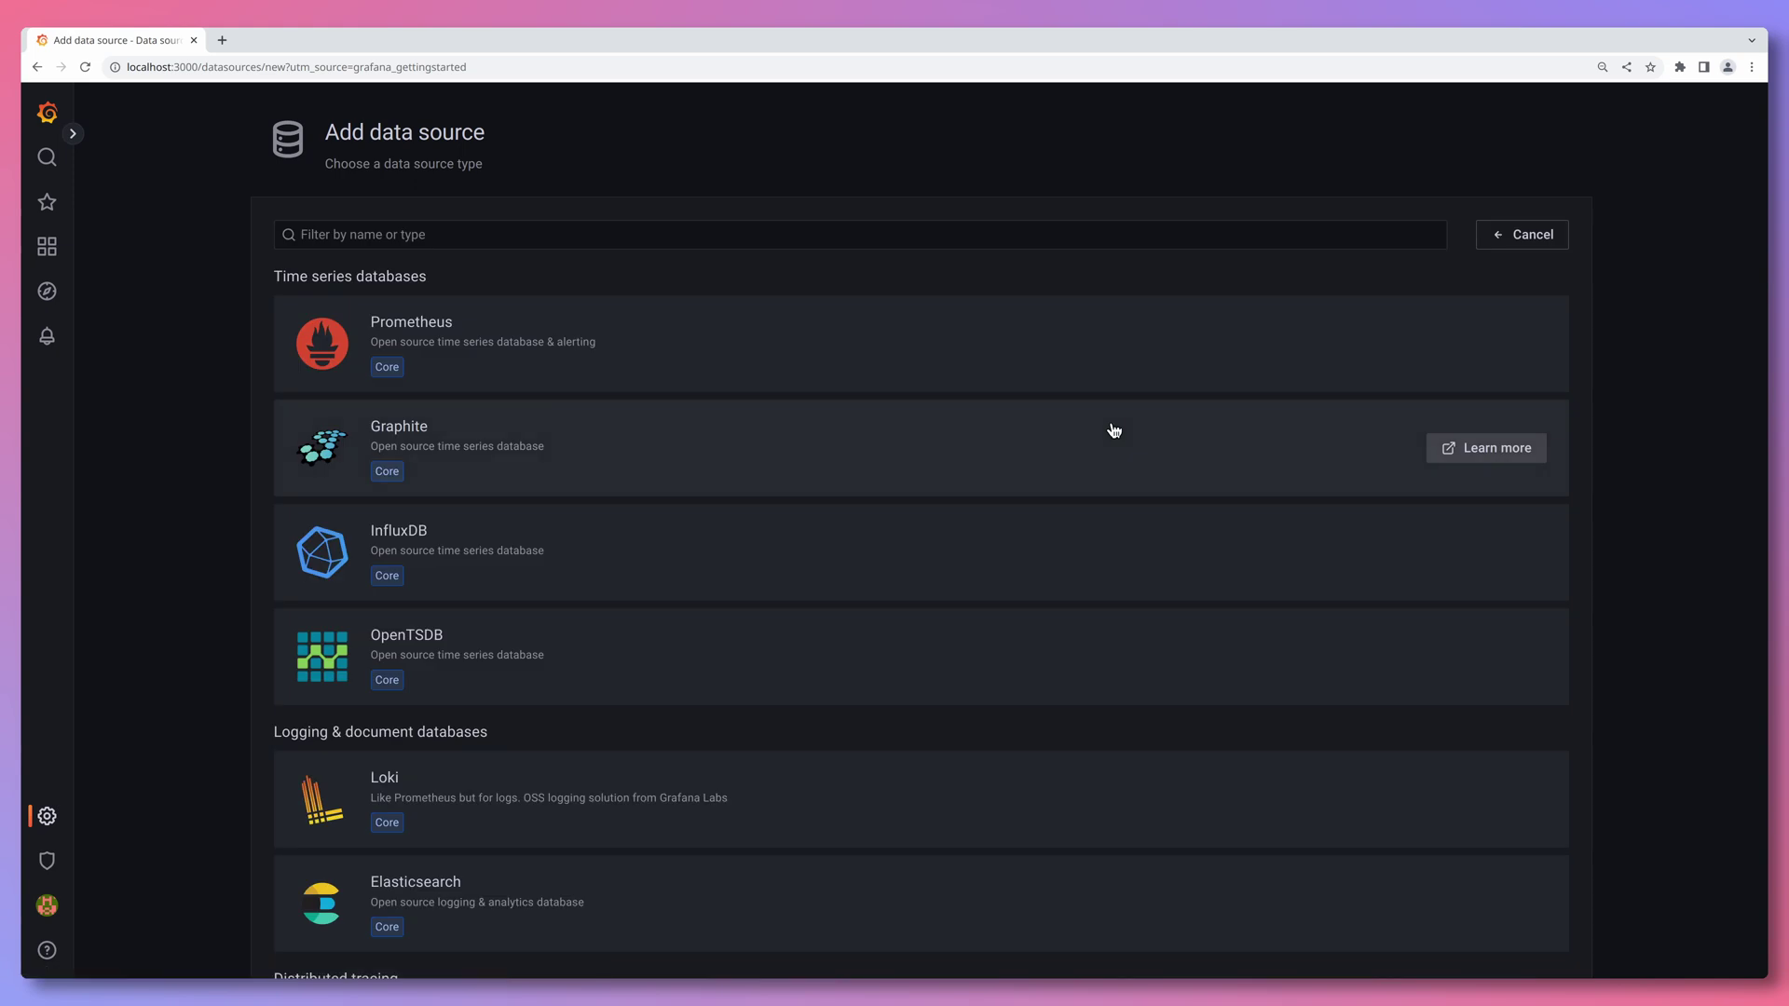
click(725, 352)
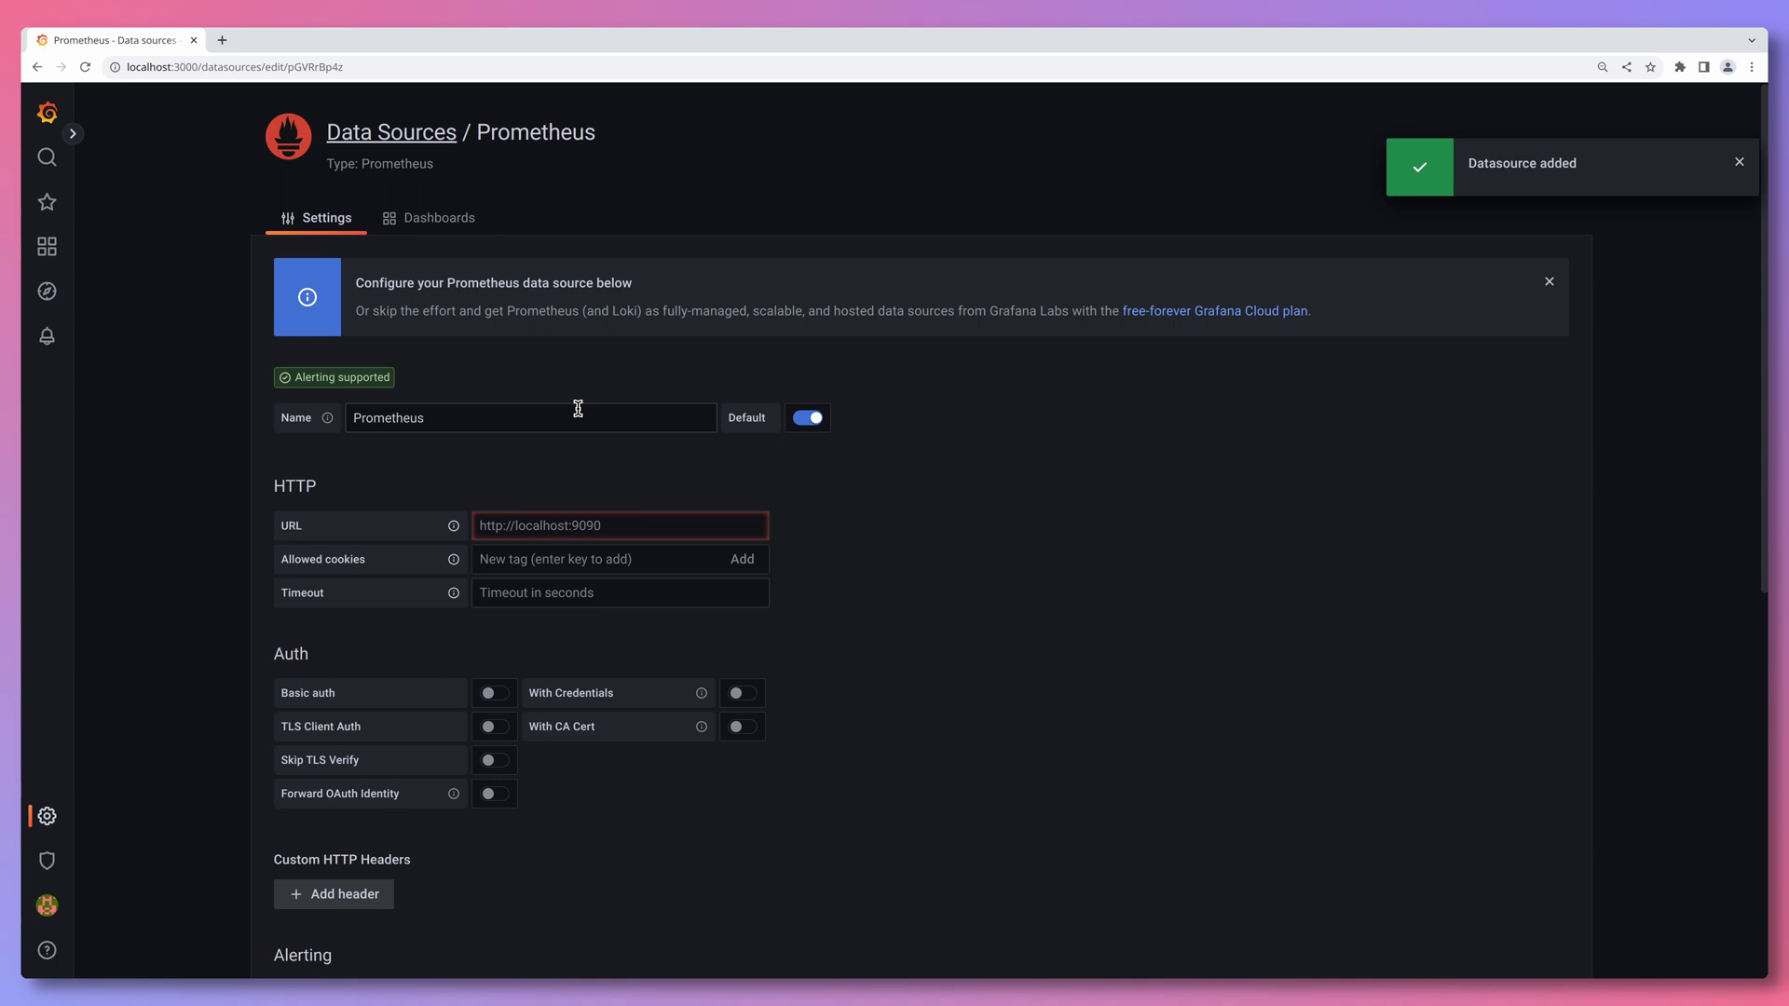
click(577, 408)
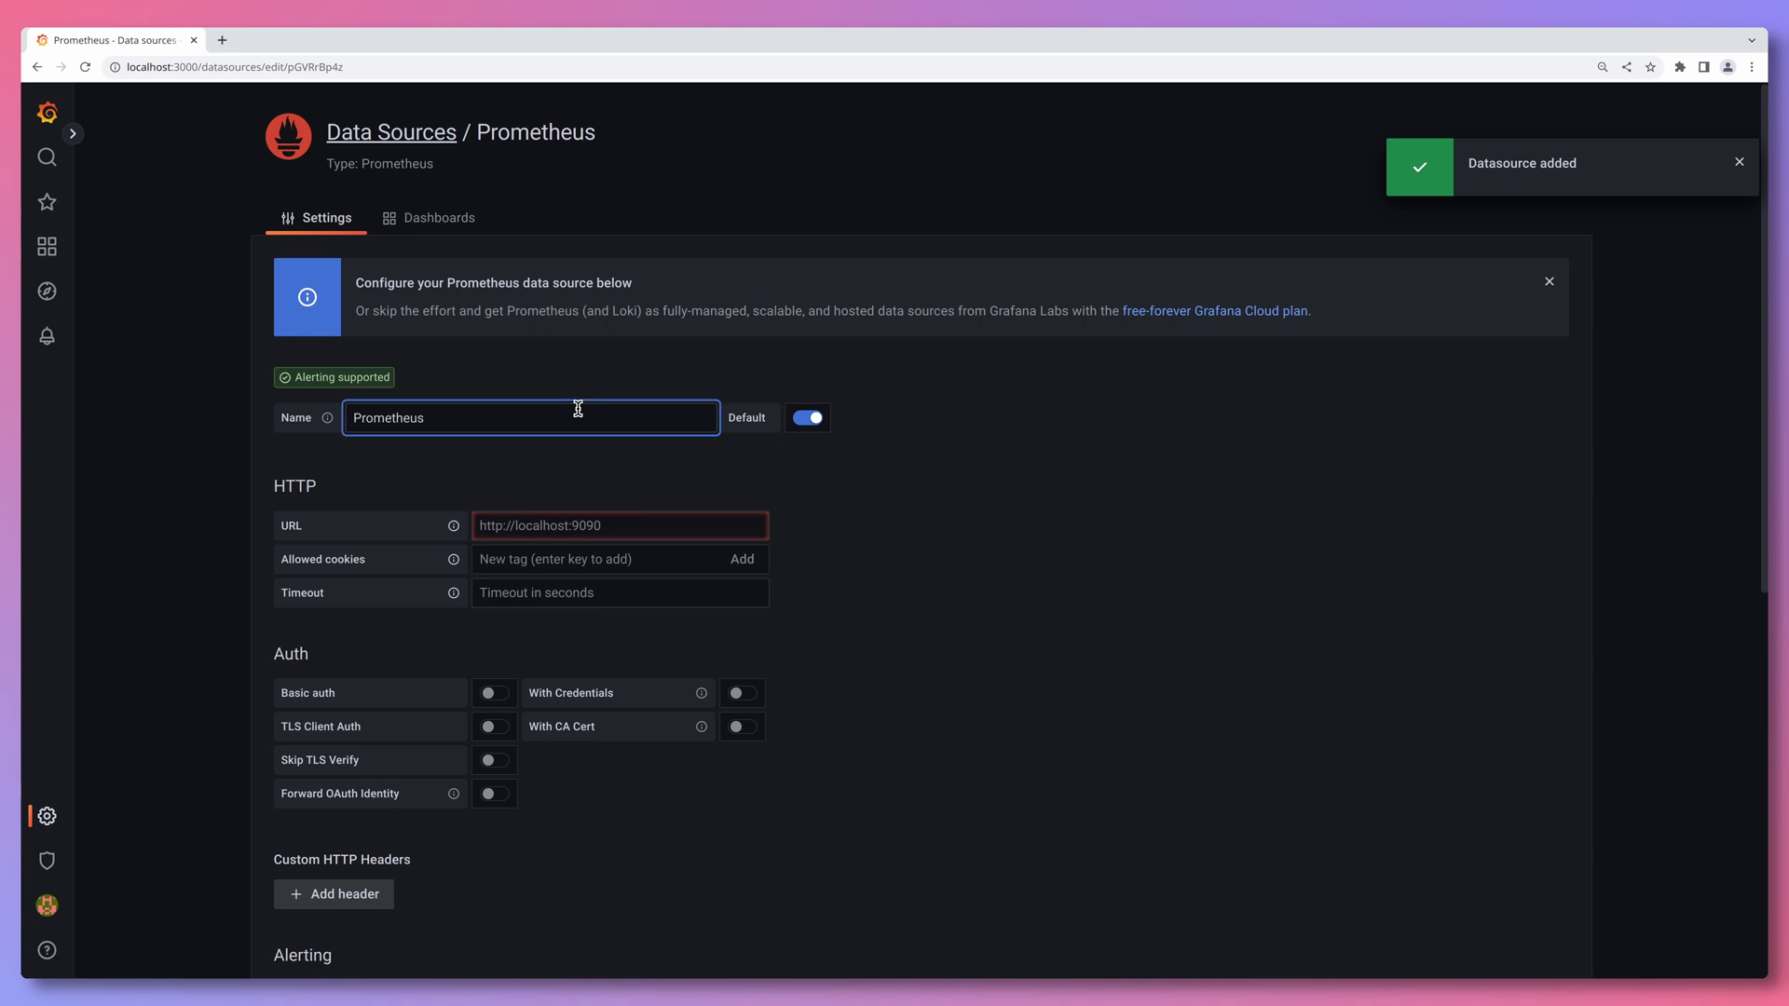
key(Home)
text(Demo)
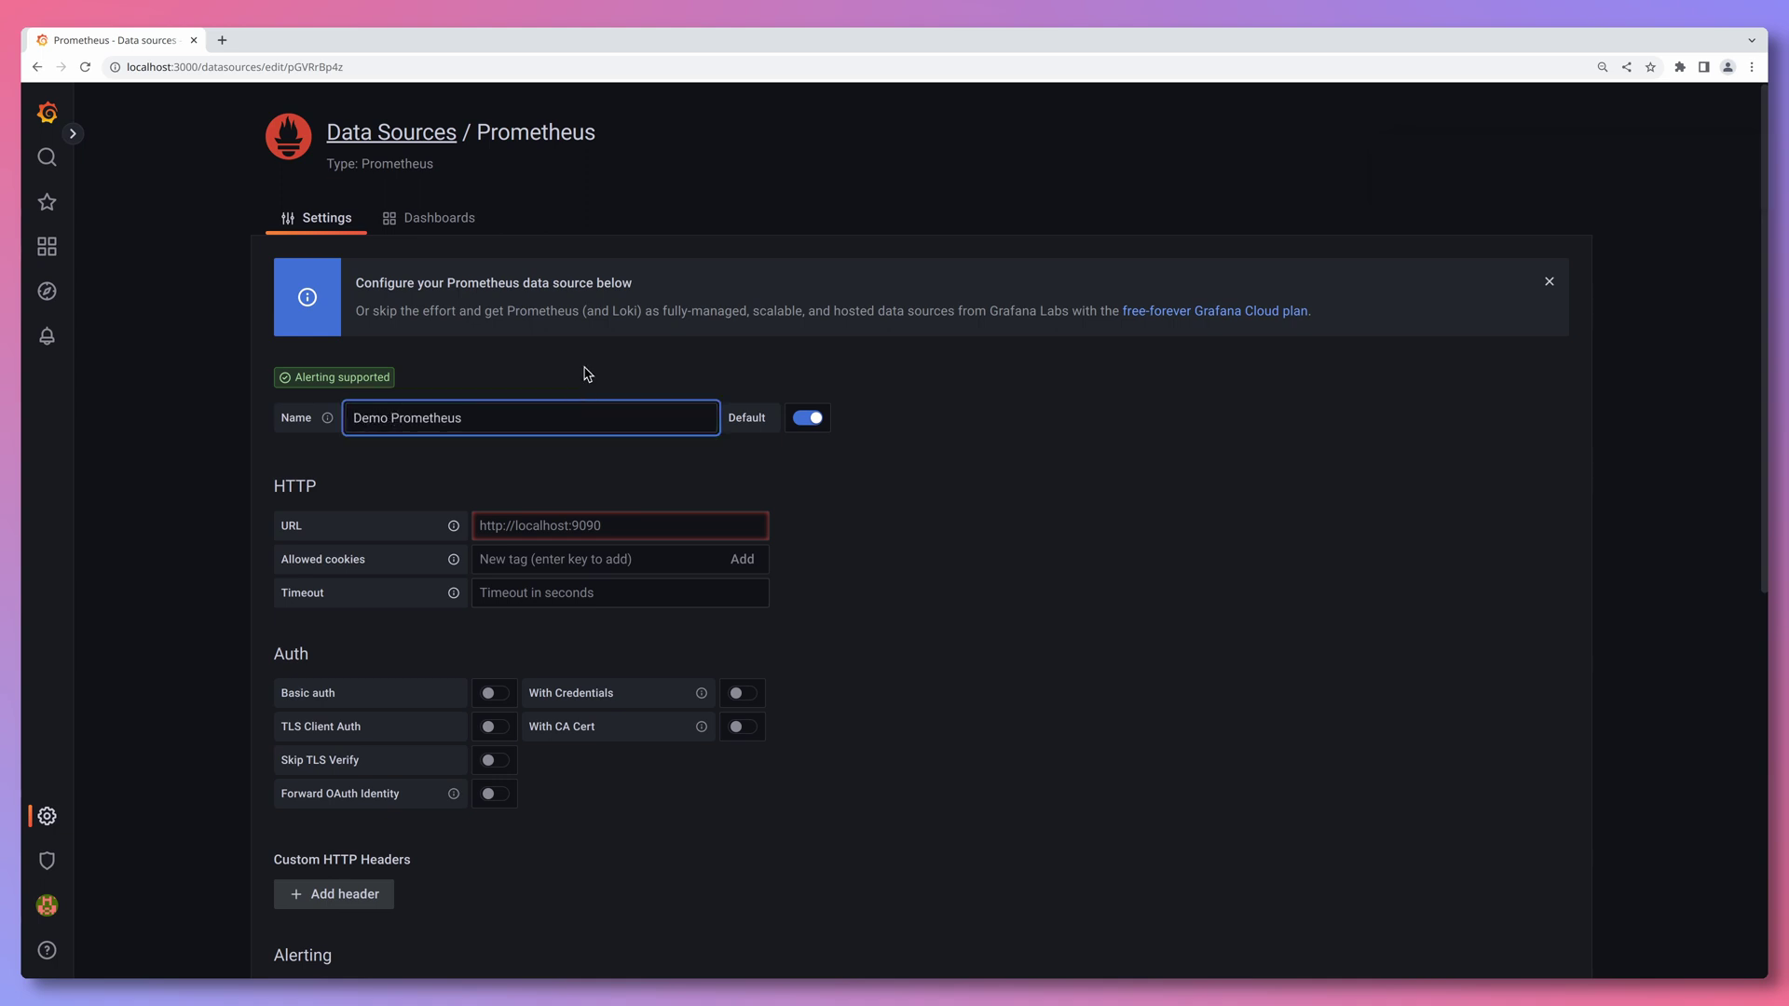
click(588, 374)
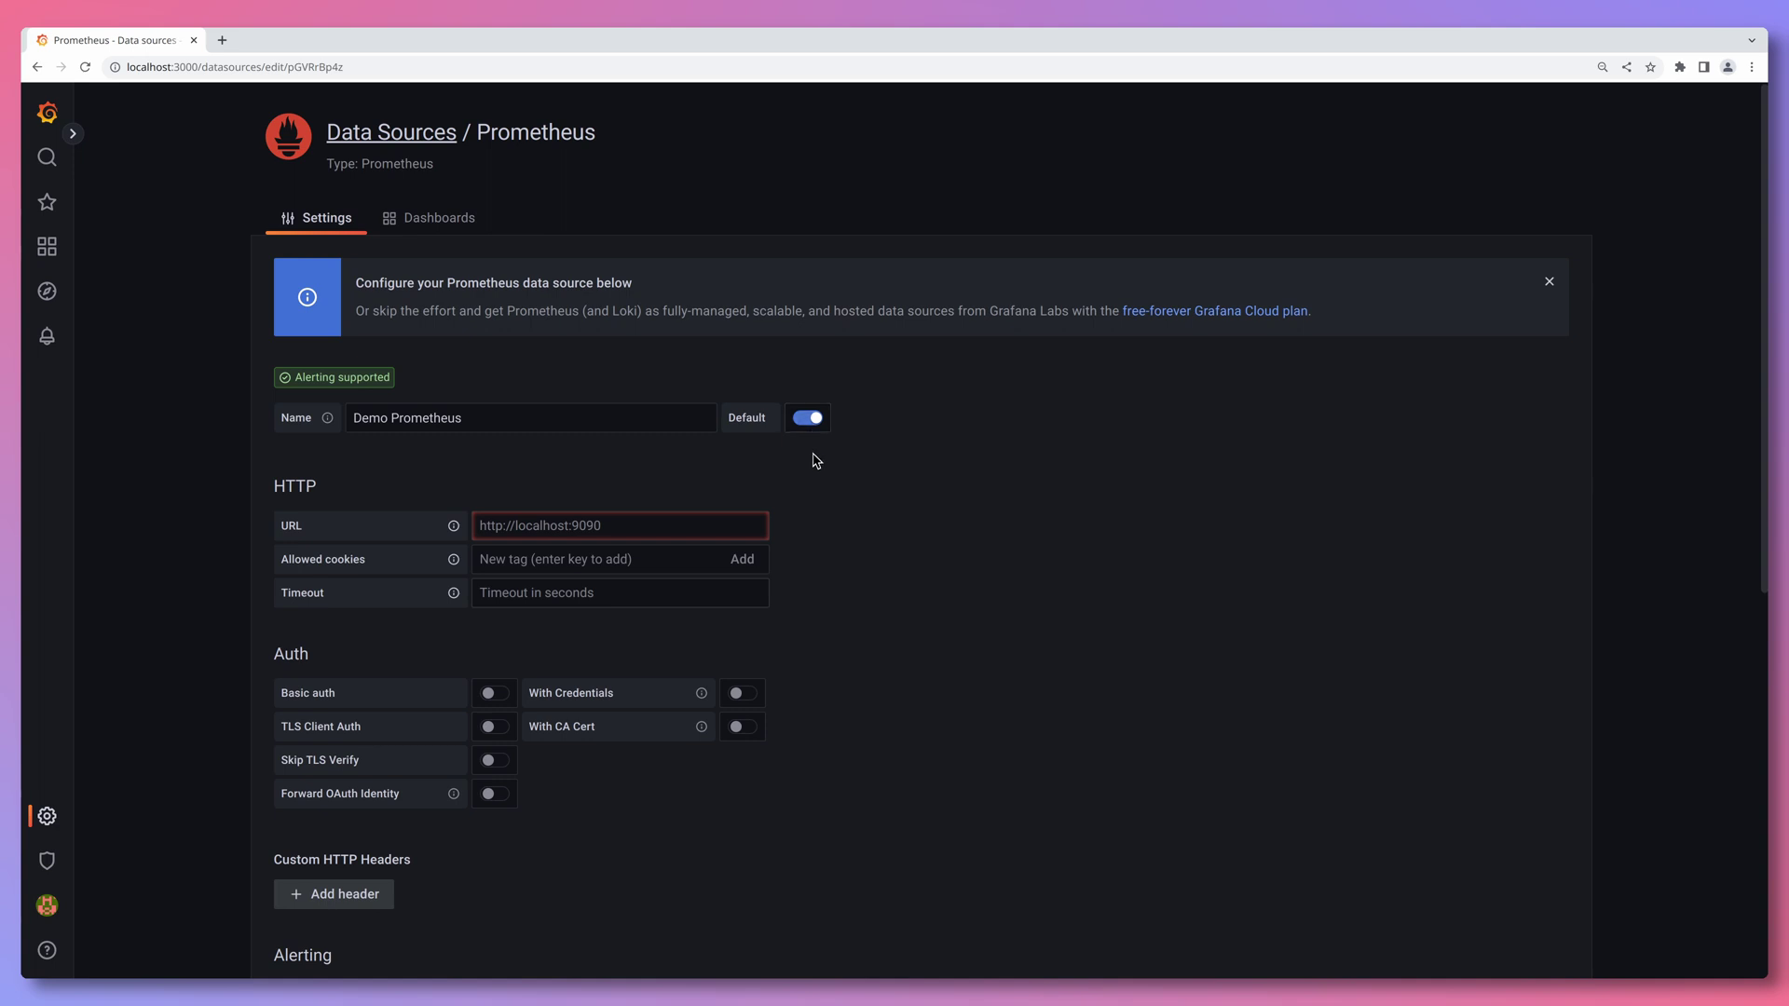
click(668, 526)
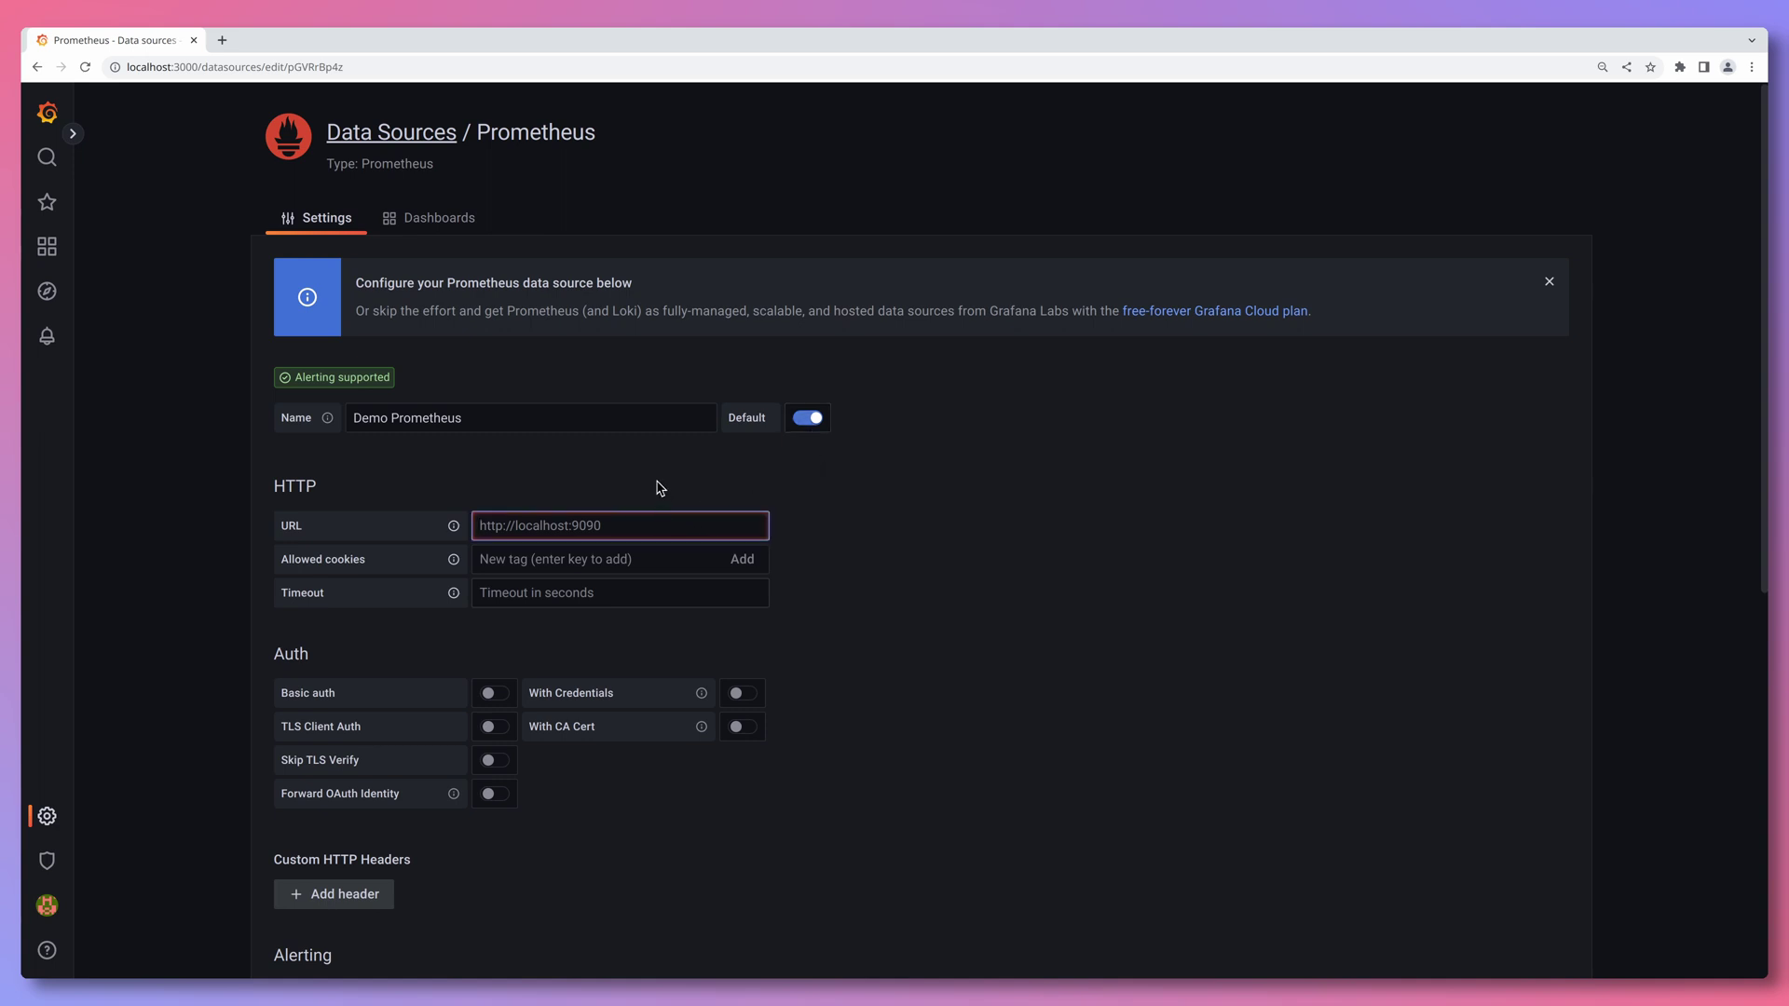
text(https://demo.)
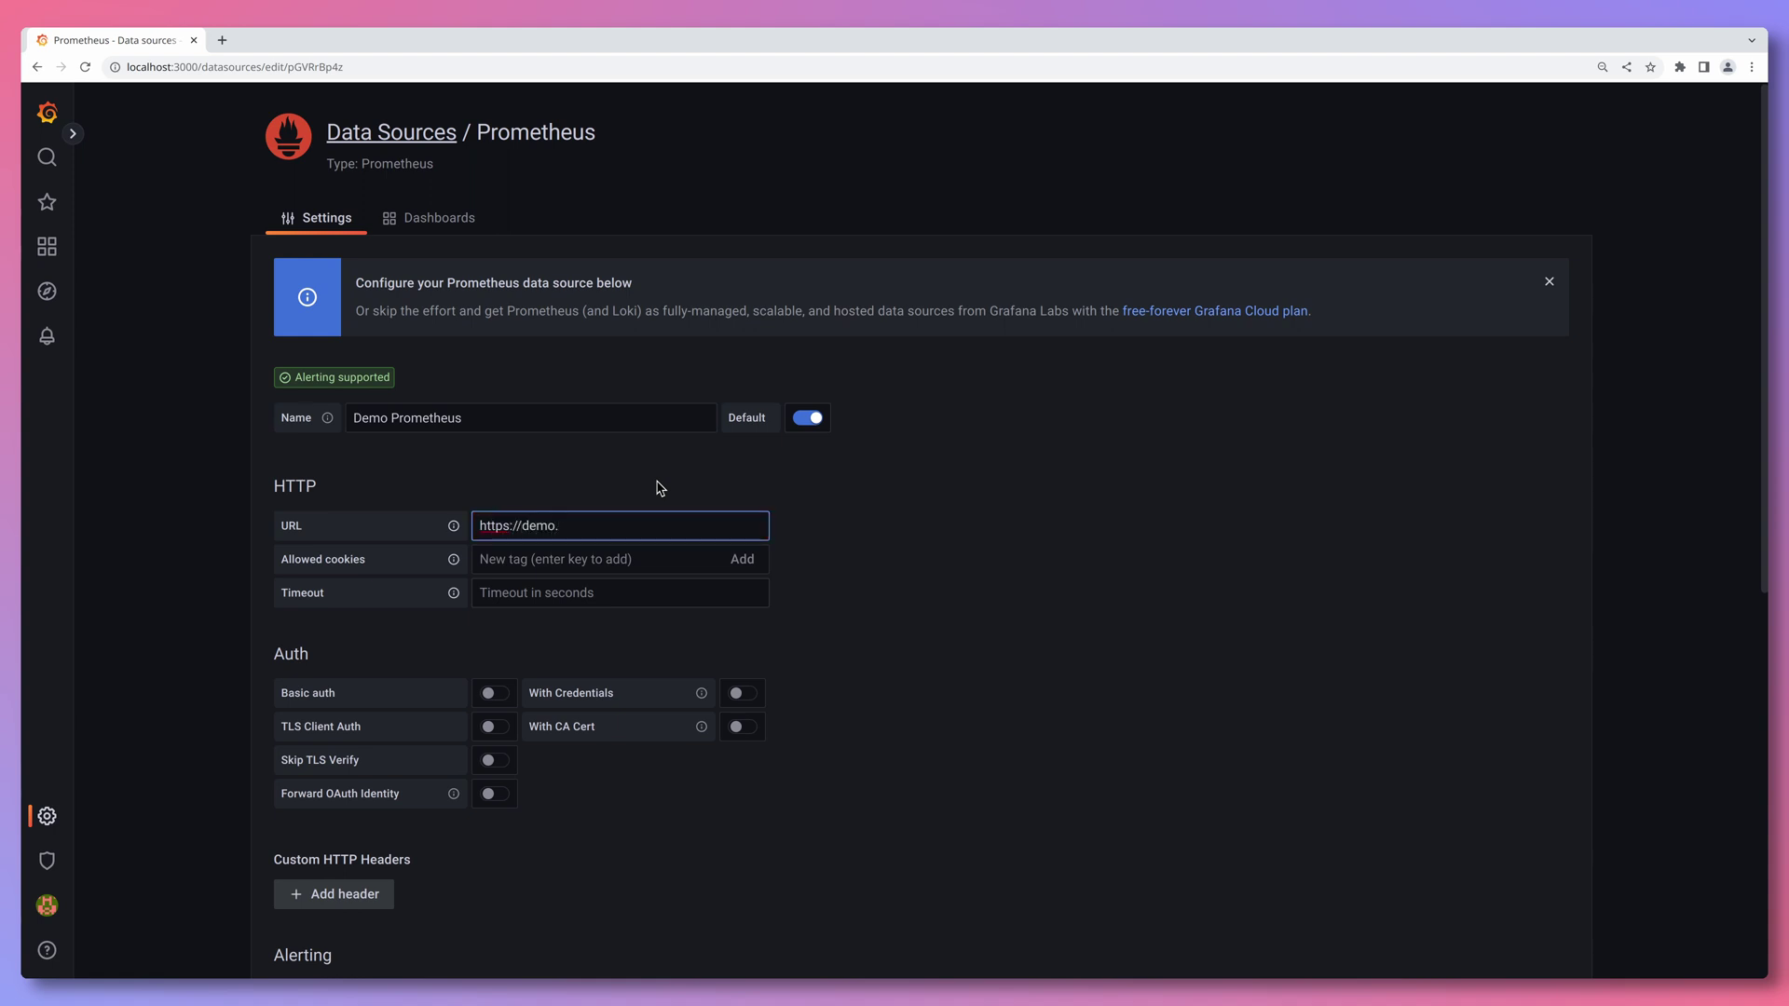
text(promlabs.com)
click(660, 487)
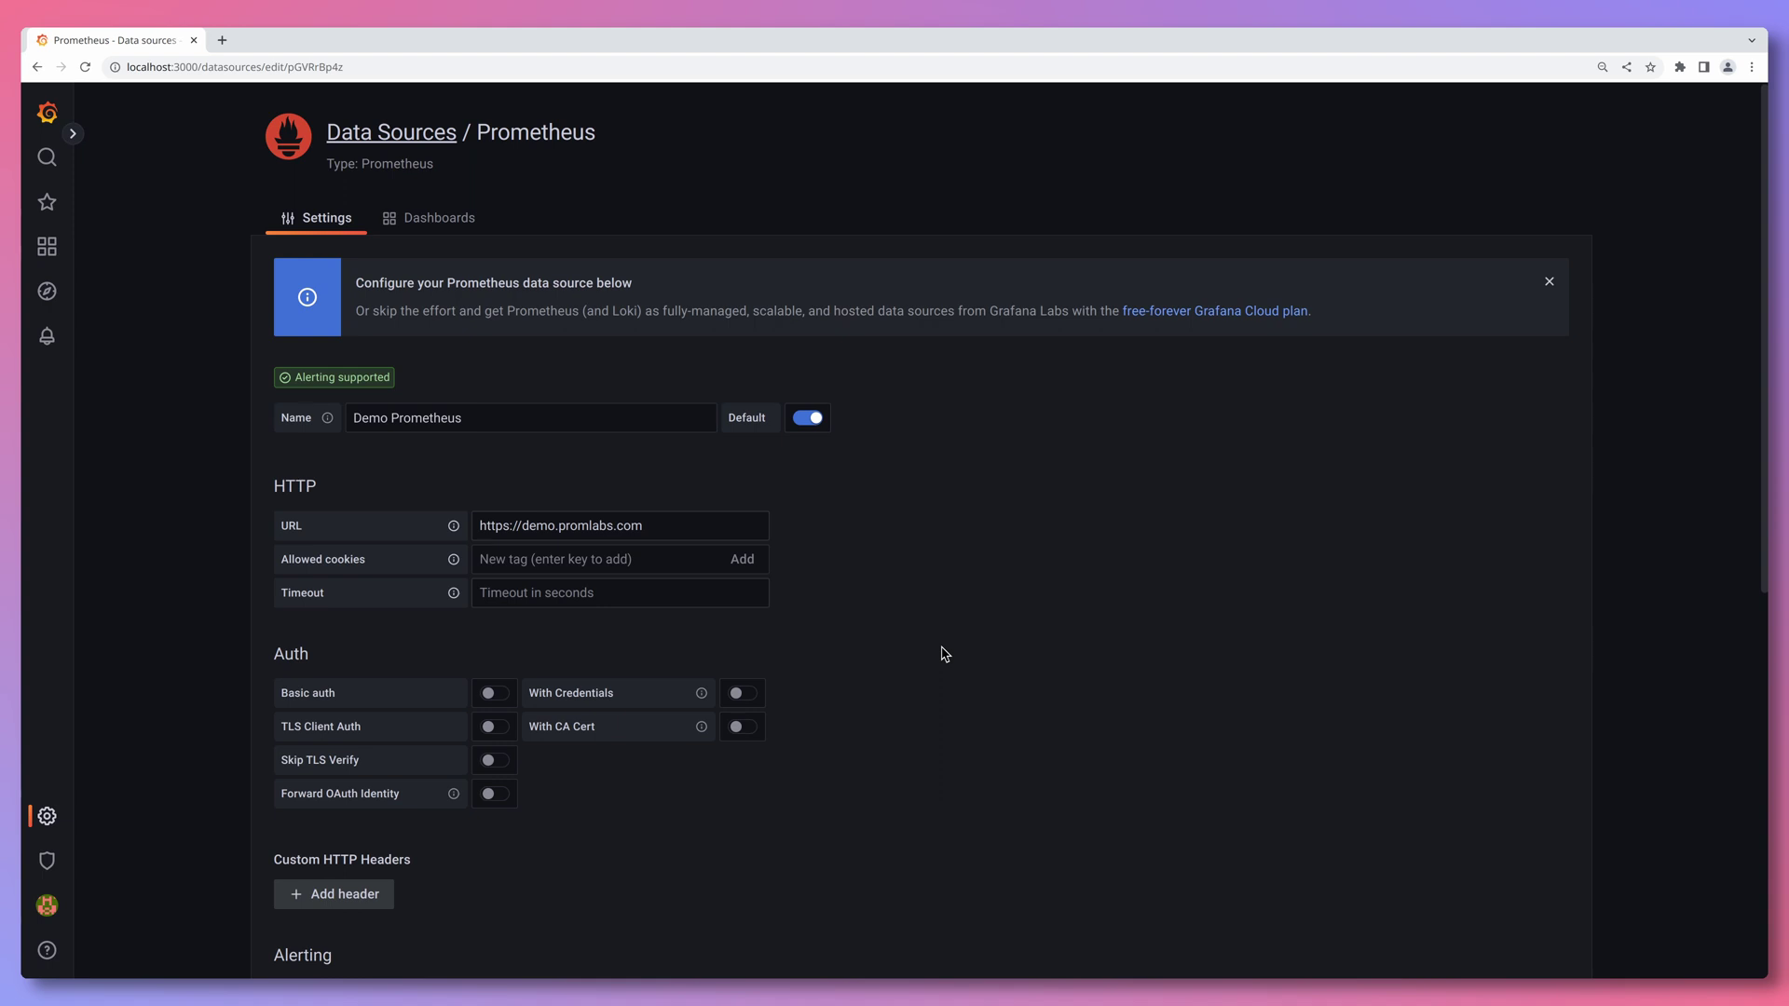
scroll(944, 654, down, 7)
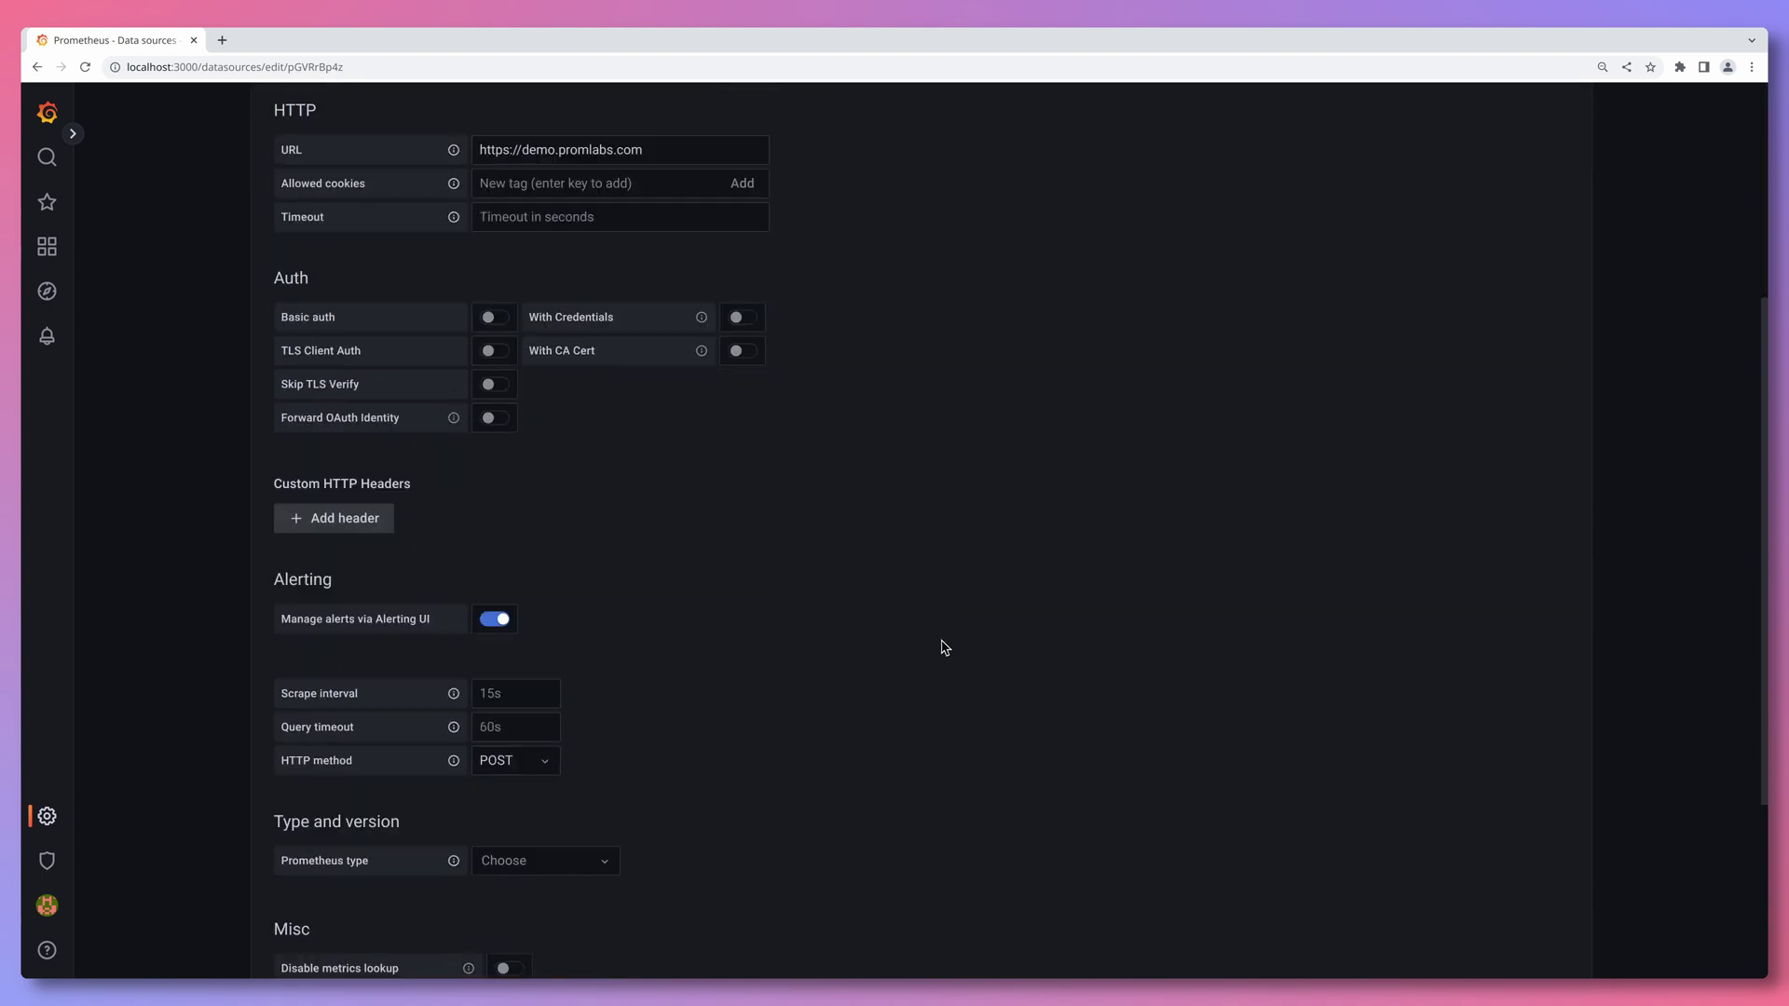
click(582, 922)
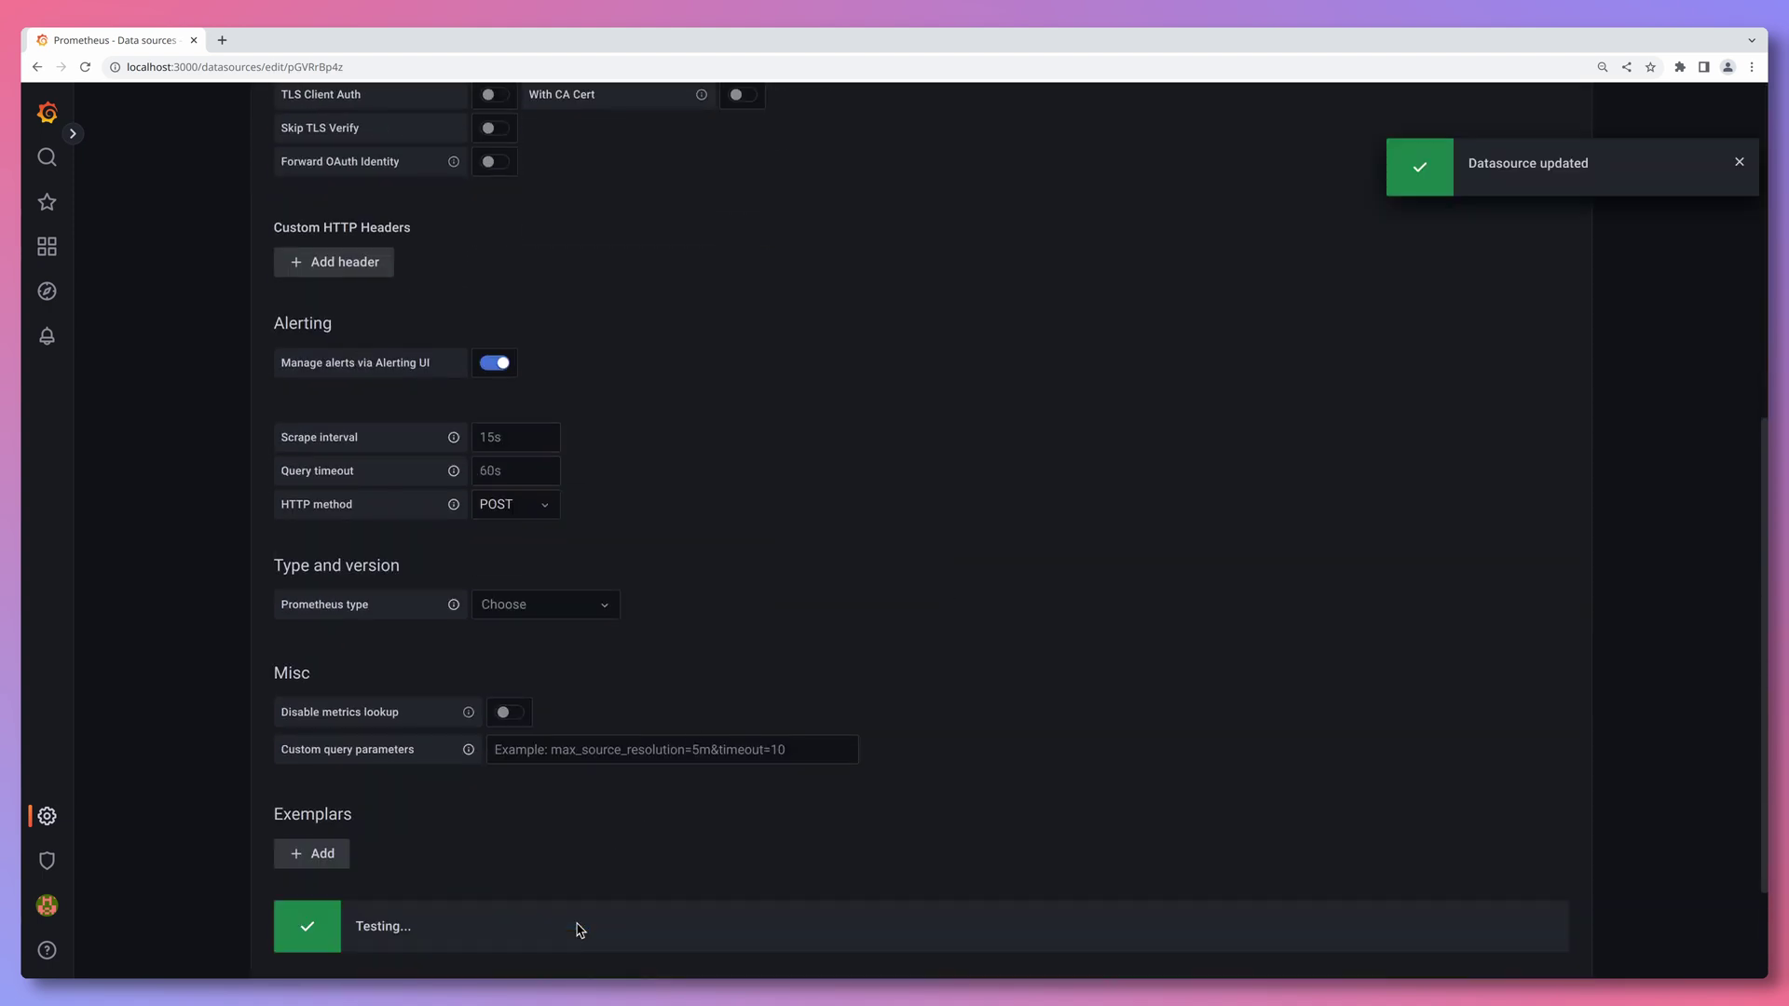
scroll(1009, 659, up, 7)
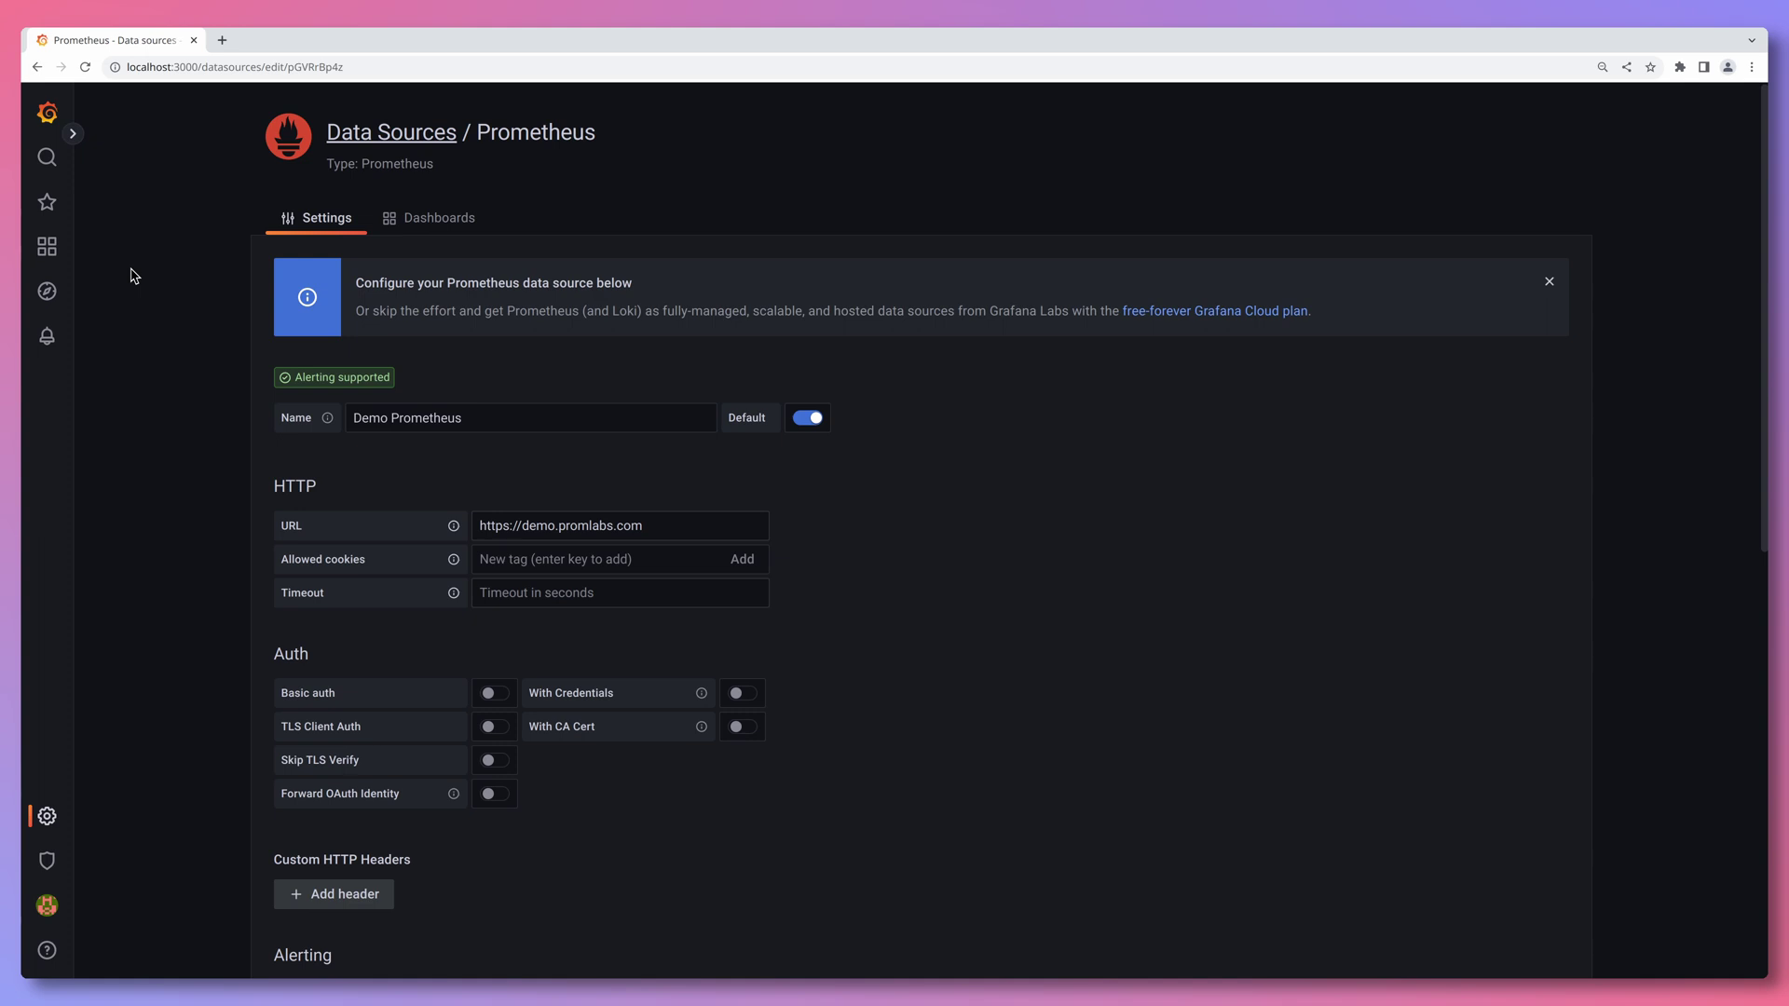
- Create a new dashboard from the Dashboards menu and add its first panel
mouse_move(52, 248)
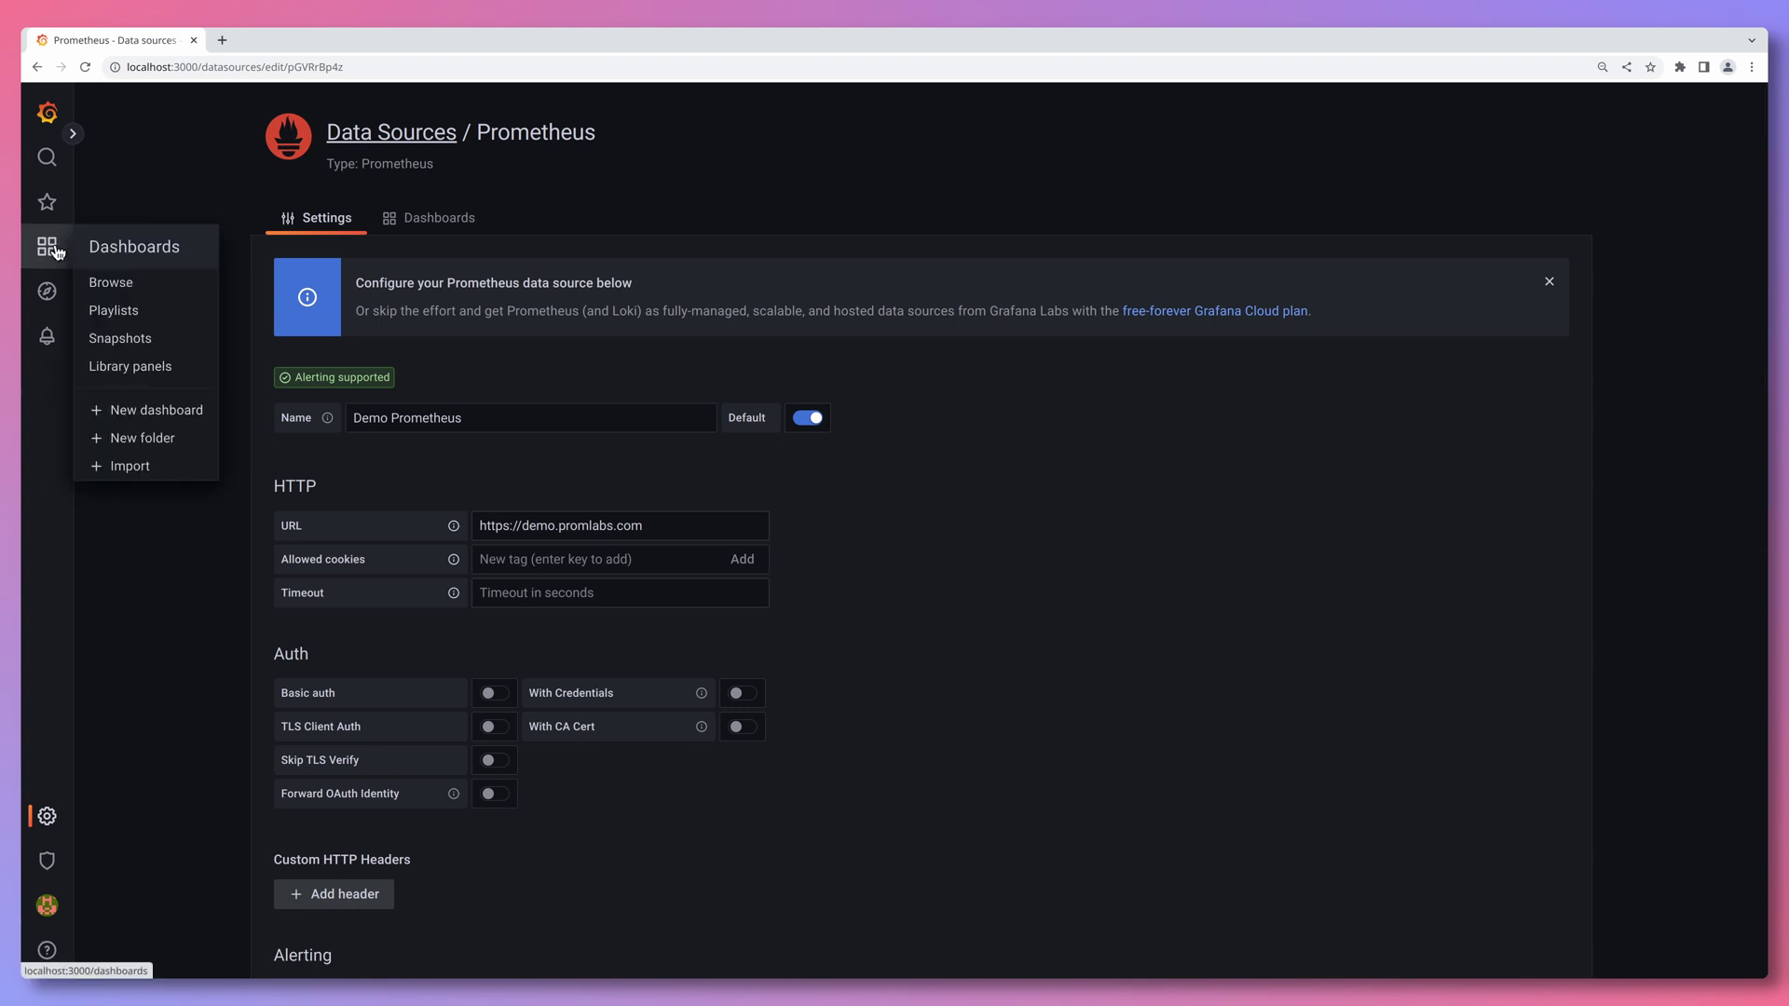
click(156, 418)
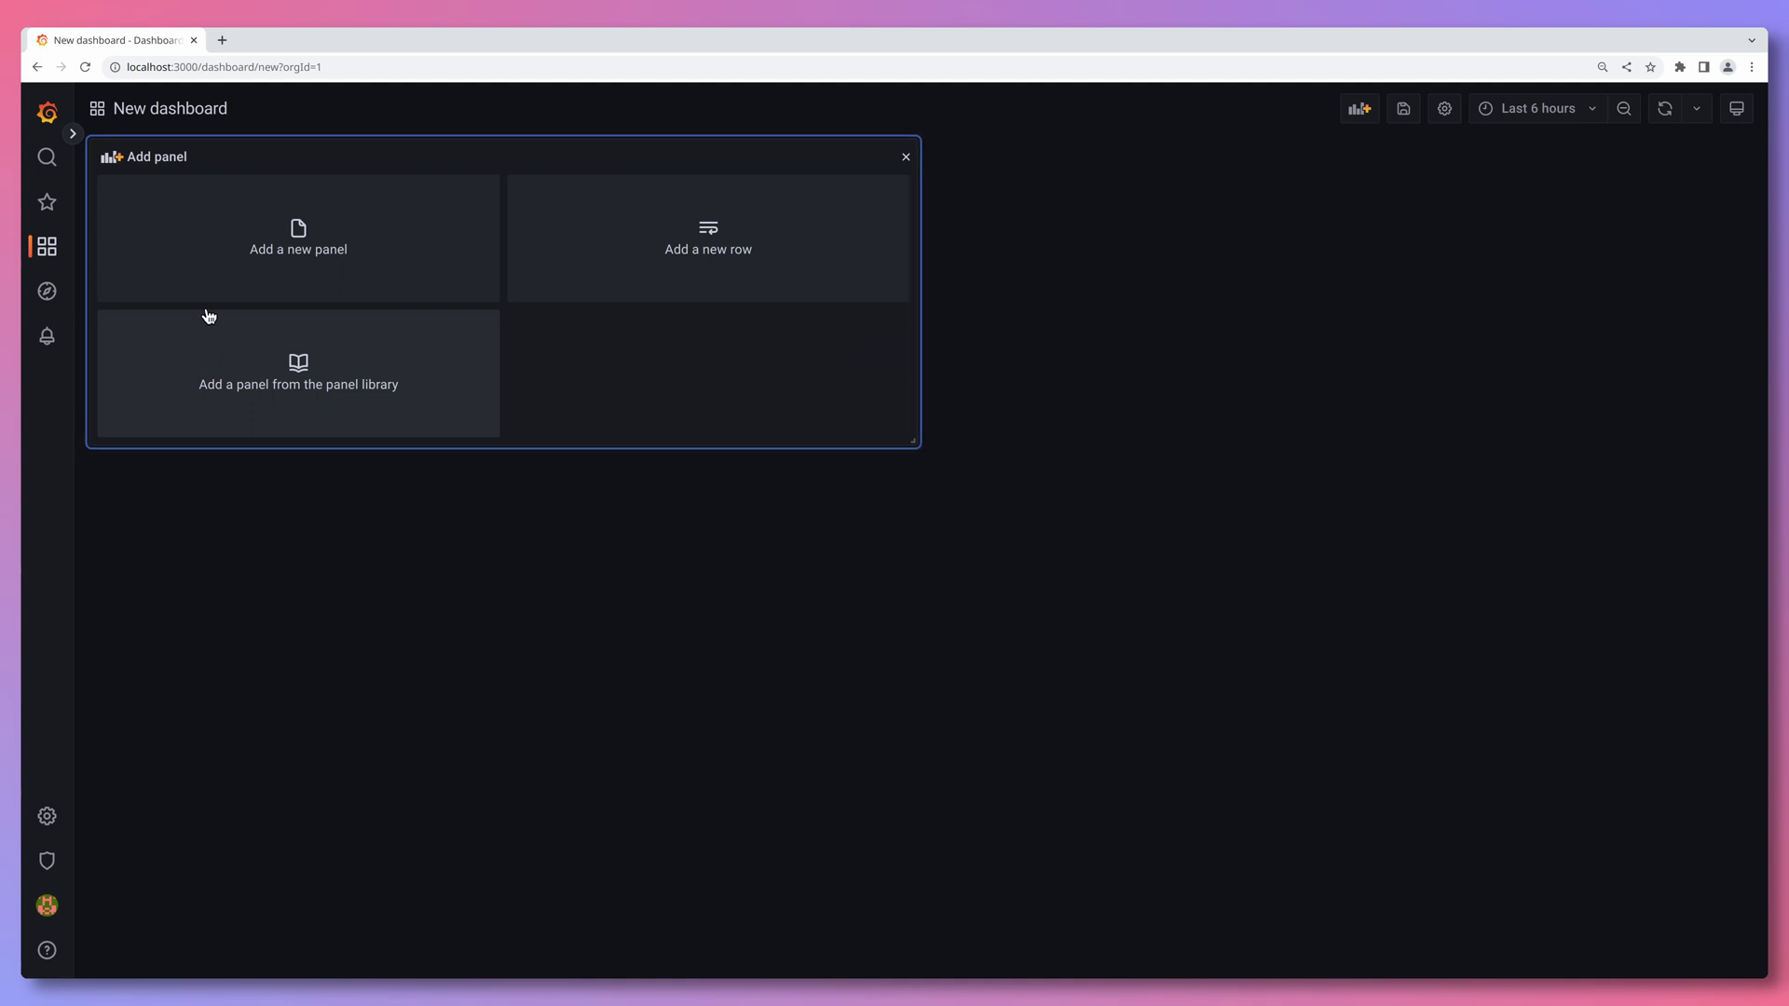
click(243, 278)
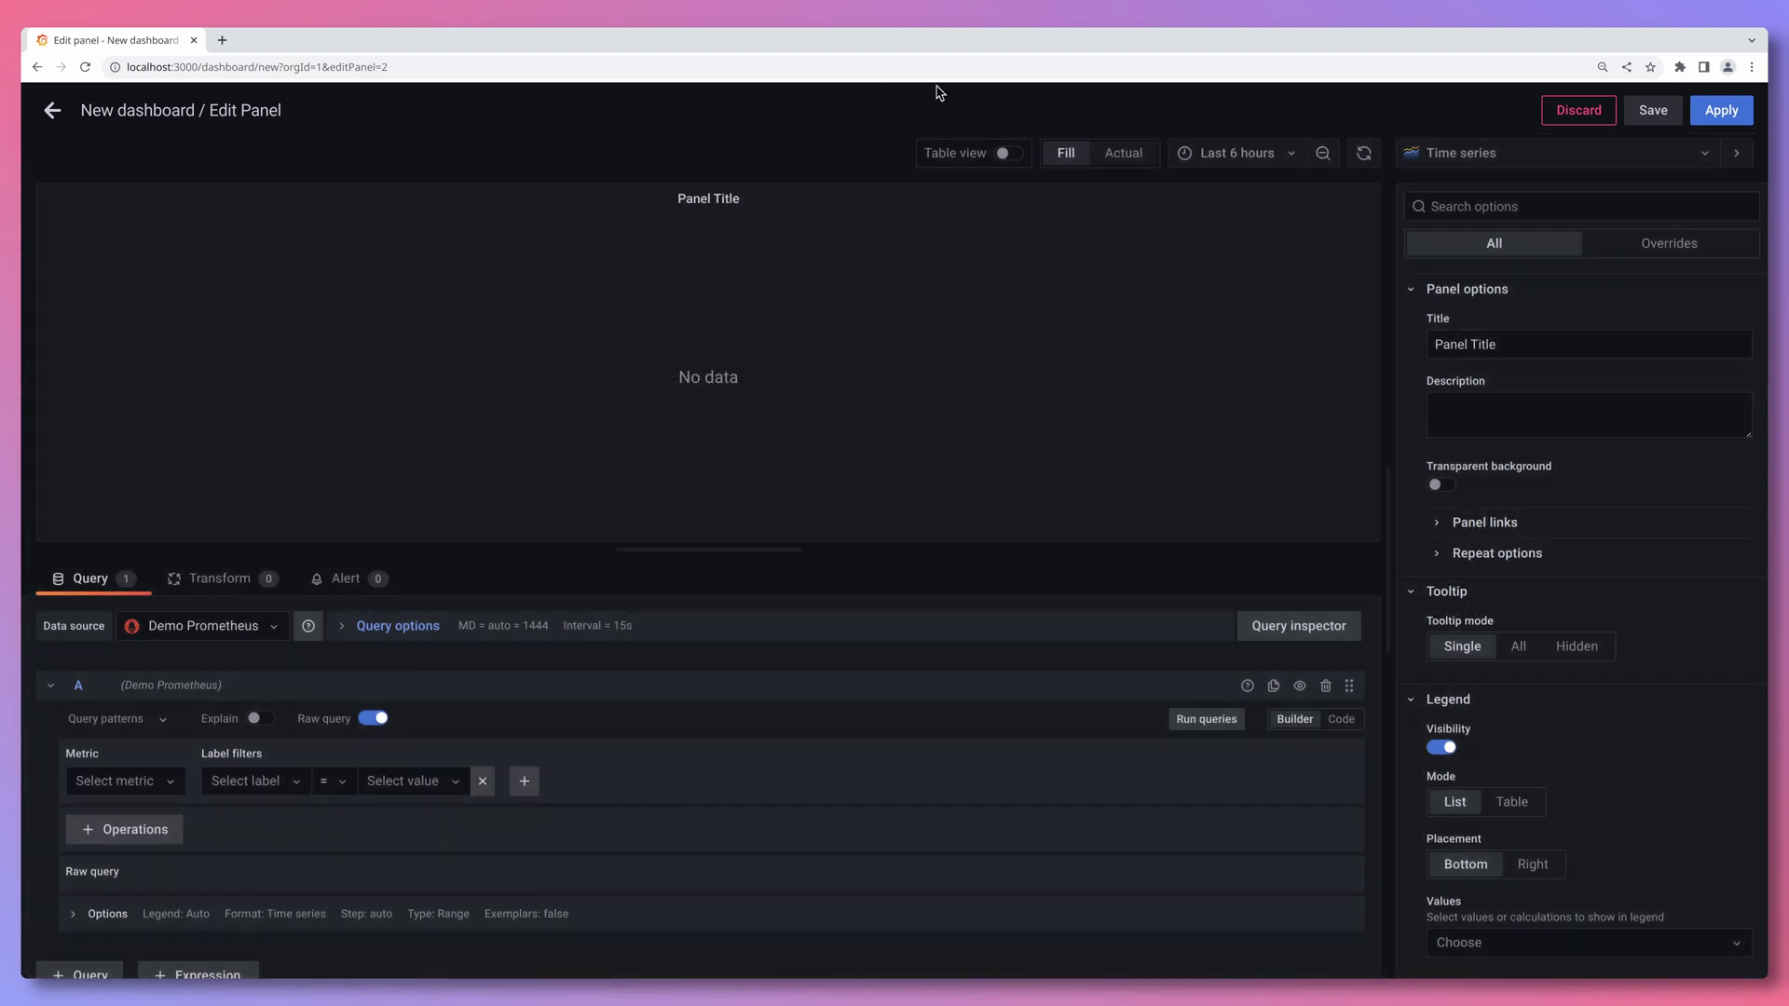
- Set the time range to Last 30 minutes and apply histogram_quantile to demo_api_request_duration_seconds_bucket
click(1277, 153)
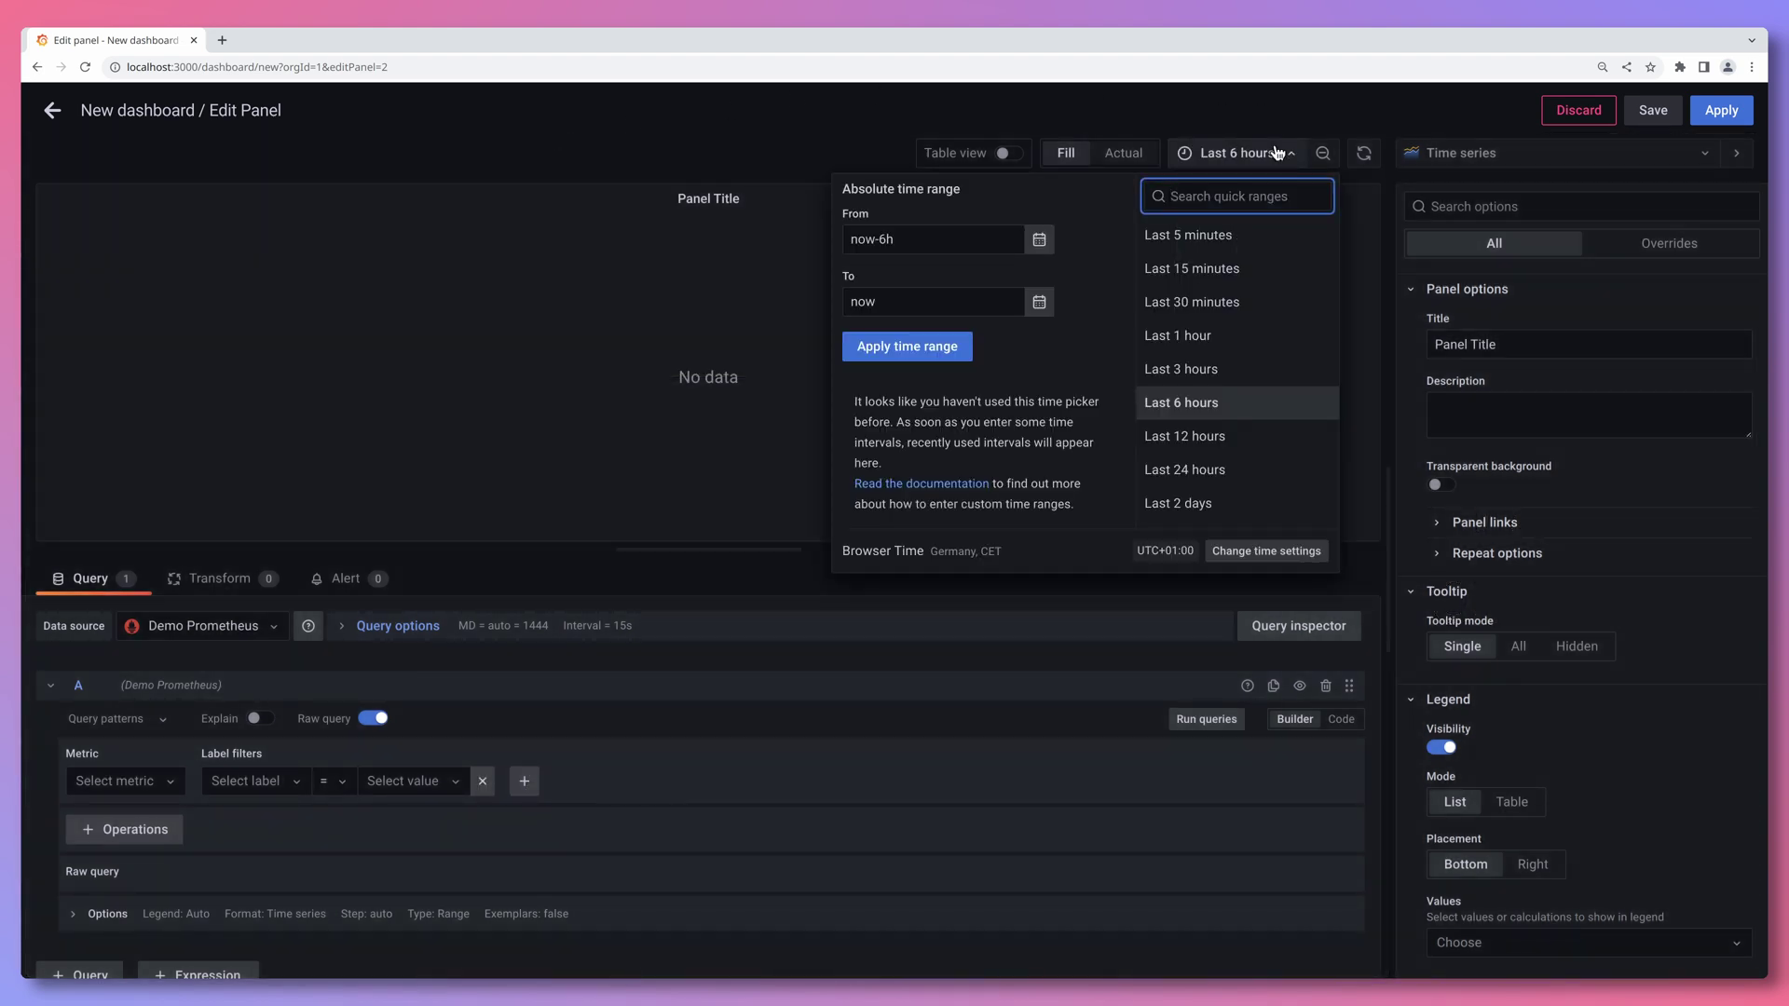
click(1251, 303)
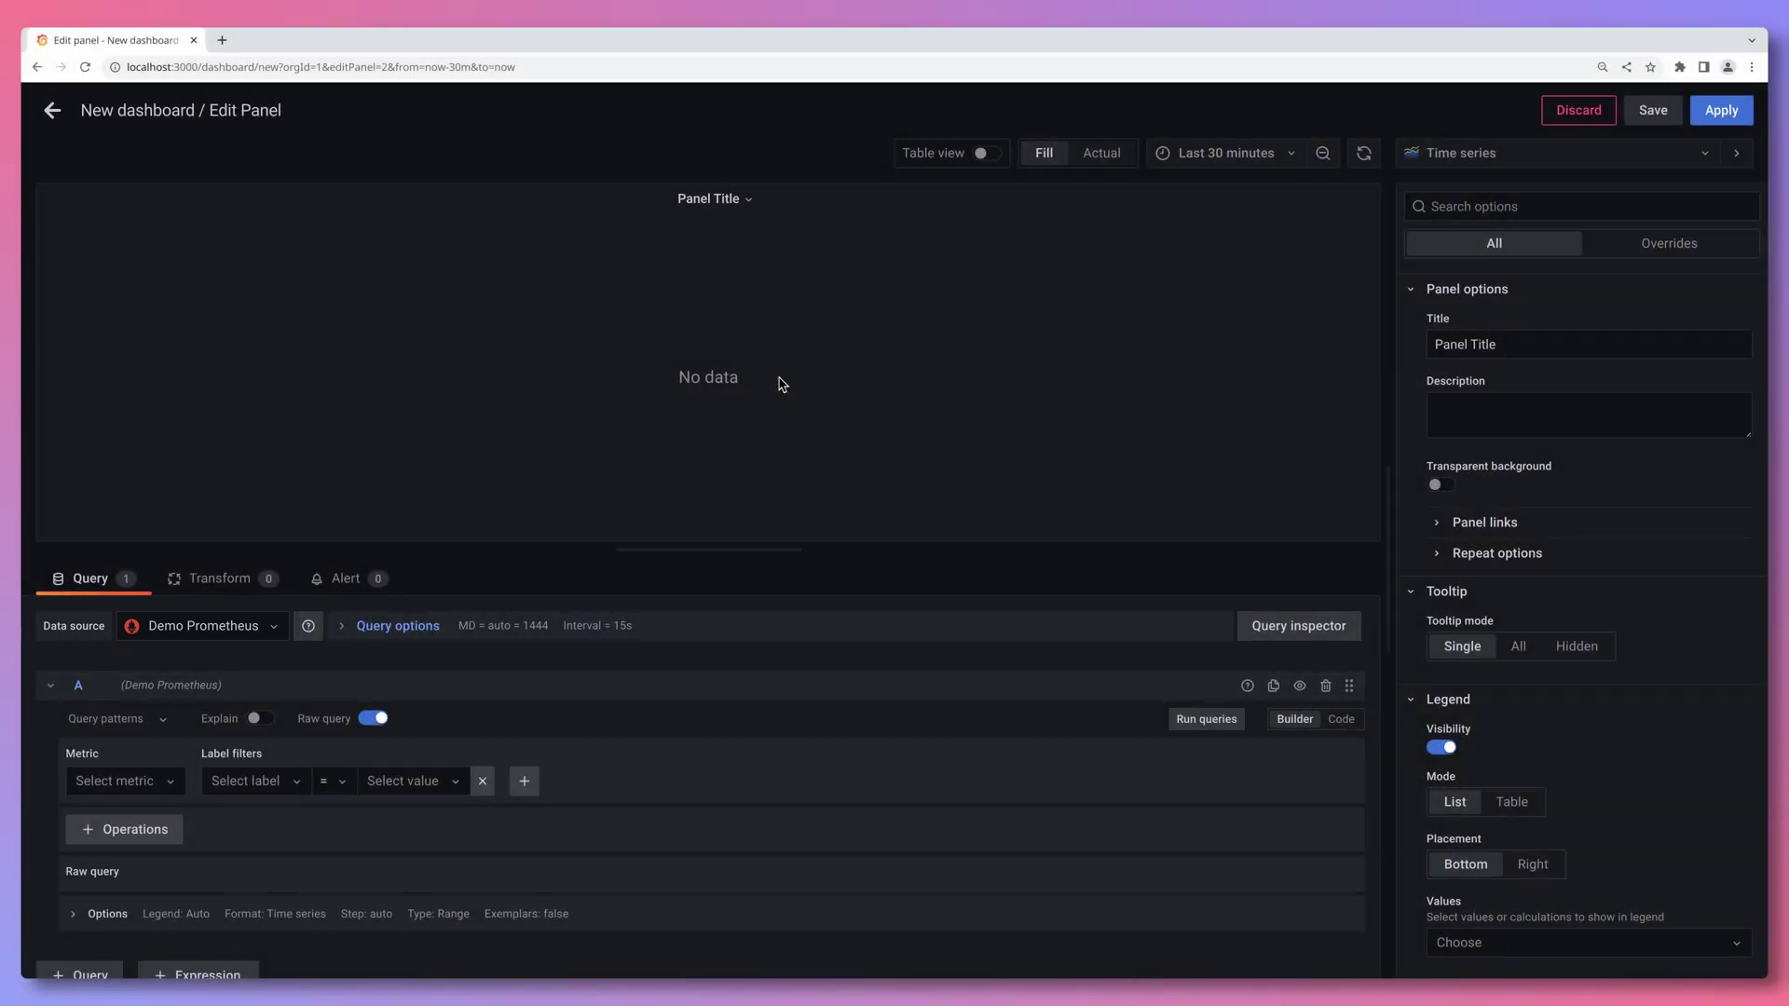
click(126, 782)
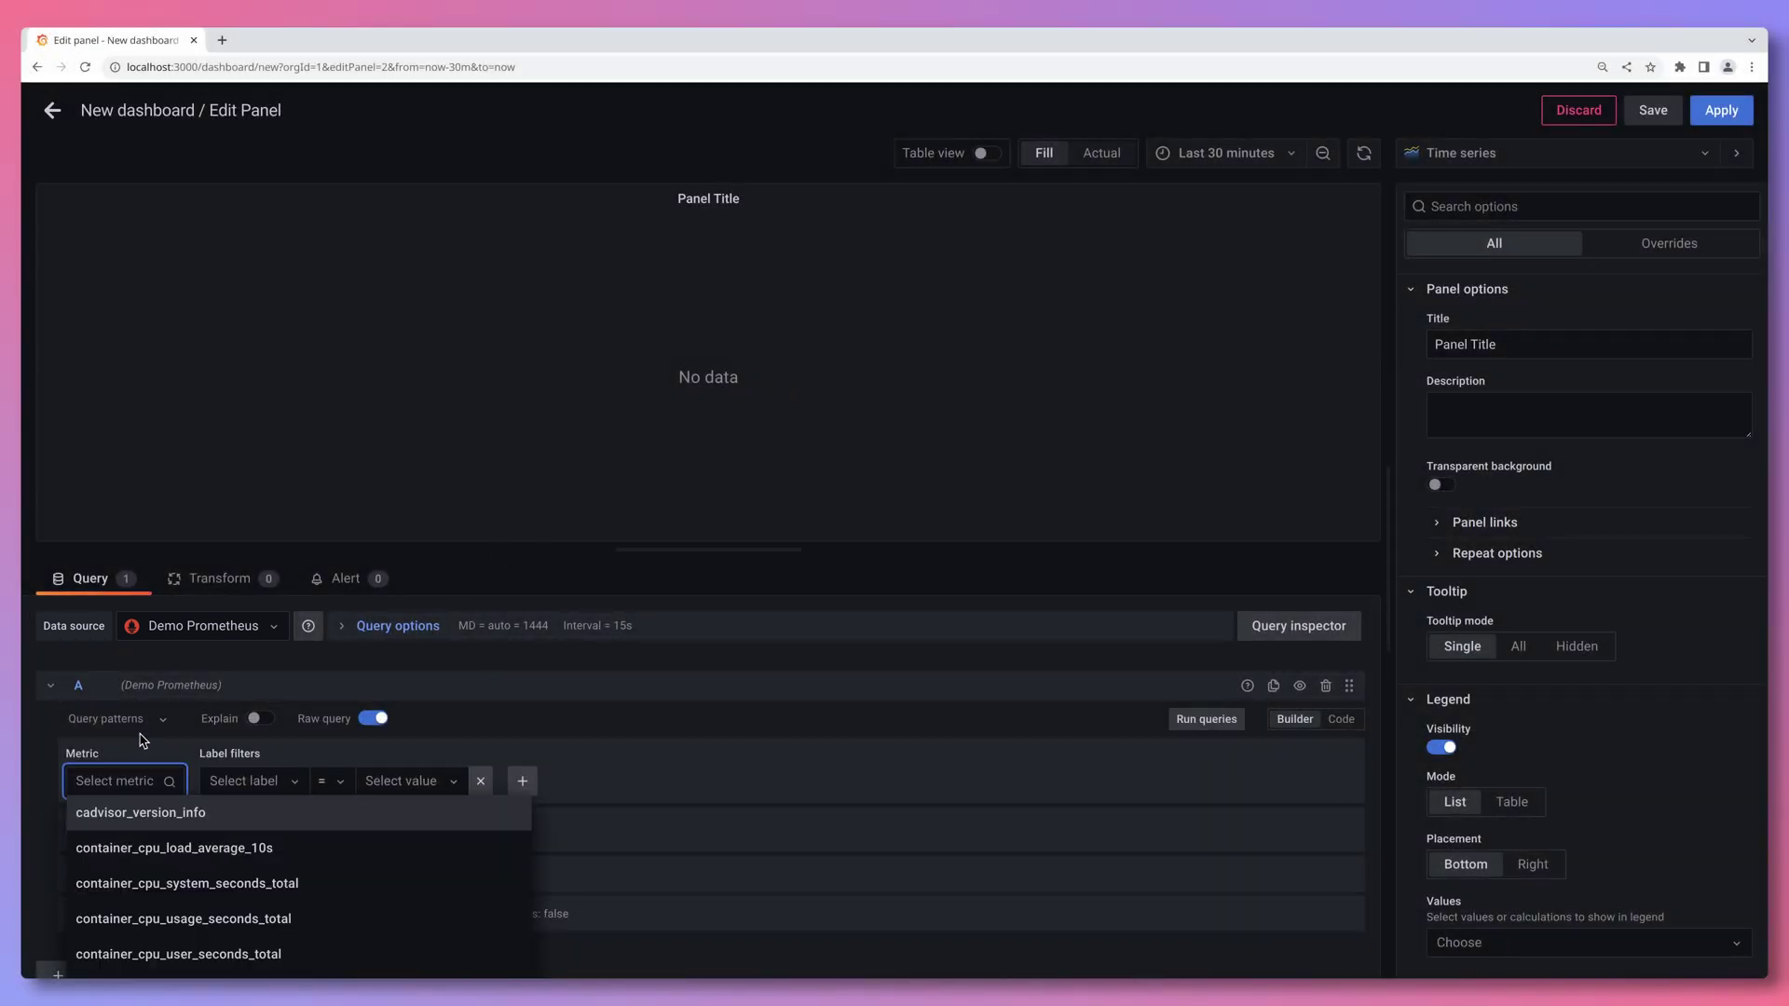
text(demo_)
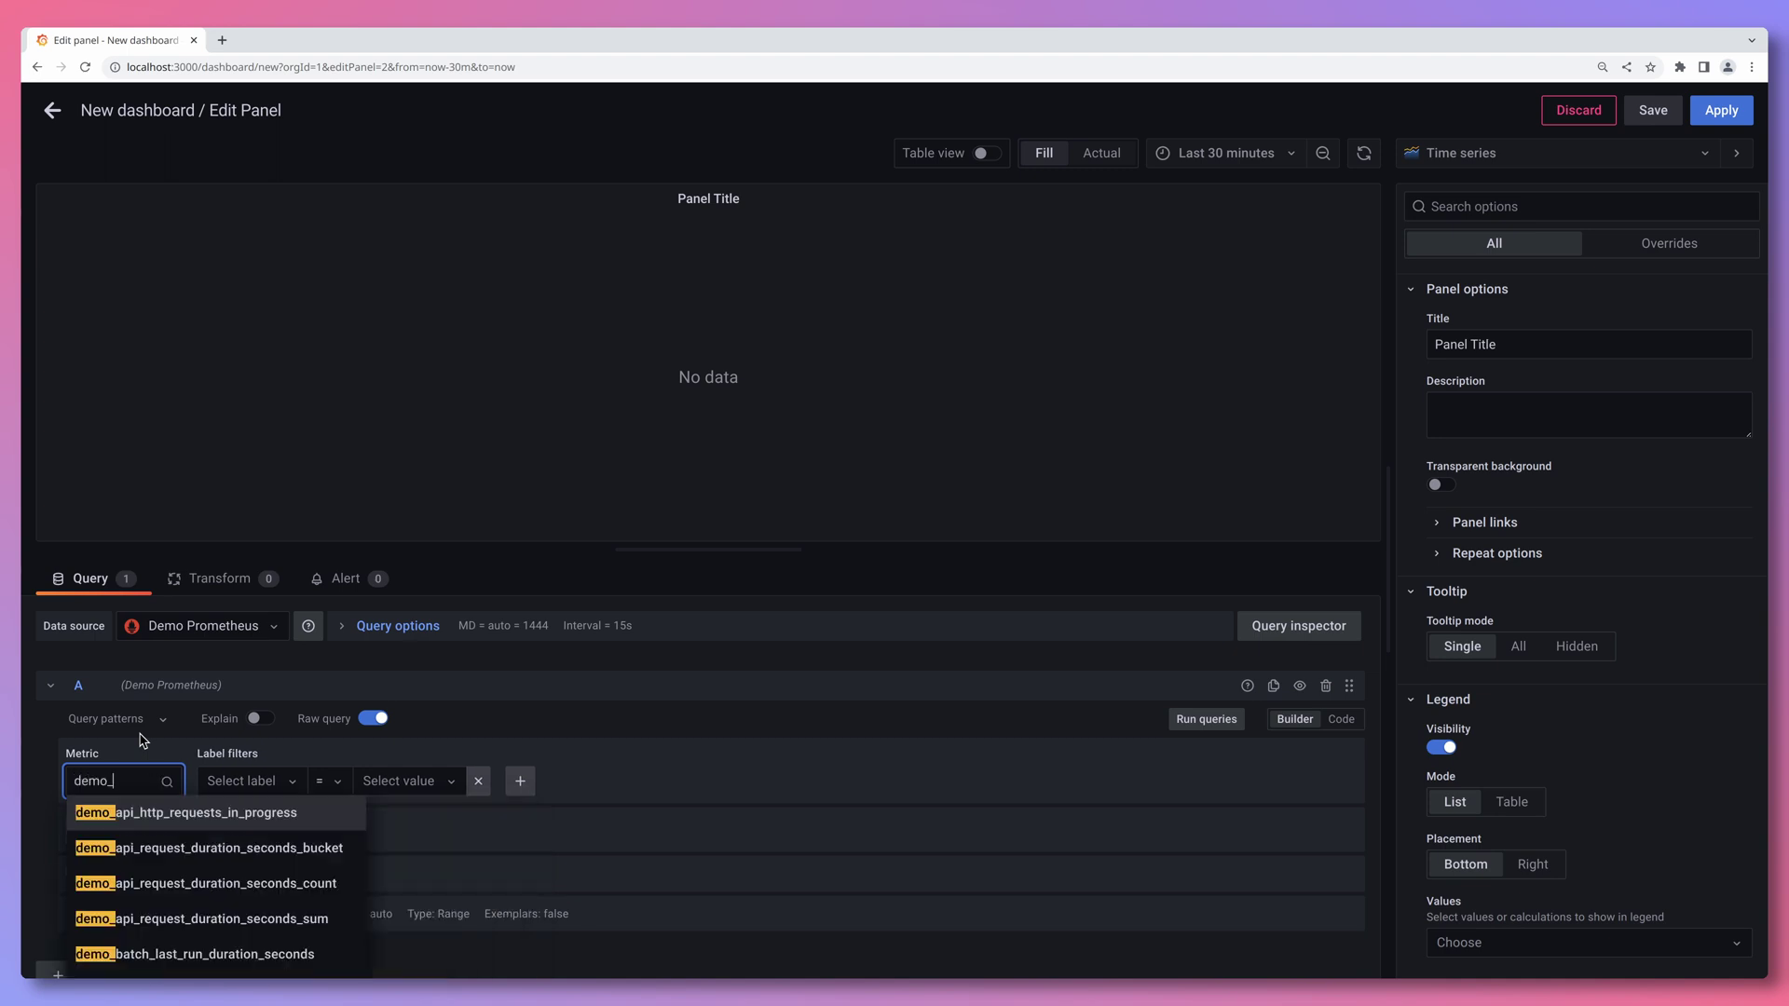
click(154, 849)
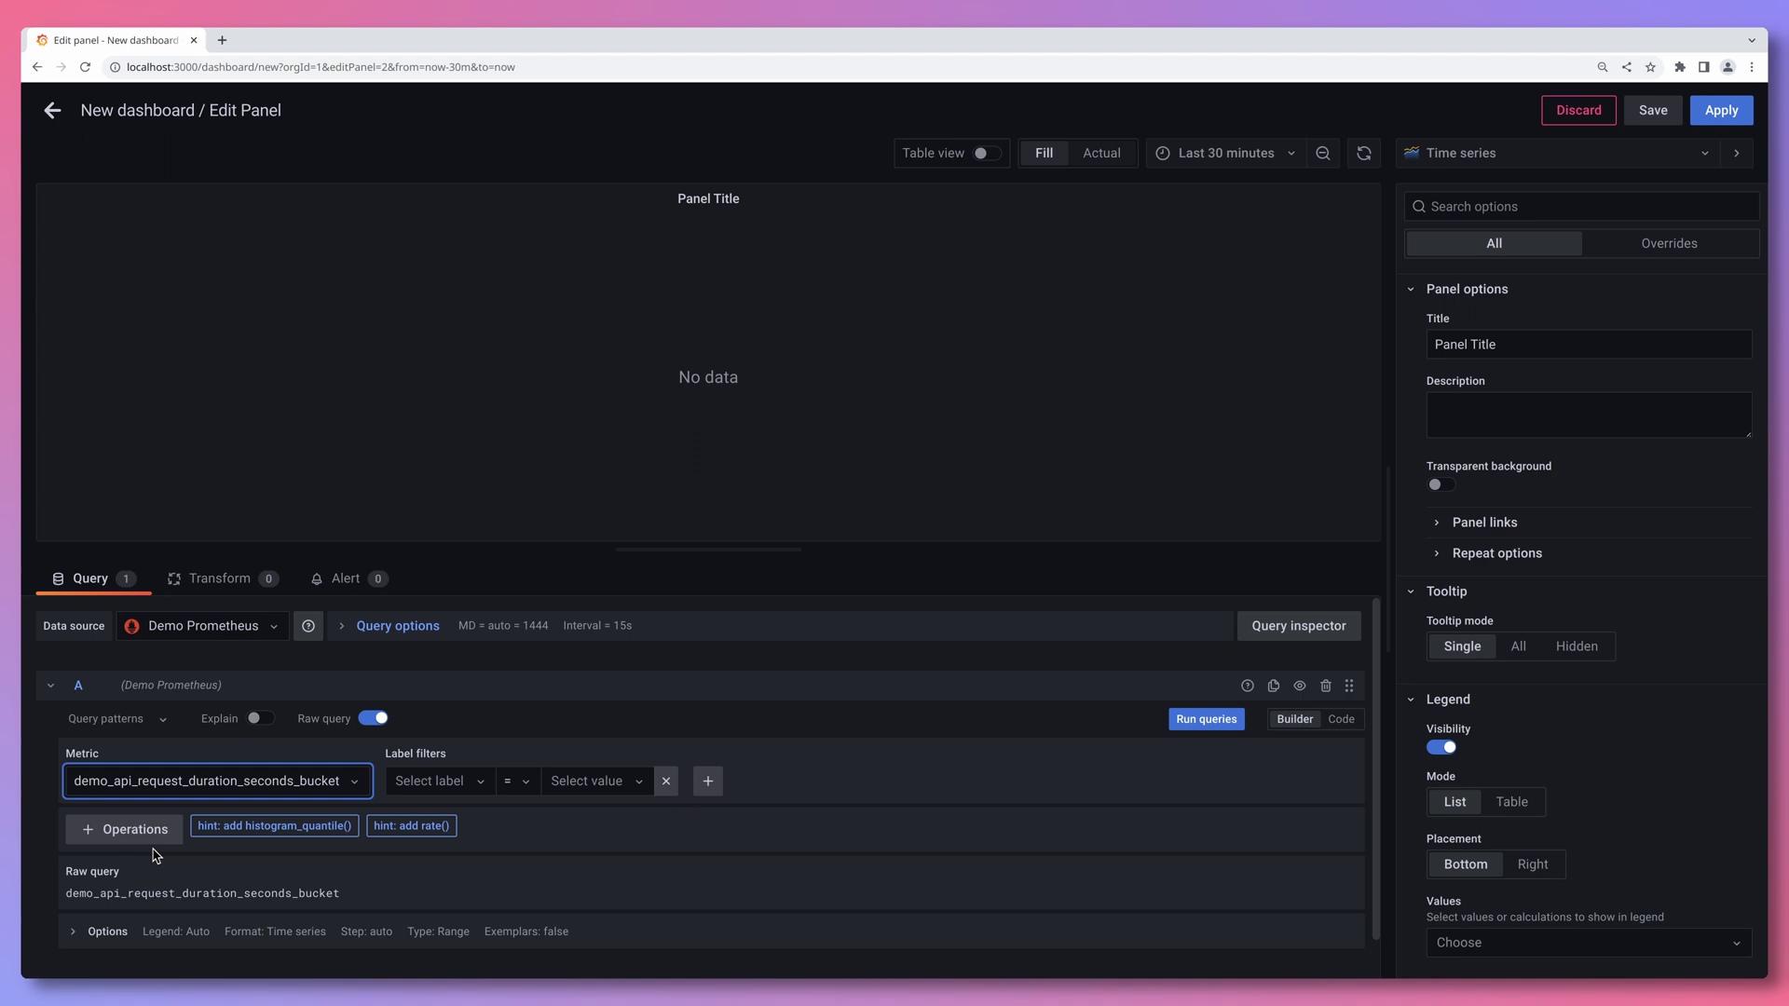
click(252, 828)
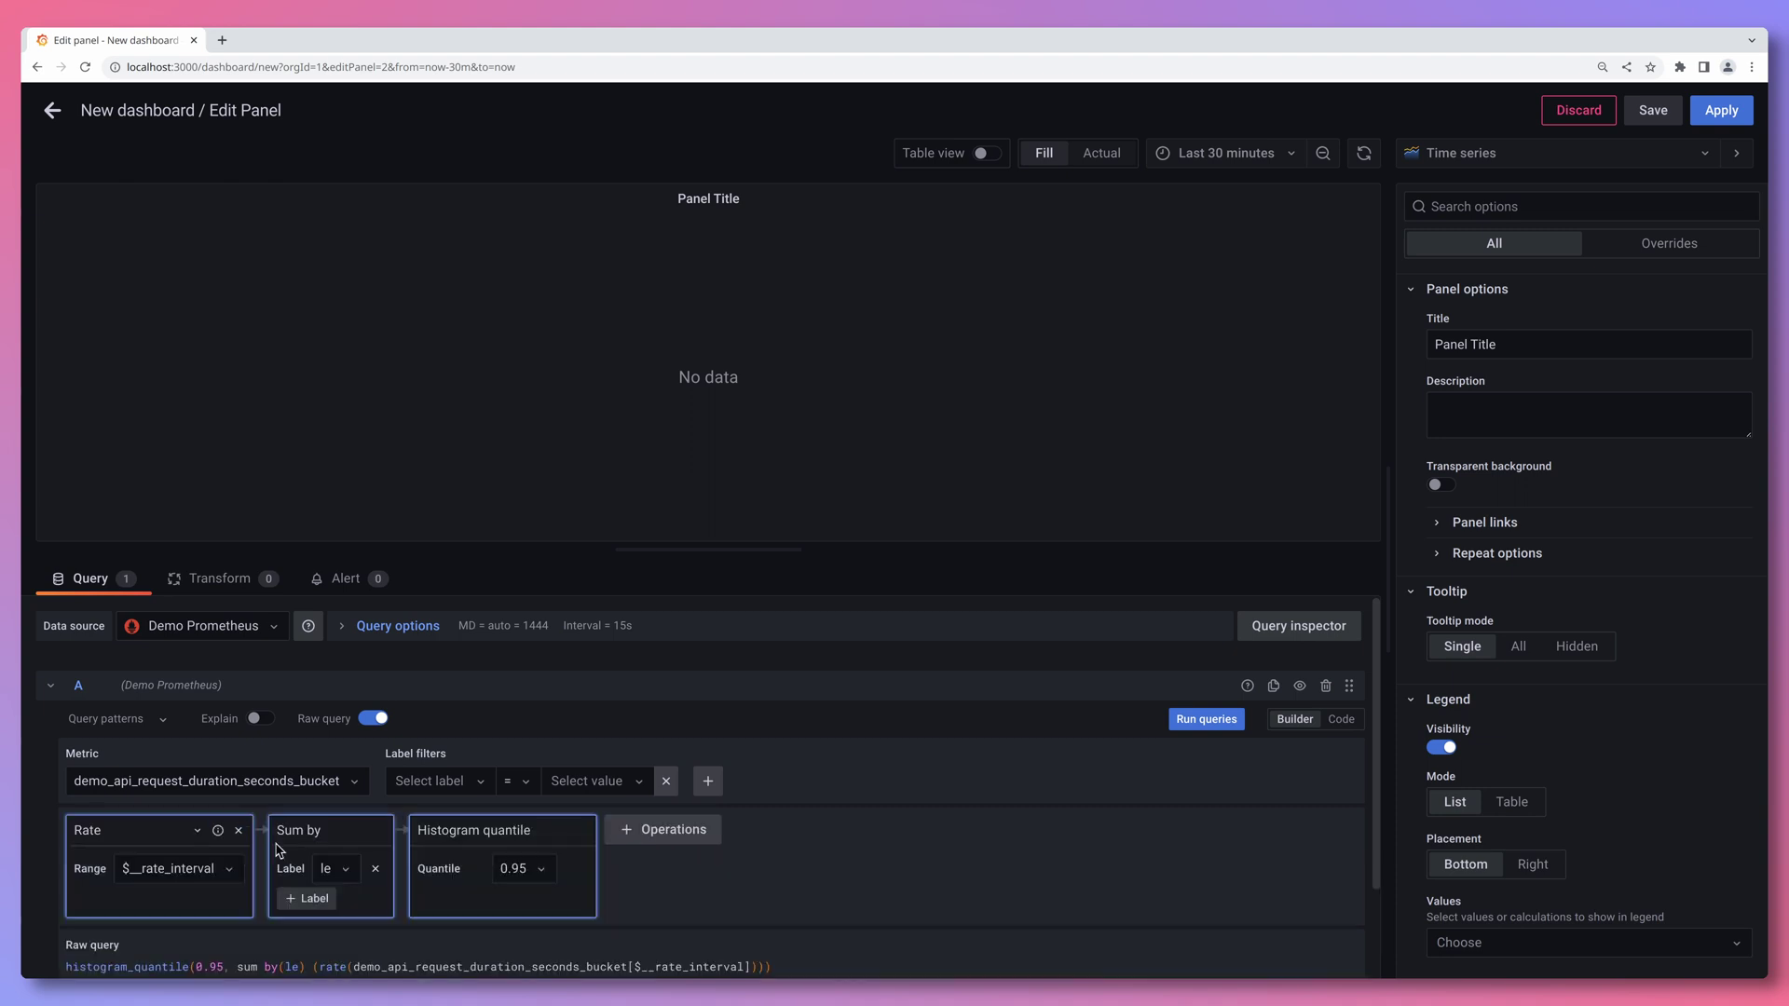
- Add path and method as grouping labels to the sum alongside le
click(311, 899)
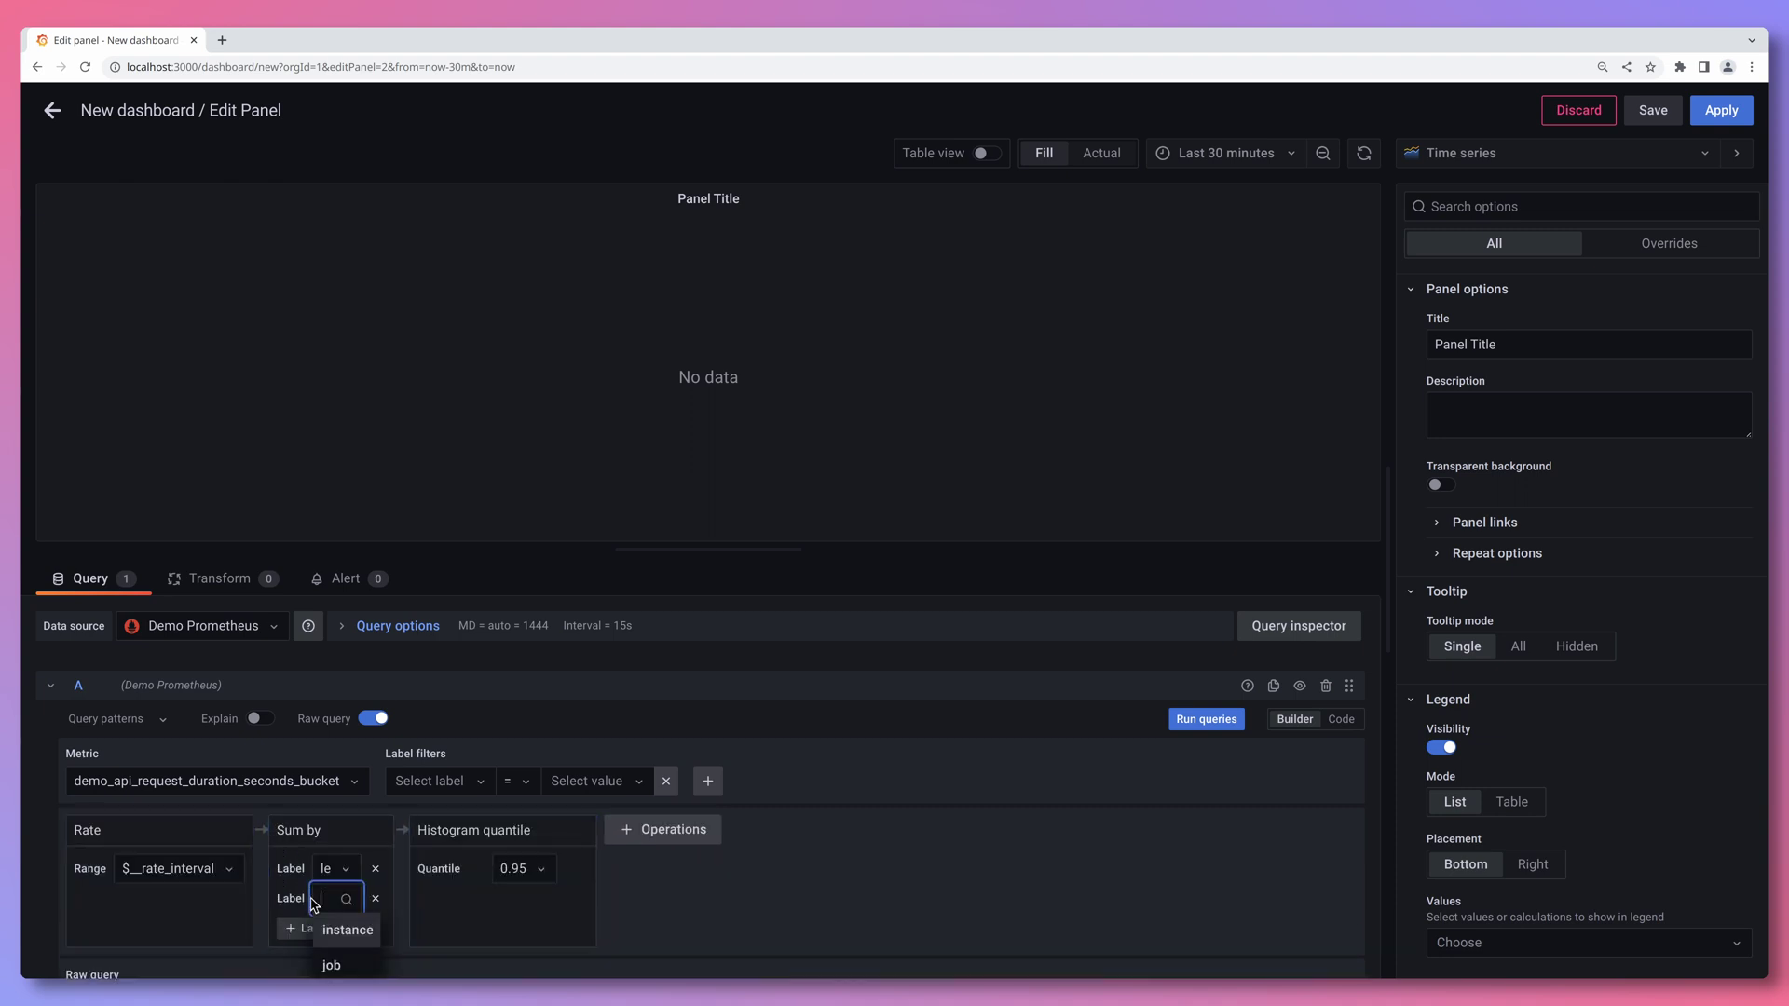
text(path)
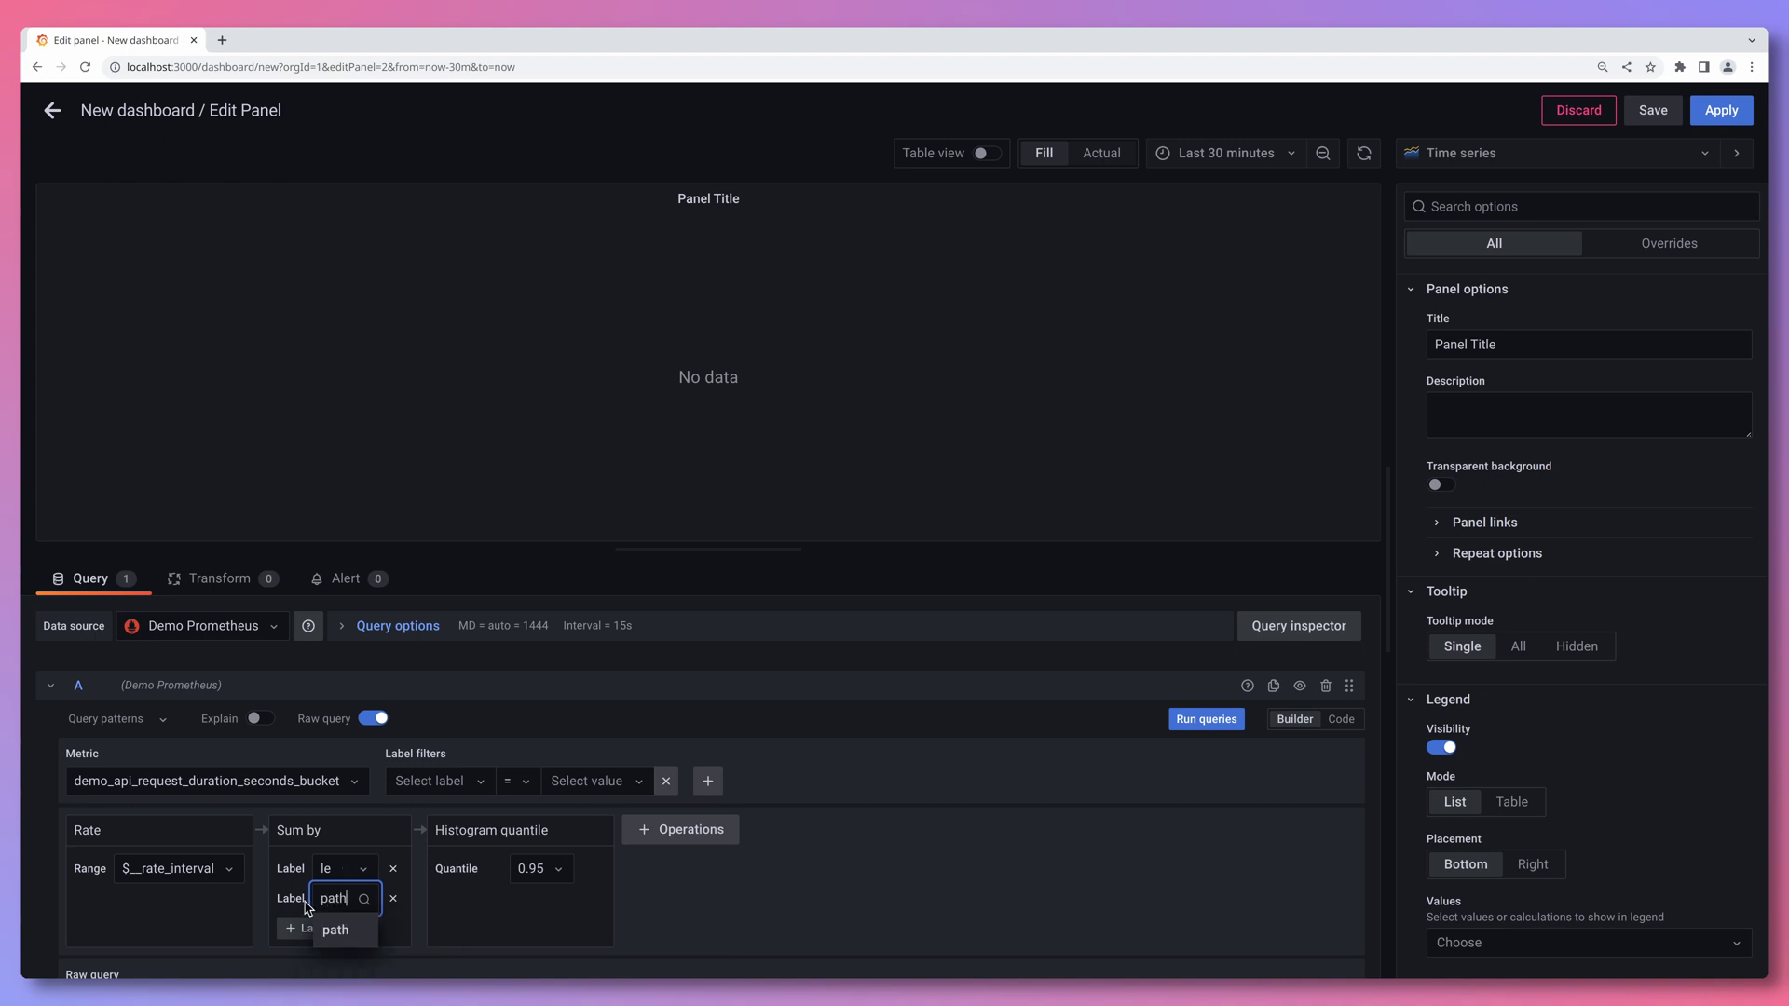
key(Return)
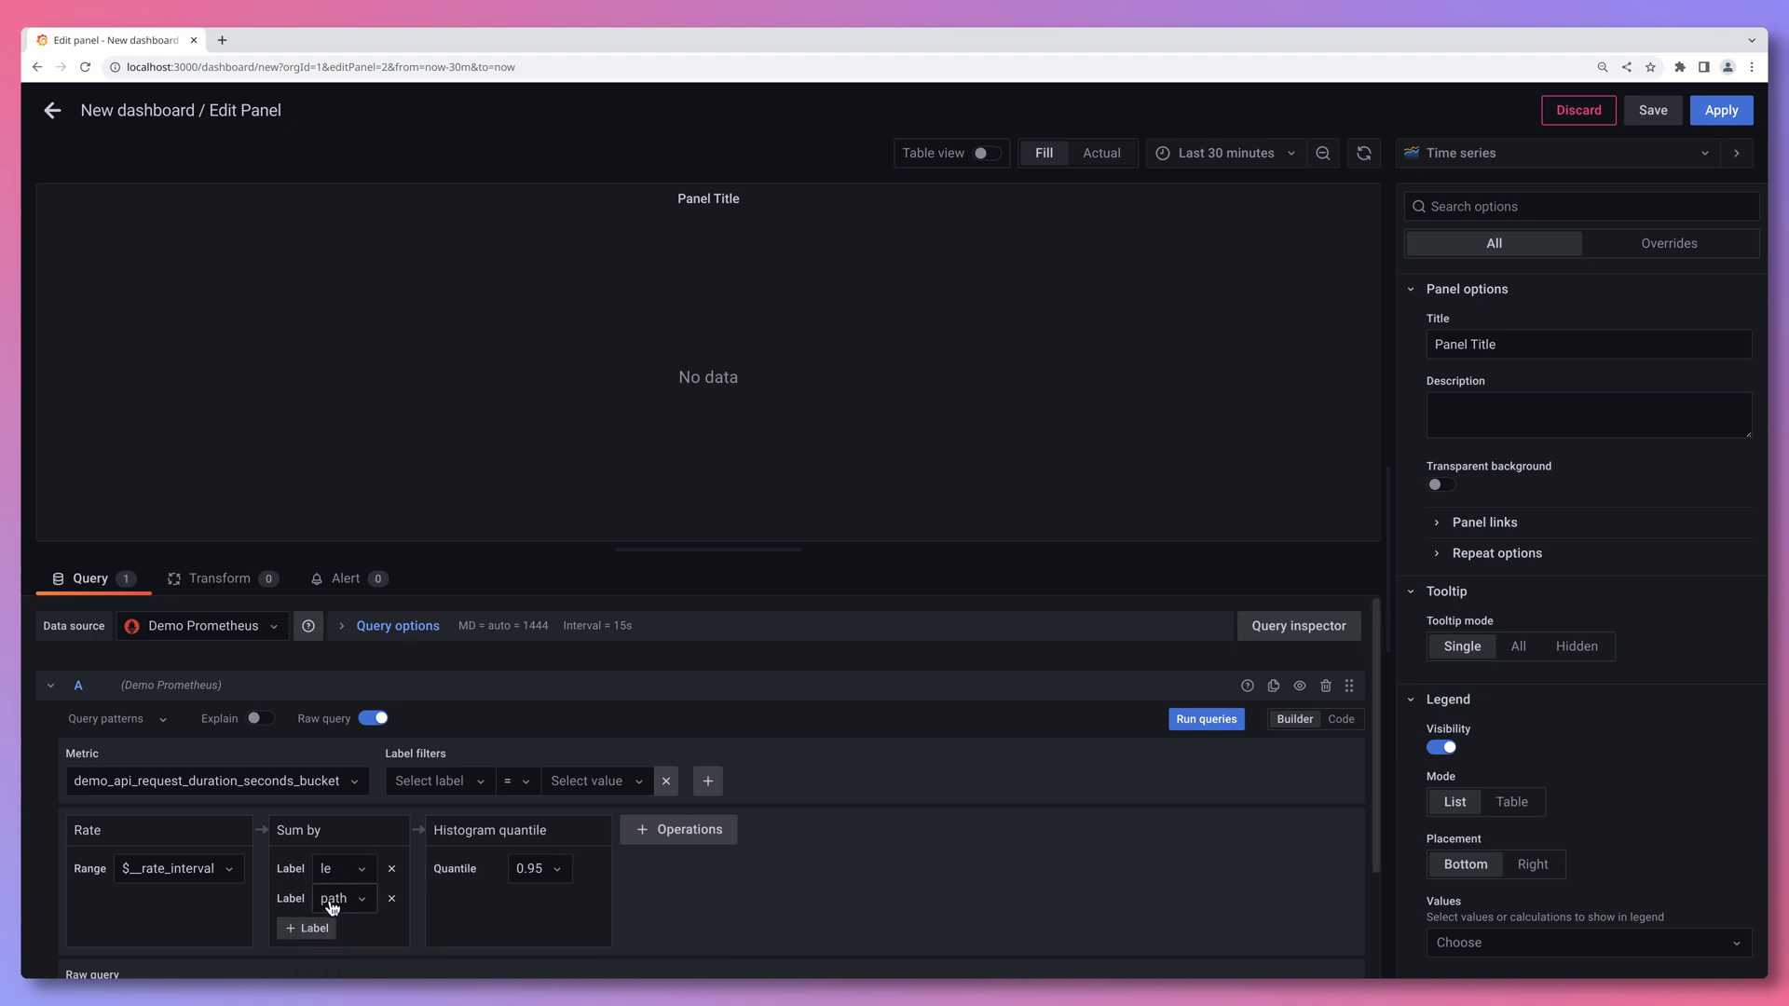
click(319, 929)
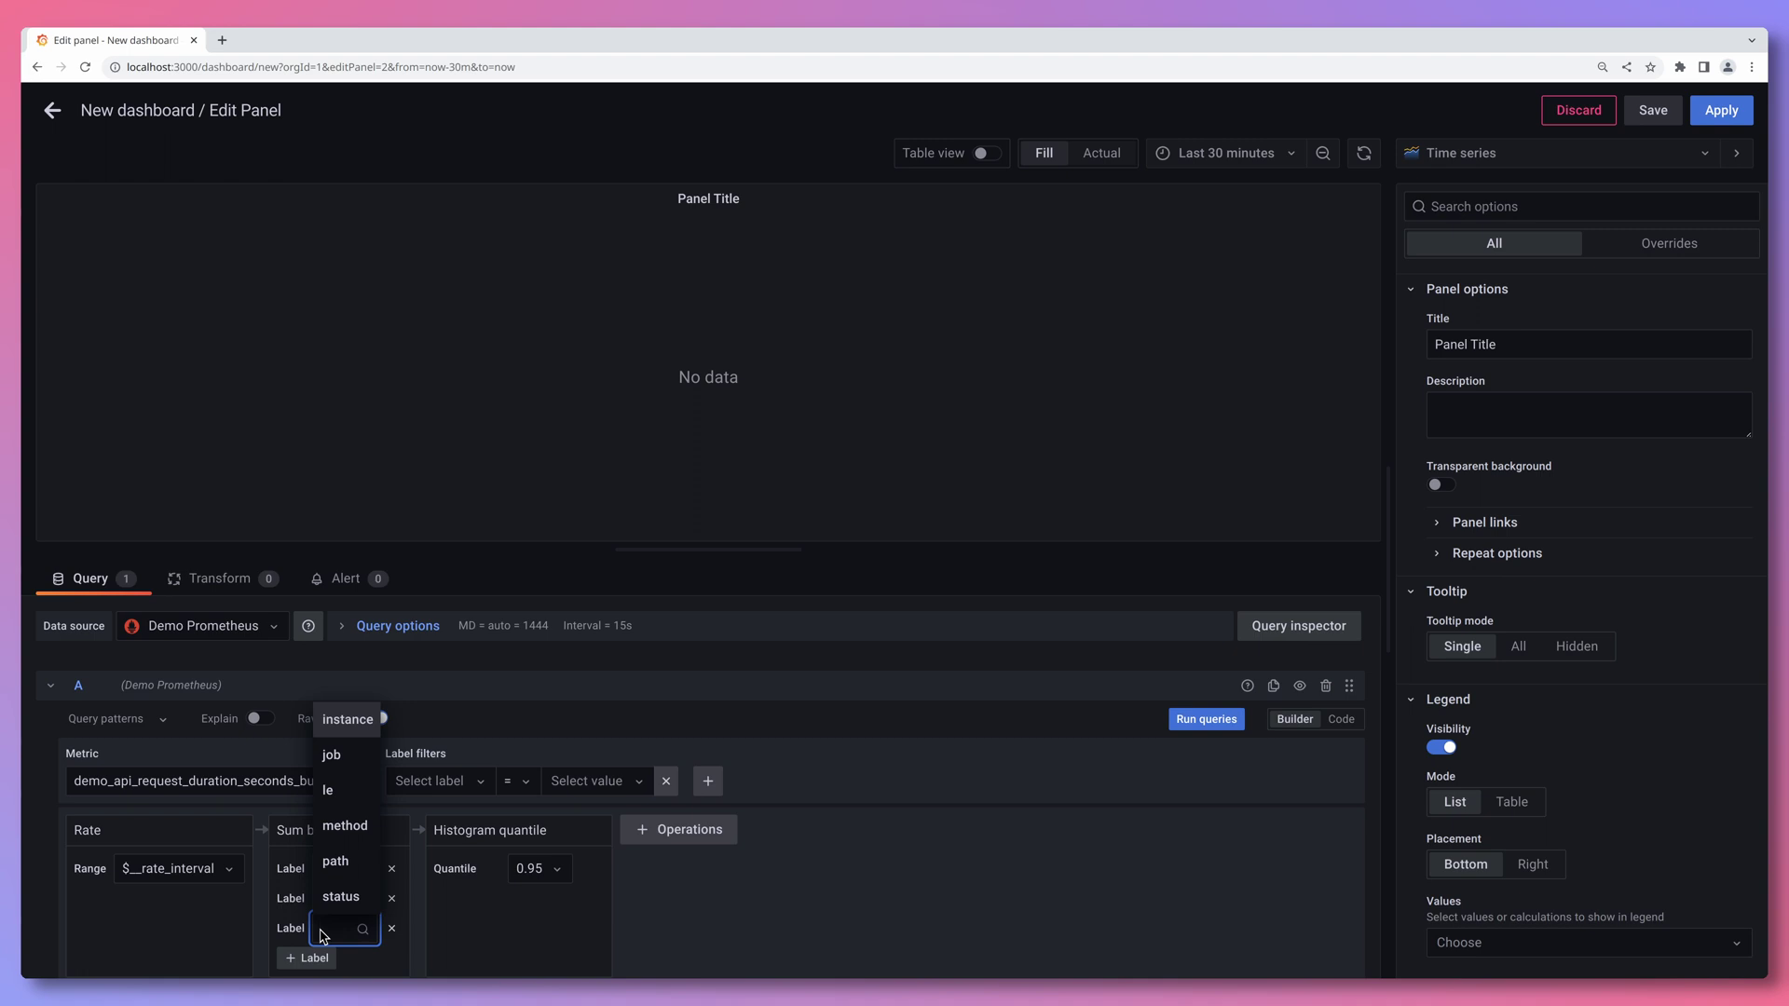
text(method)
key(Return)
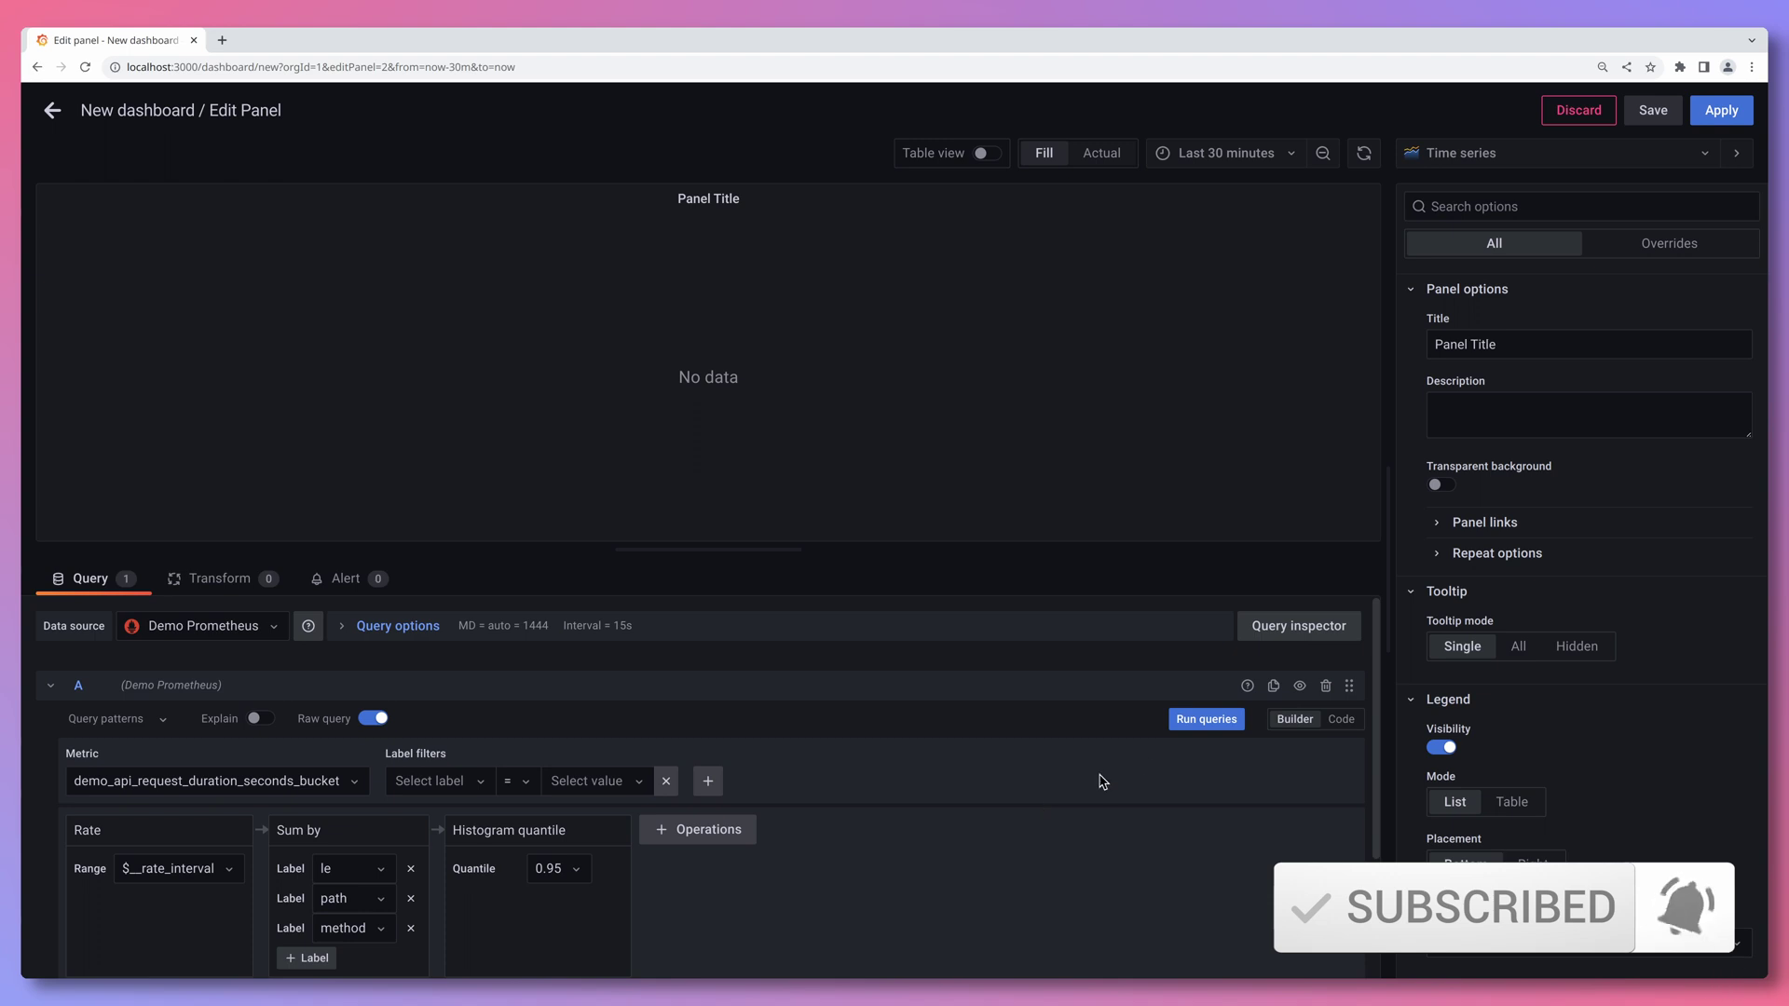
click(1193, 720)
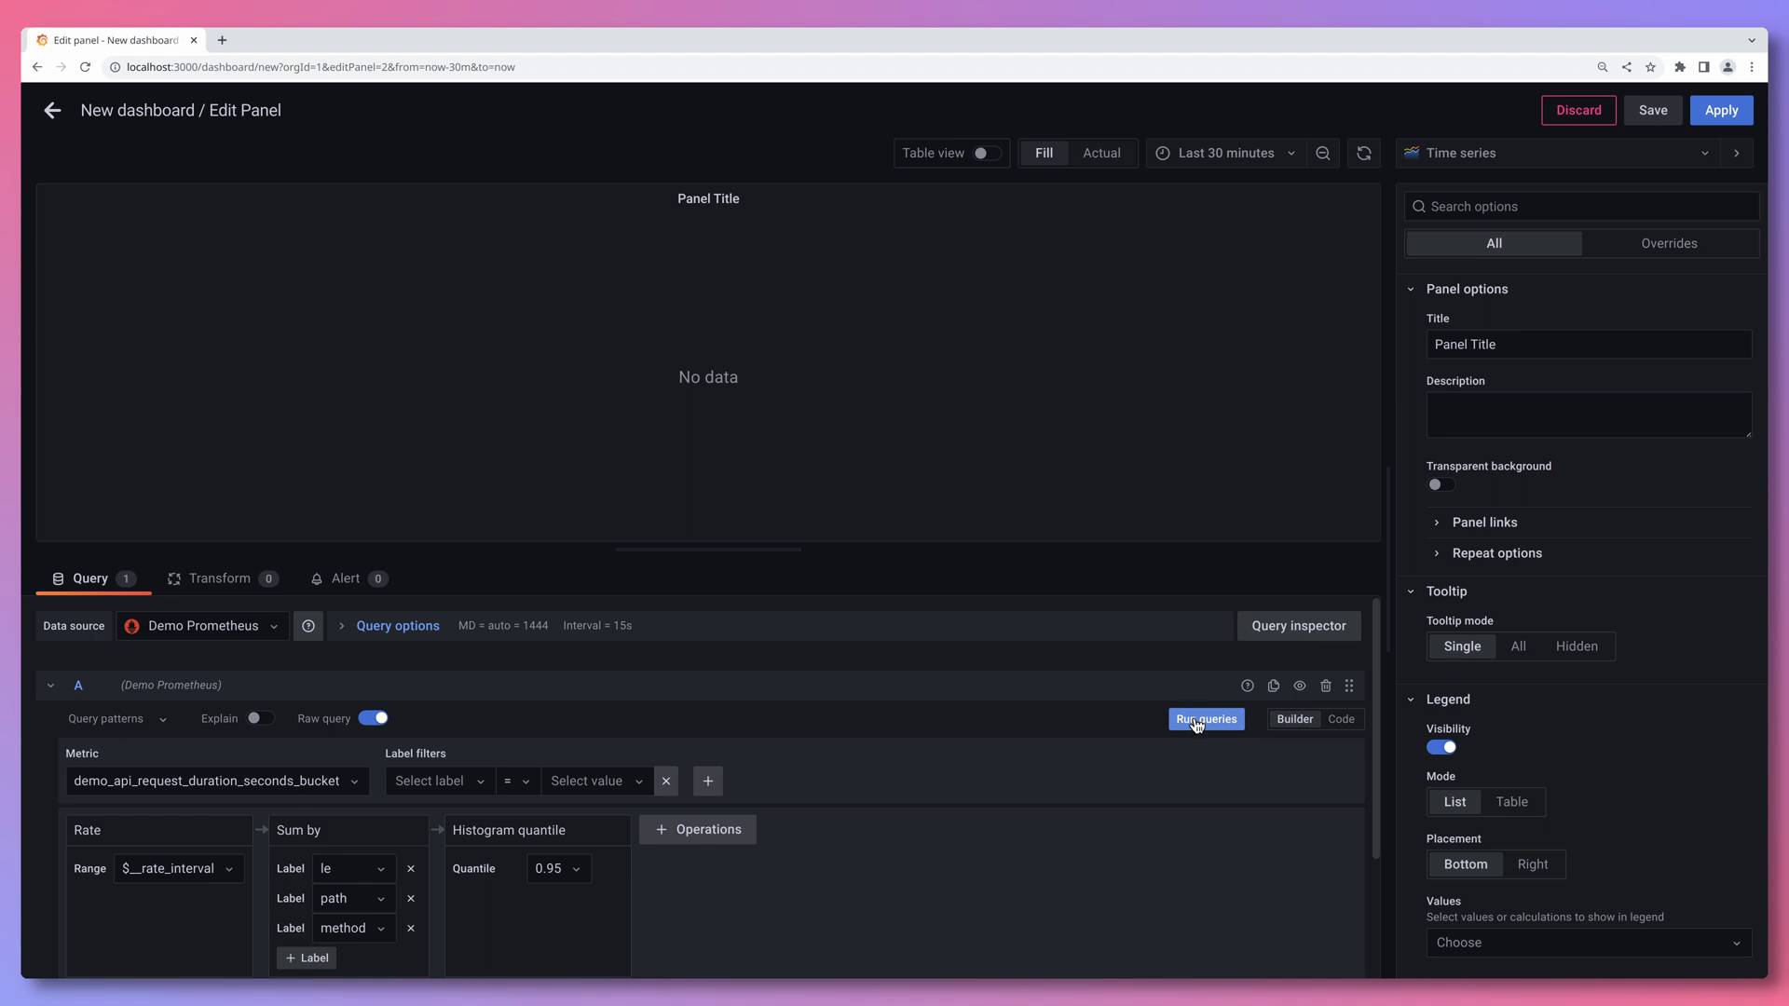
- Run the p95 latency query, then switch to Code view and inspect $__rate_interval in the PromQL
click(1195, 720)
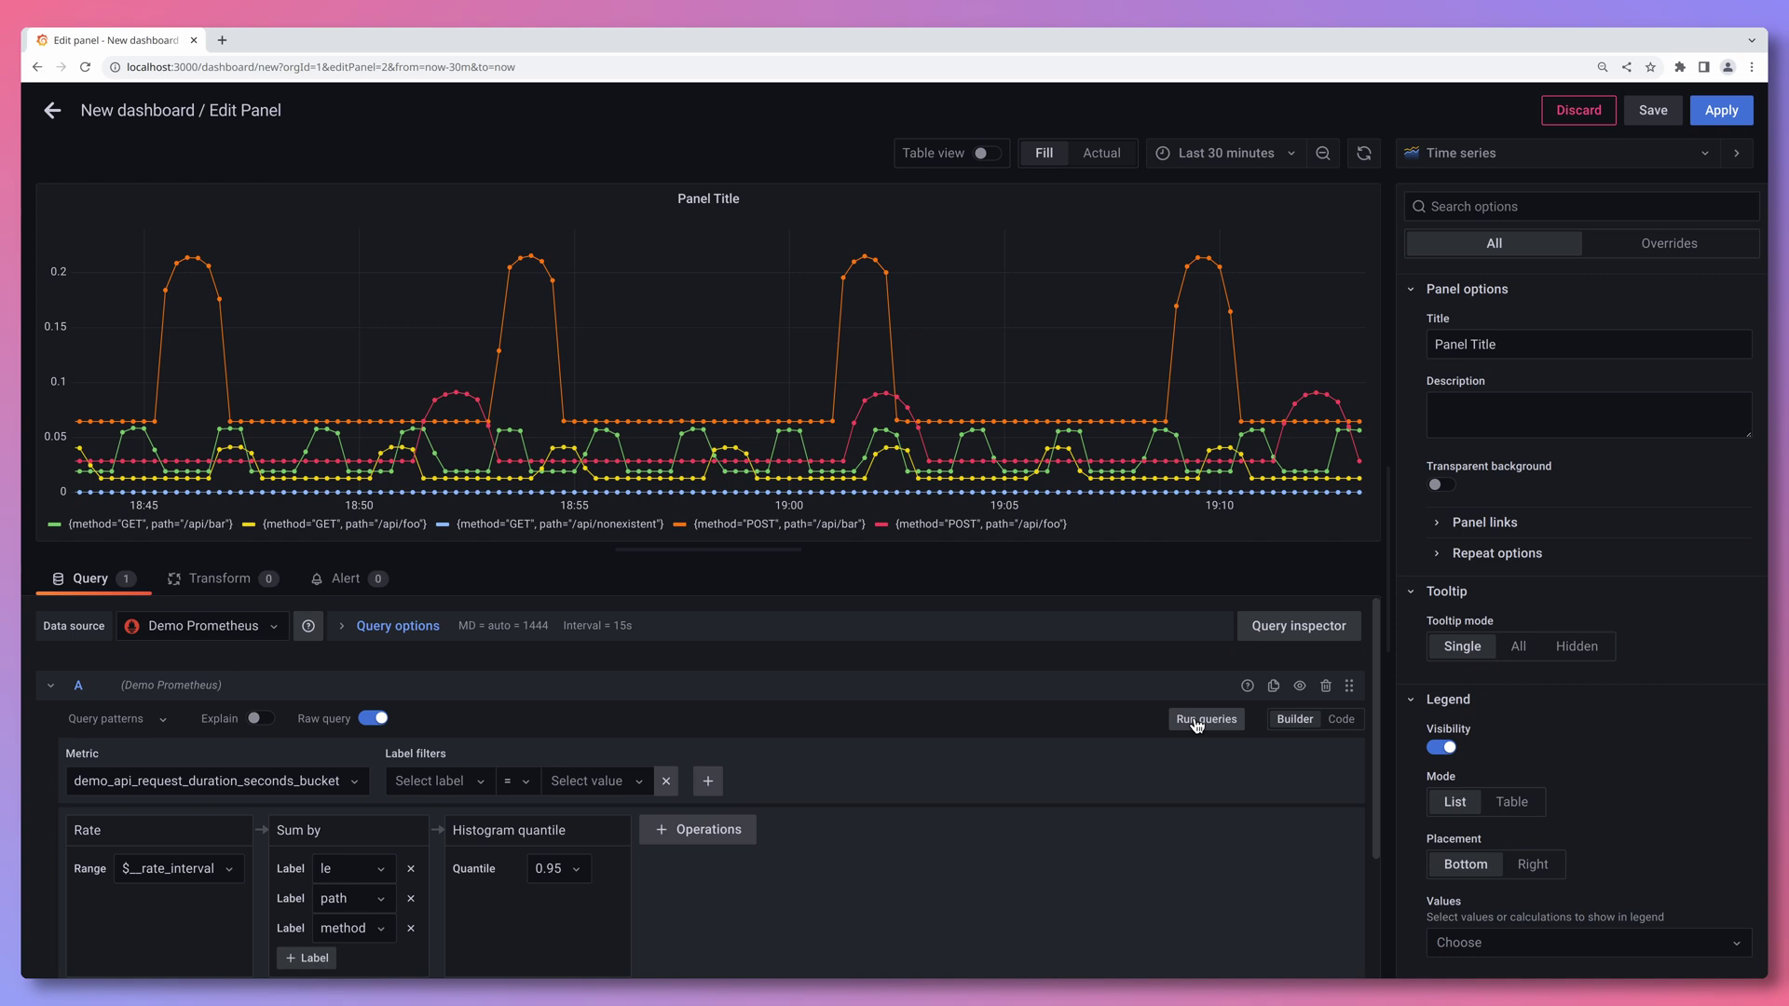
click(1342, 719)
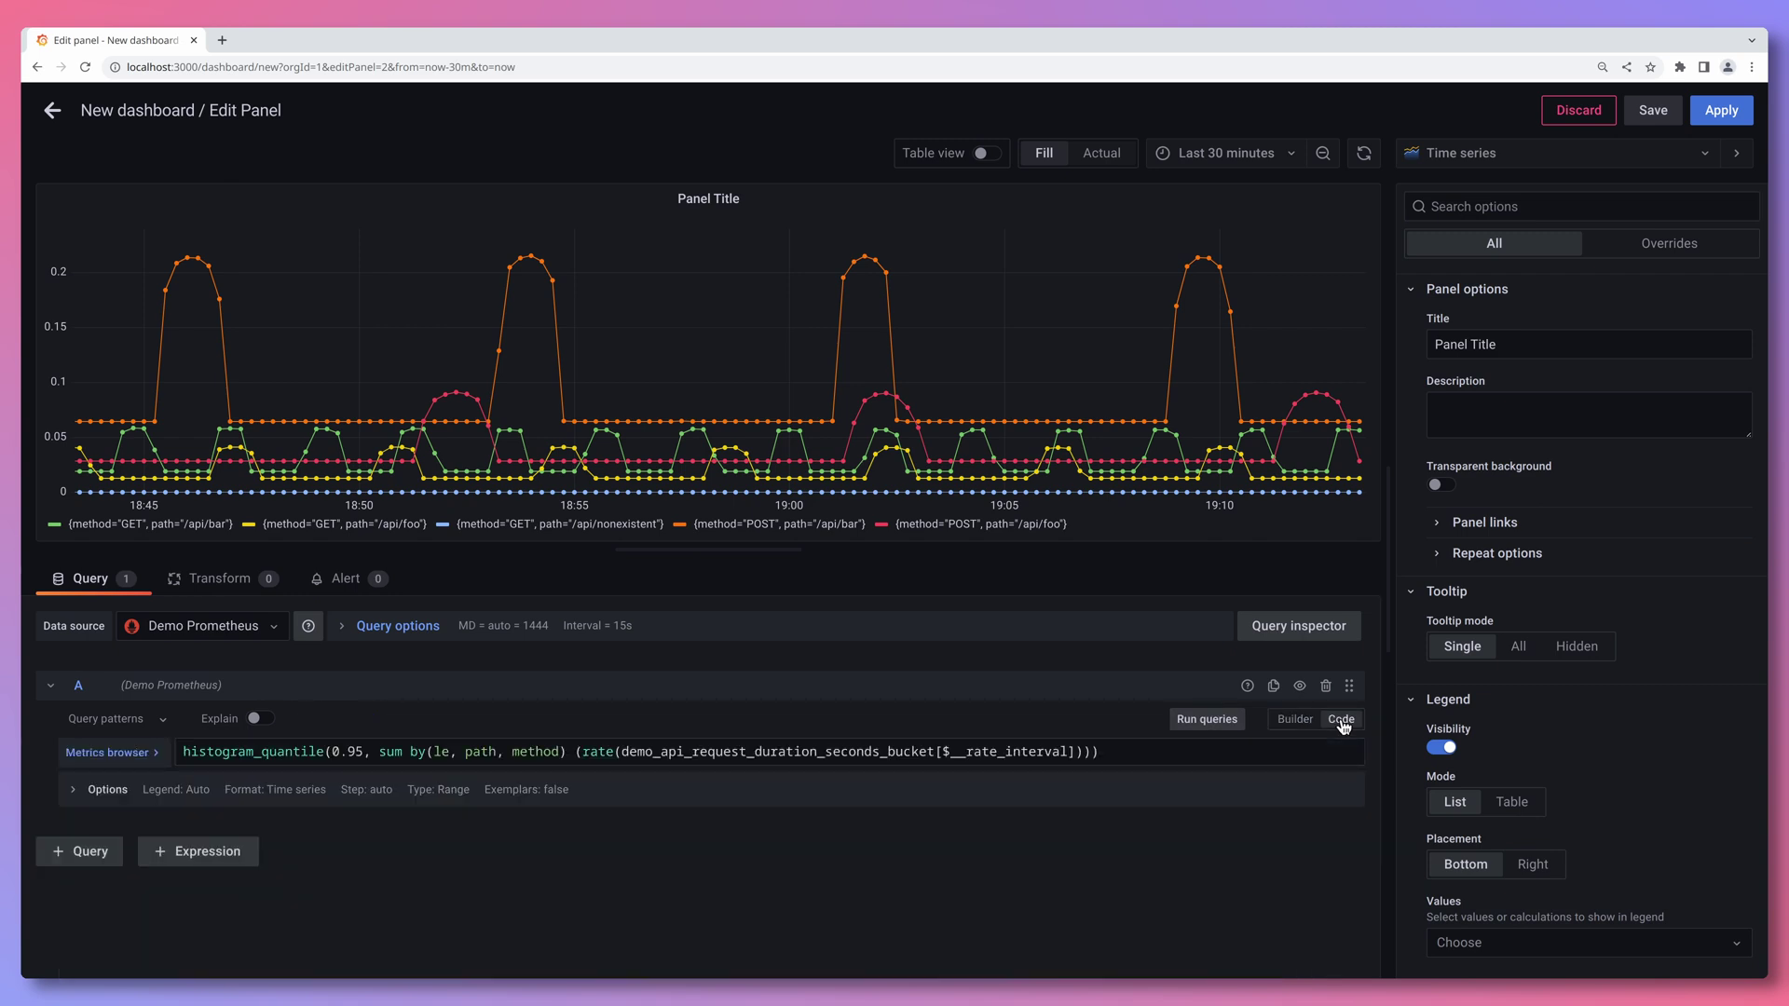
click(1142, 753)
key(Left)
key(Left)
key(Left)
key(Left)
key(ctrl+shift+Left)
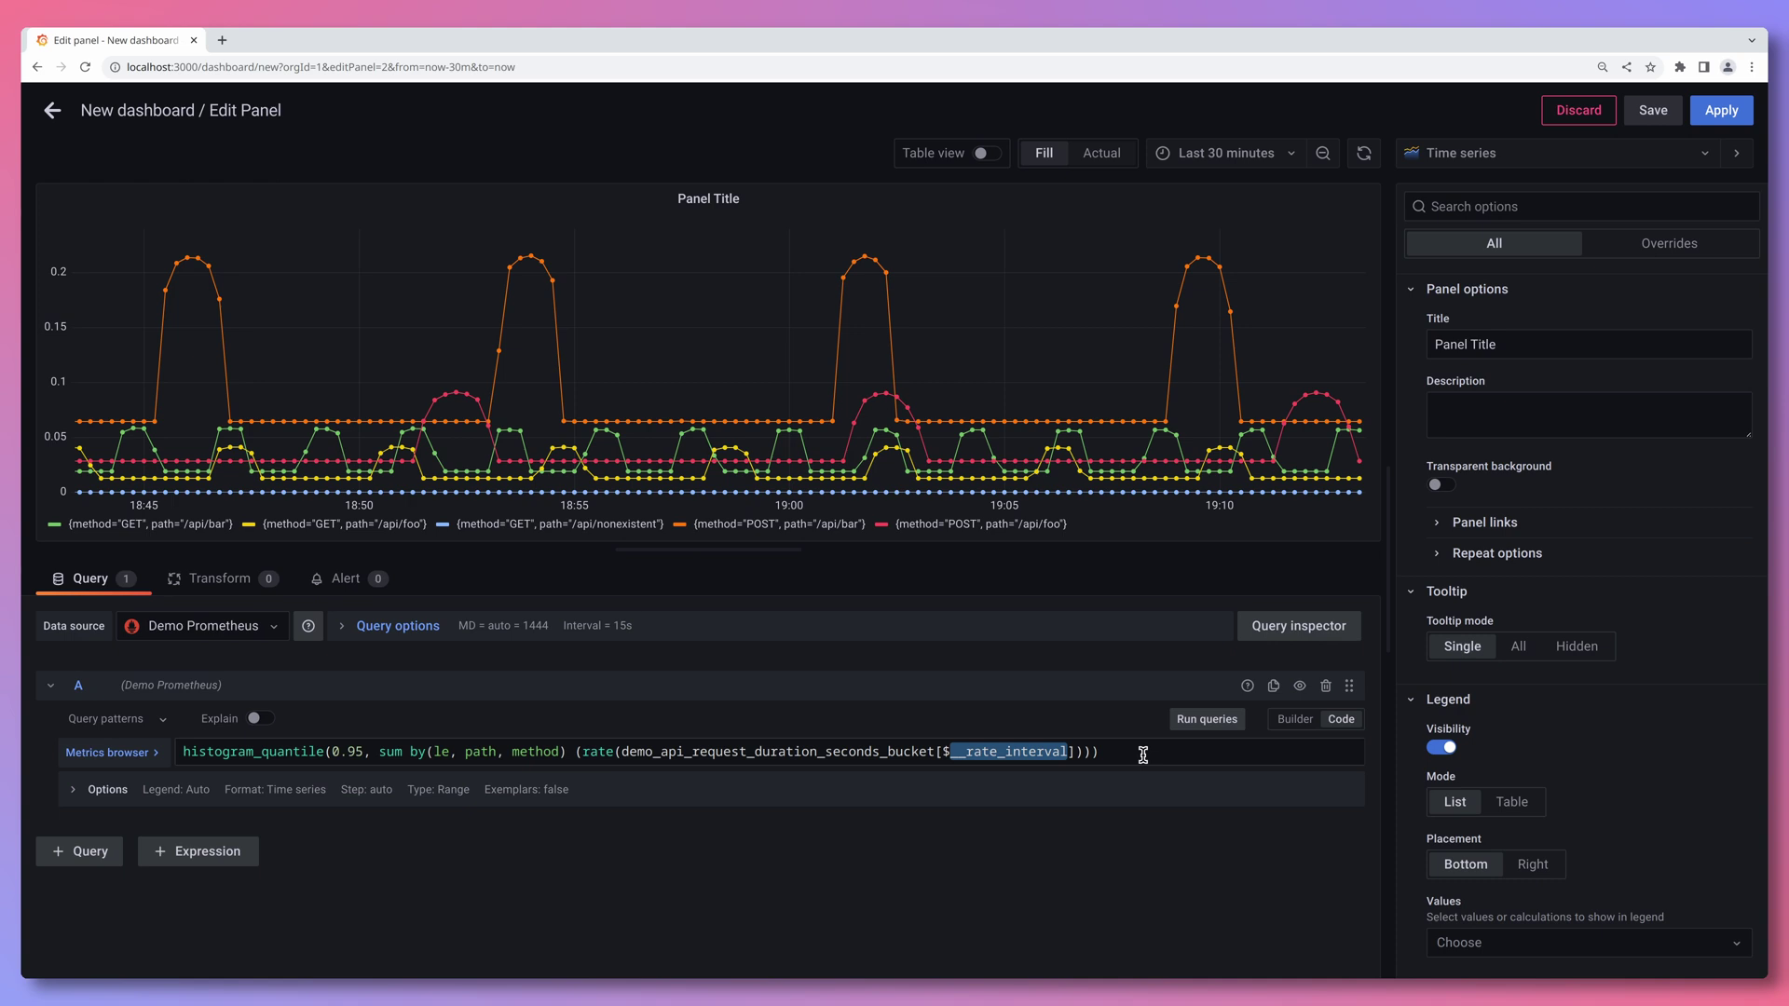
click(1143, 755)
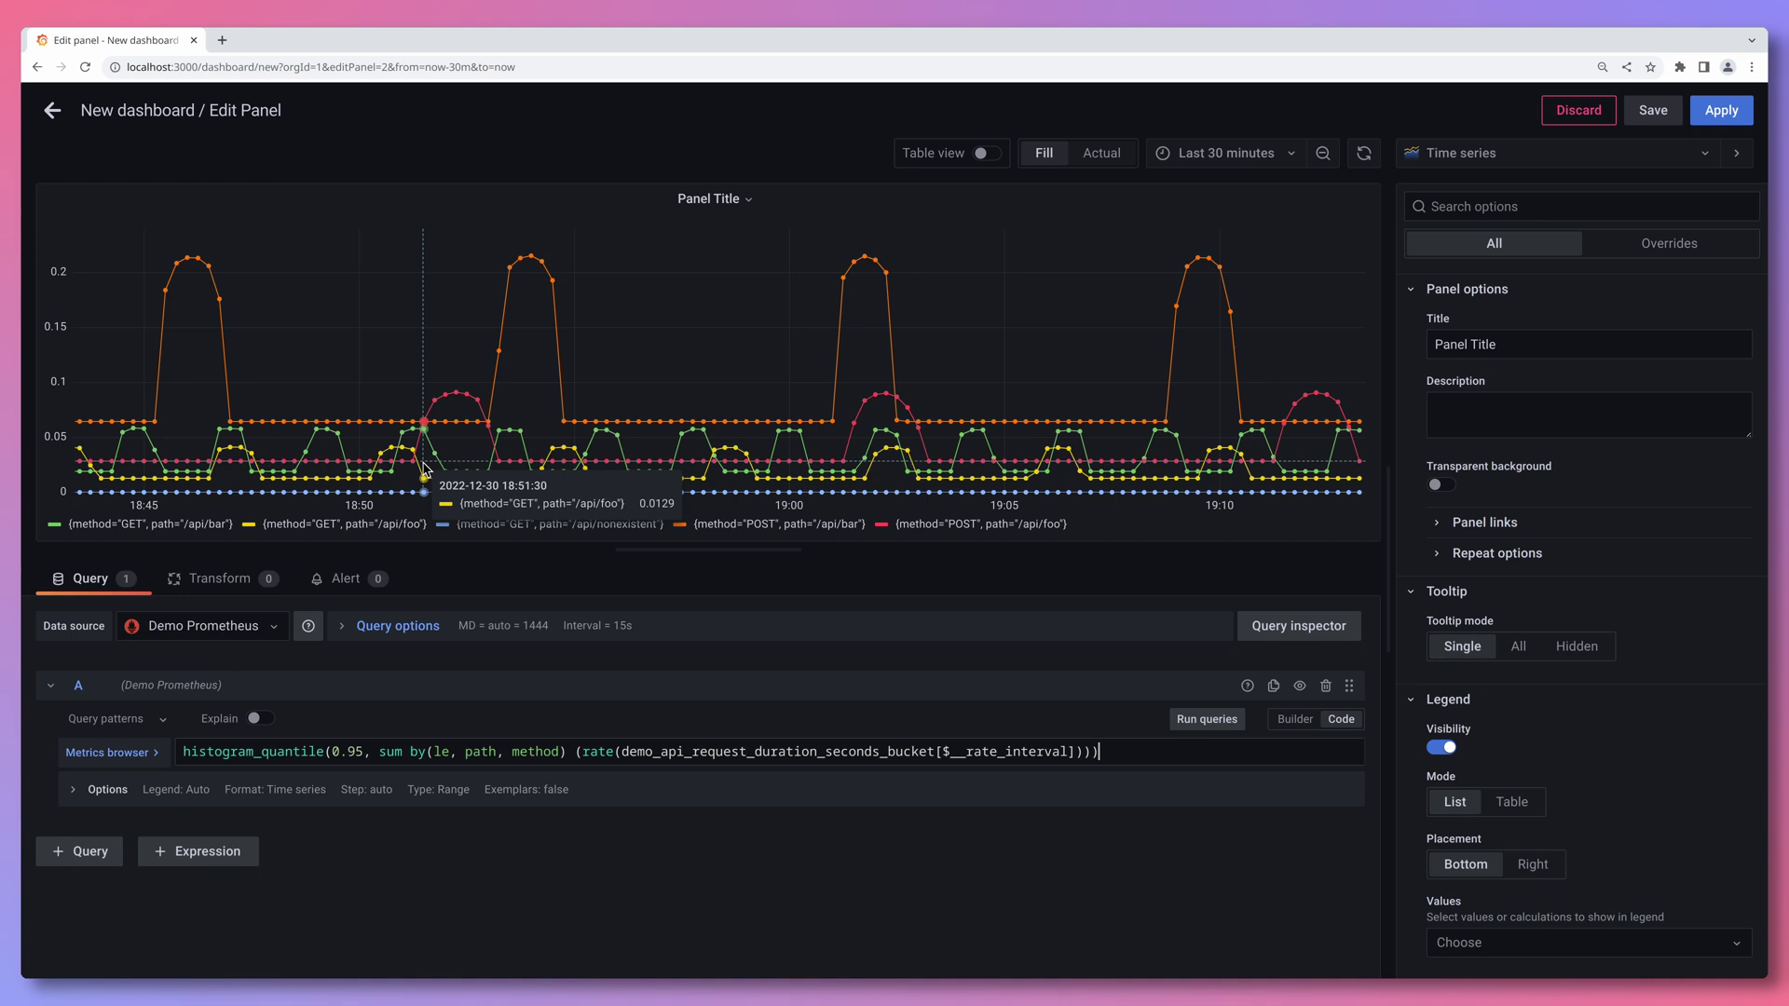
- Set the query legend to the custom format {{path}} - {{method}}
click(201, 793)
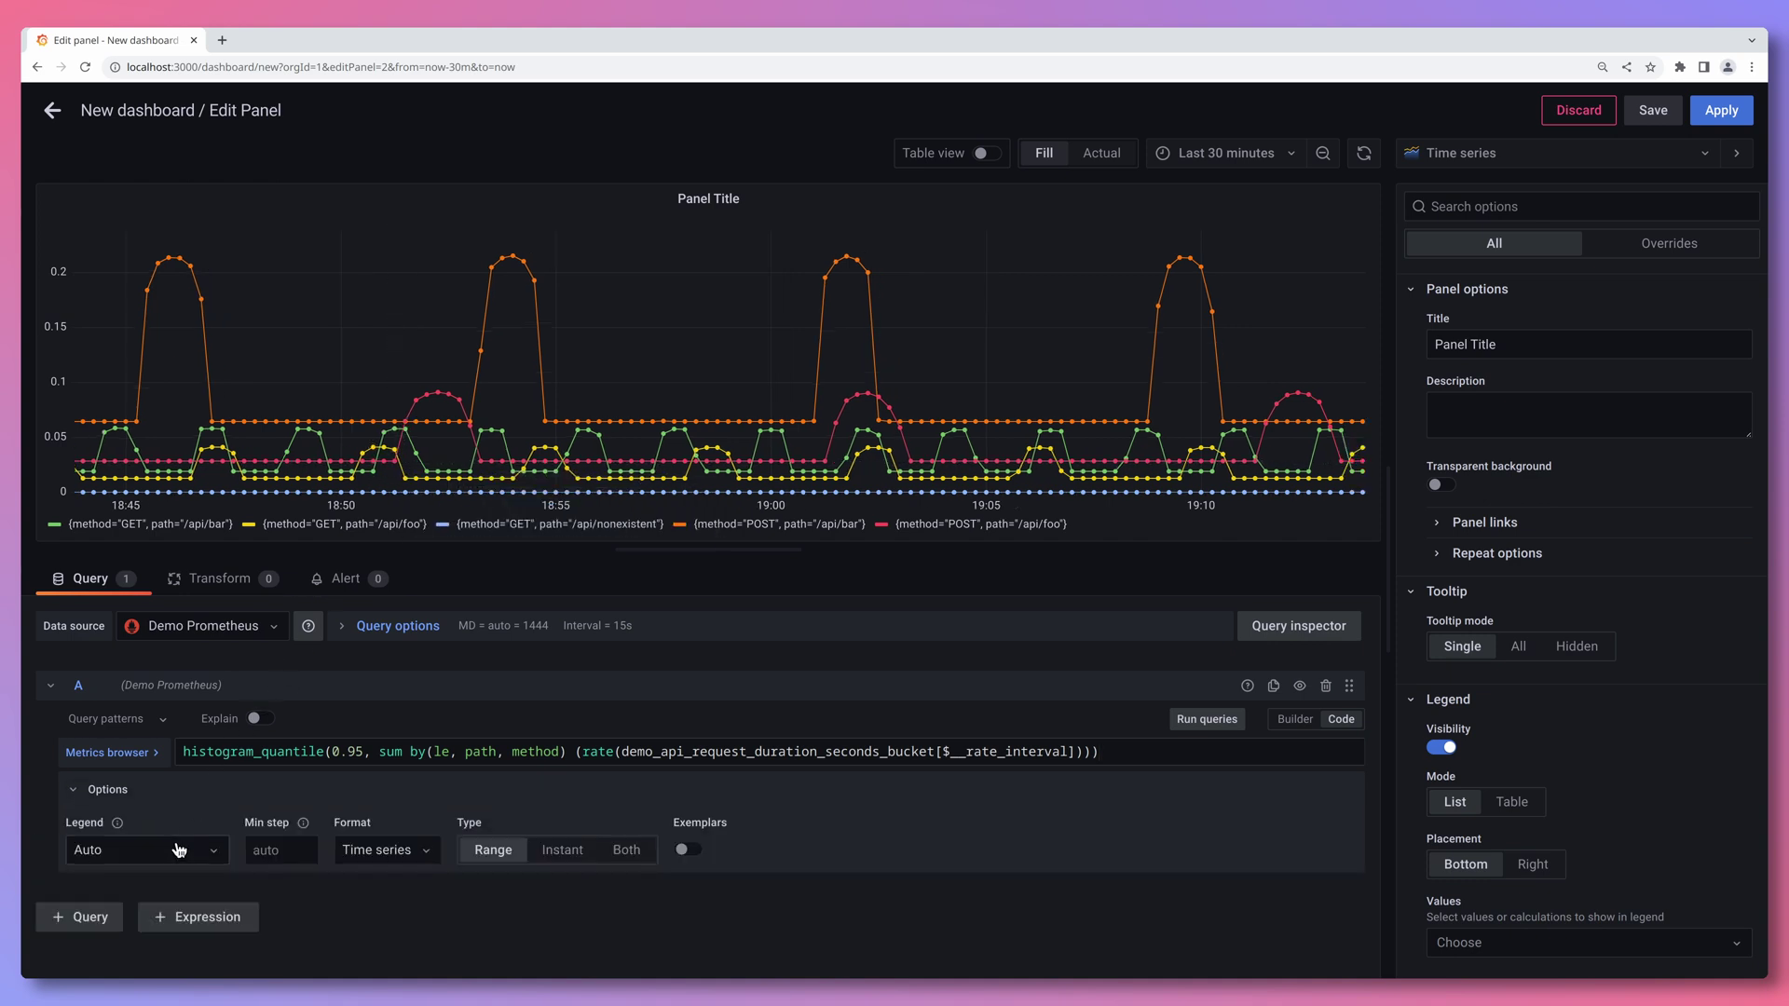
click(179, 852)
click(173, 812)
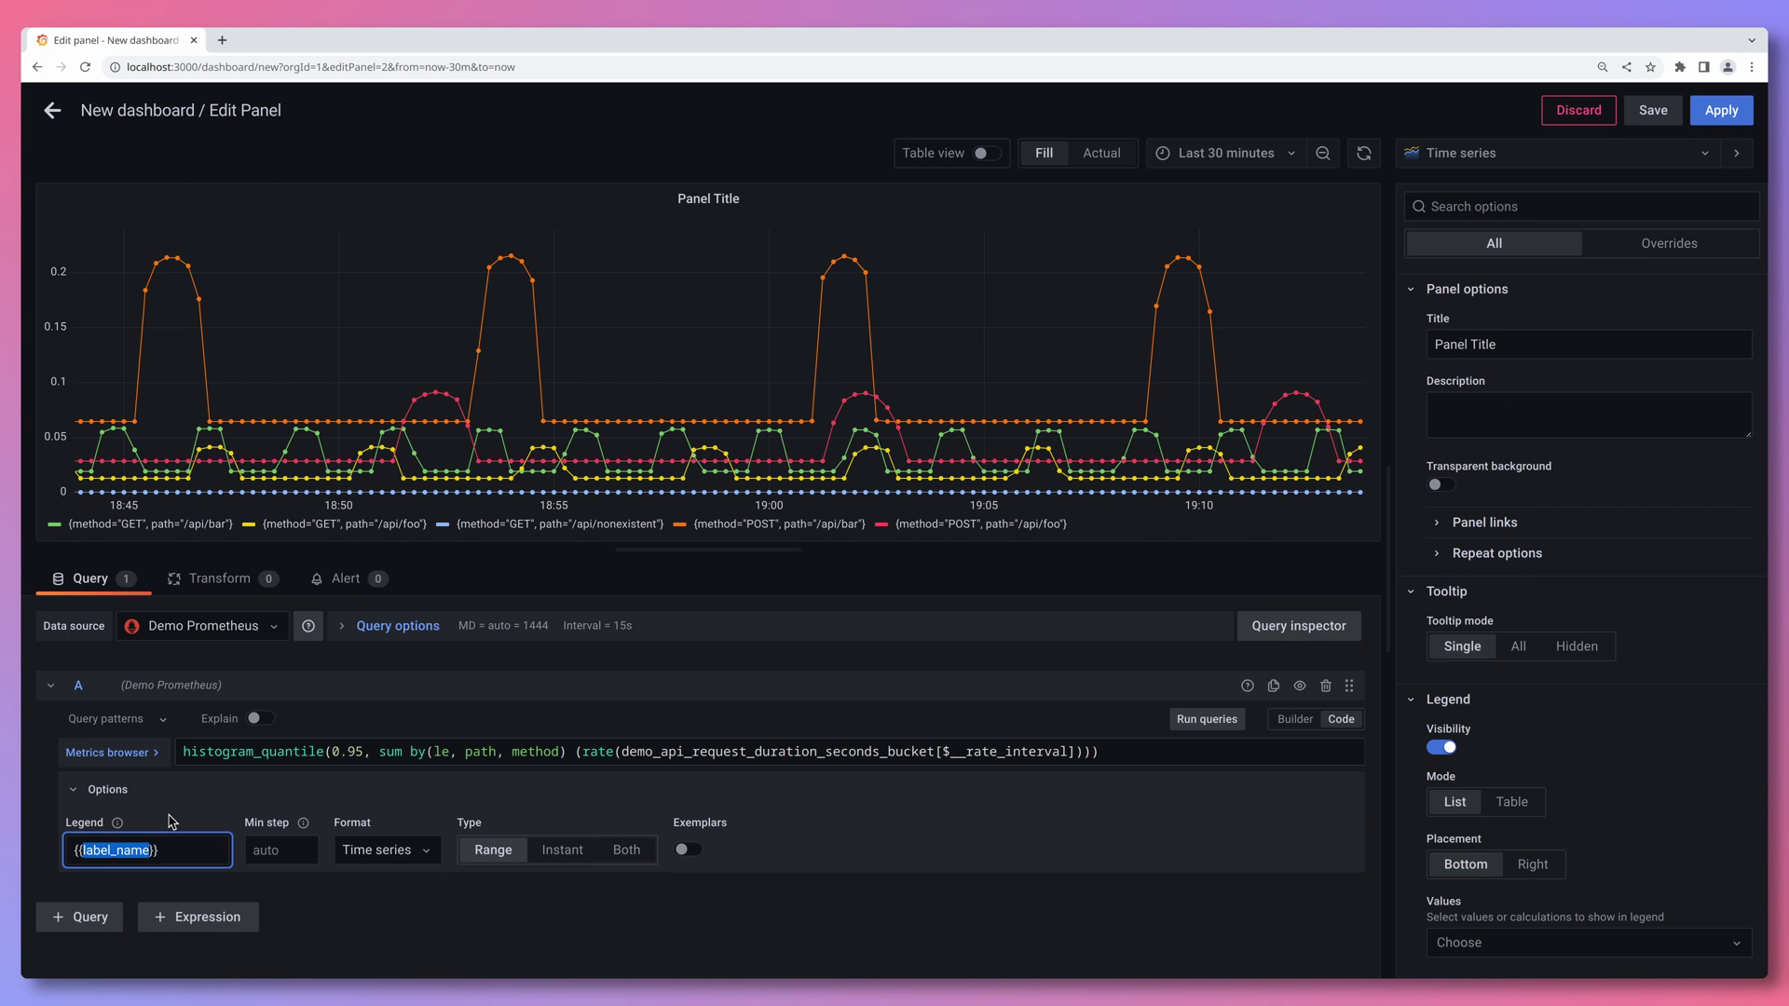
text(path}} - {{method}})
click(279, 909)
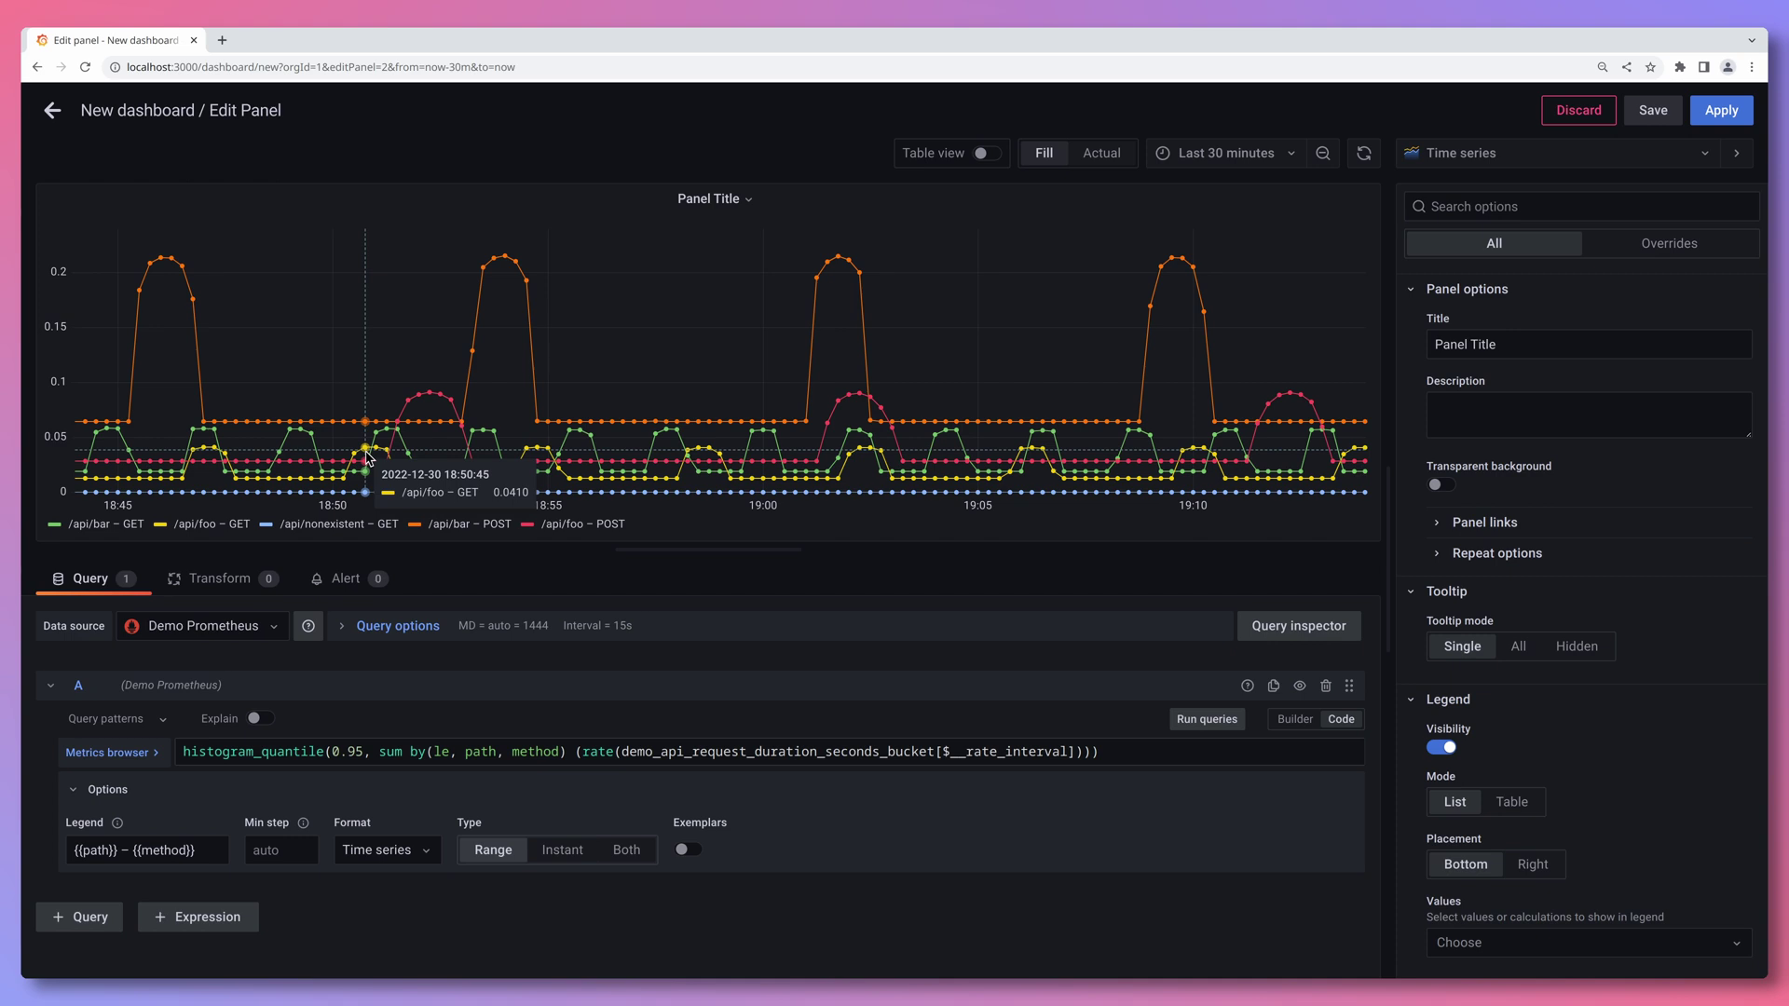
- Retitle the panel '95th percentile request latency'
triple_click(1553, 343)
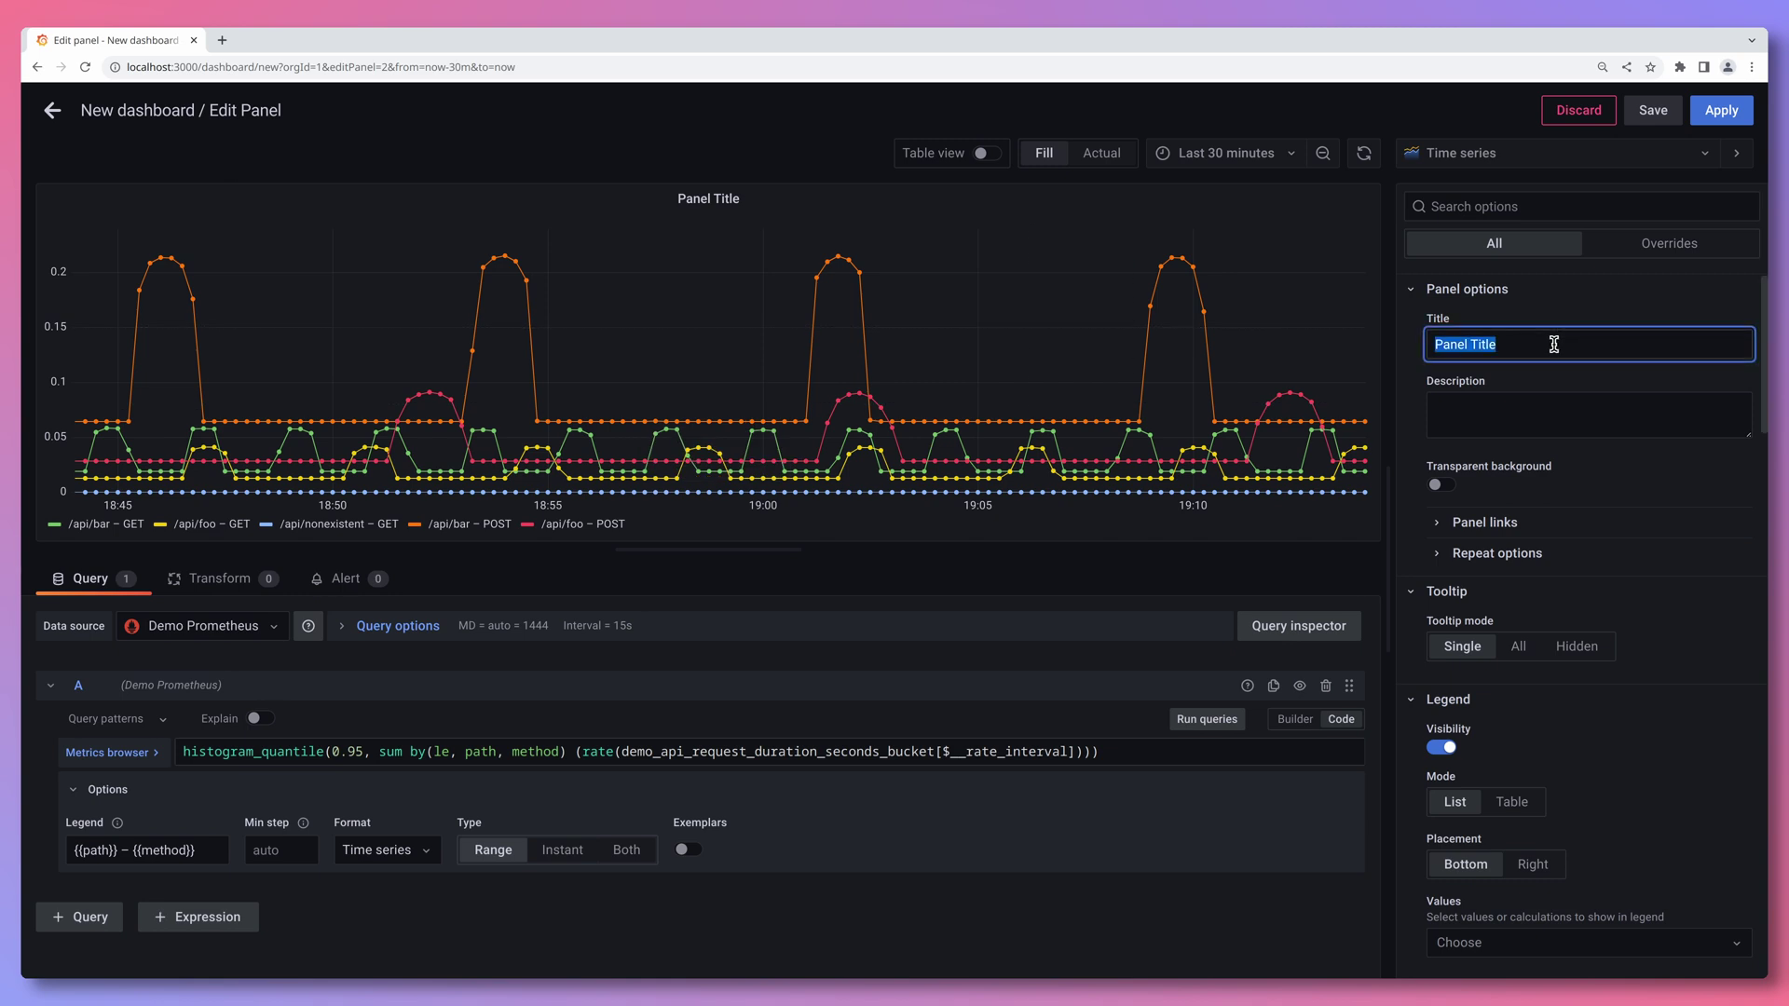
text(95th percentile request latency)
click(1578, 323)
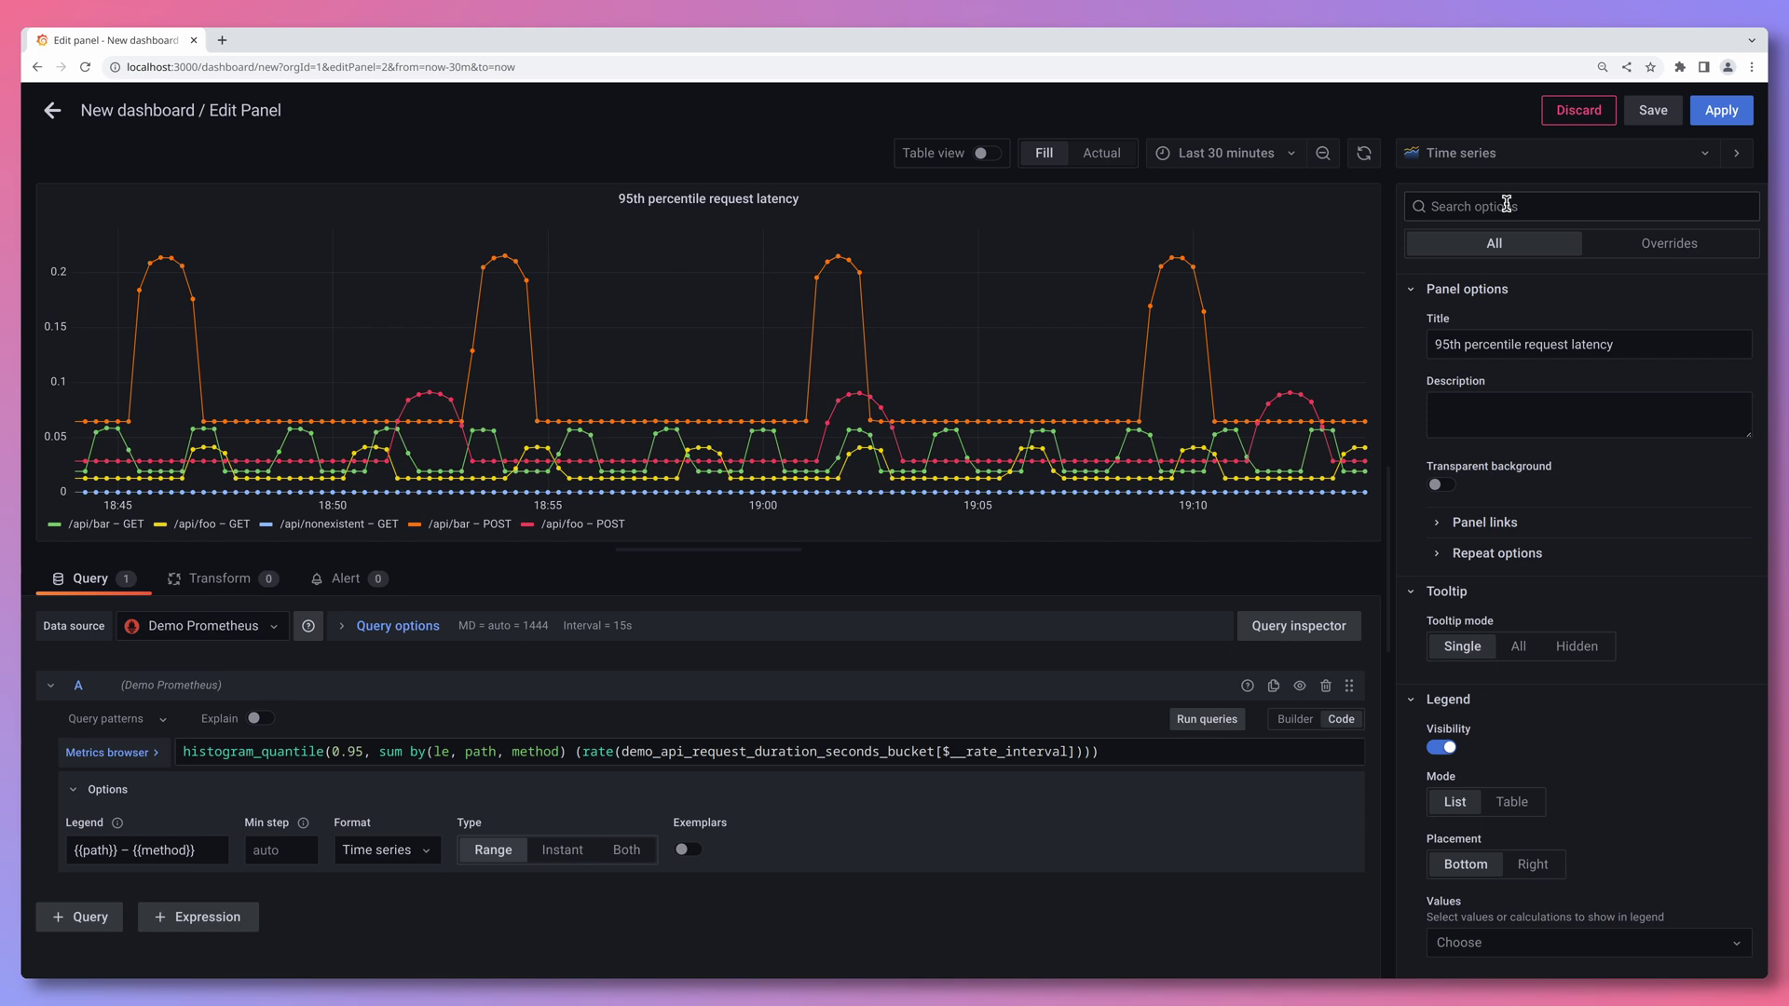
- Set the panel unit to Time / seconds (s) via the options search, then clear the search
click(1507, 205)
text(unit)
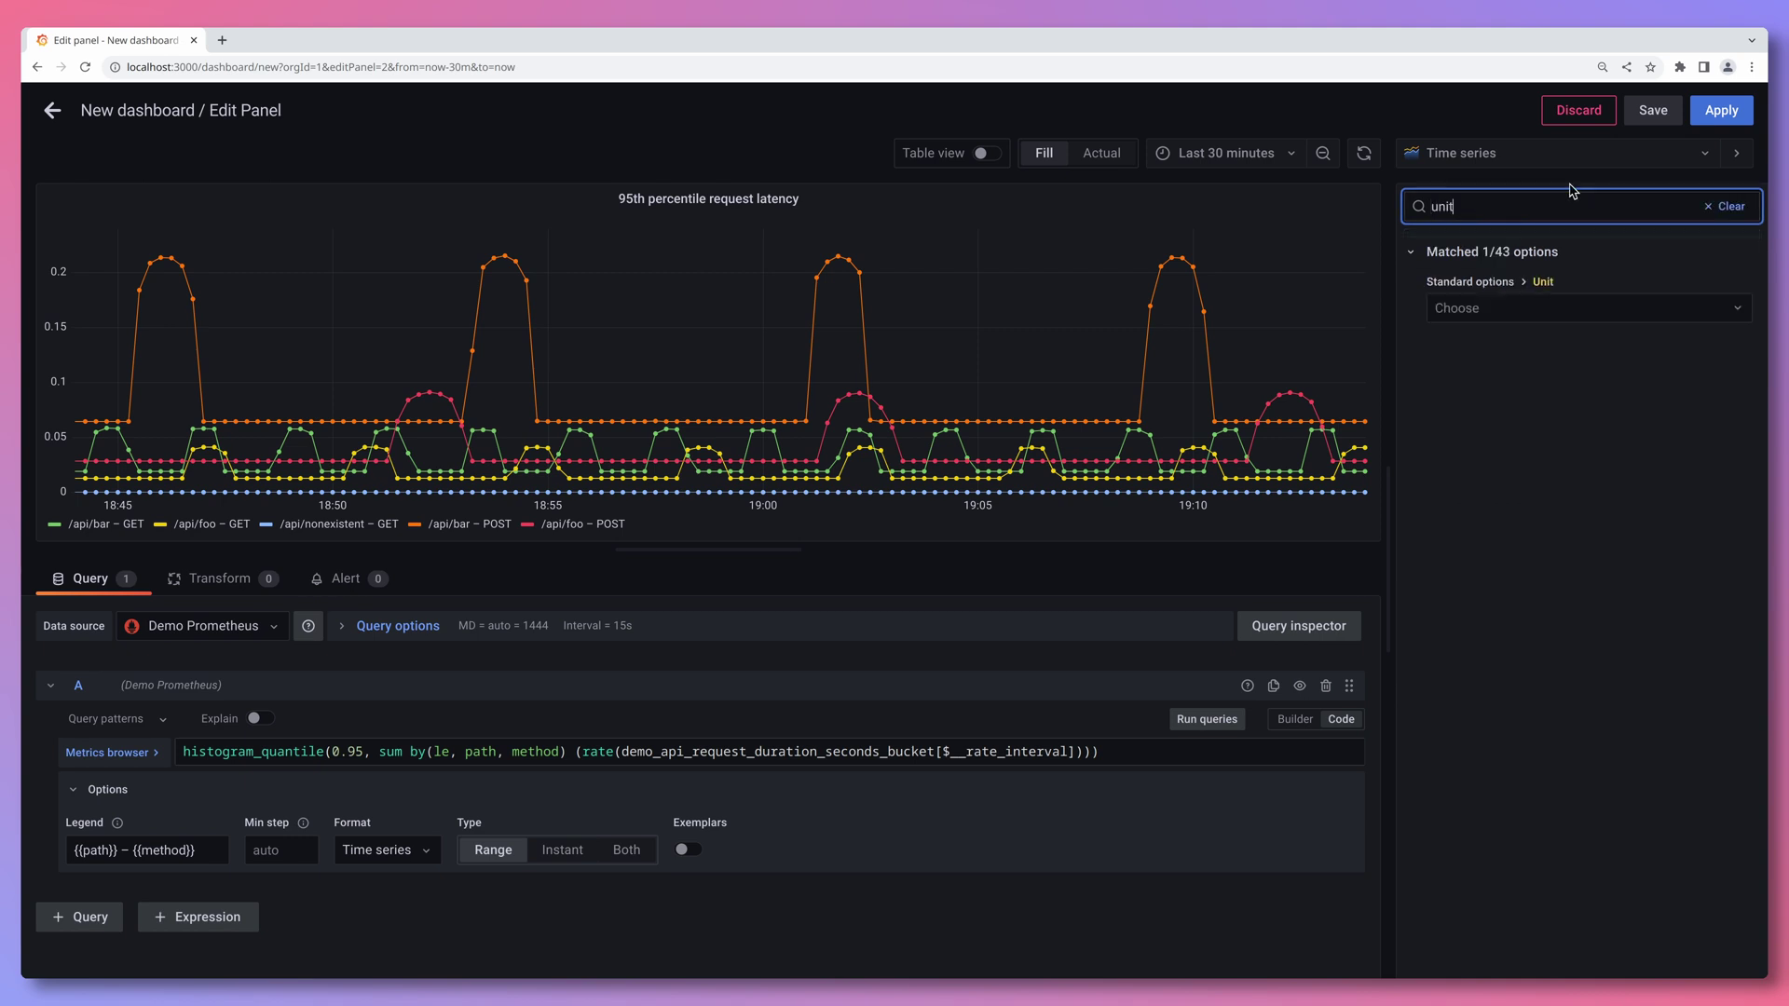
click(1516, 308)
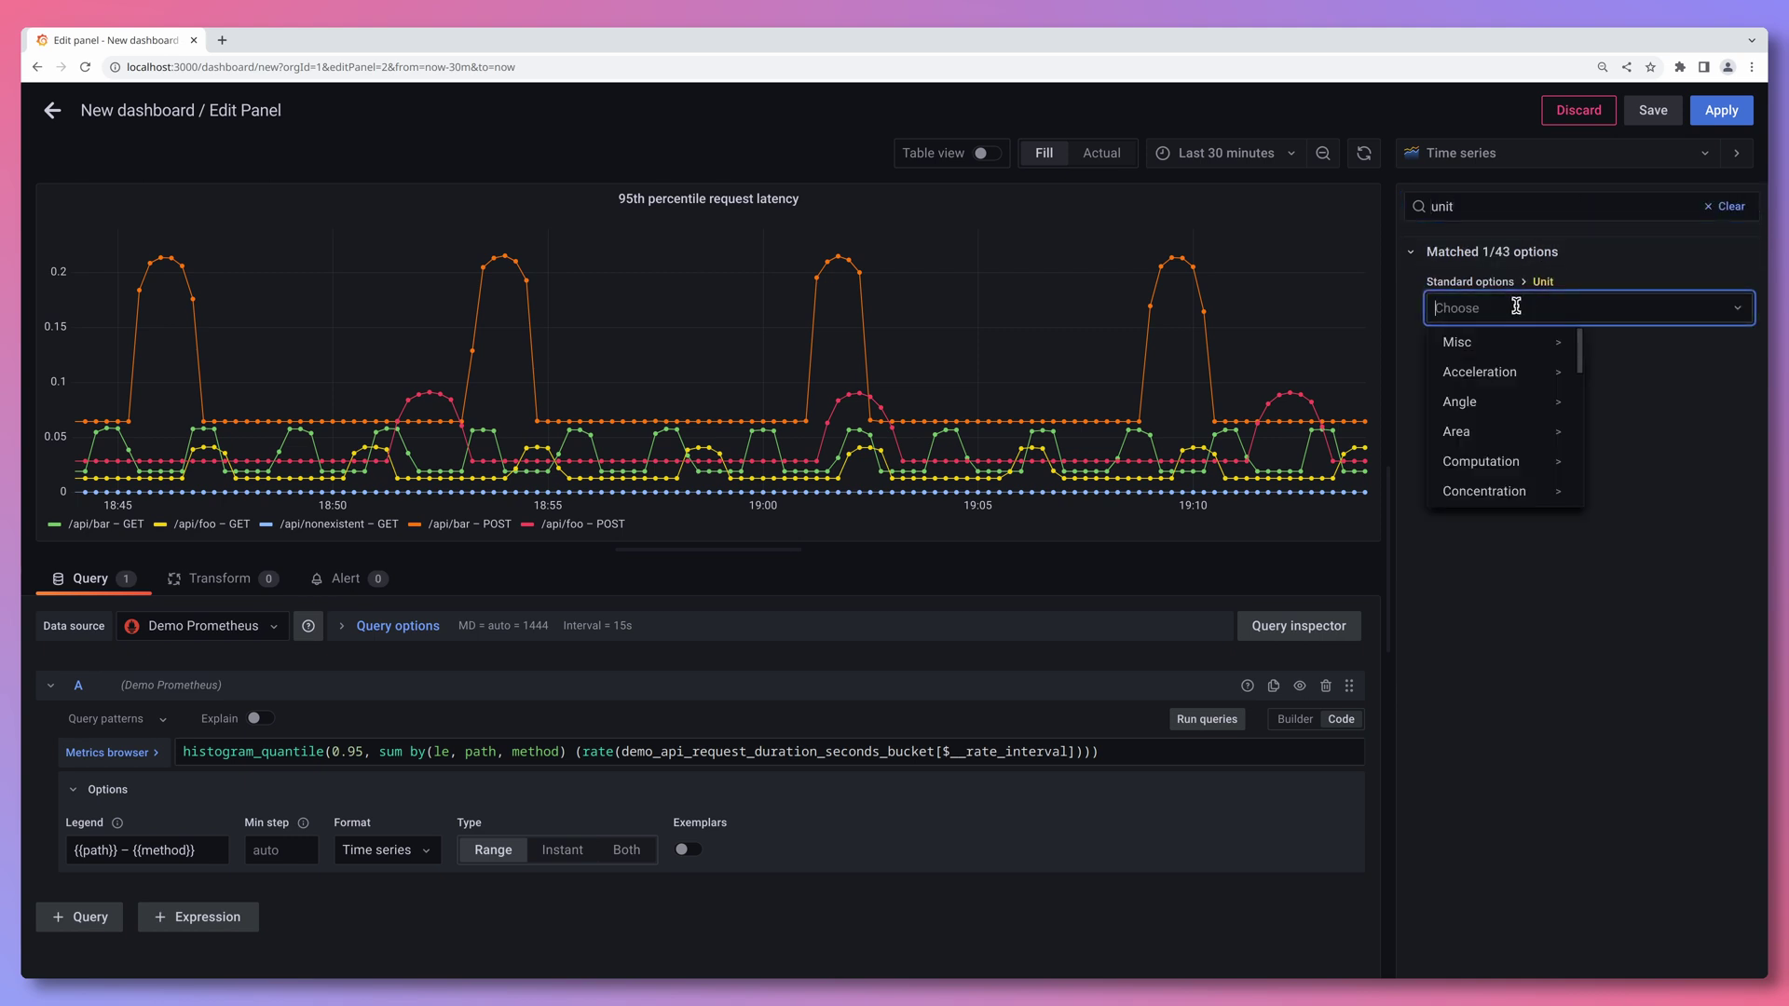
text(second)
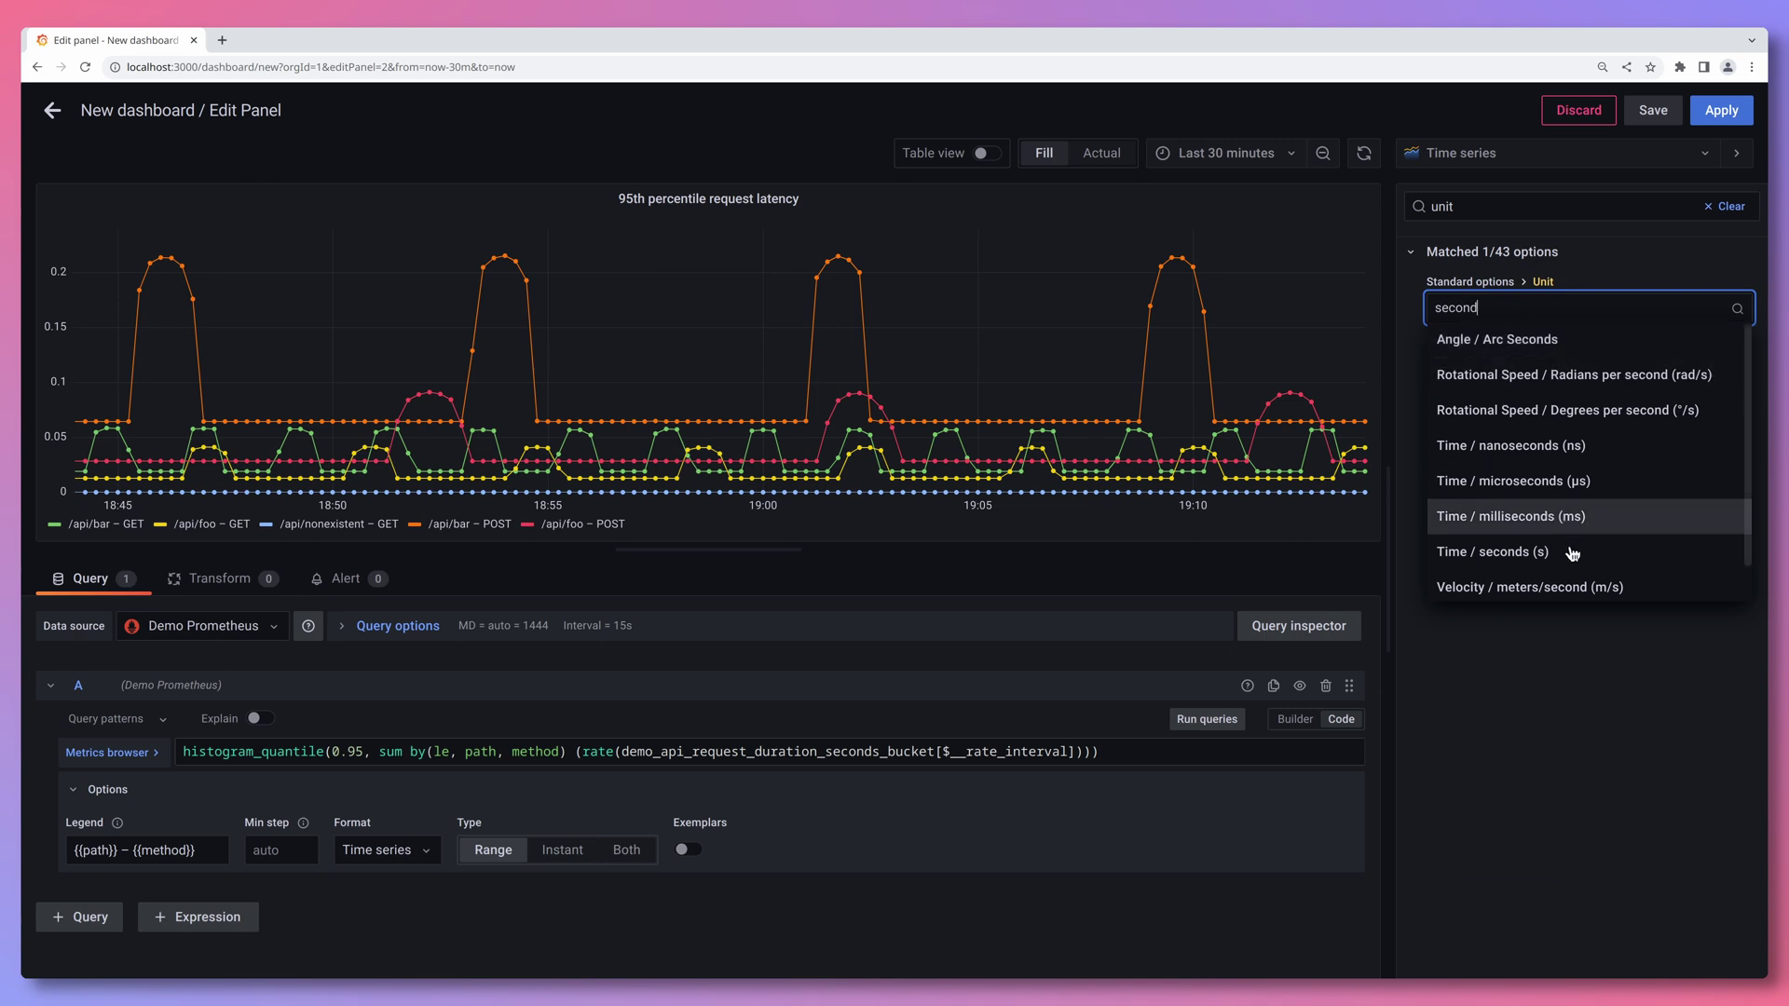
click(1573, 553)
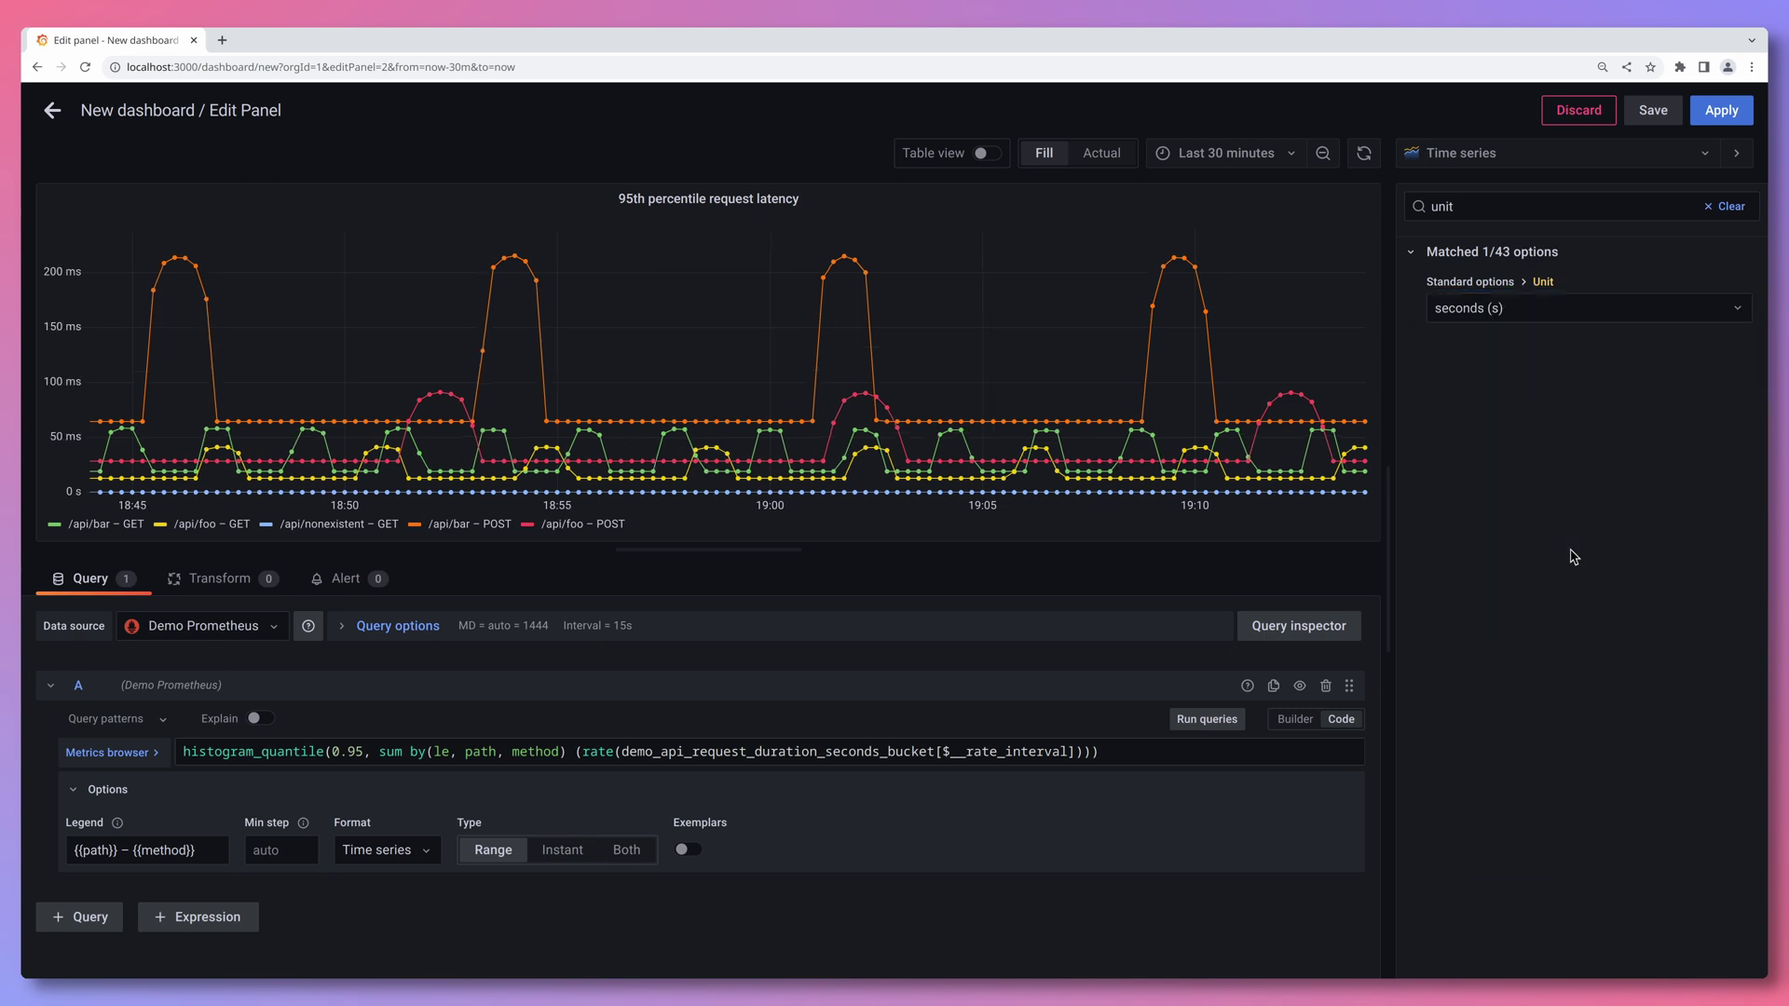
click(1729, 209)
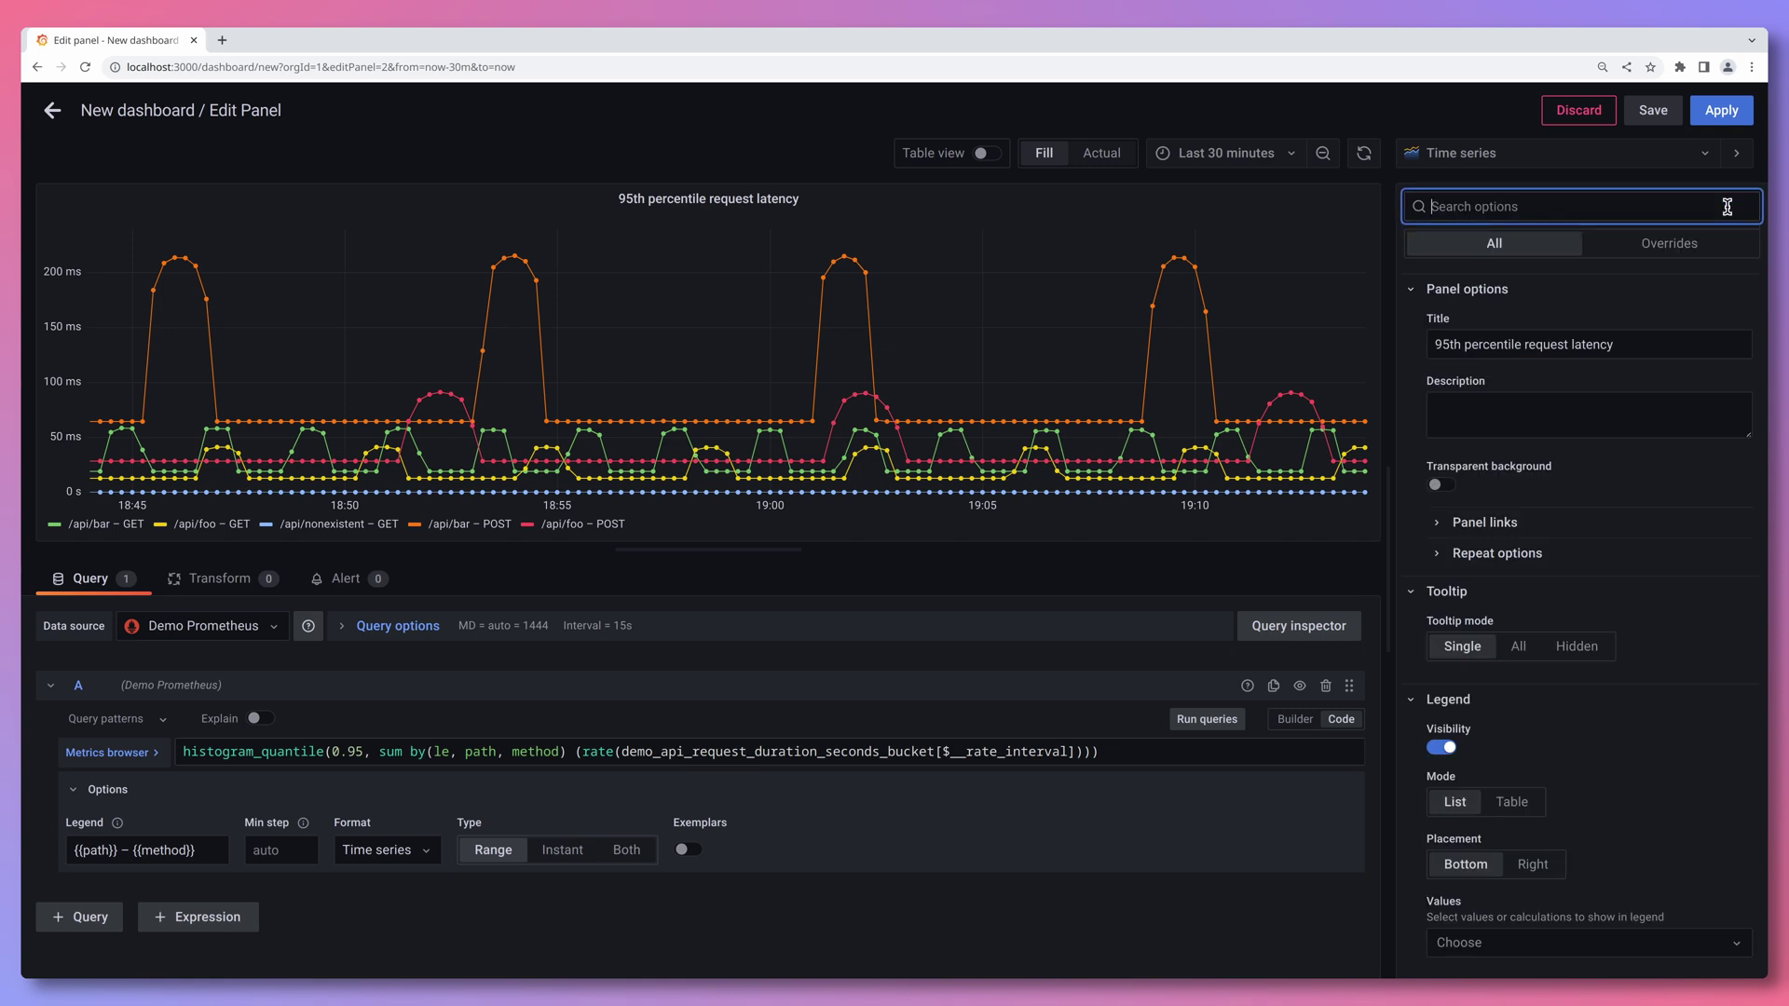
- Apply the latency graph, then add a new empty panel using the Gauge visualization
click(1722, 112)
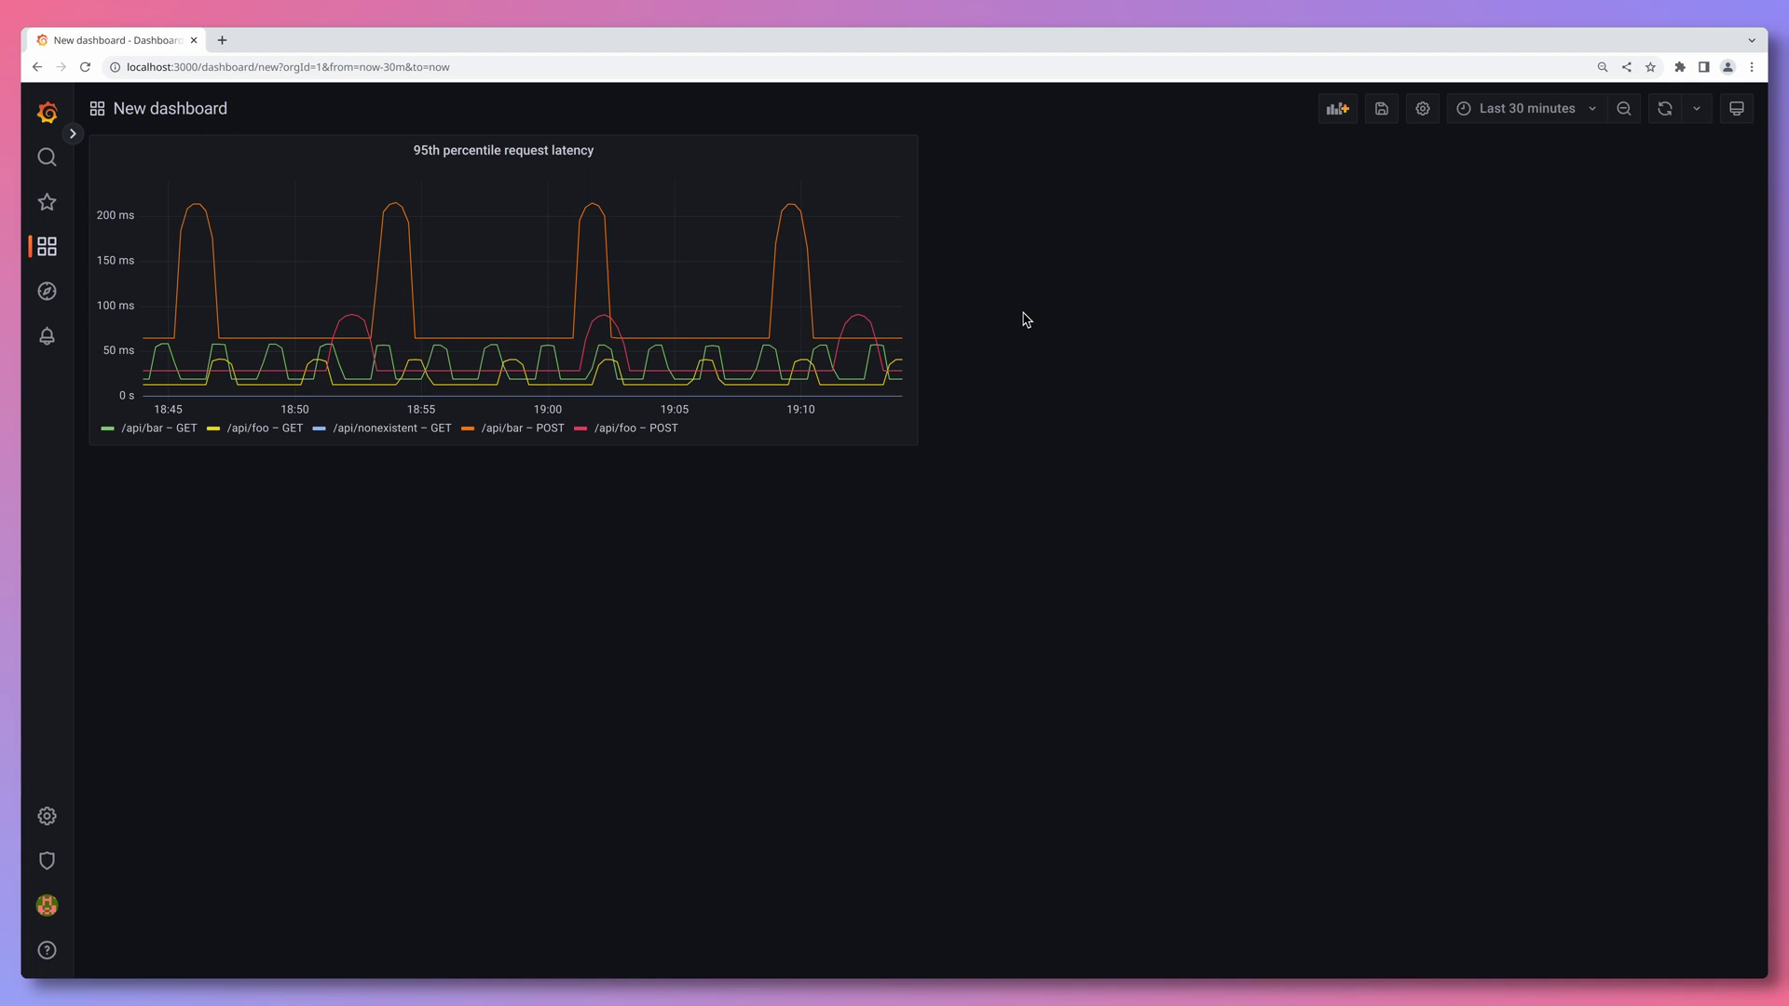
click(1334, 110)
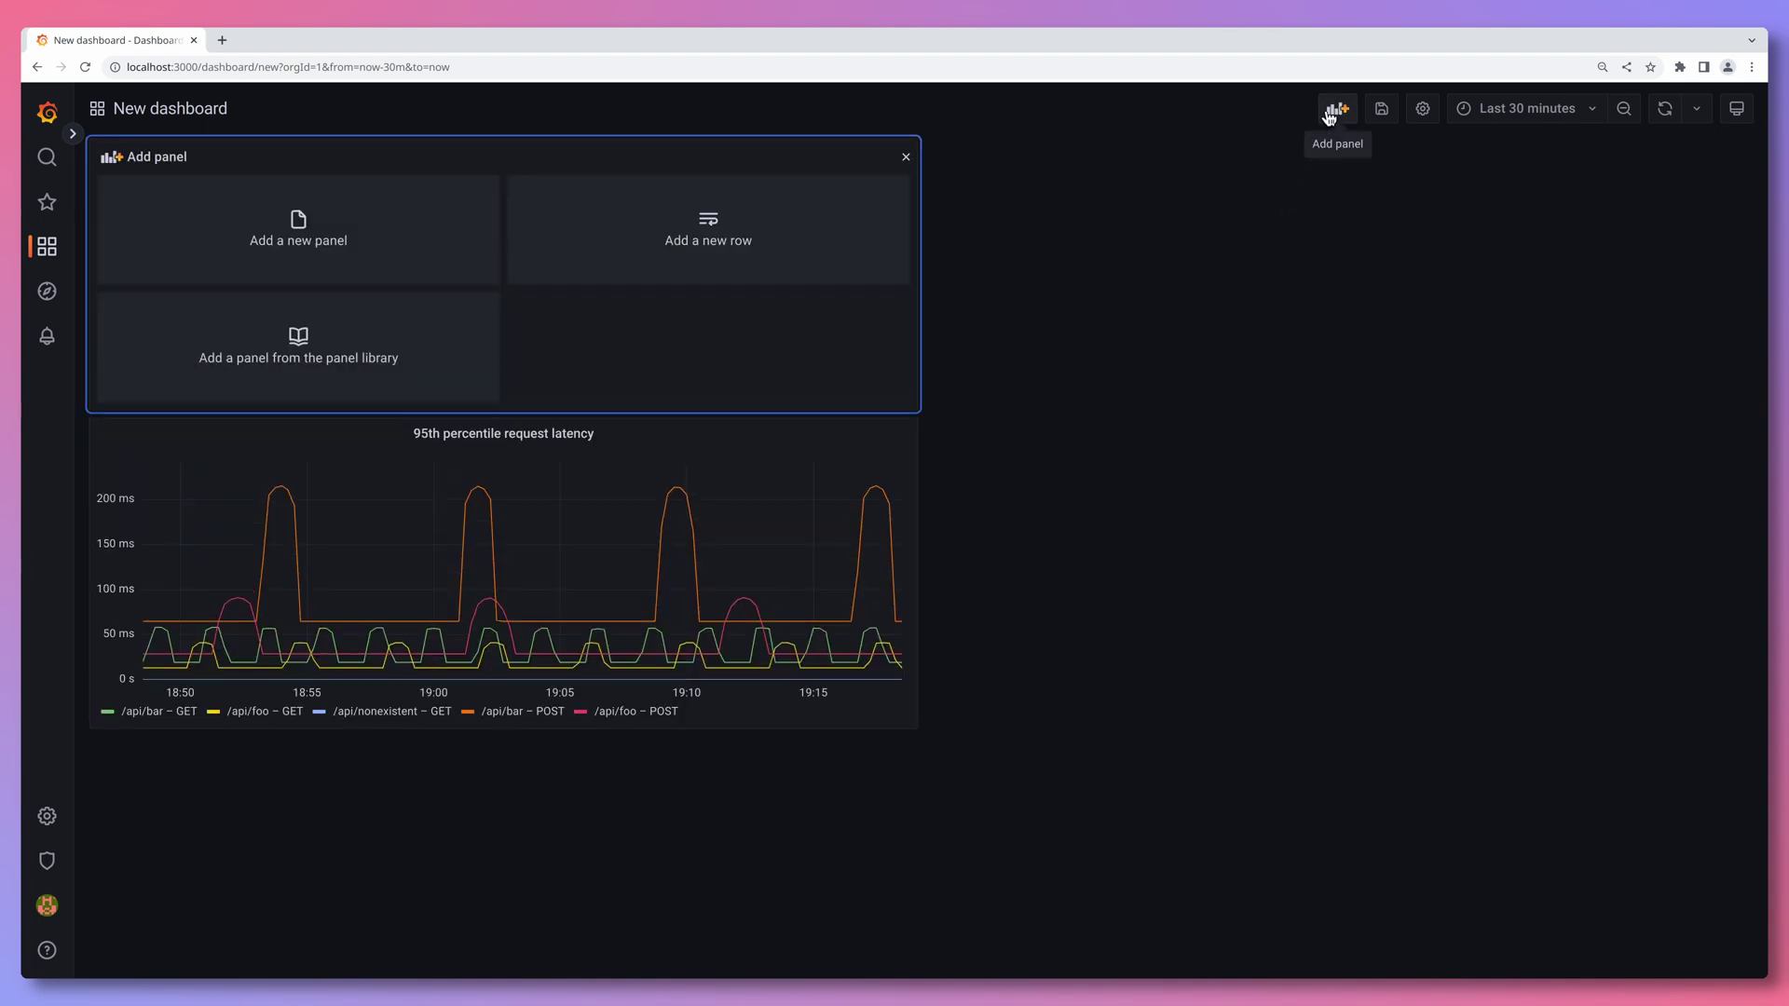
click(420, 247)
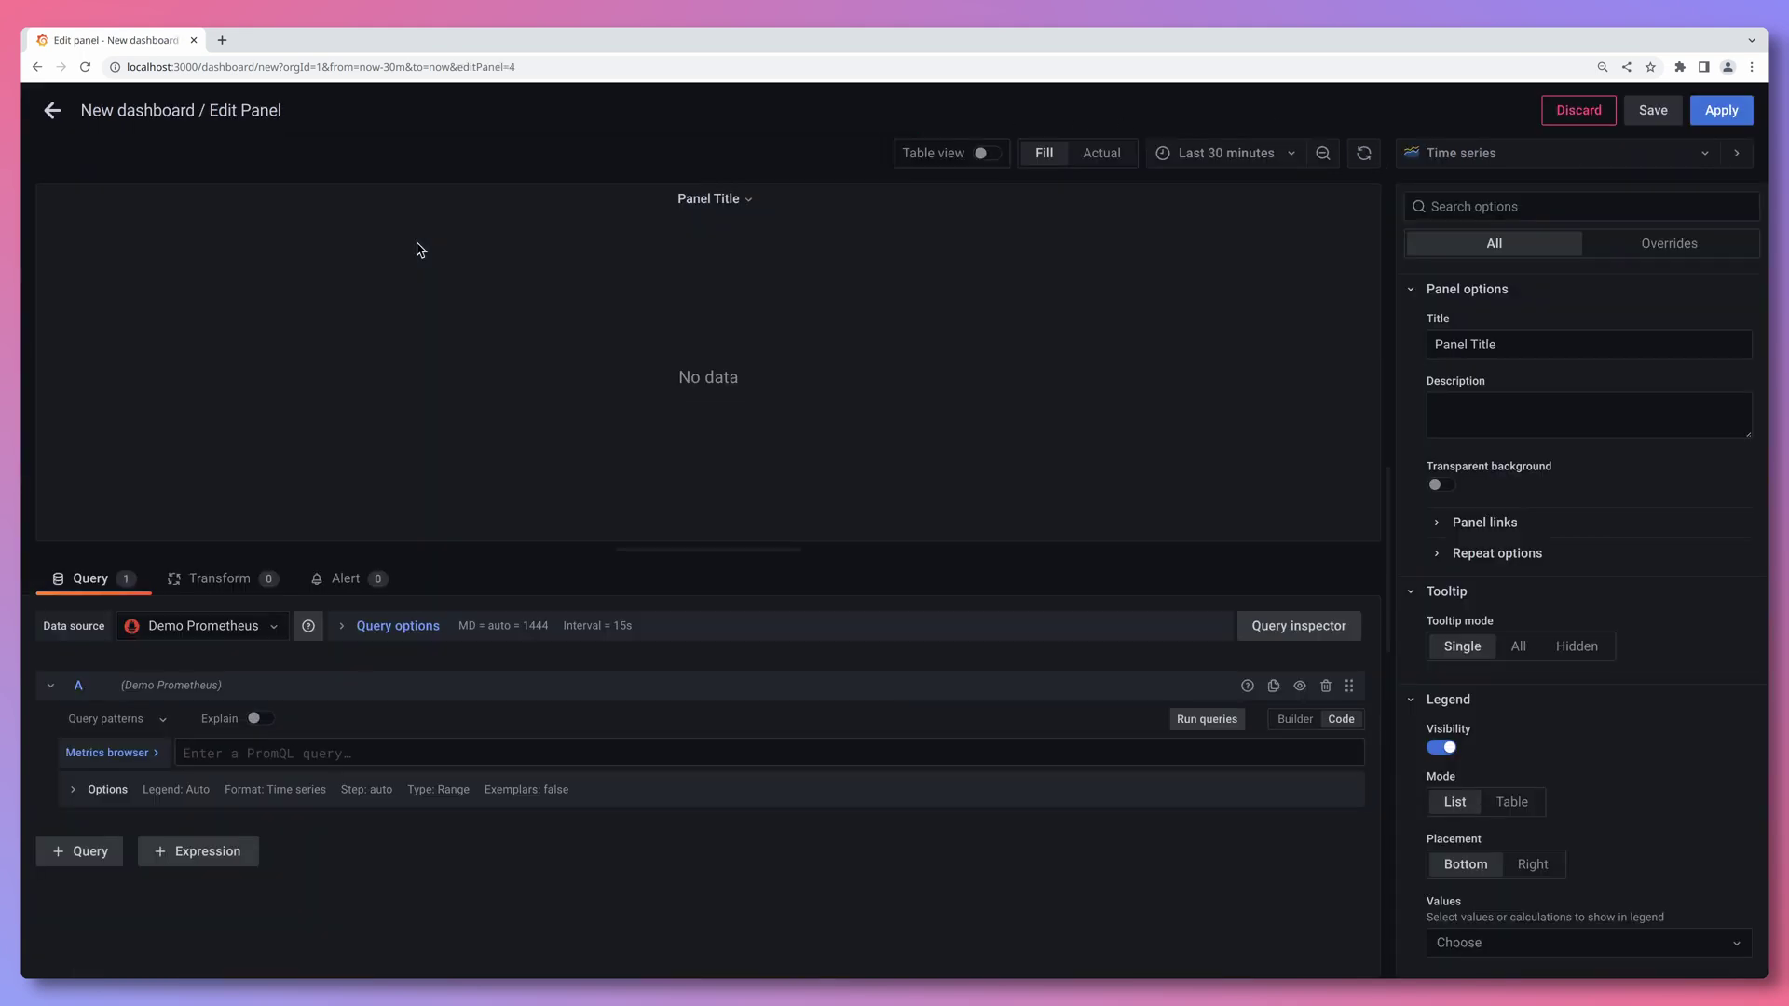
click(1449, 154)
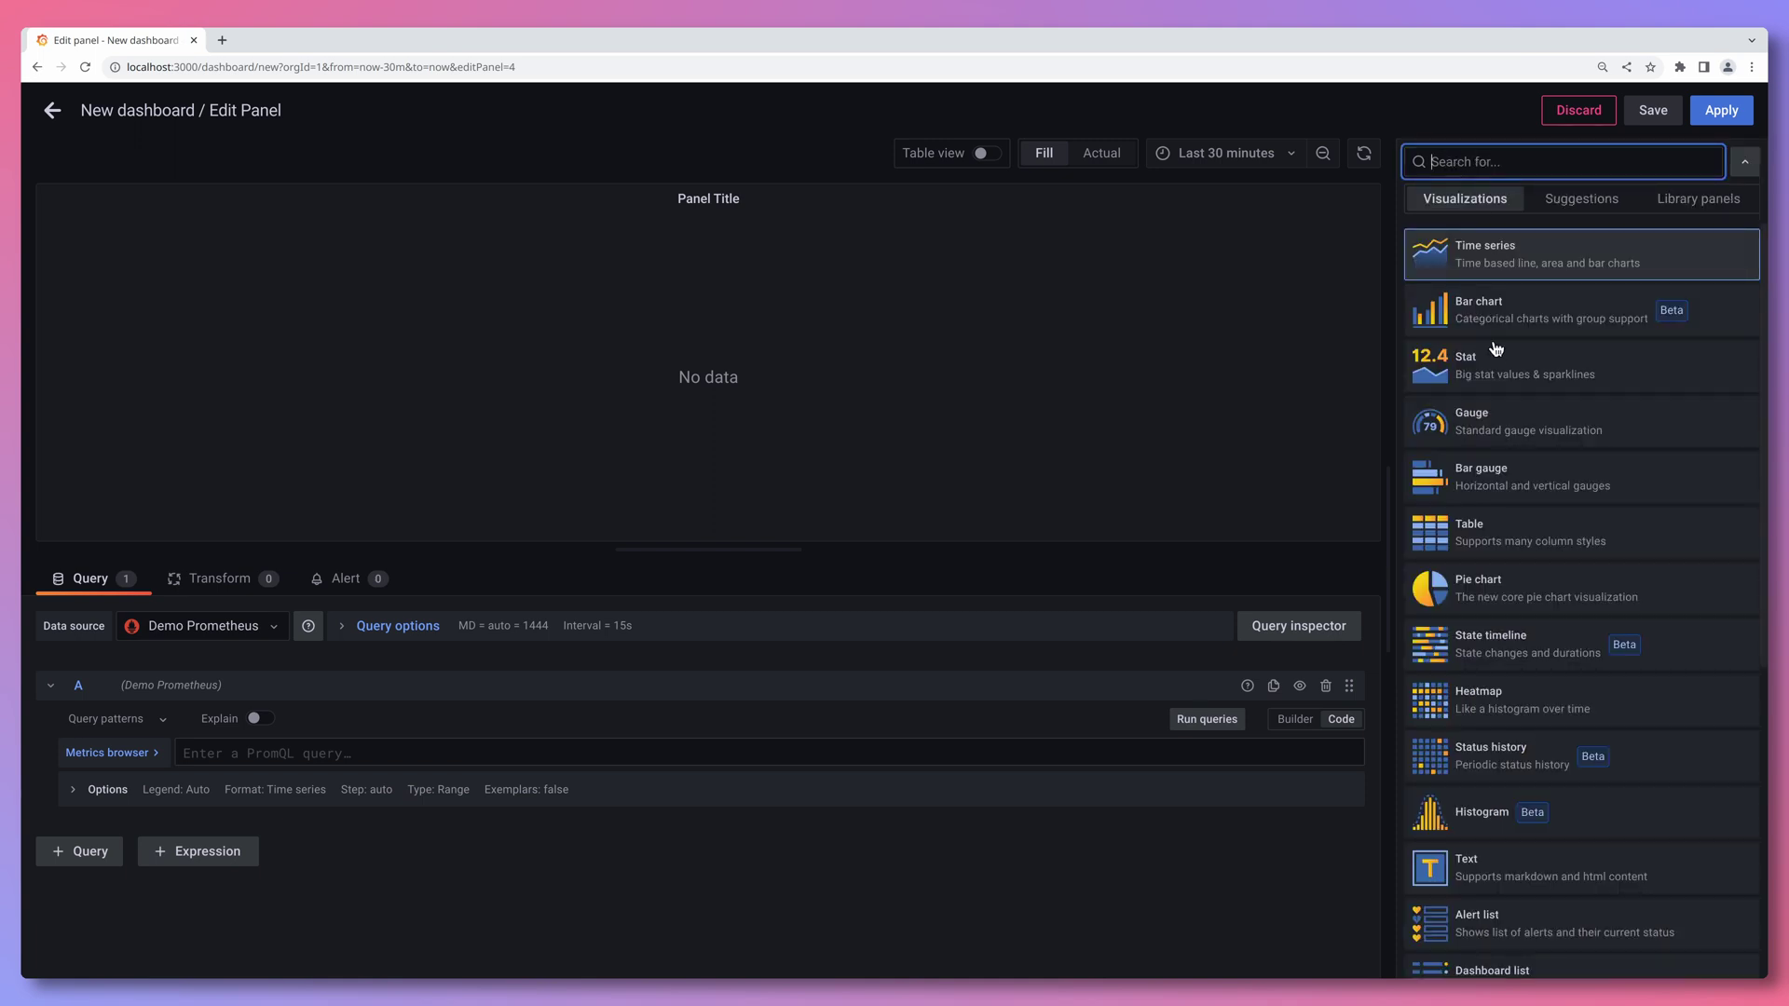
click(1500, 417)
click(1500, 418)
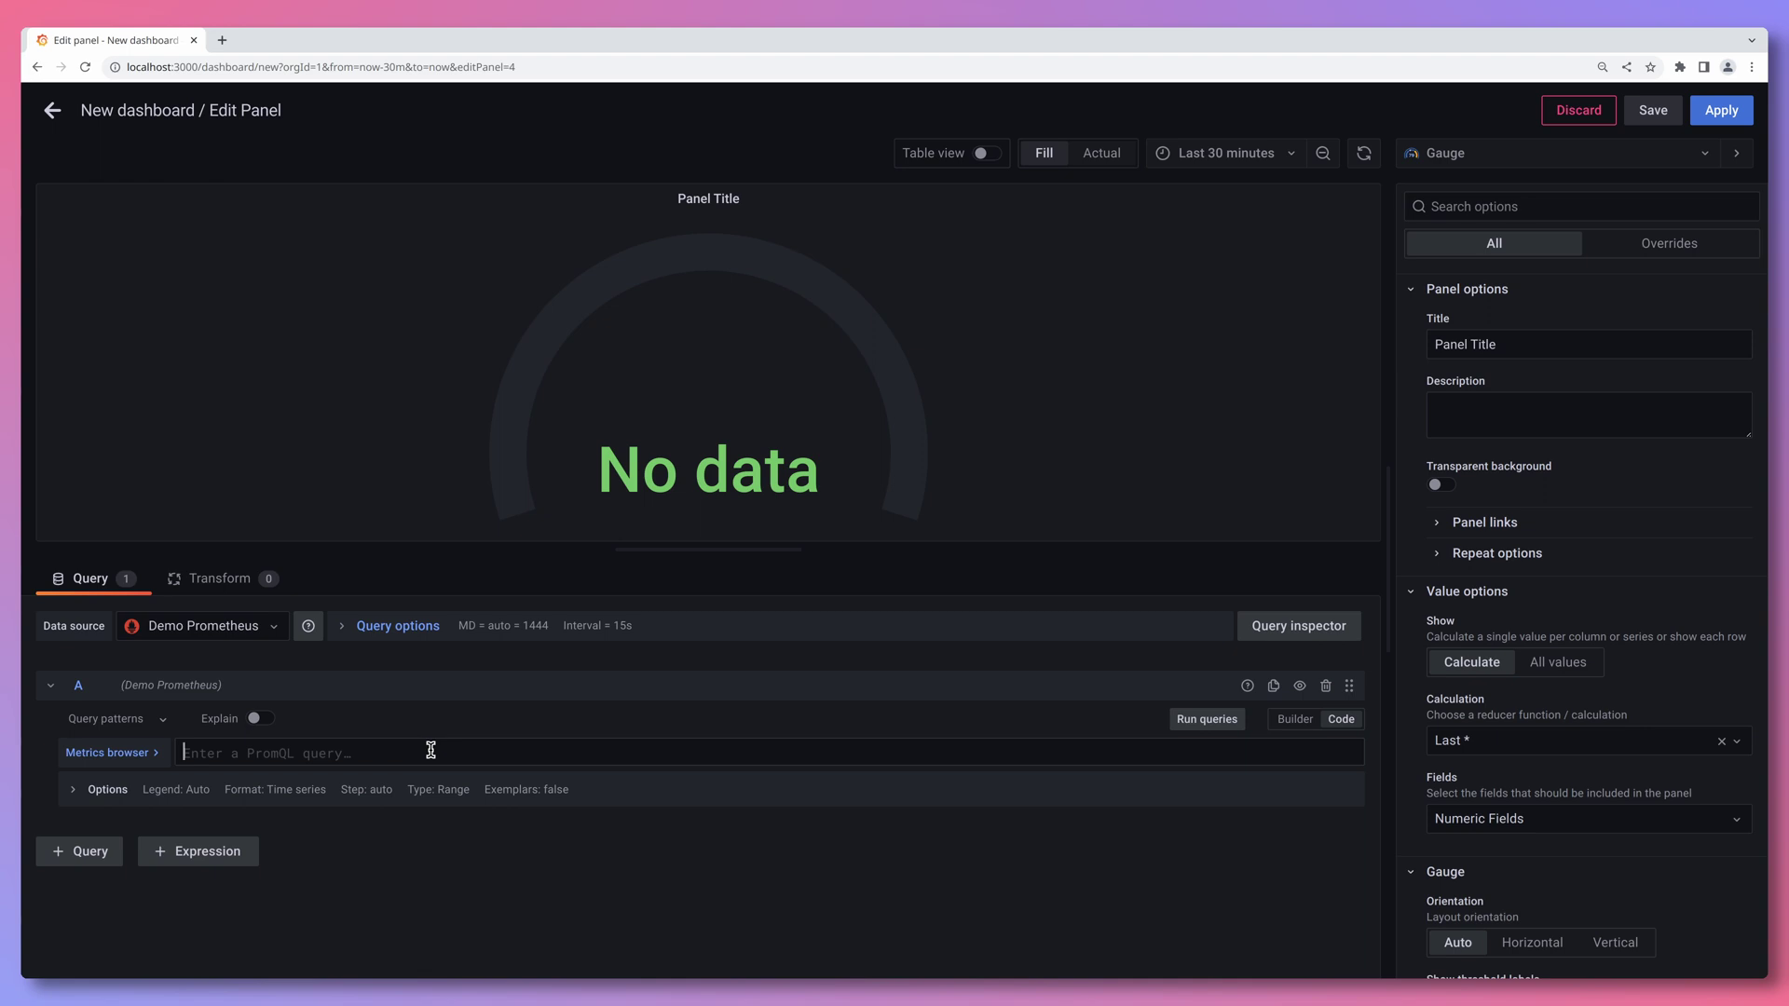
- Paste the demo_cpu_usage_seconds_total CPU usage query and run it
text(sum by(instance) (rate(demo_cpu_usage_seconds_total{mode!="idle"}[5m])) /   on(instance) group_left() demo_num_cpus)
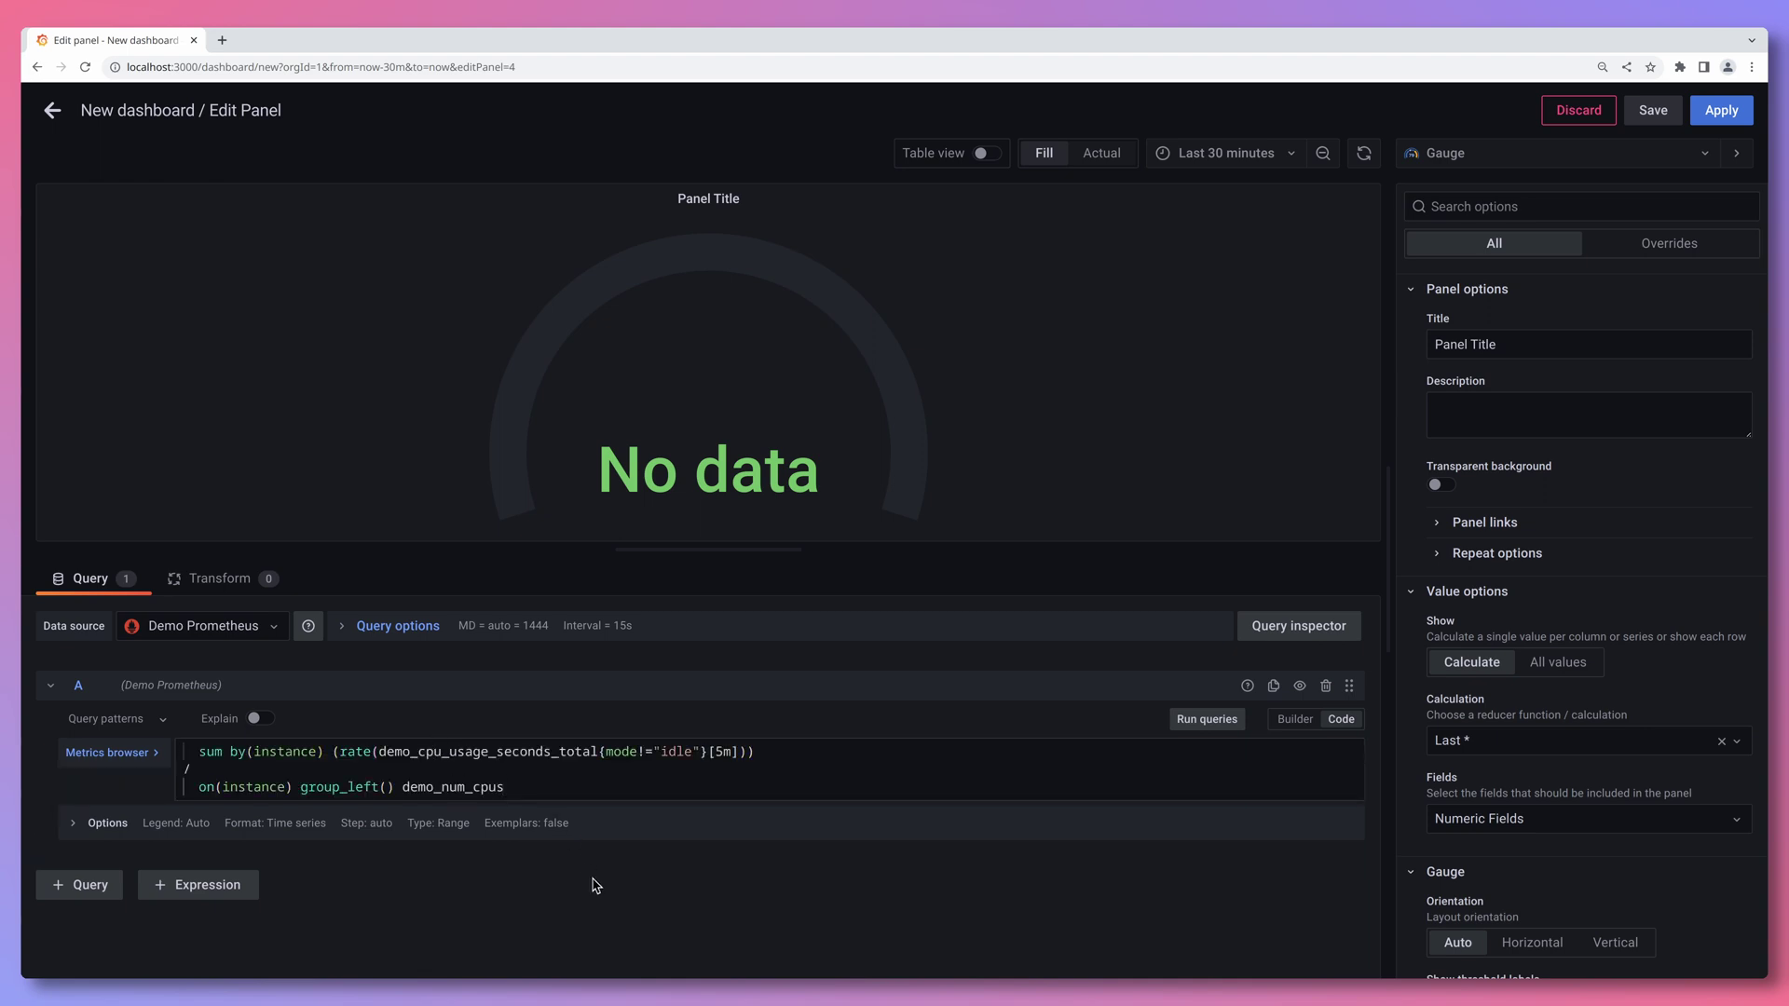
click(596, 885)
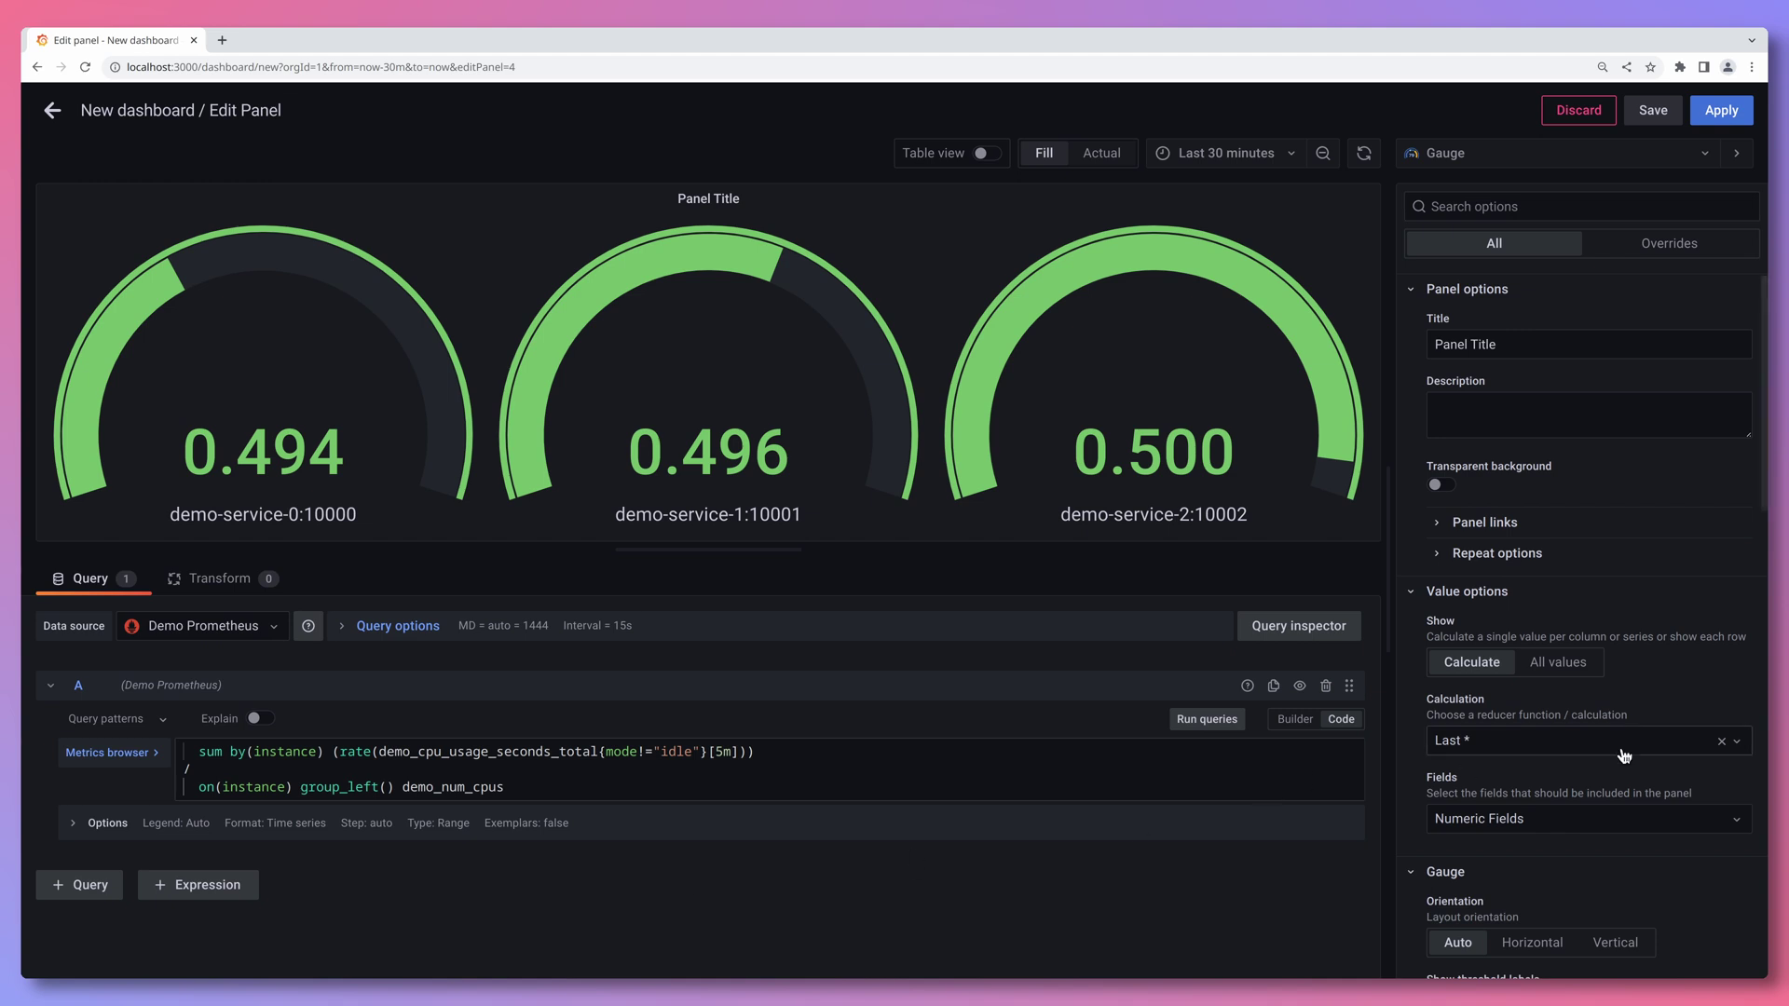
scroll(1621, 757, down, 6)
scroll(1612, 735, down, 3)
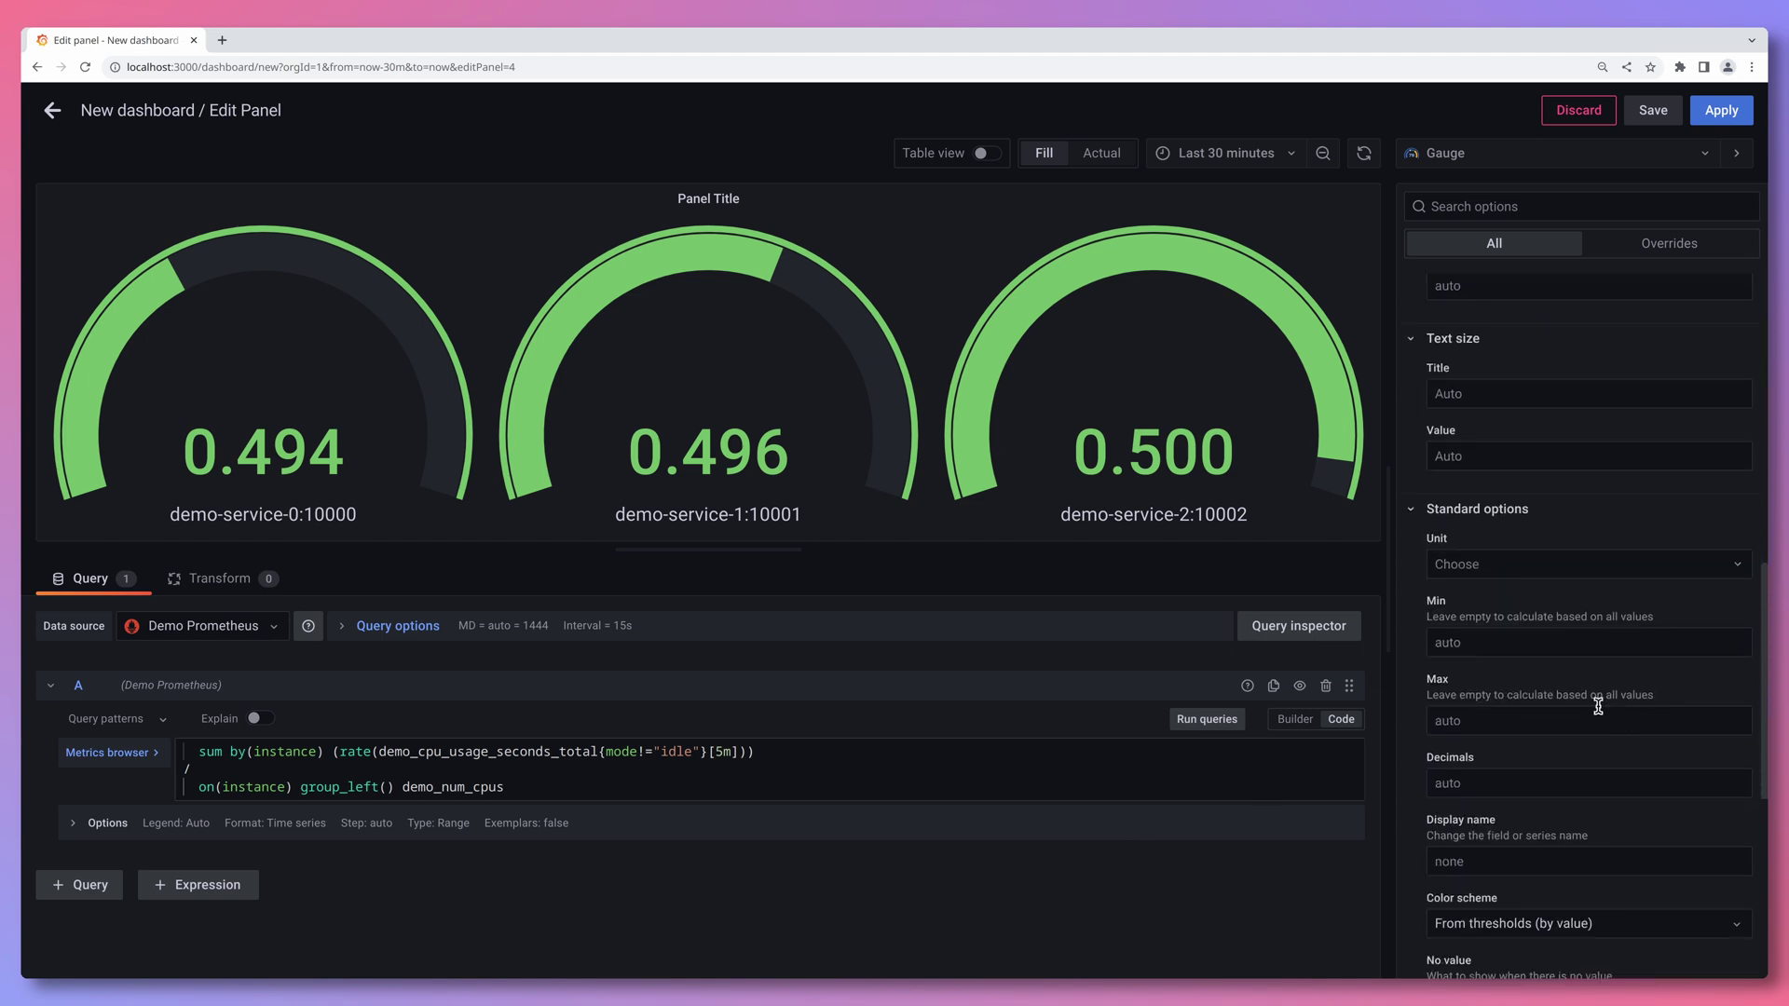
- Set the gauge Min to 0 and Max to 1
click(1468, 635)
text(0)
click(1475, 714)
text(1)
click(1414, 717)
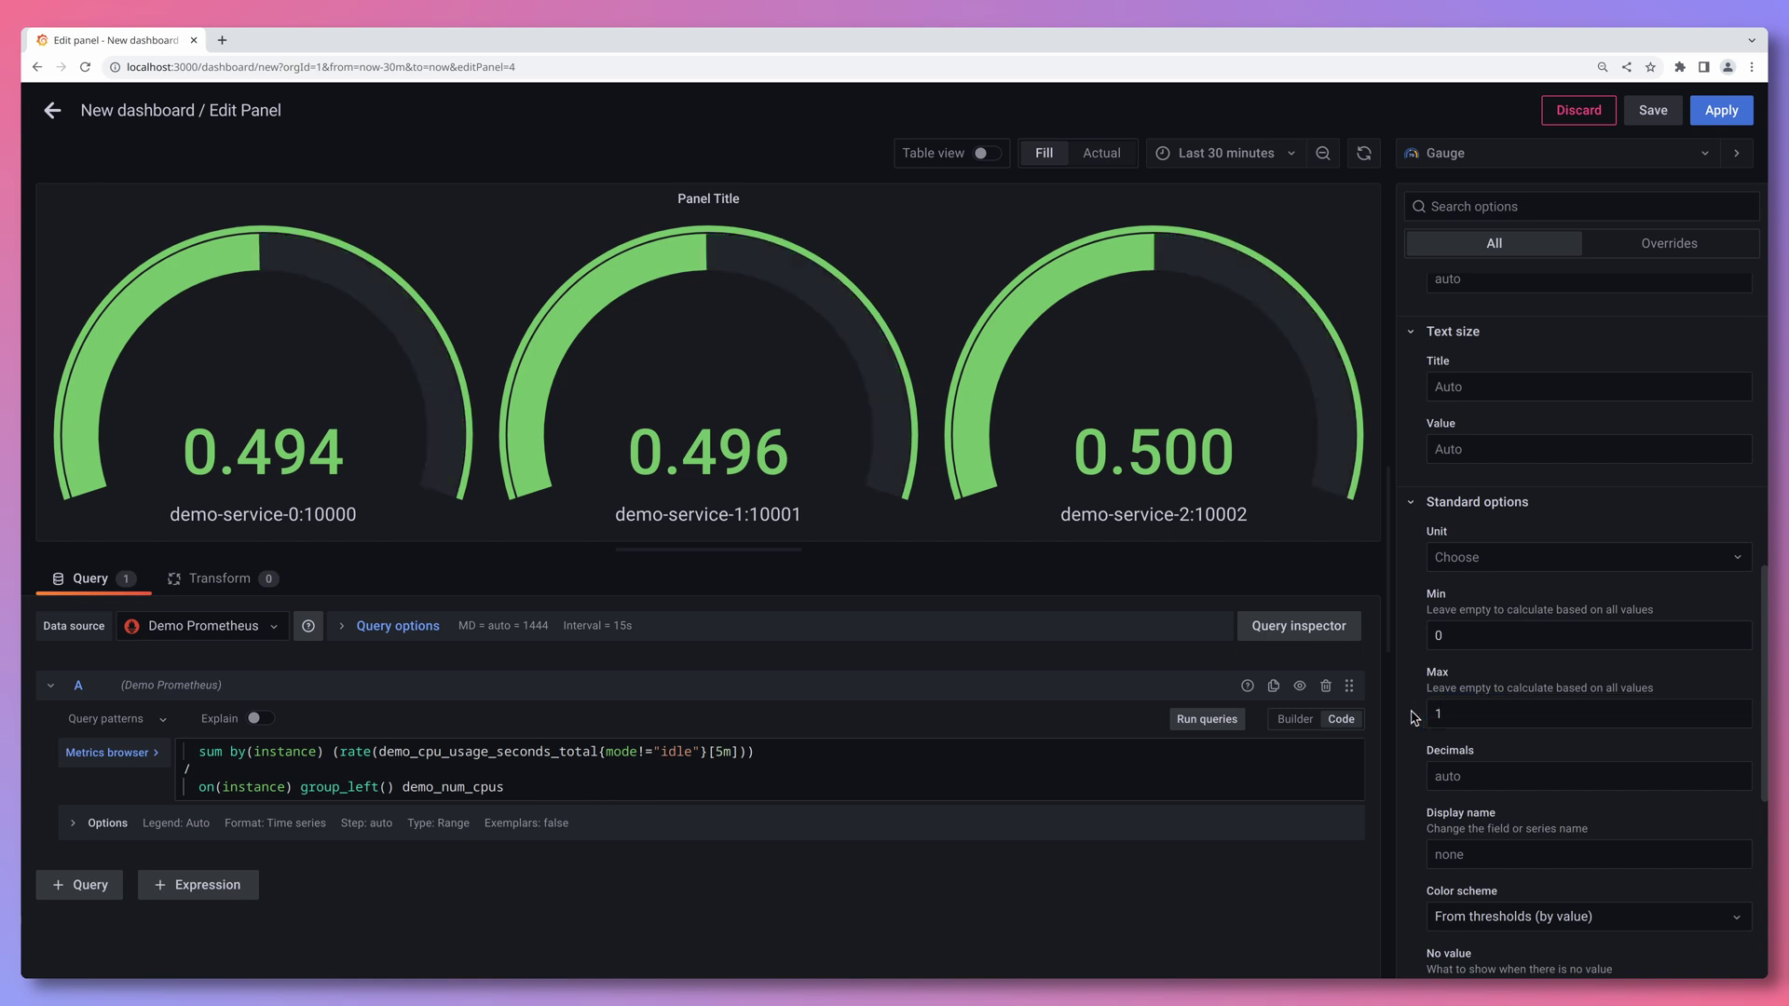
- Set the unit to Misc / Percent (0.0-1.0)
click(1470, 210)
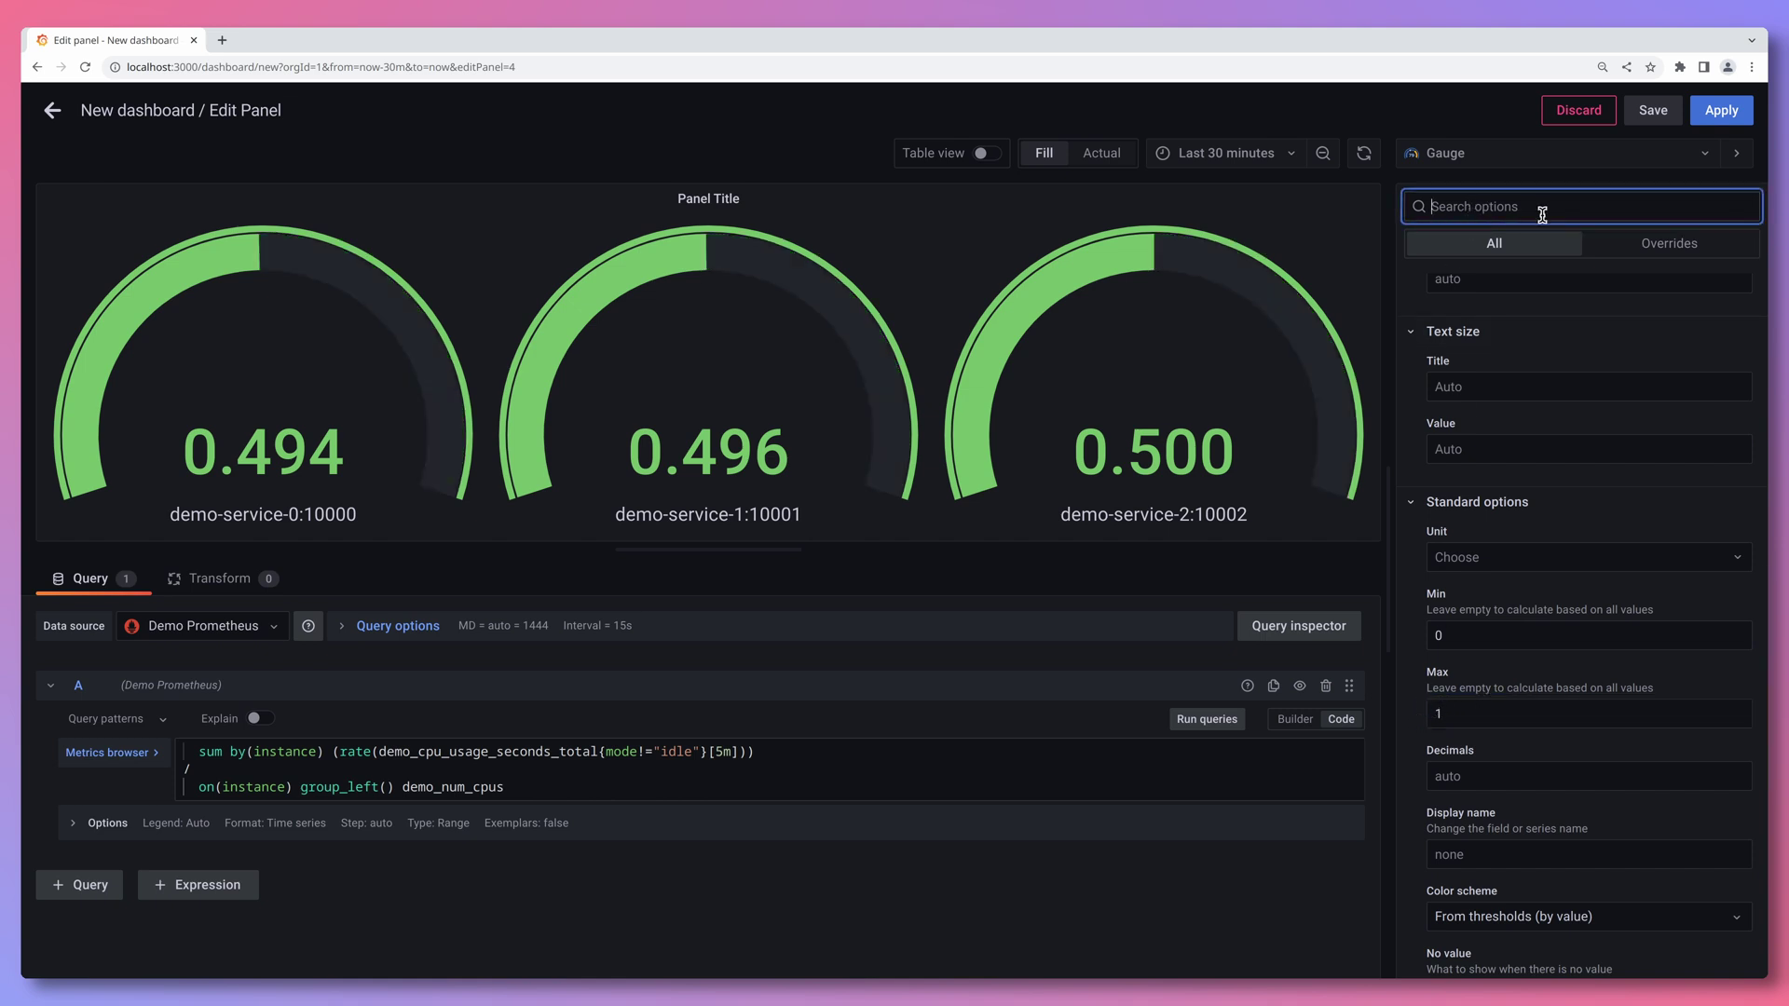
text(unit)
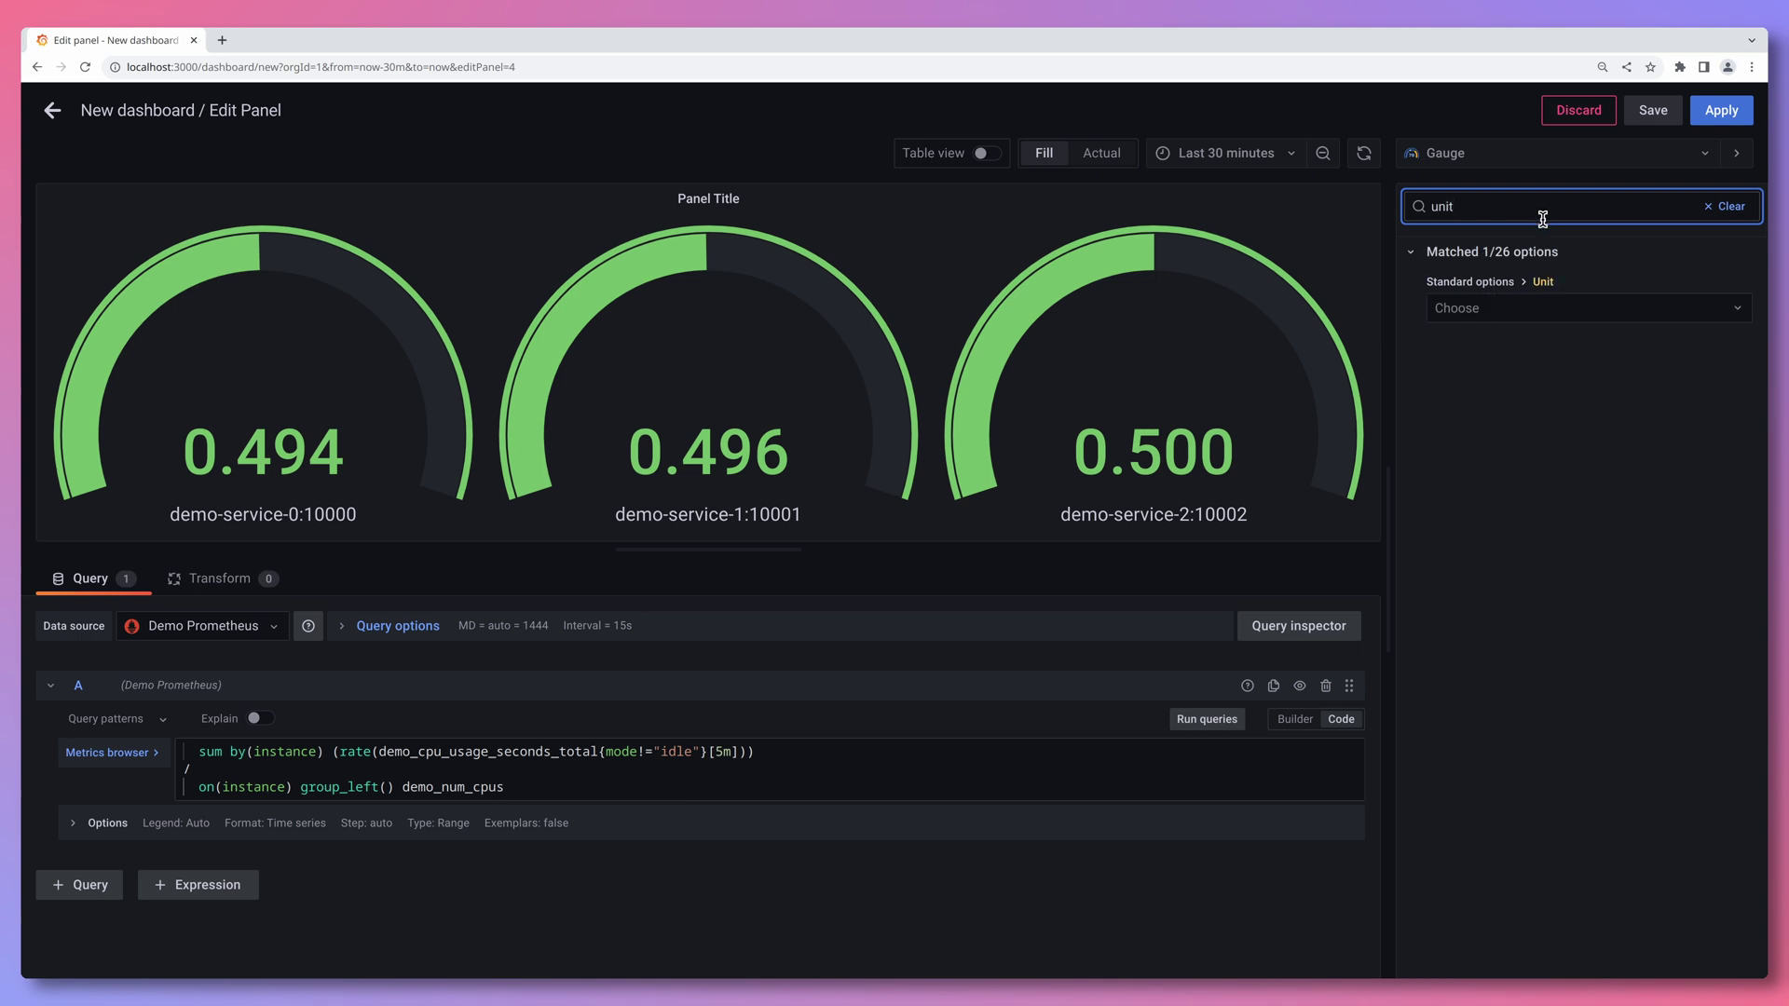
click(1533, 305)
text(percent)
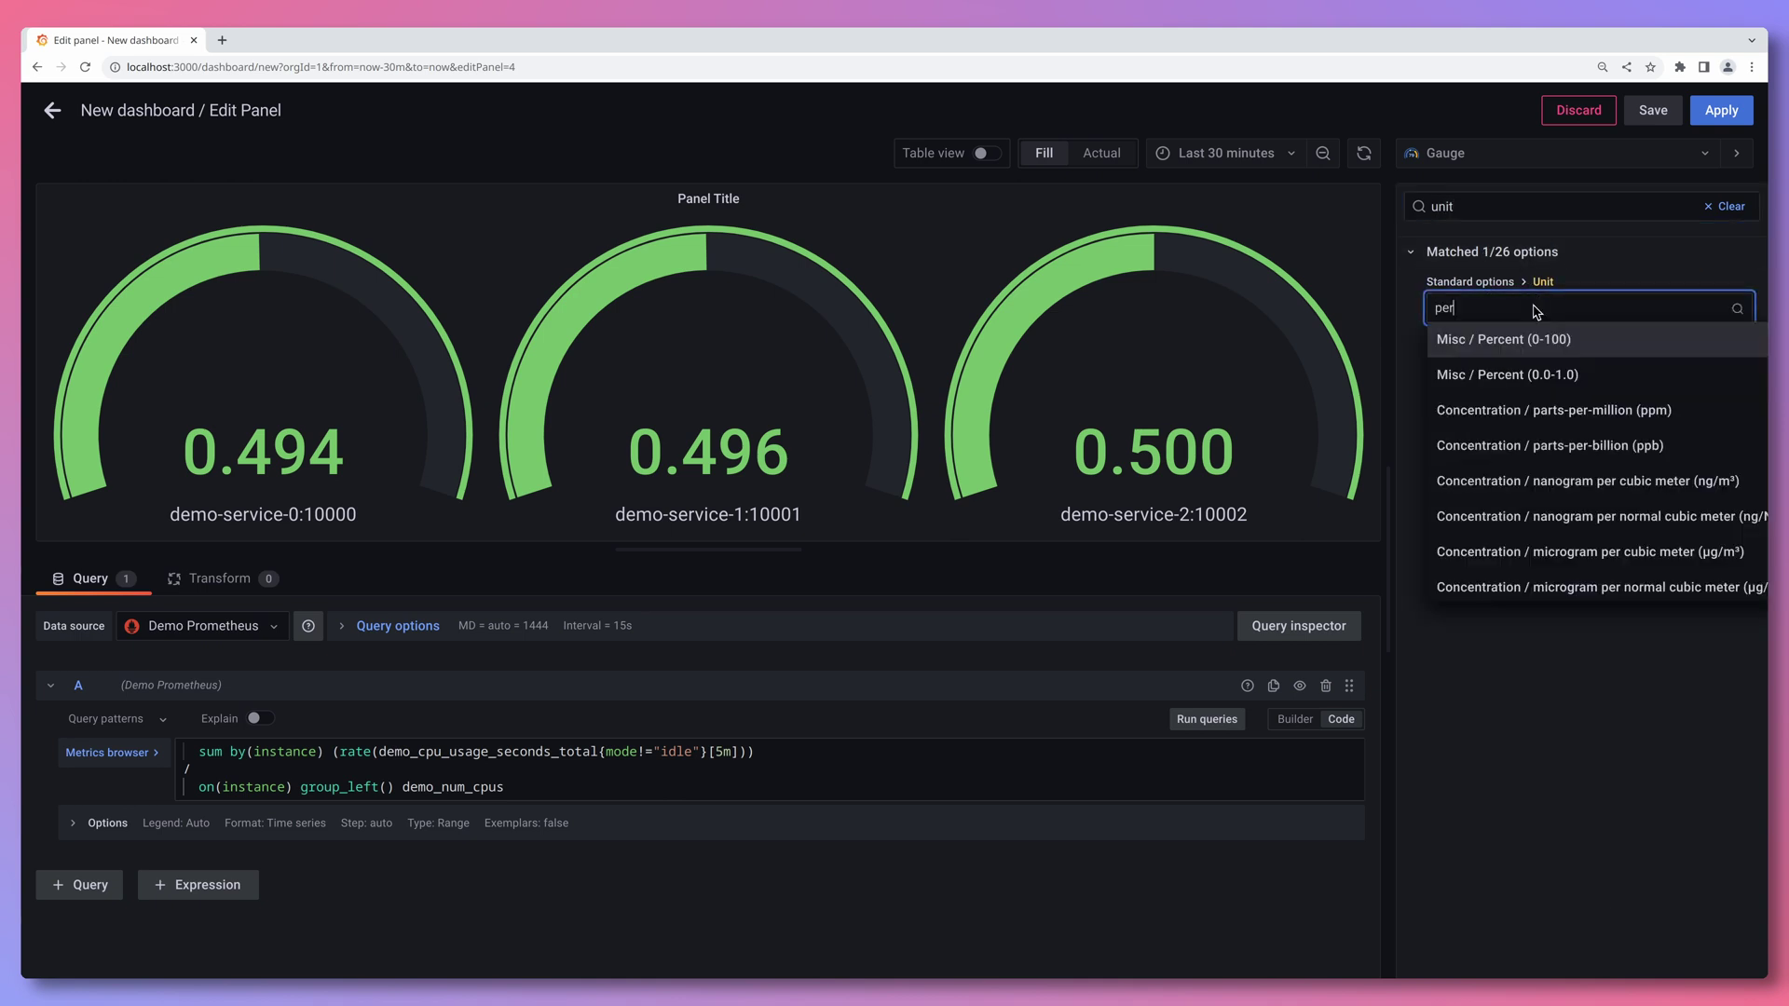
click(1590, 377)
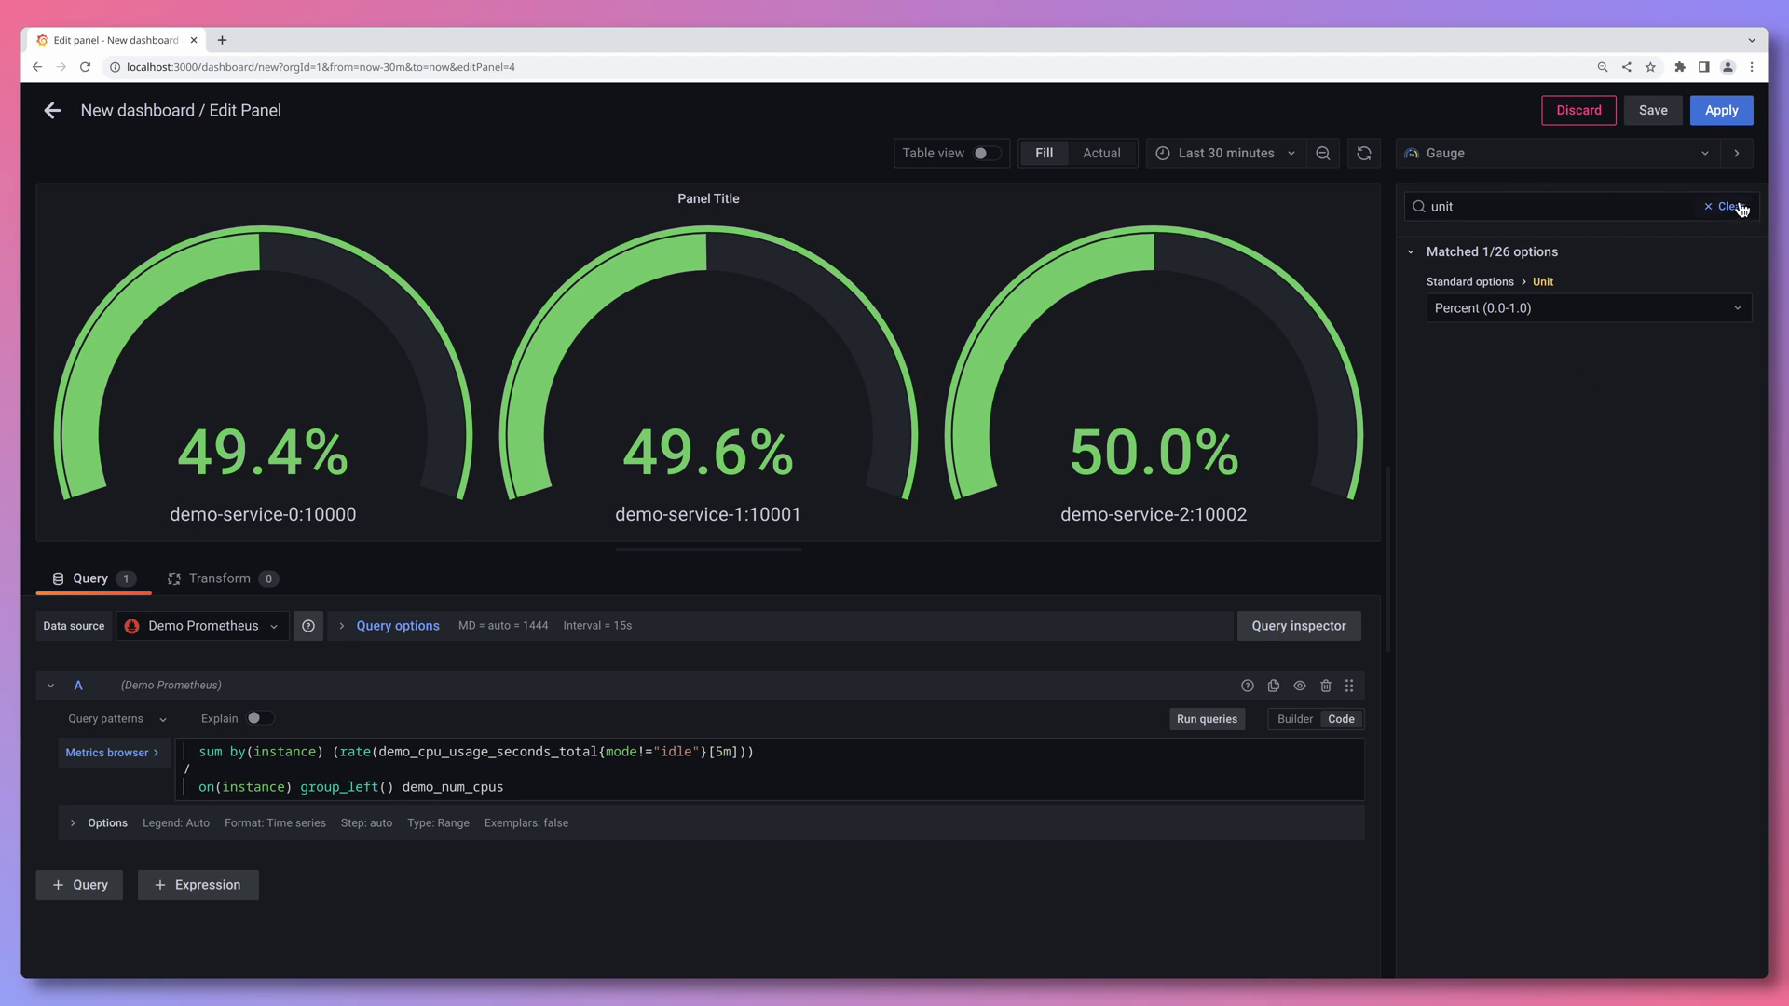
- Change the red threshold from 80 to 0.8
double_click(1628, 207)
text(threshold)
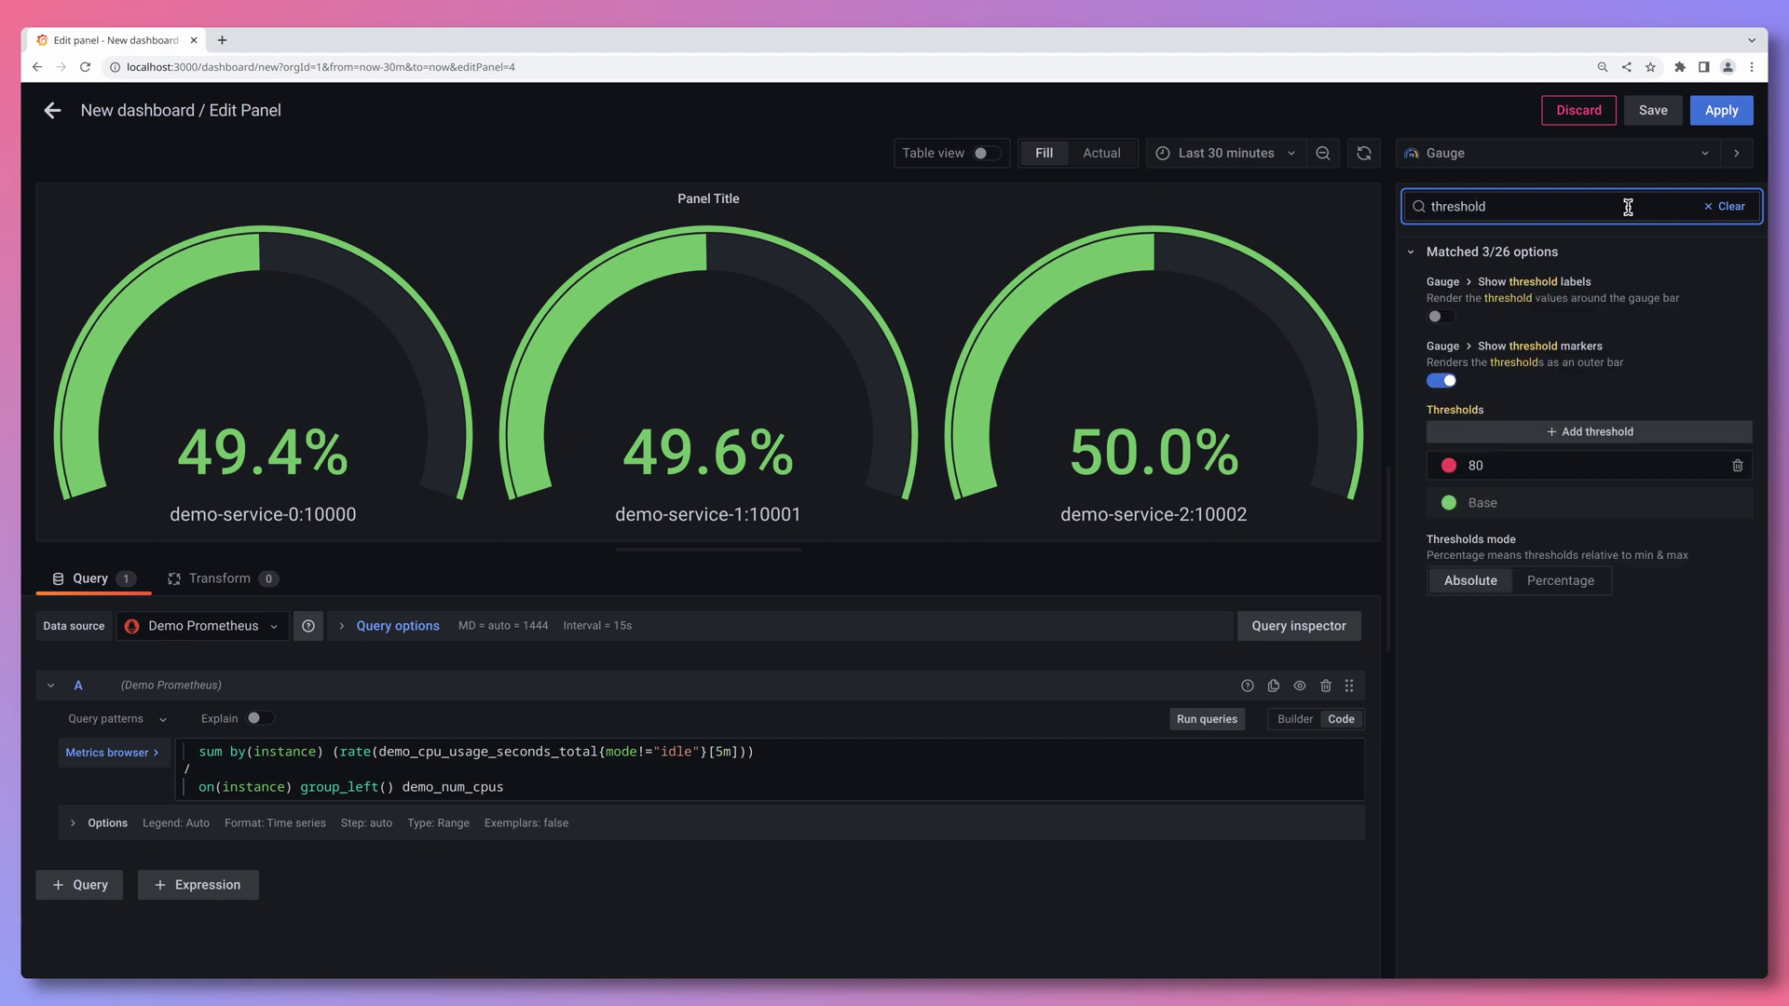
click(1520, 463)
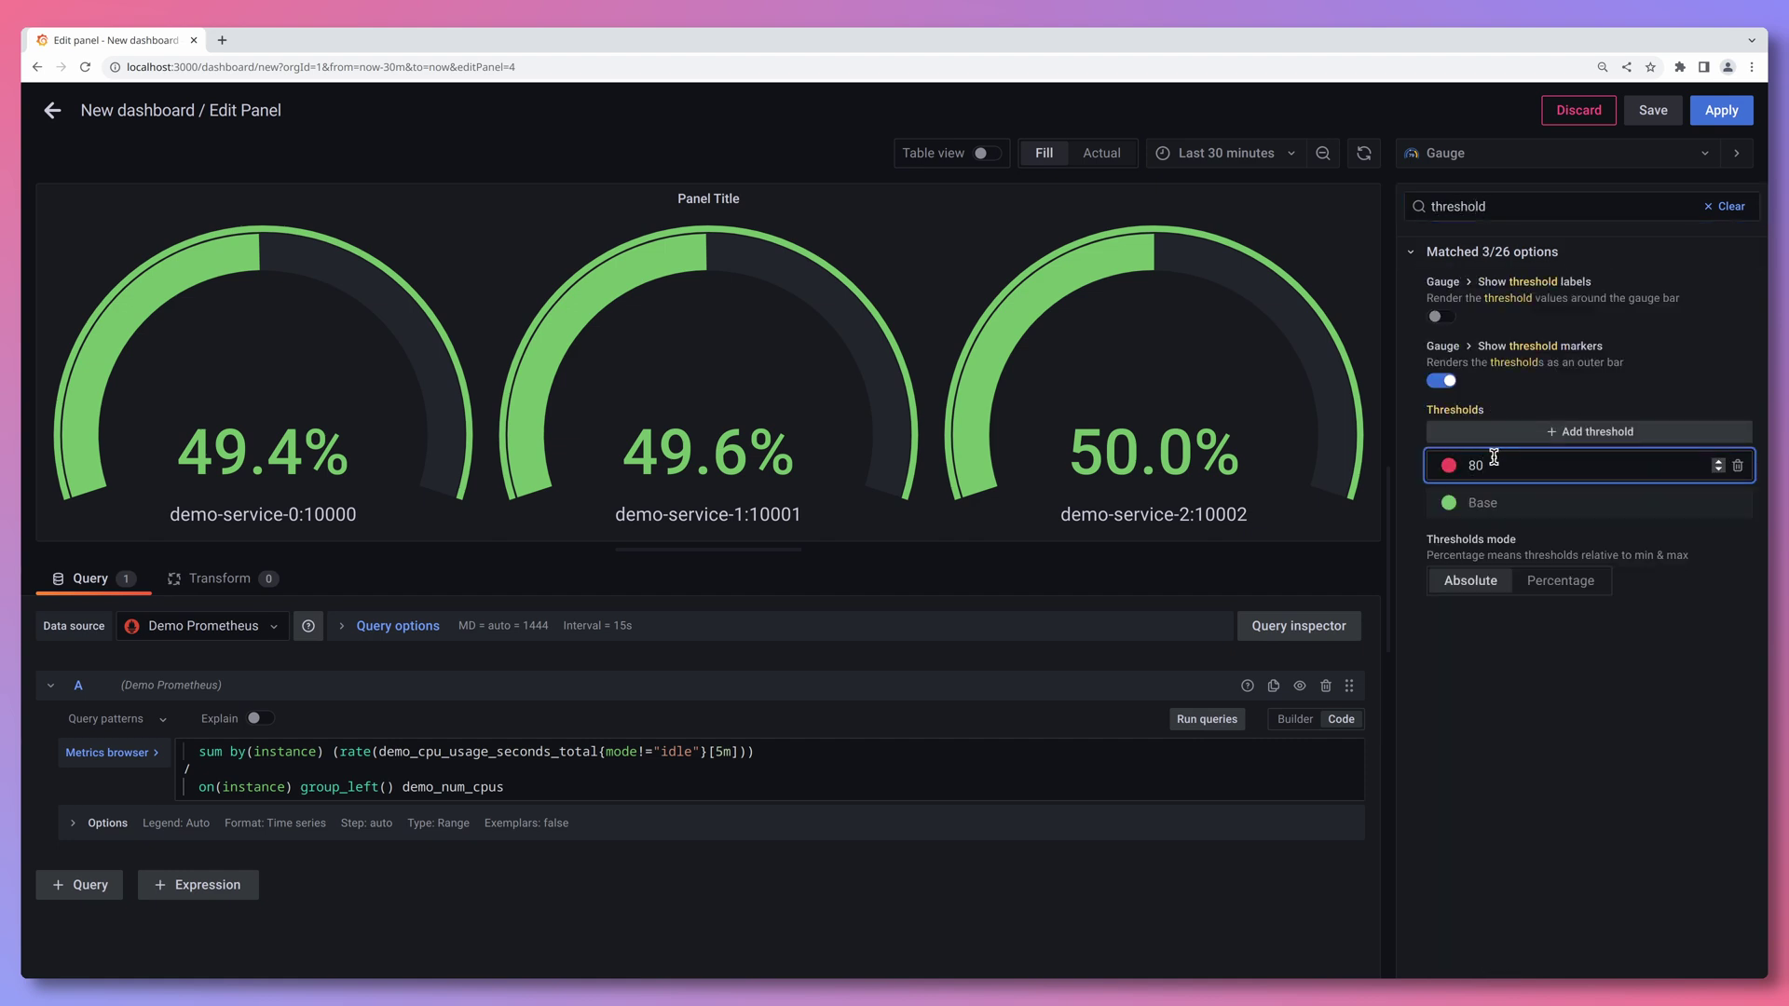
key(BackSpace)
key(BackSpace)
text(0.8)
click(1517, 663)
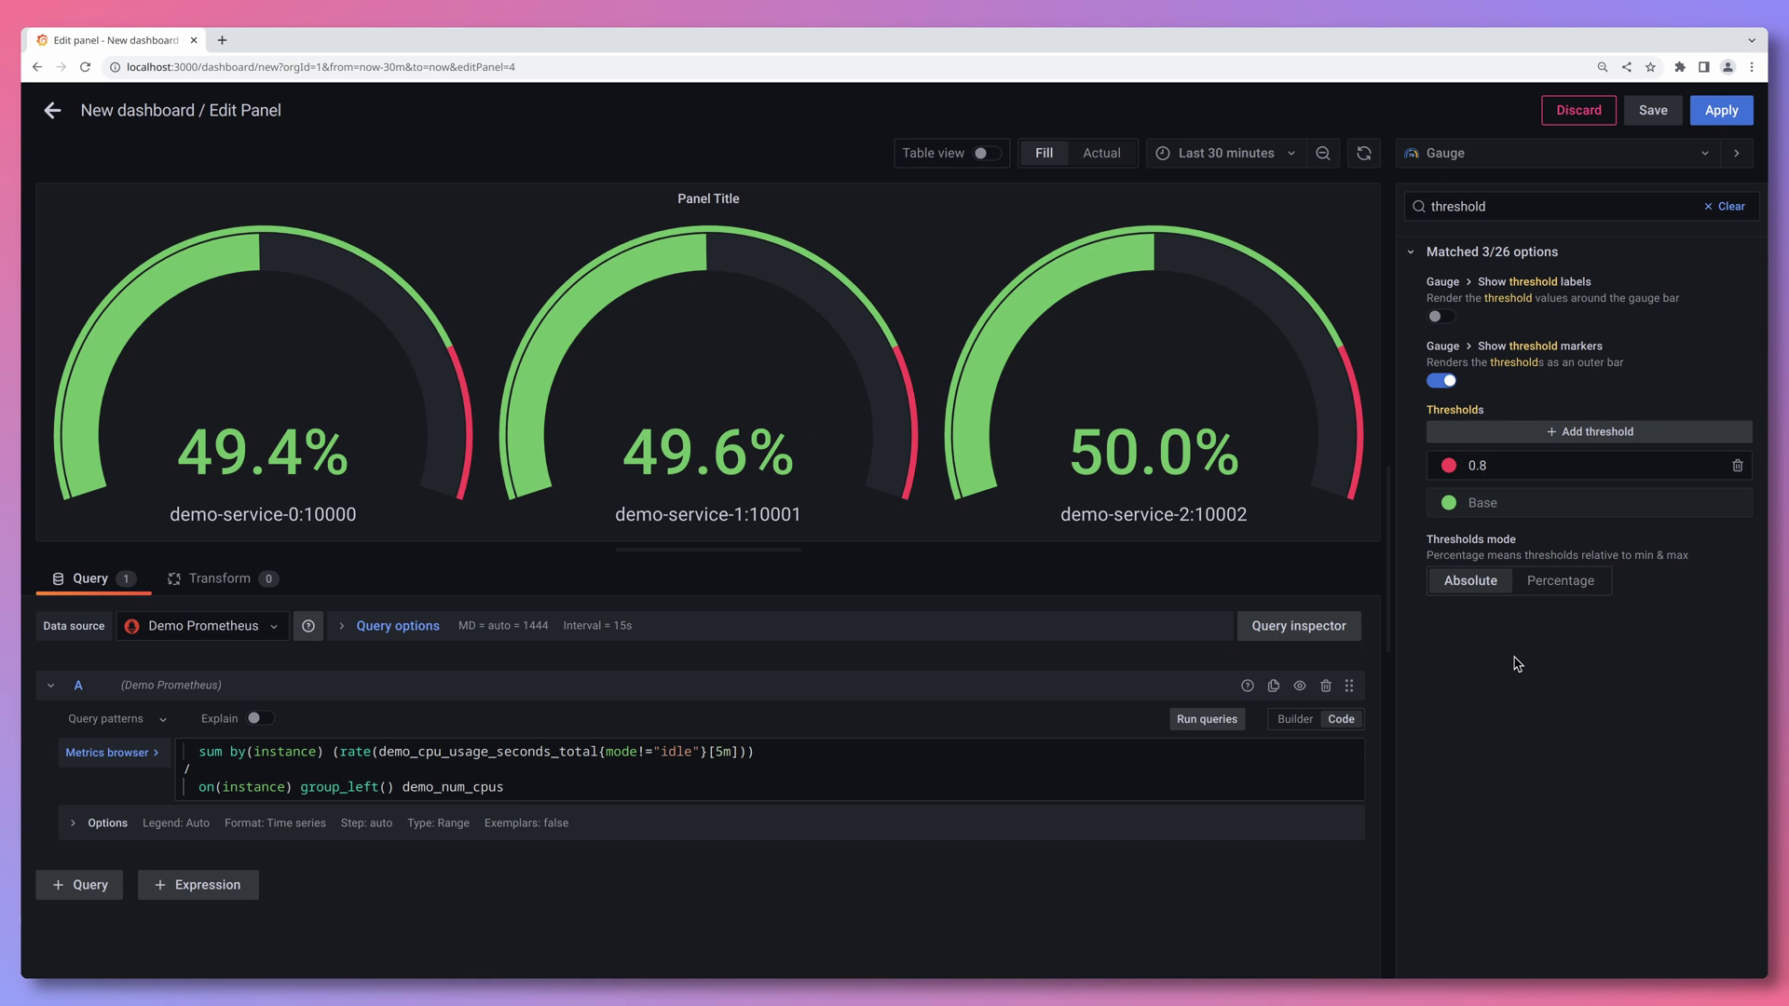
- Title the panel 'Instance CPU Usage' and apply it to the dashboard
click(1730, 207)
triple_click(1592, 348)
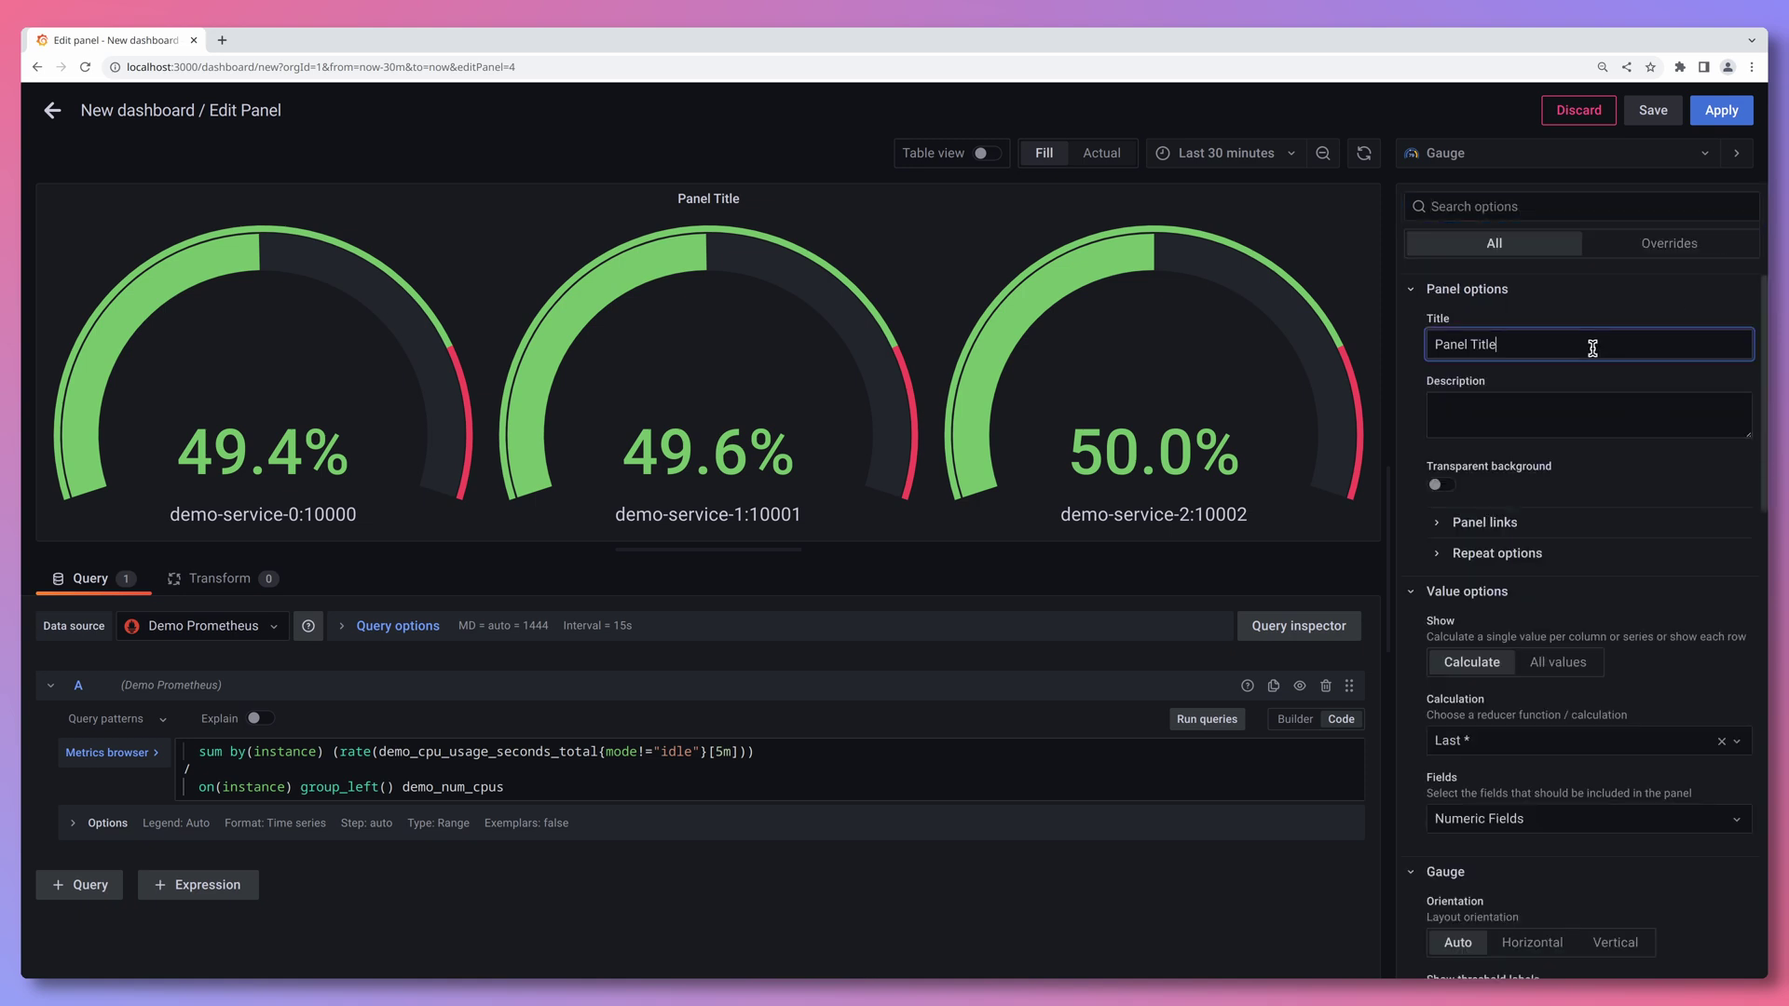
text(I)
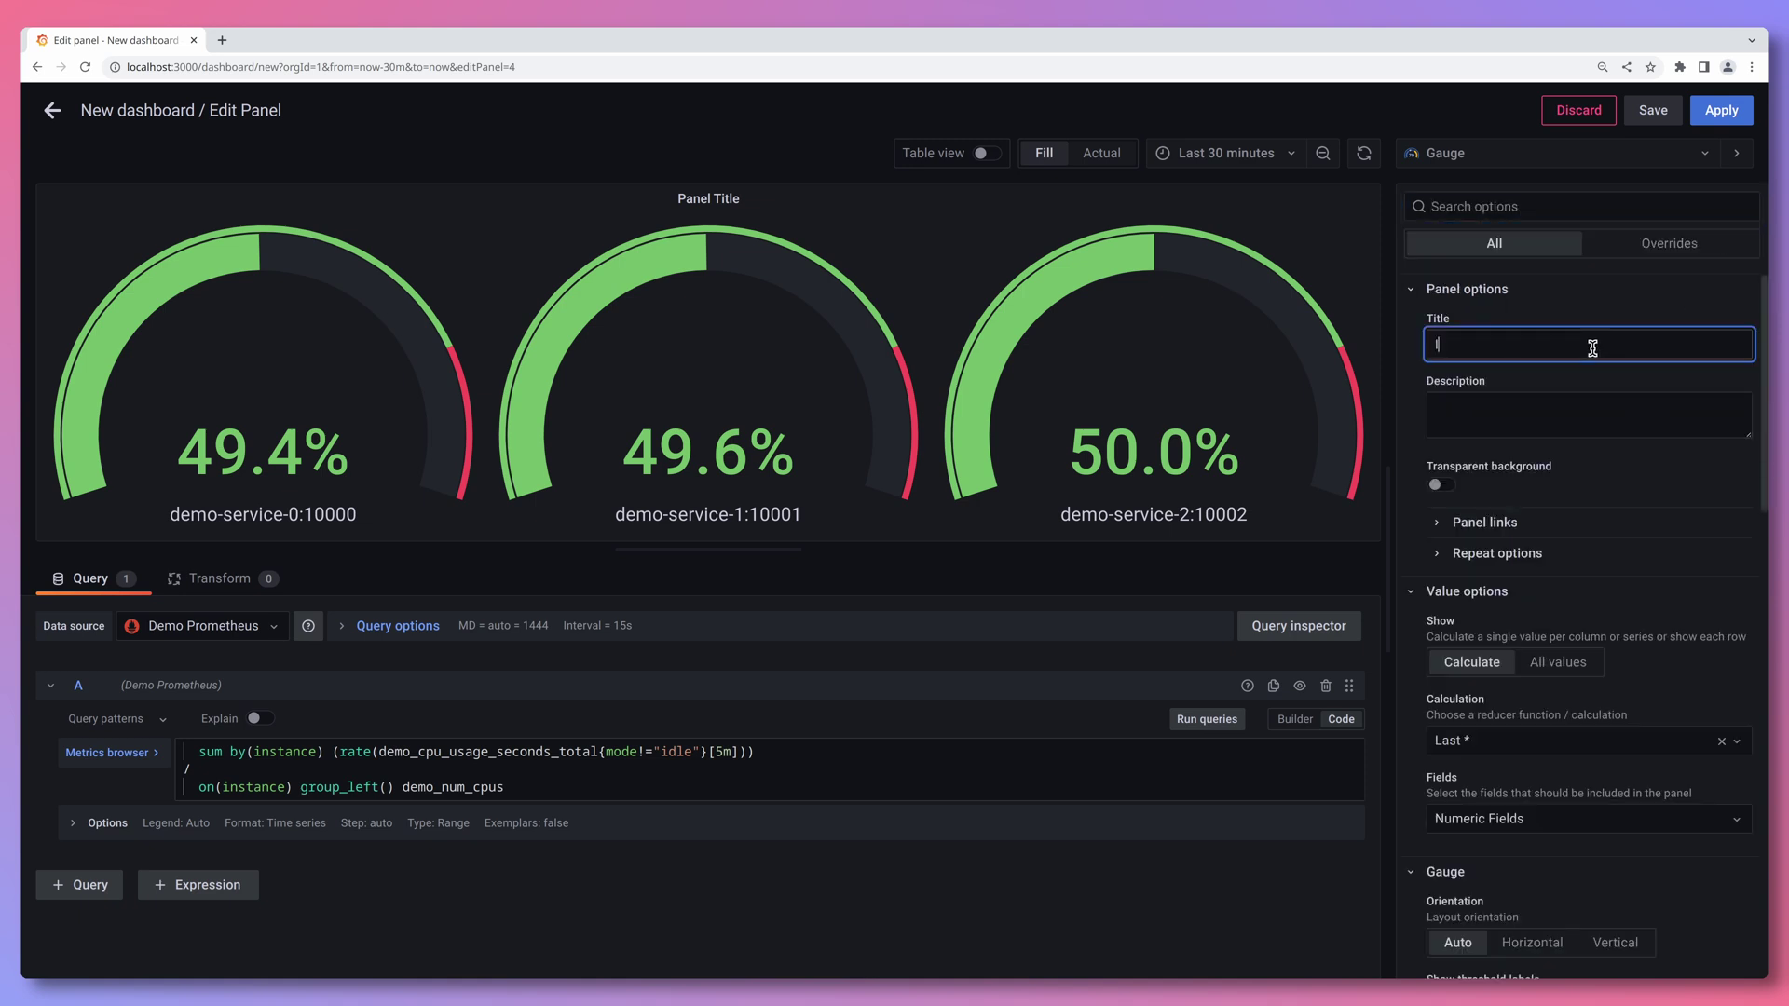
text(nstance CPU Usage)
click(1713, 113)
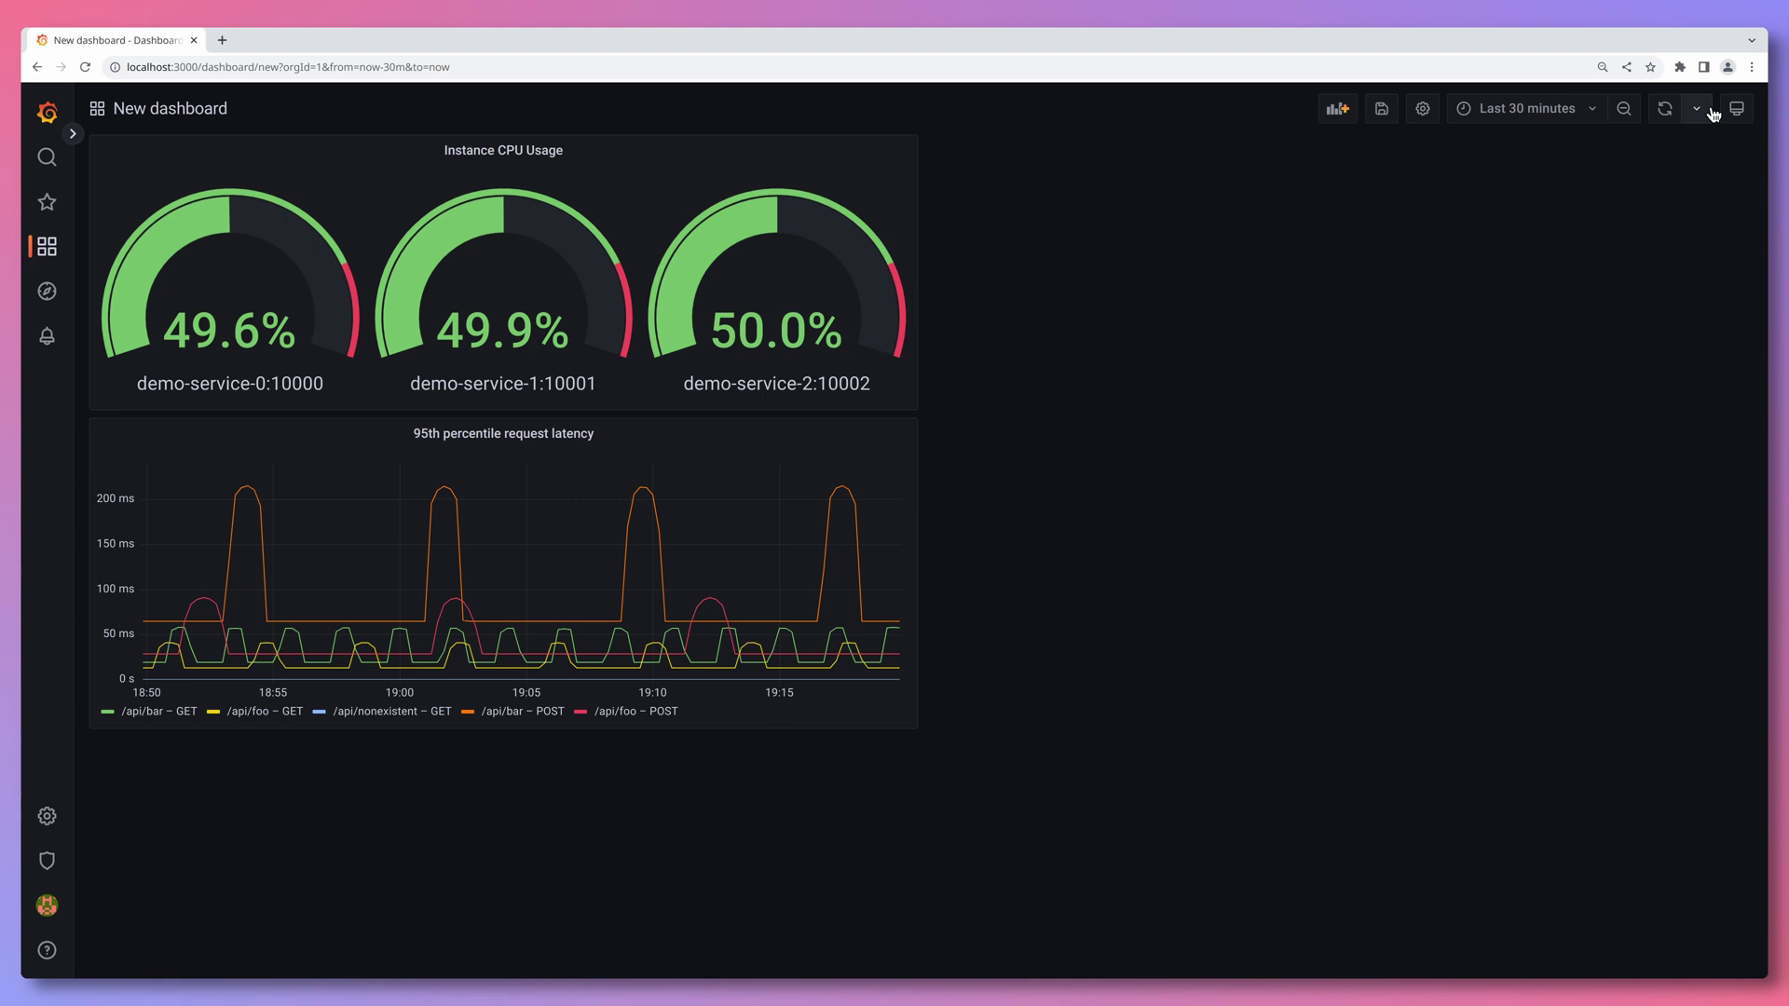
- Add a new panel with the Table visualization
click(1341, 110)
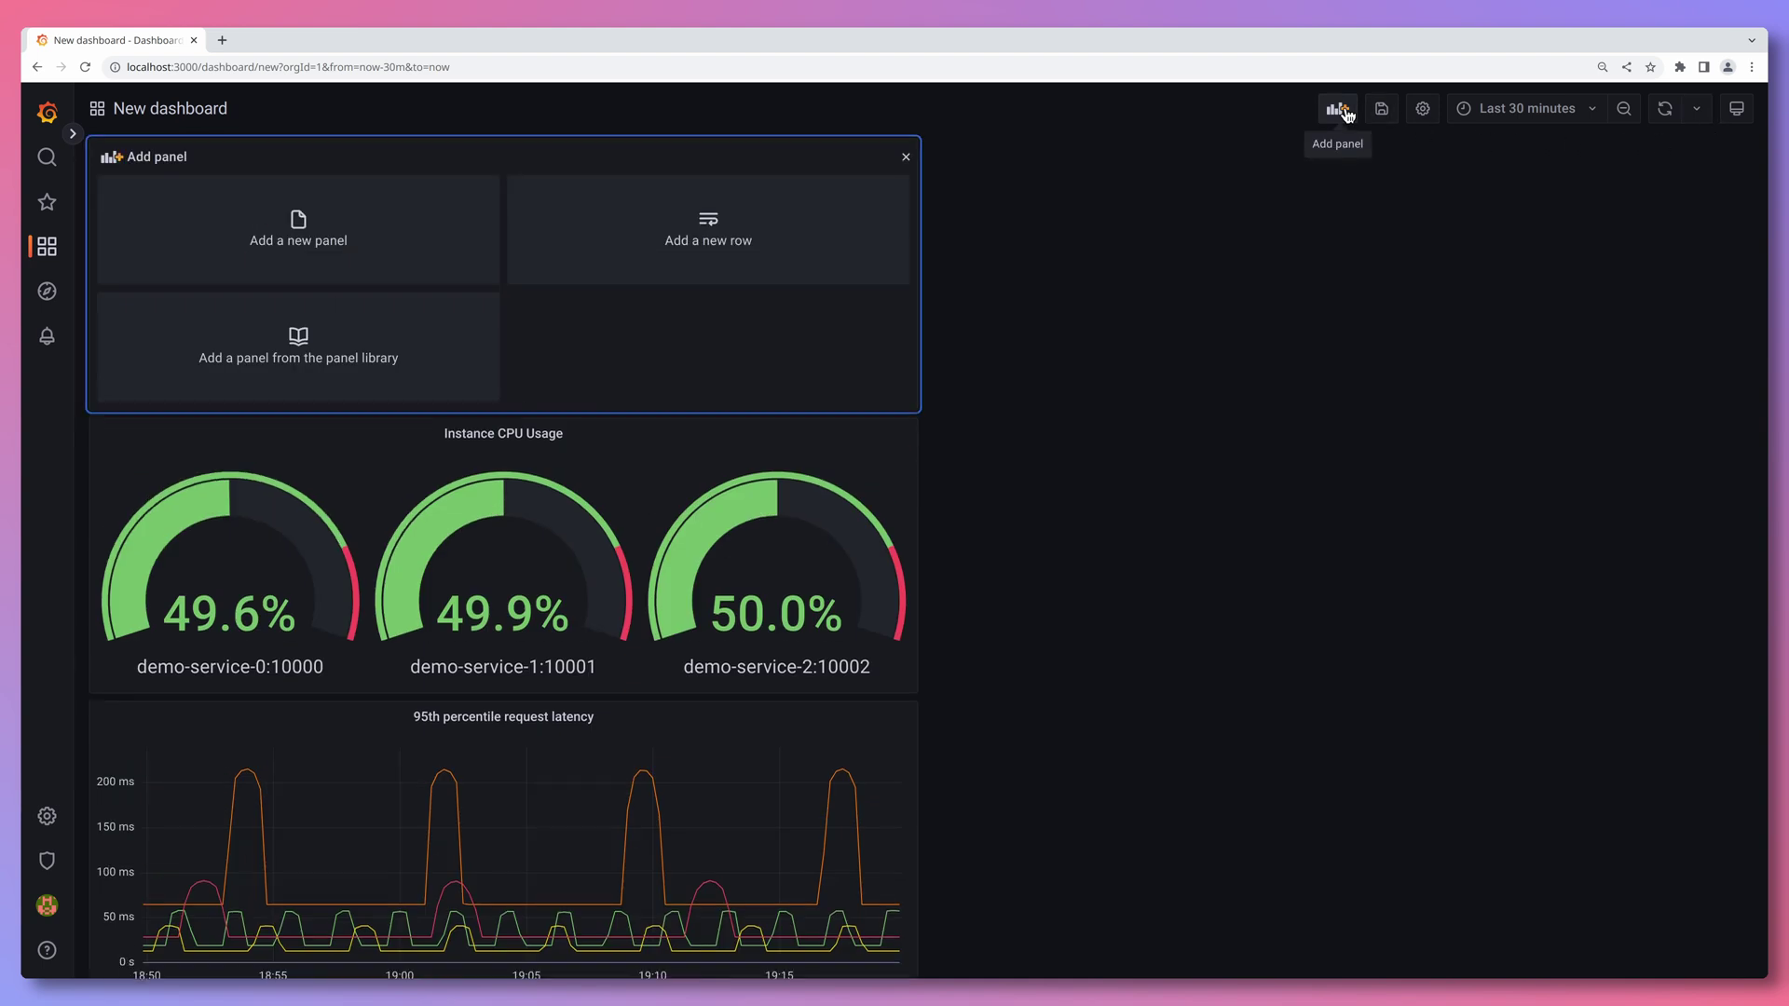
click(446, 241)
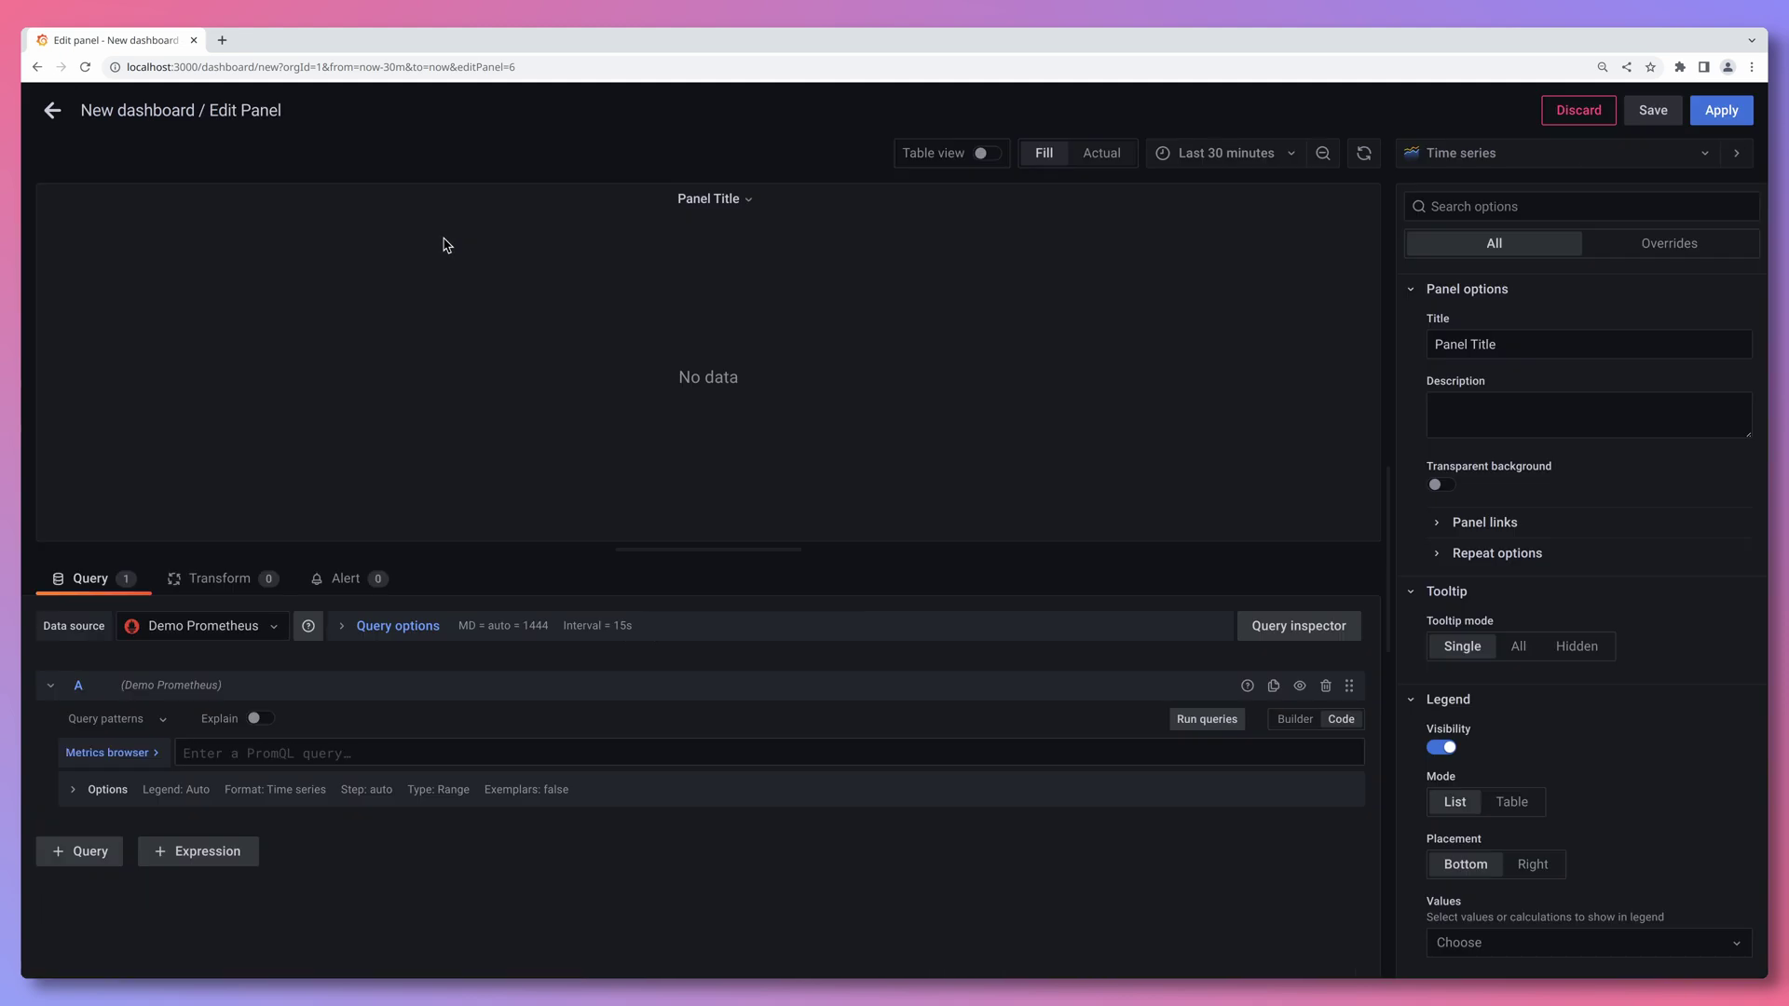
click(1524, 157)
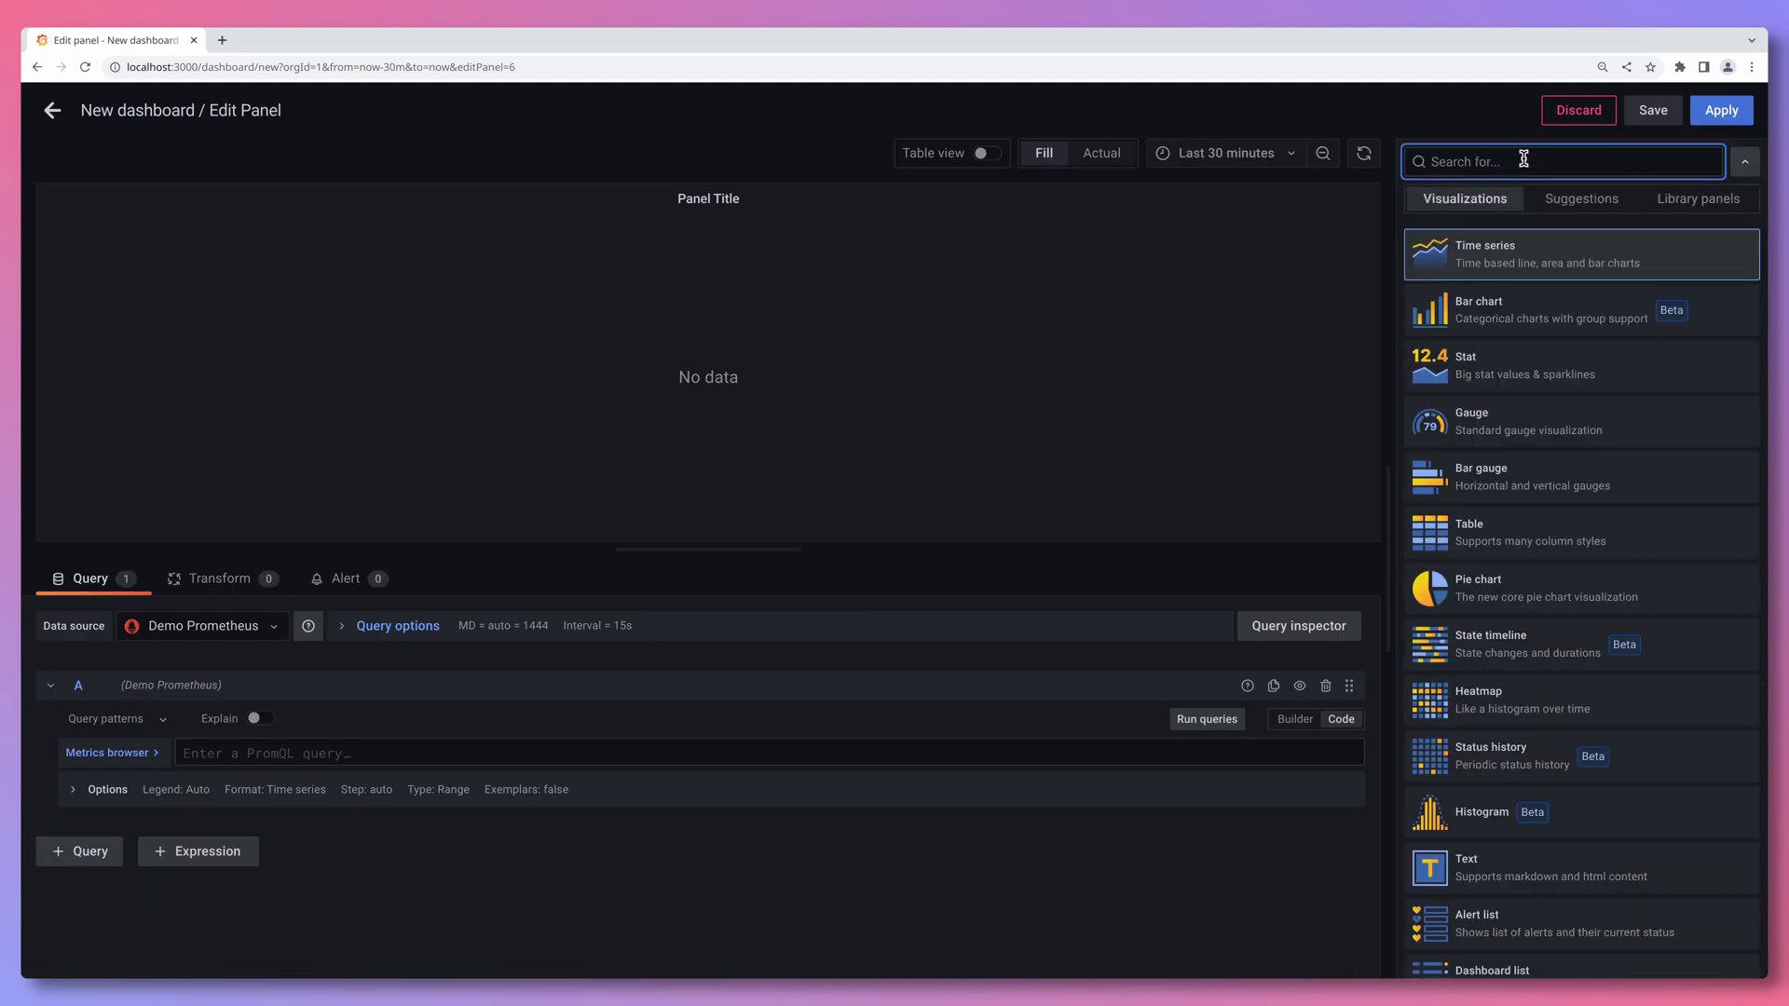
click(1599, 541)
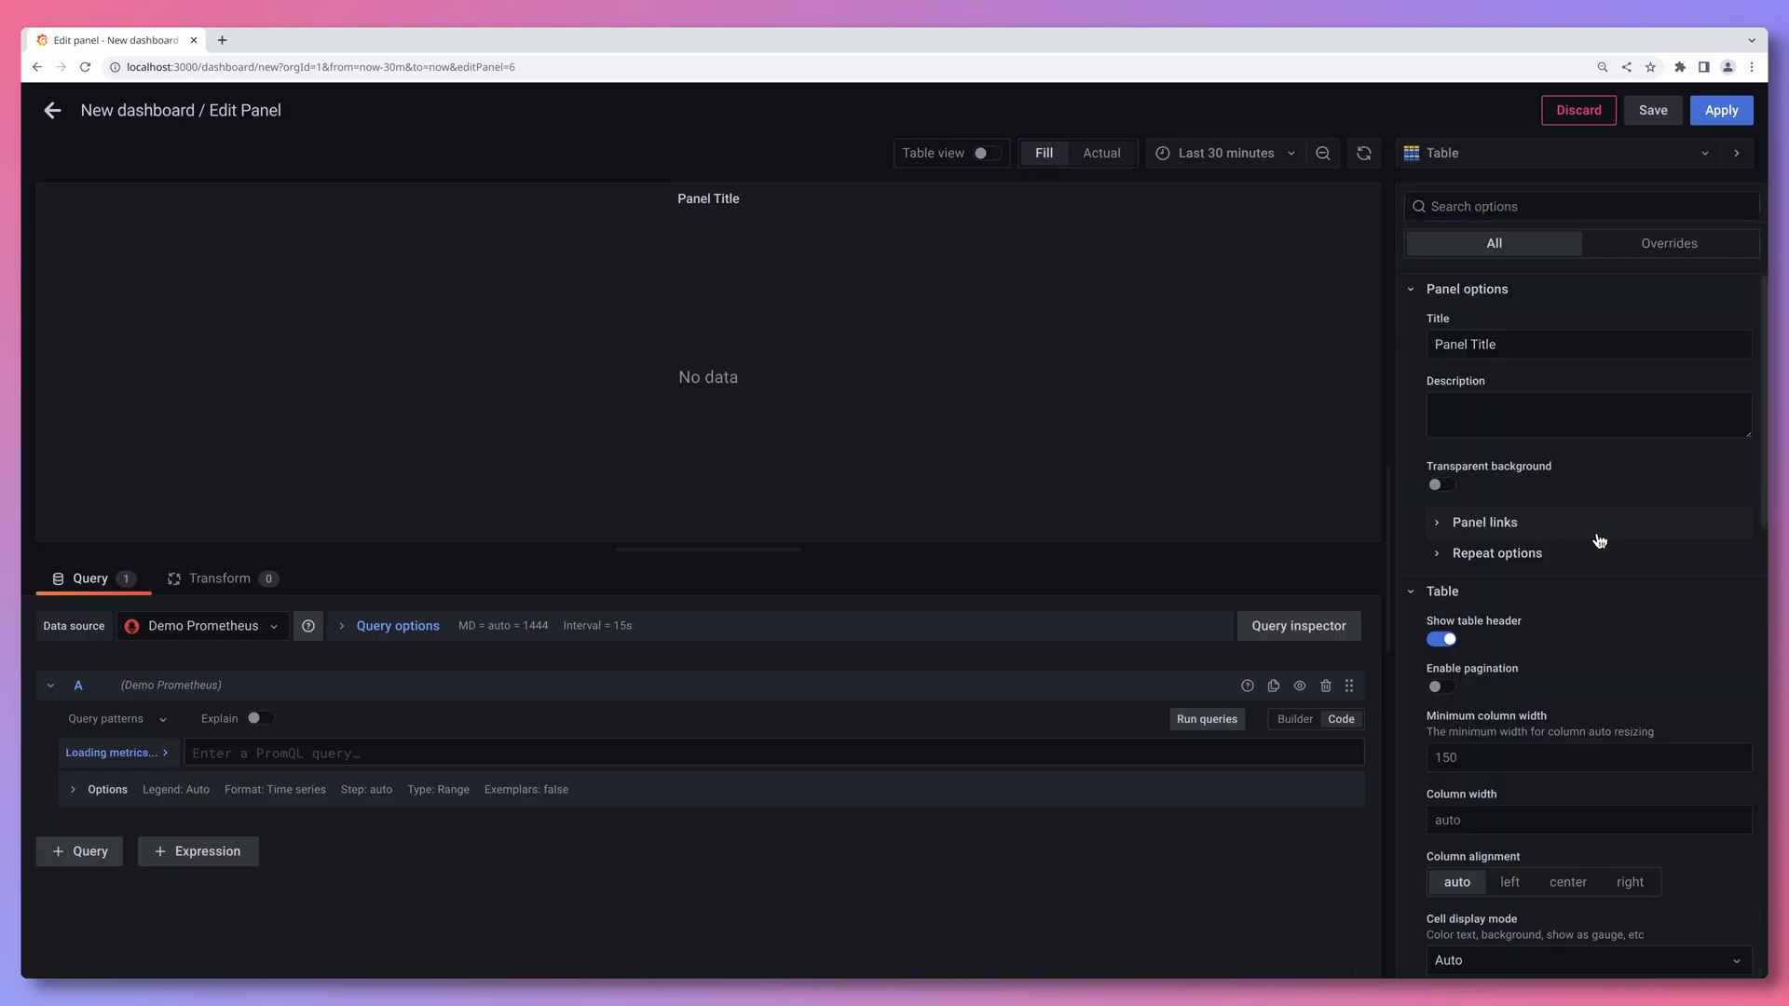
- Paste the topk(3, sum by(path, method) ...) request rate query and run it
click(286, 755)
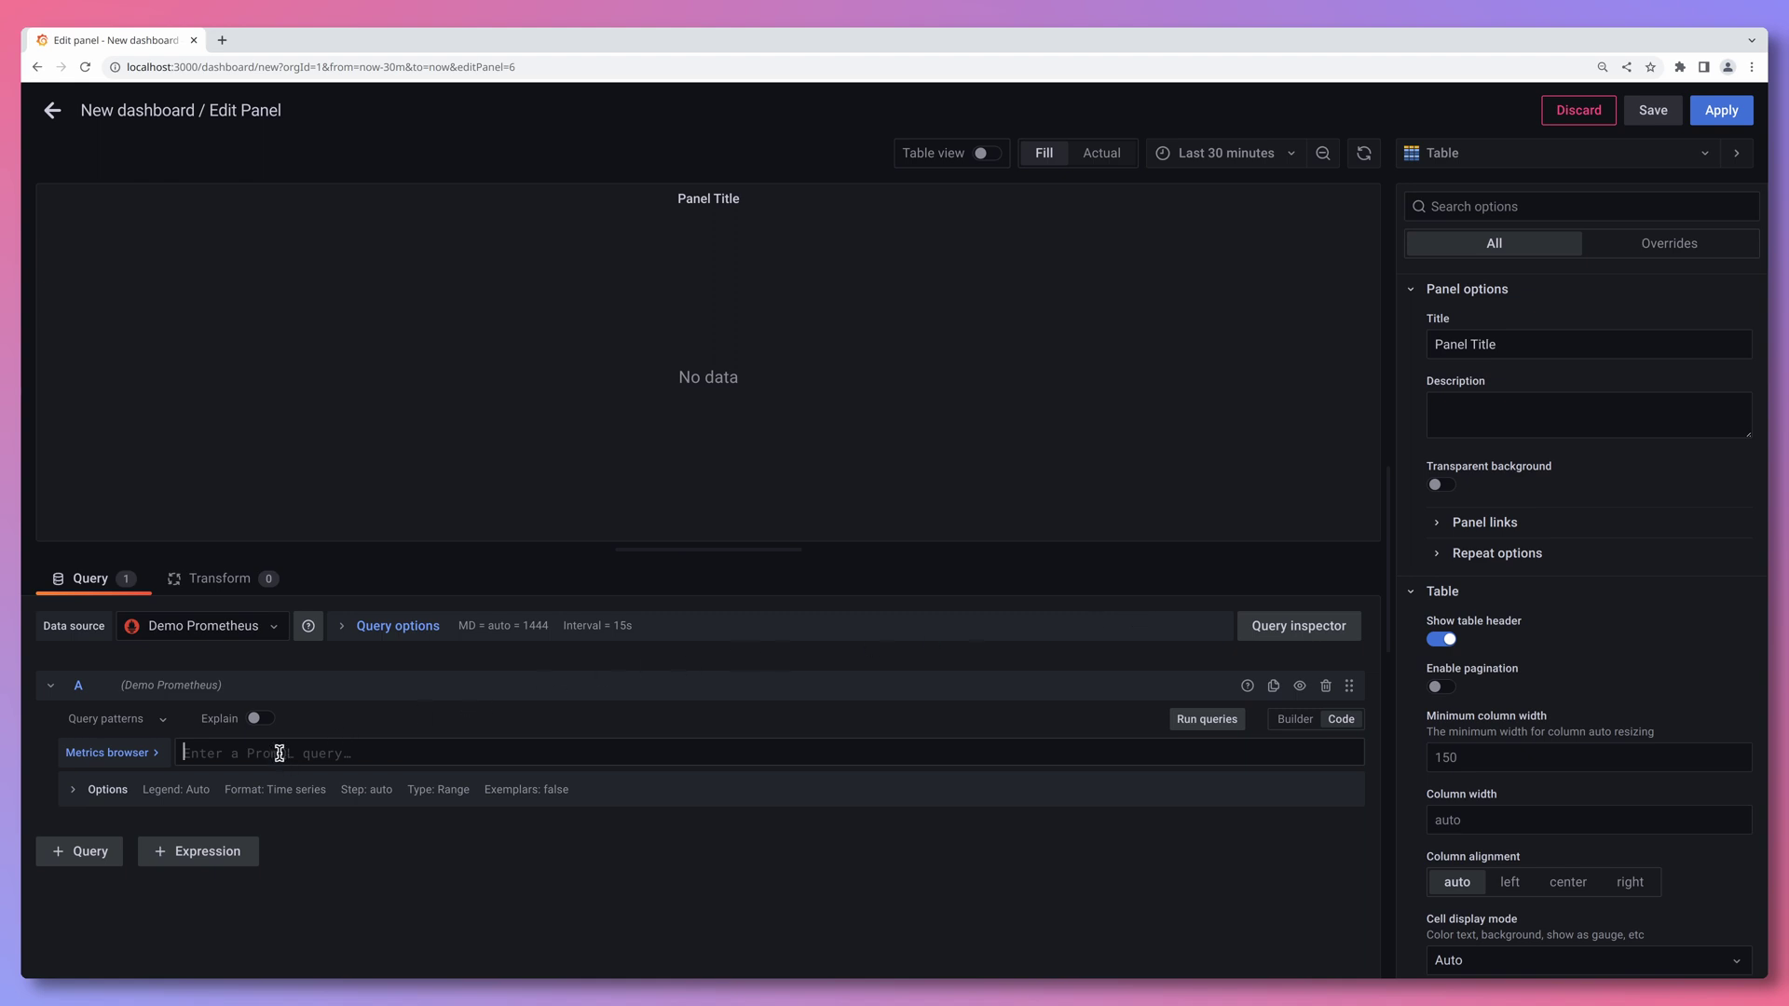
text(topk(3, sum by(path, method) (rate(demo_api_request_duration_seconds_count[5m]))))
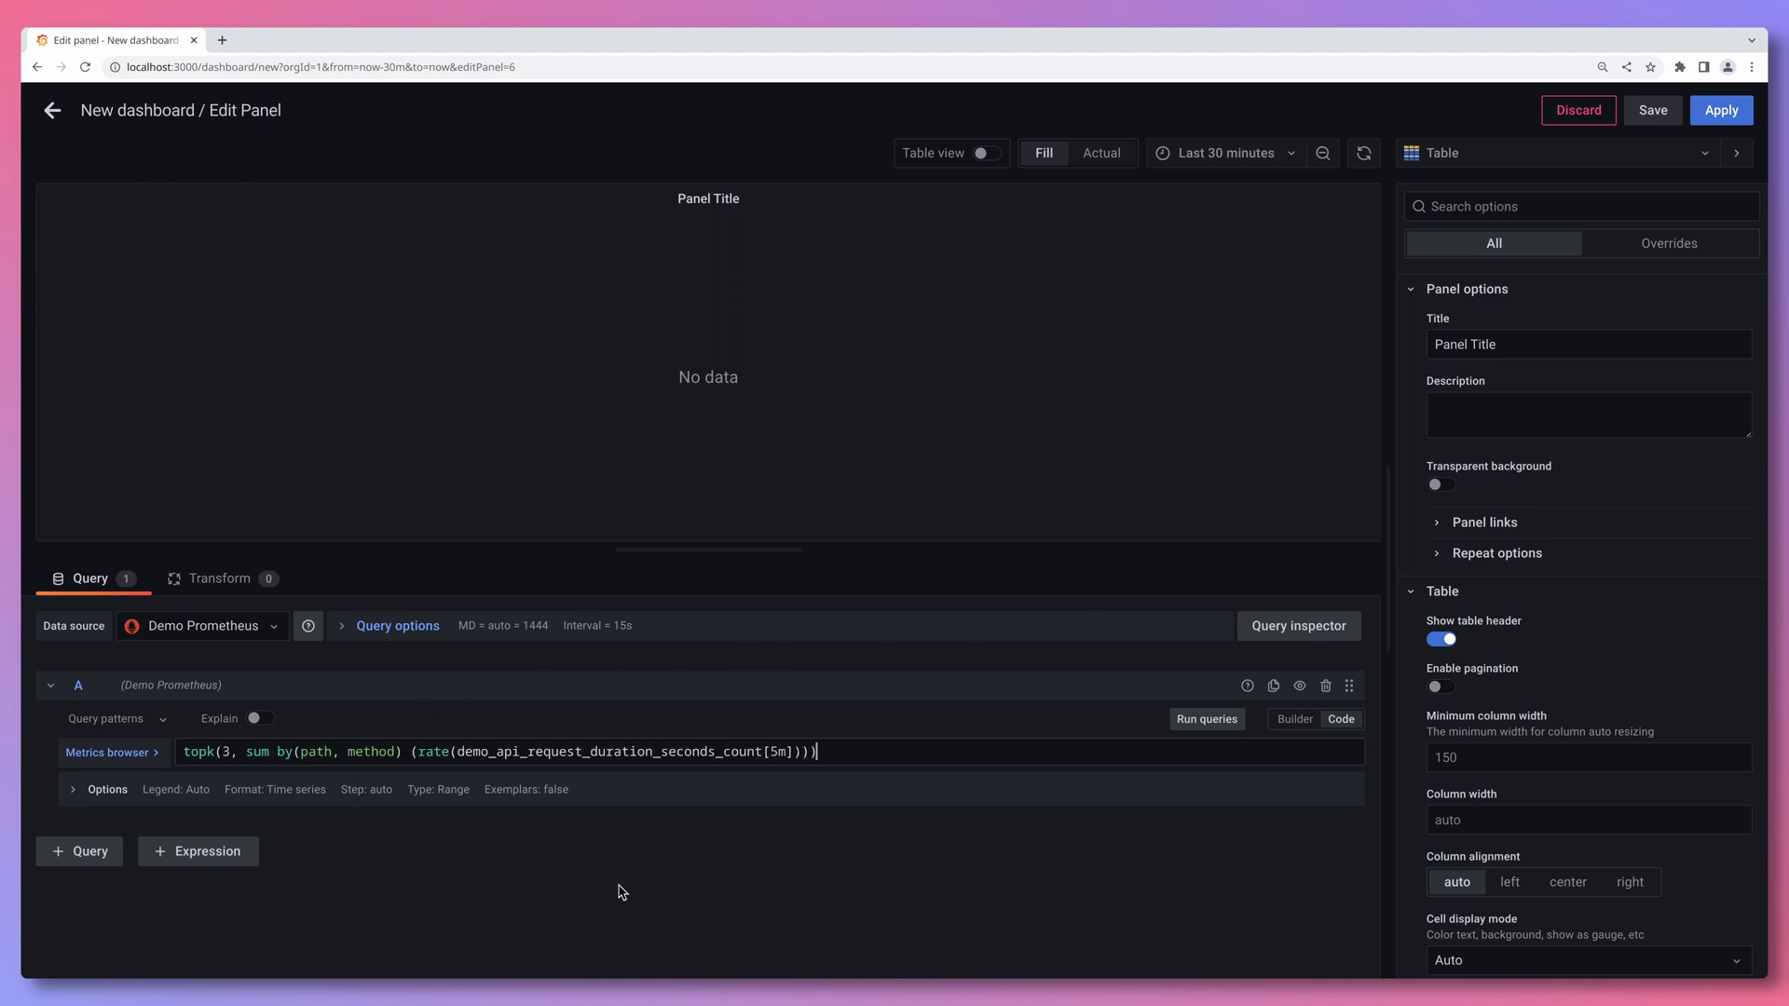
key(shift+Return)
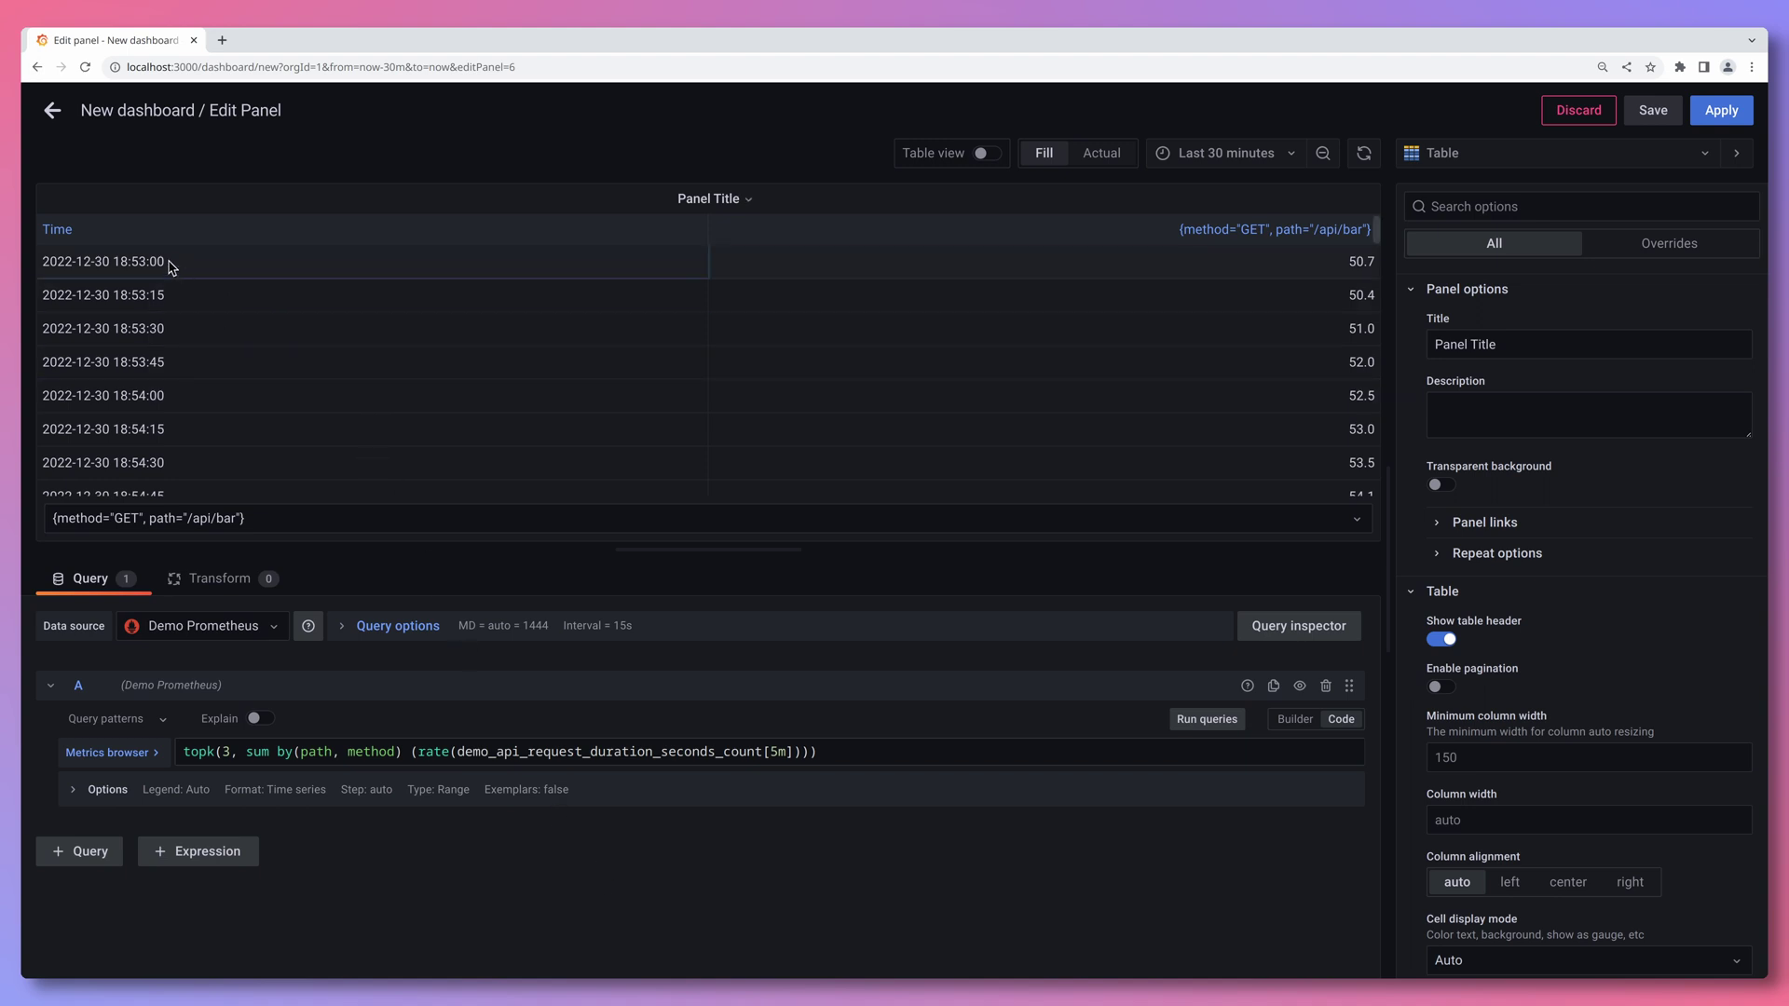
scroll(219, 354, down, 10)
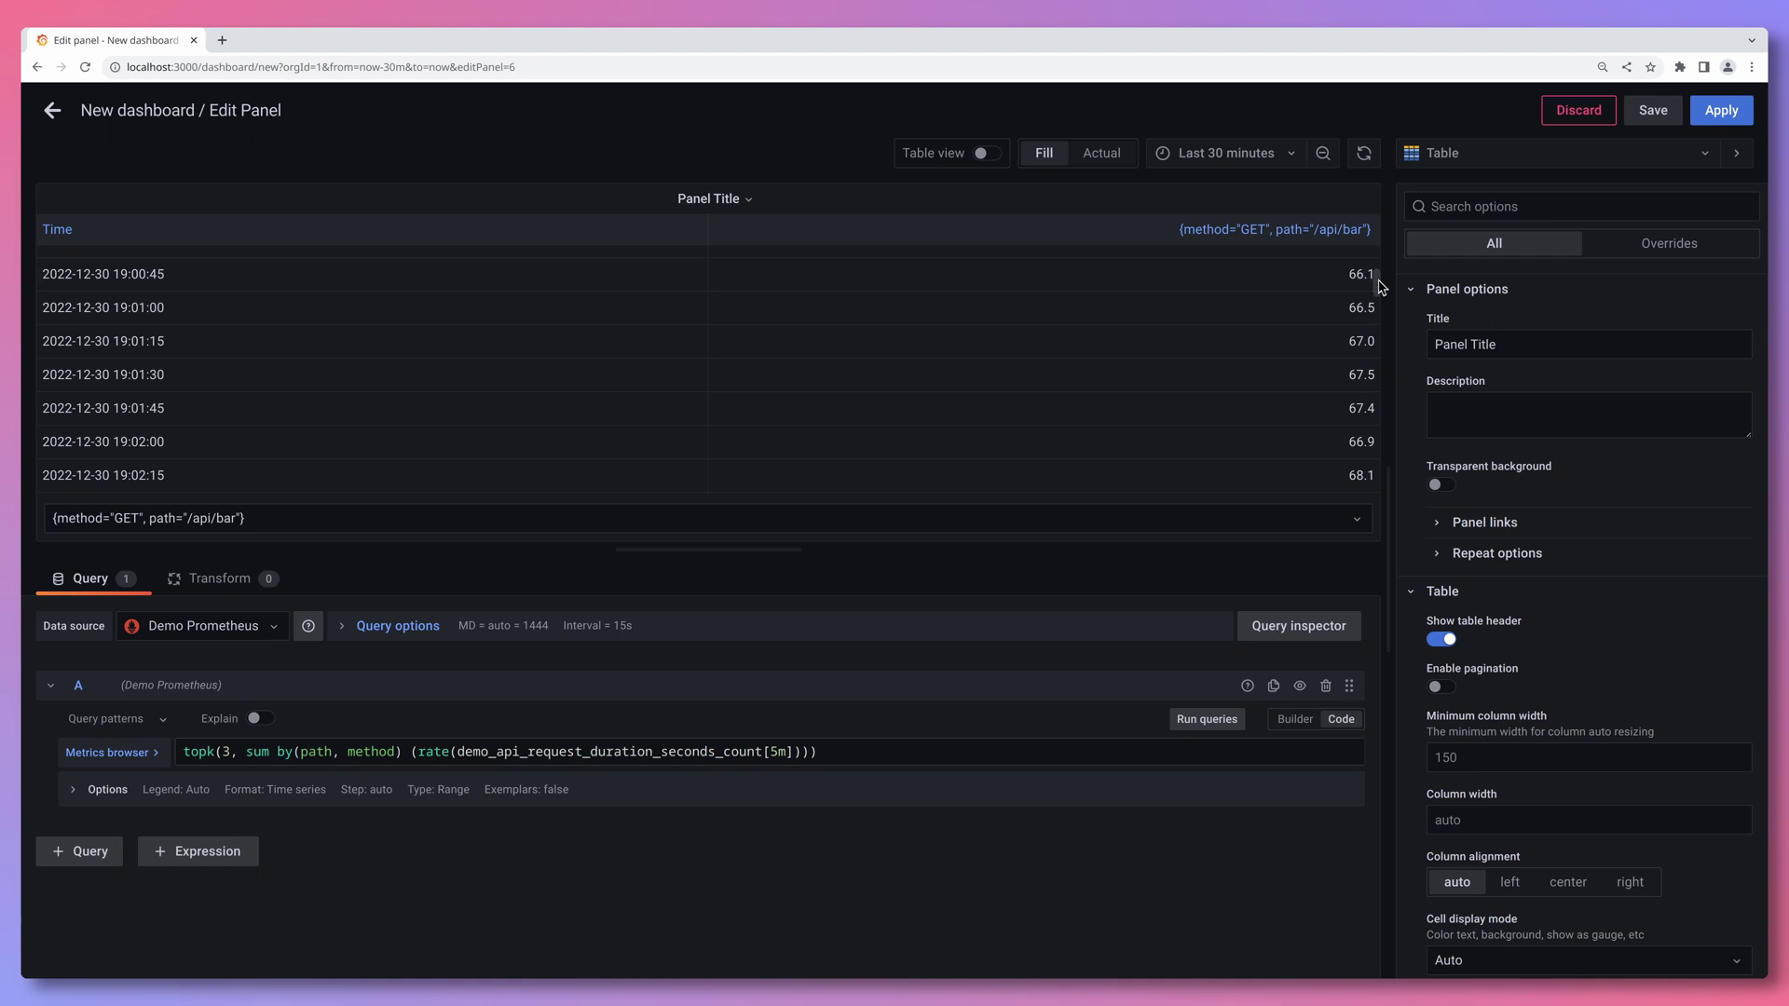
drag(1378, 279, 1379, 360)
scroll(873, 371, up, 20)
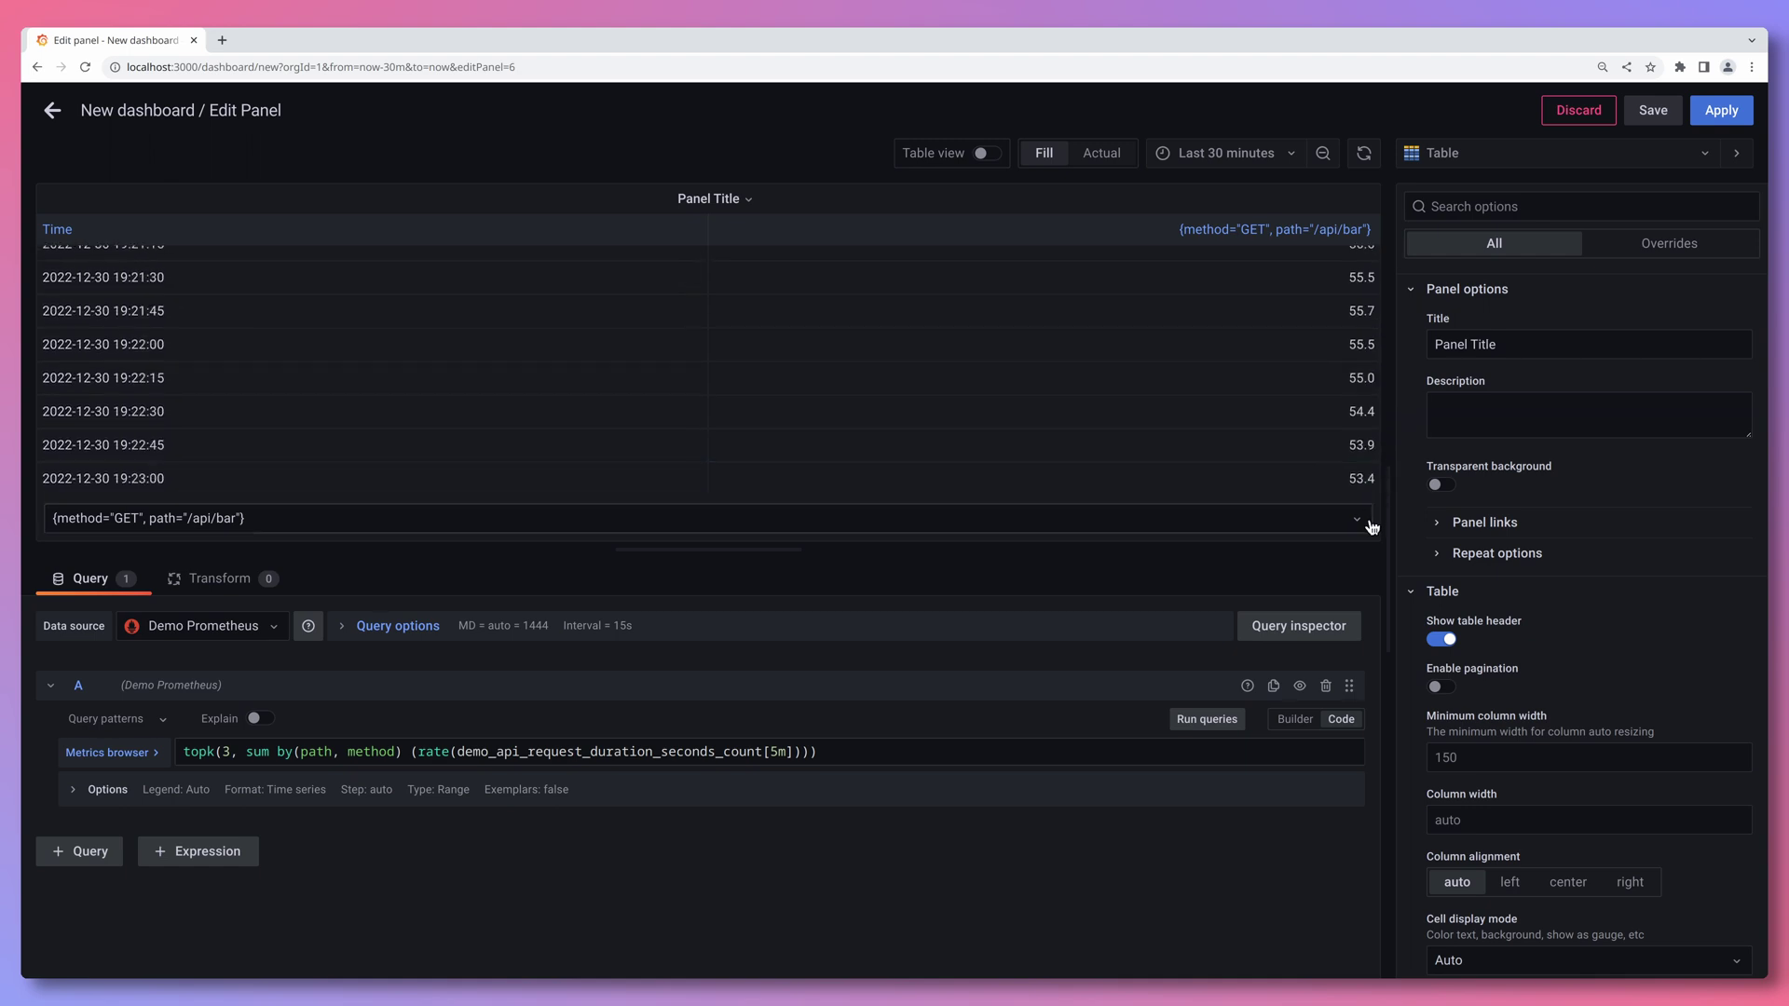
- Preview the GET /api/foo, POST /api/bar and GET /api/bar series in the table
click(427, 519)
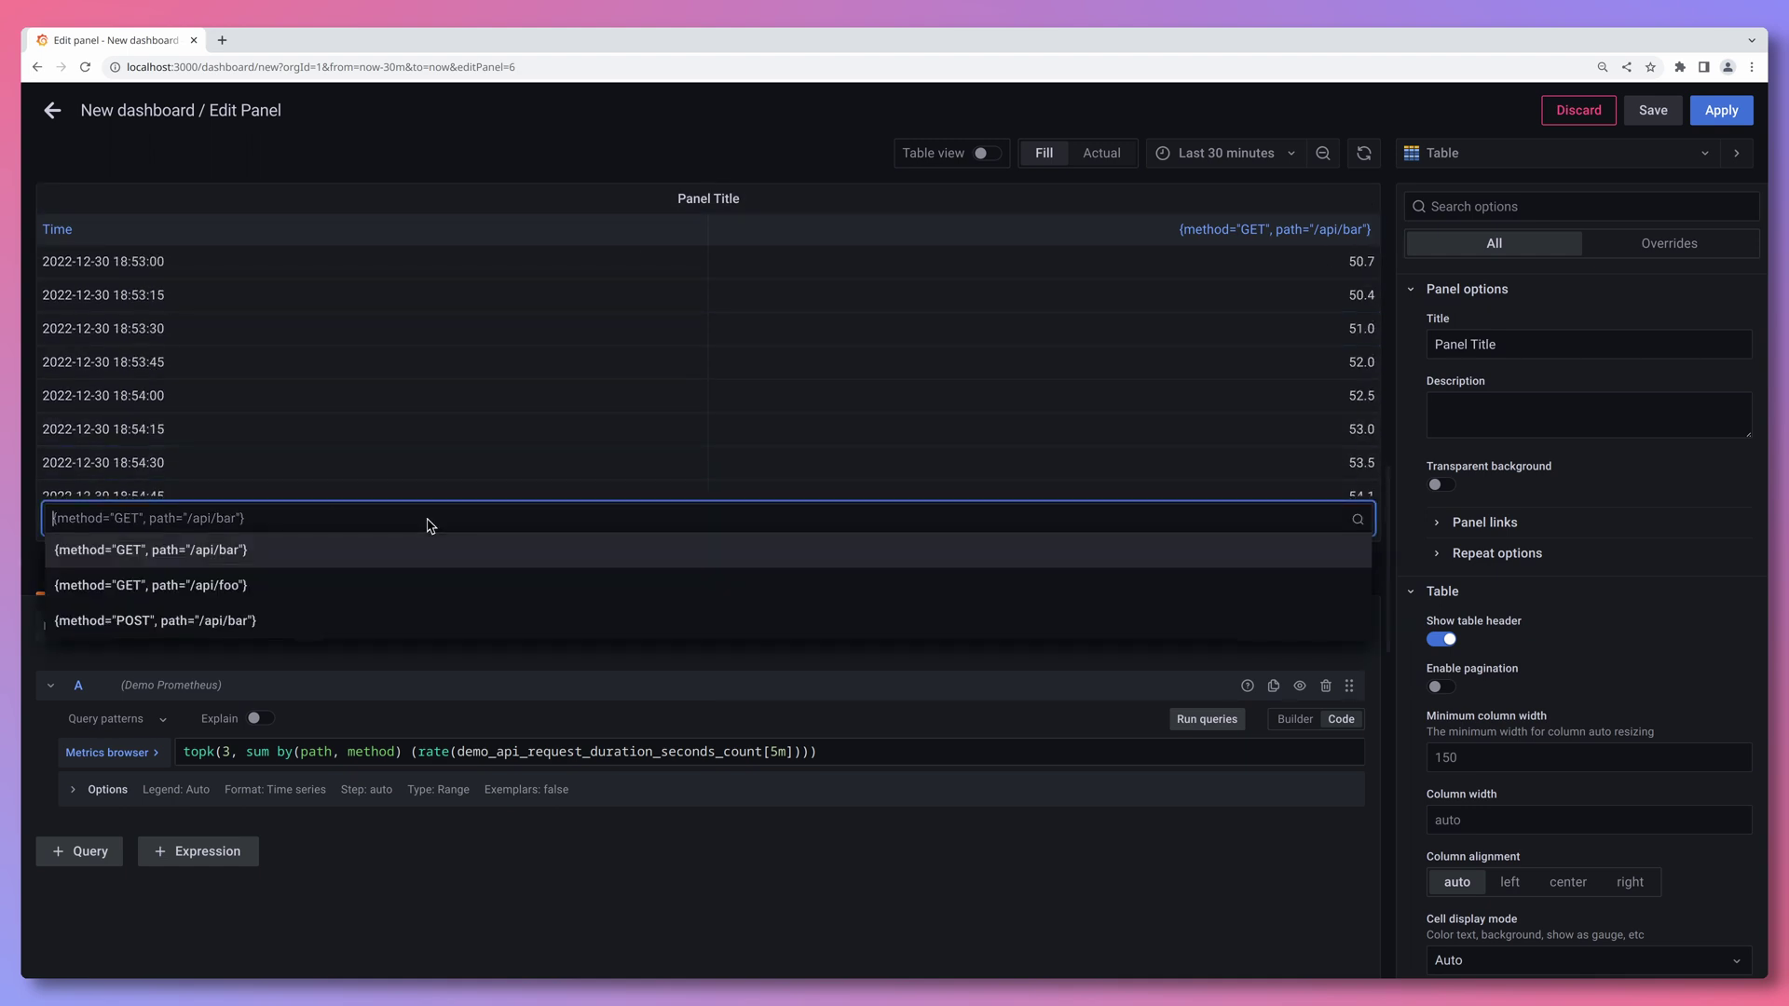
click(349, 592)
click(327, 517)
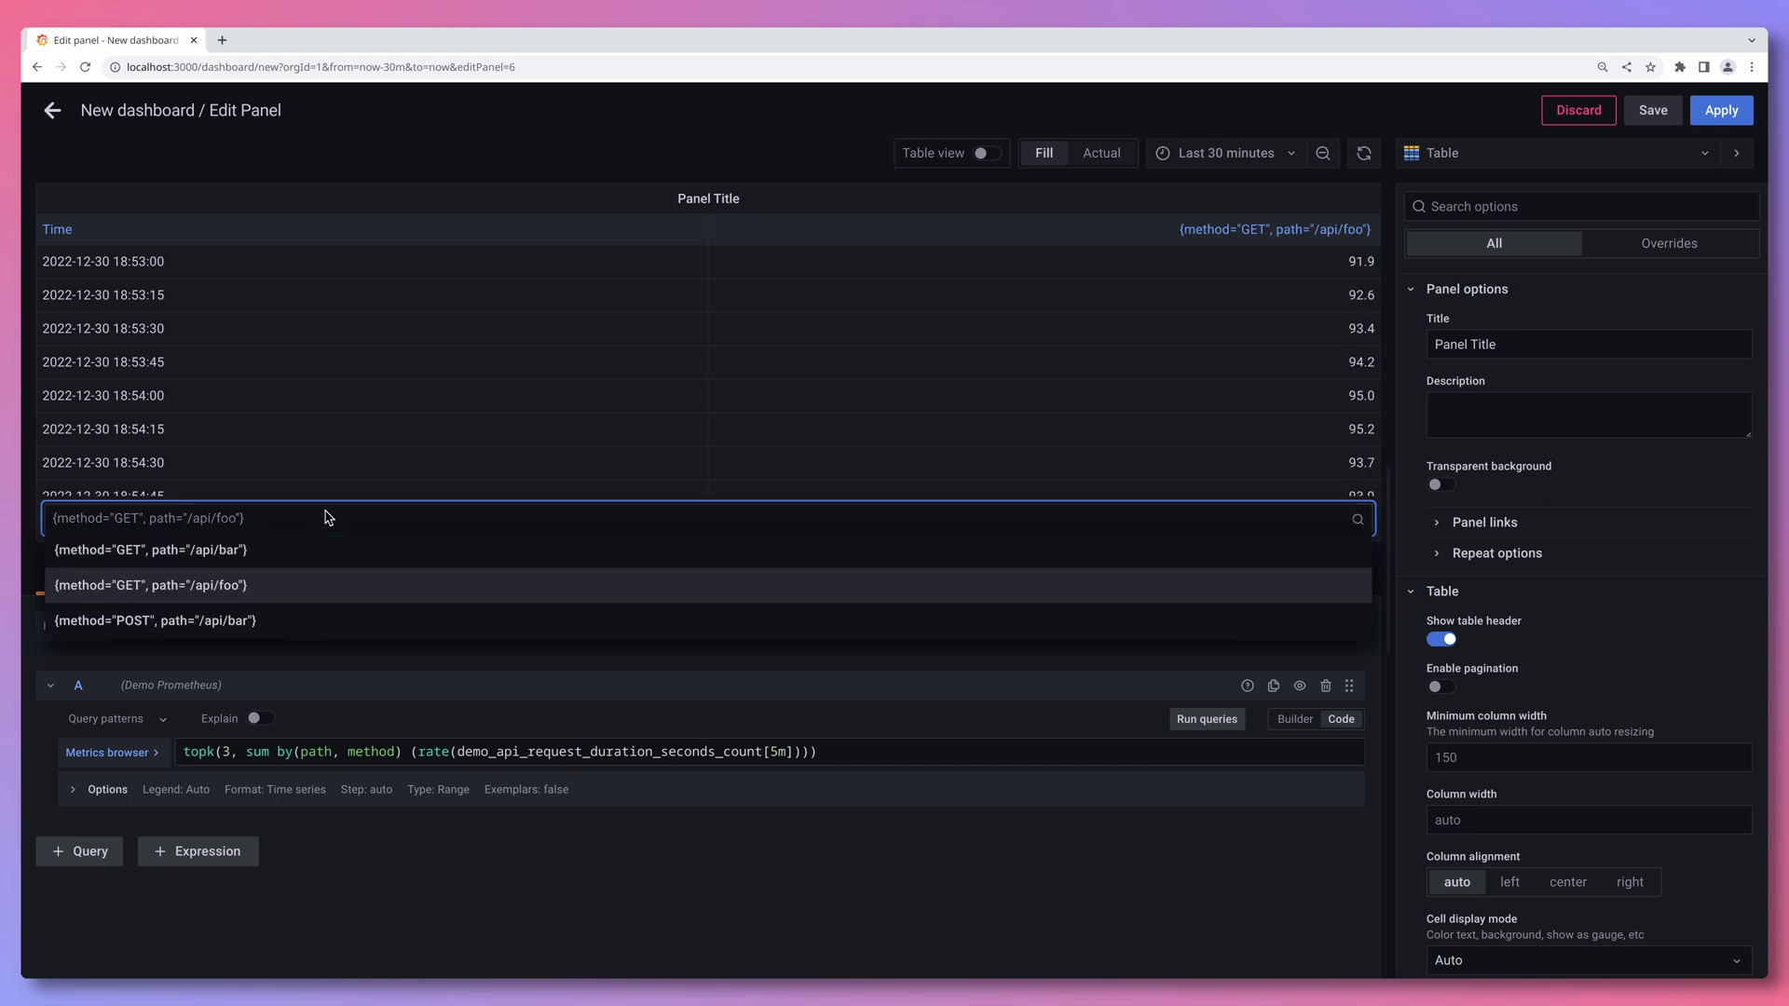
click(277, 623)
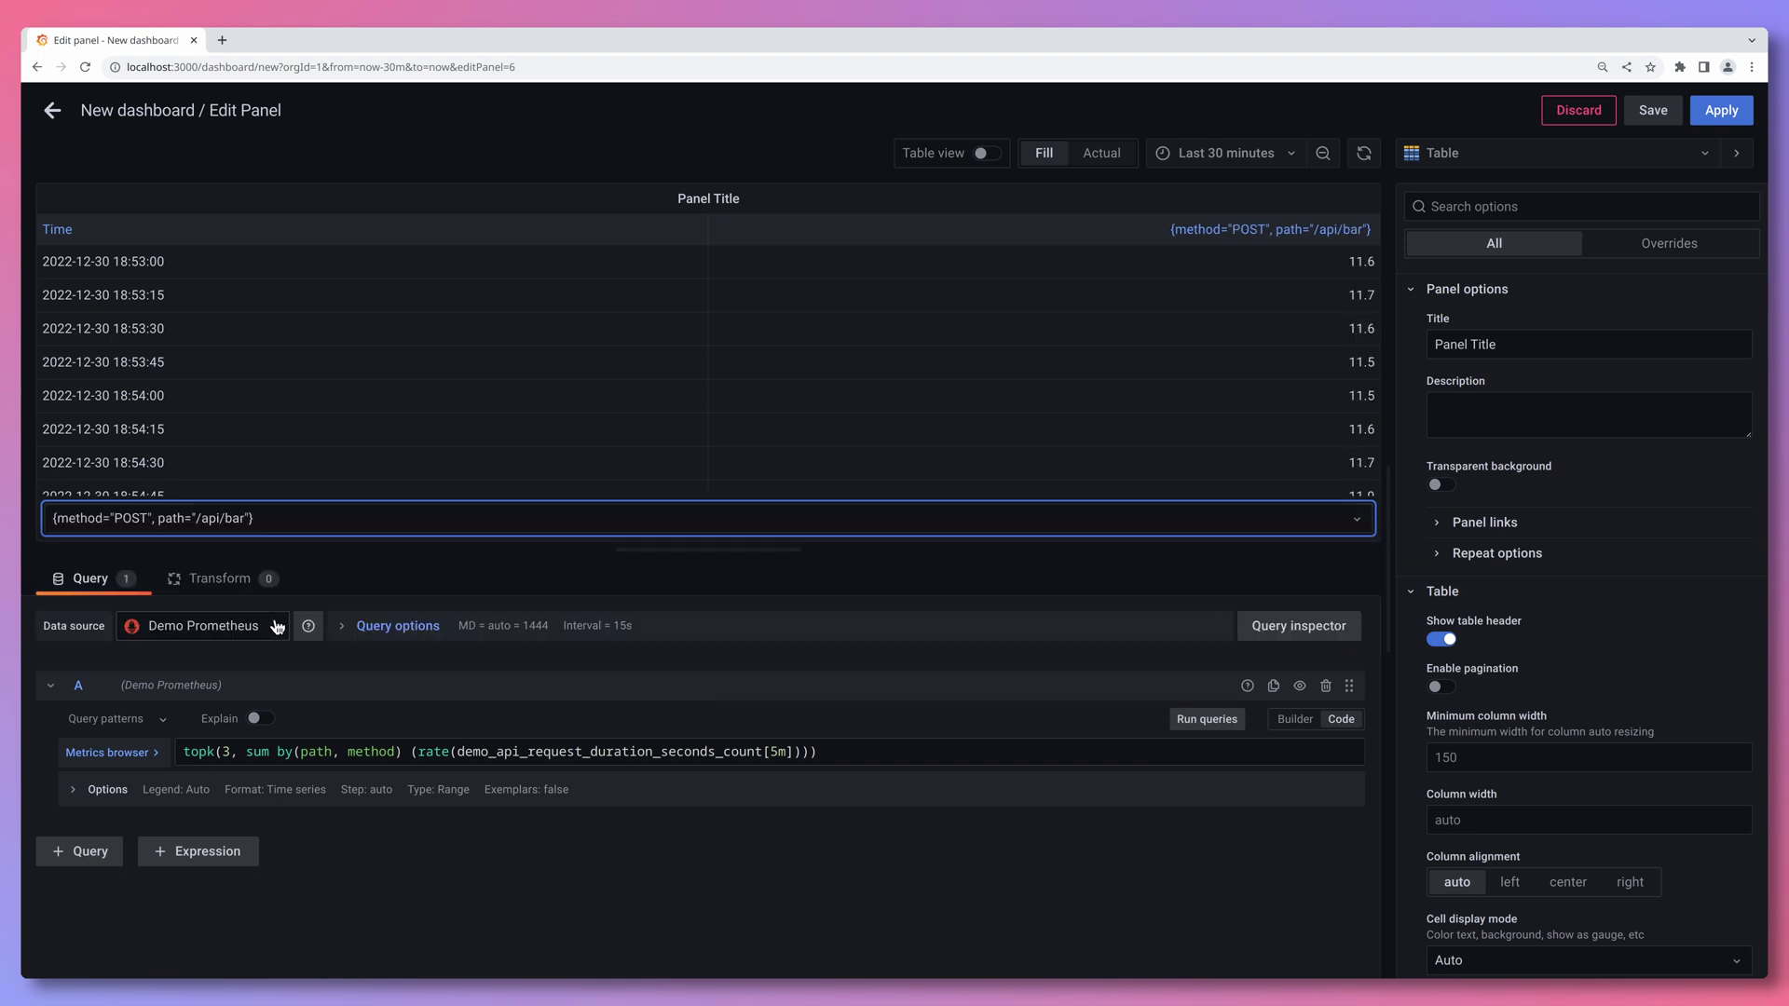
click(261, 518)
click(263, 552)
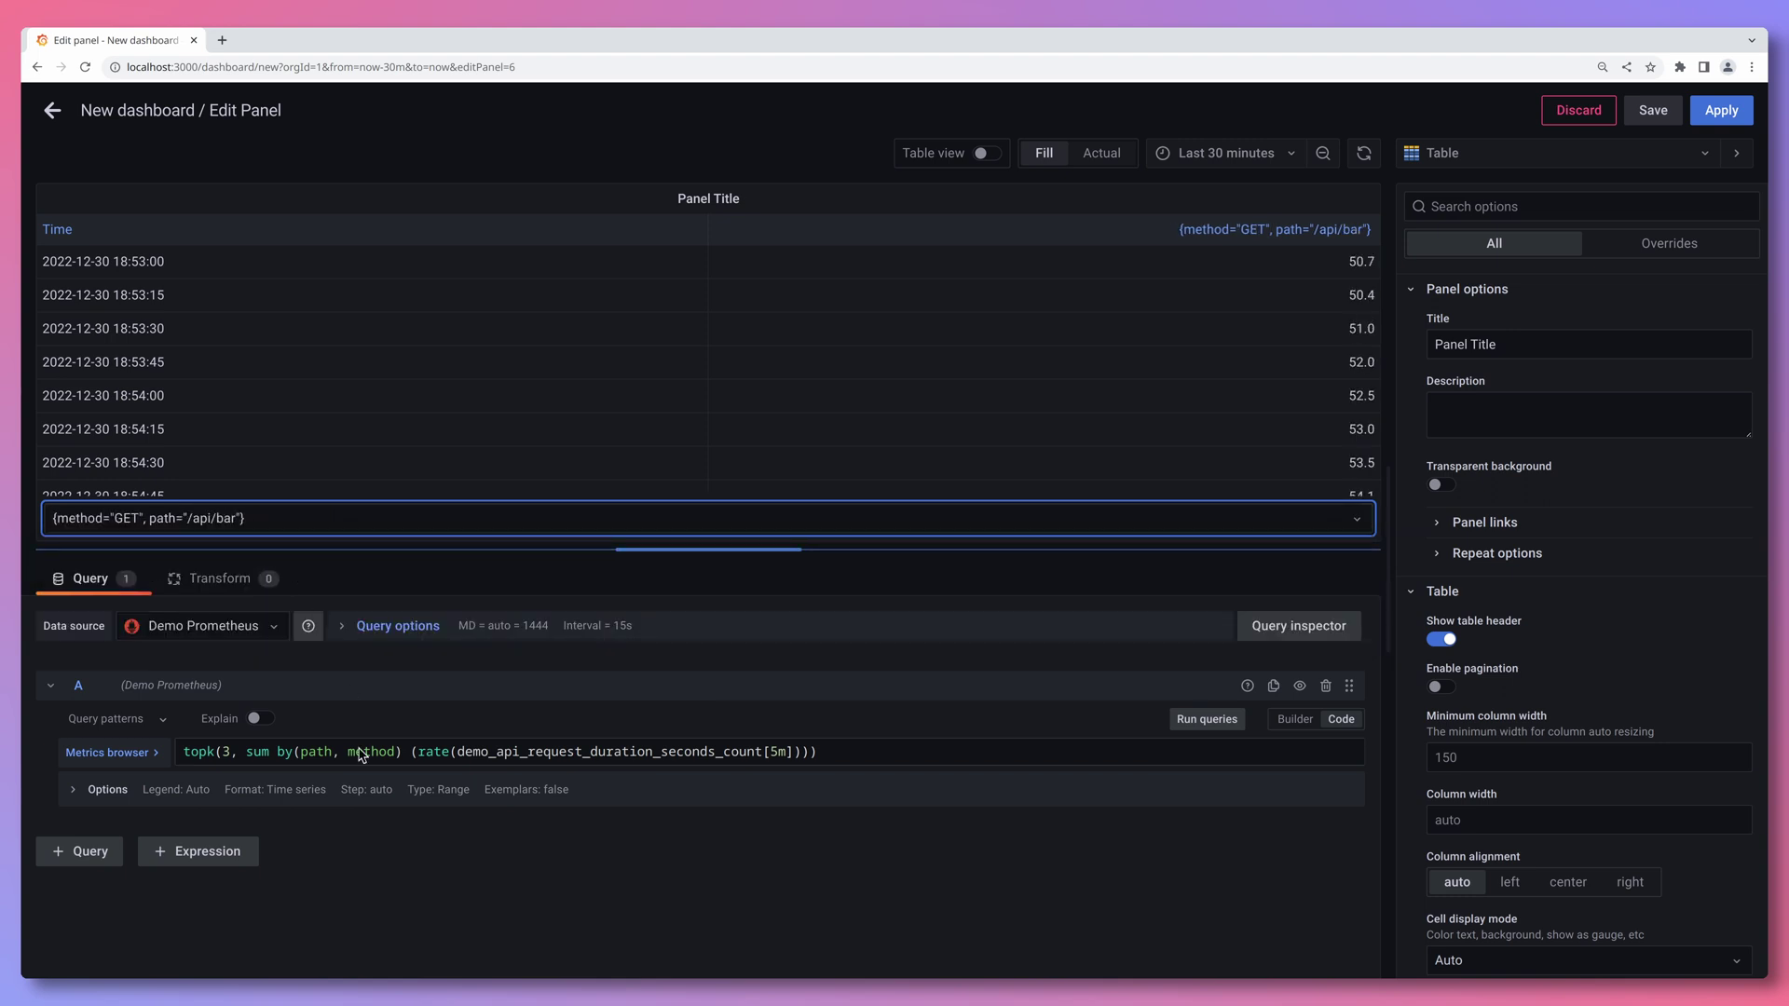
click(399, 853)
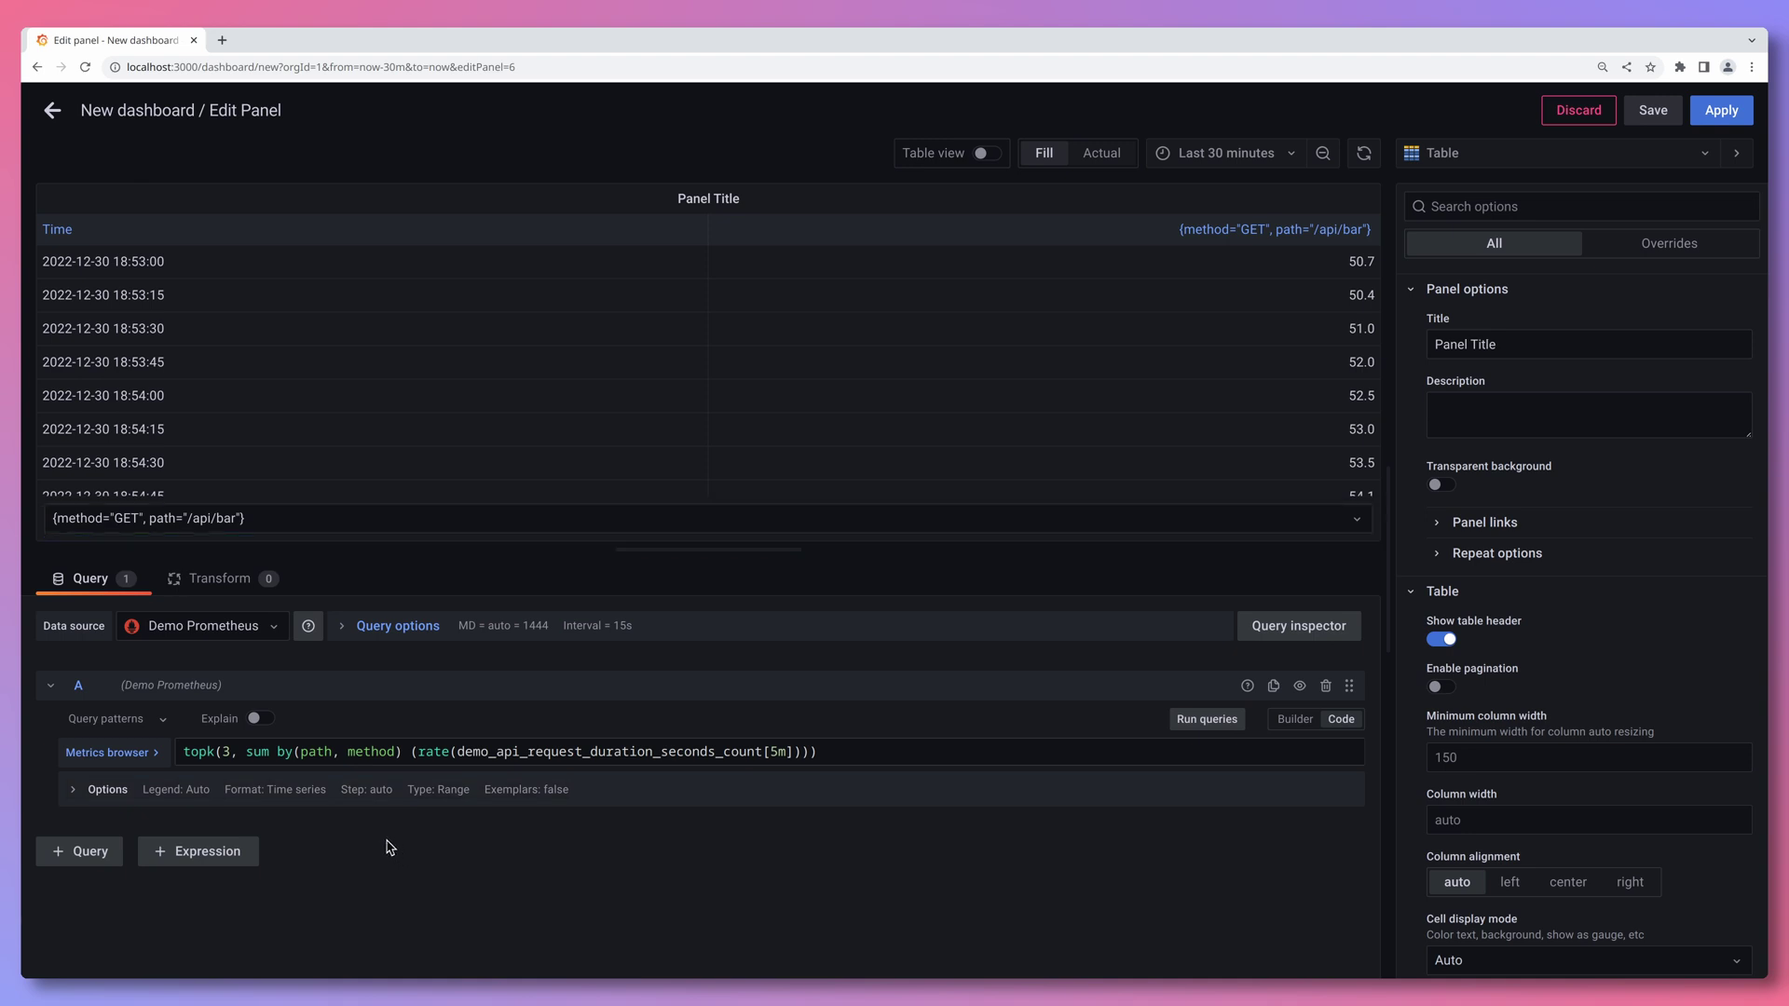
click(295, 790)
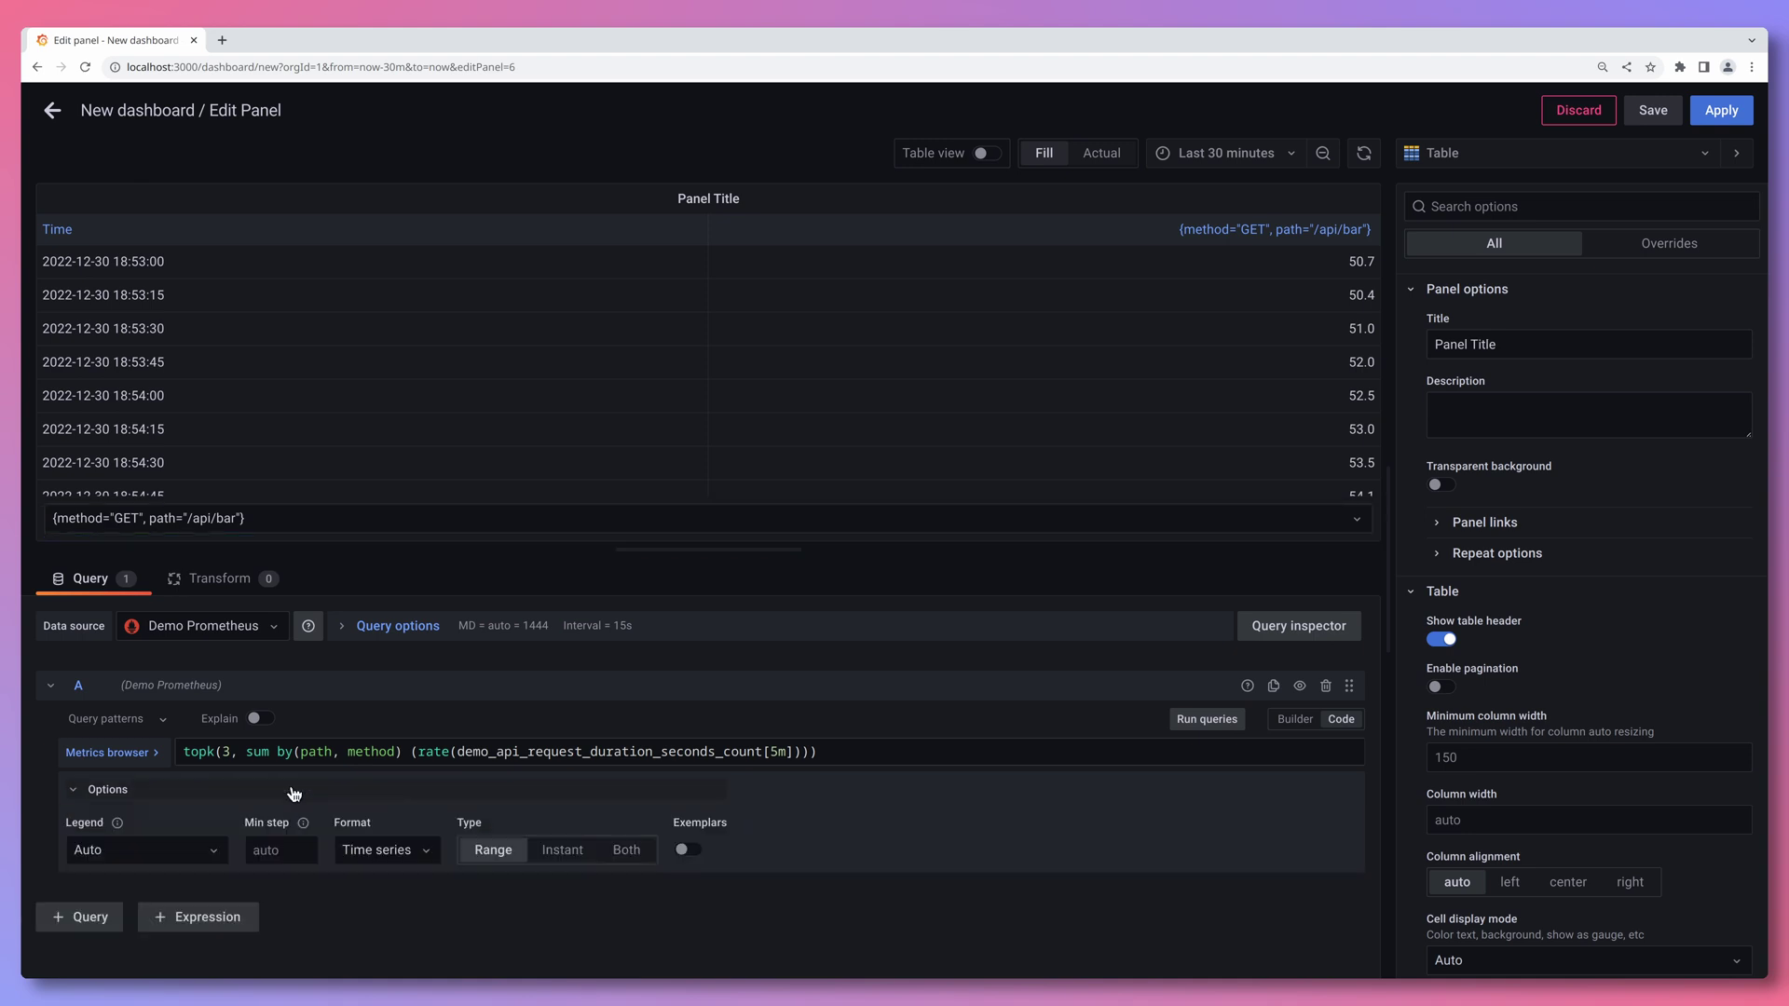
- Set the query Format to Table and Type to Instant, then rerun it
click(373, 852)
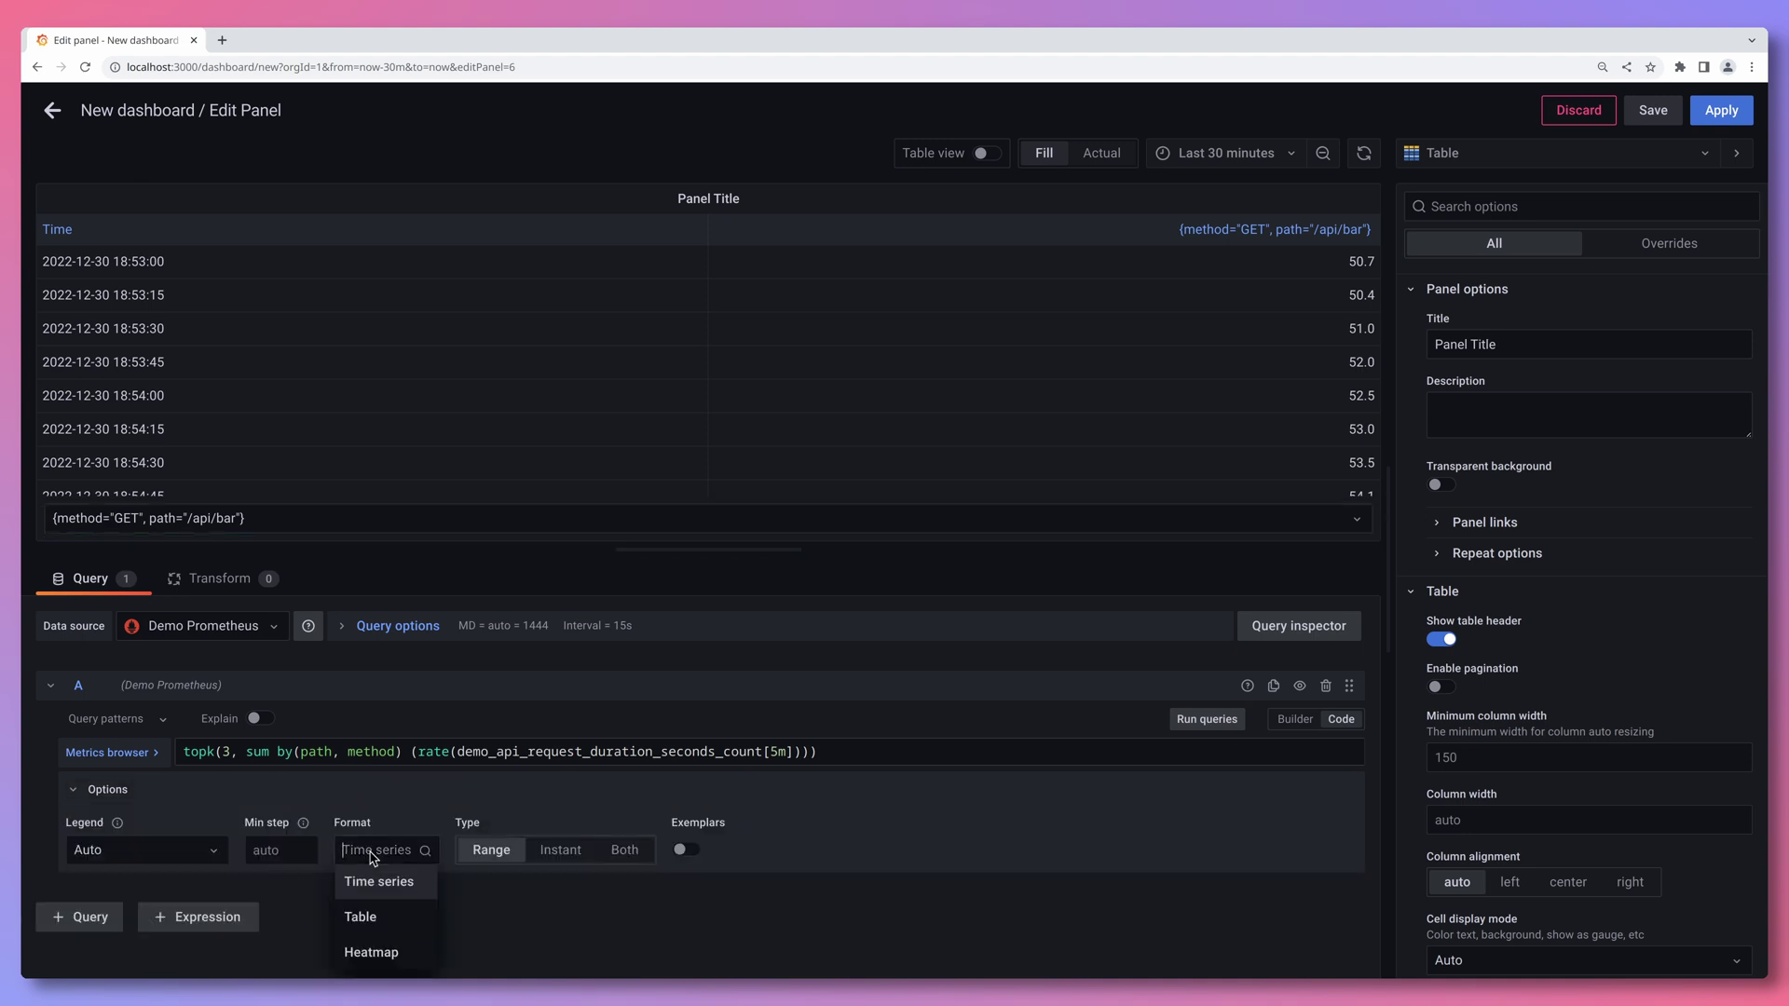
click(385, 919)
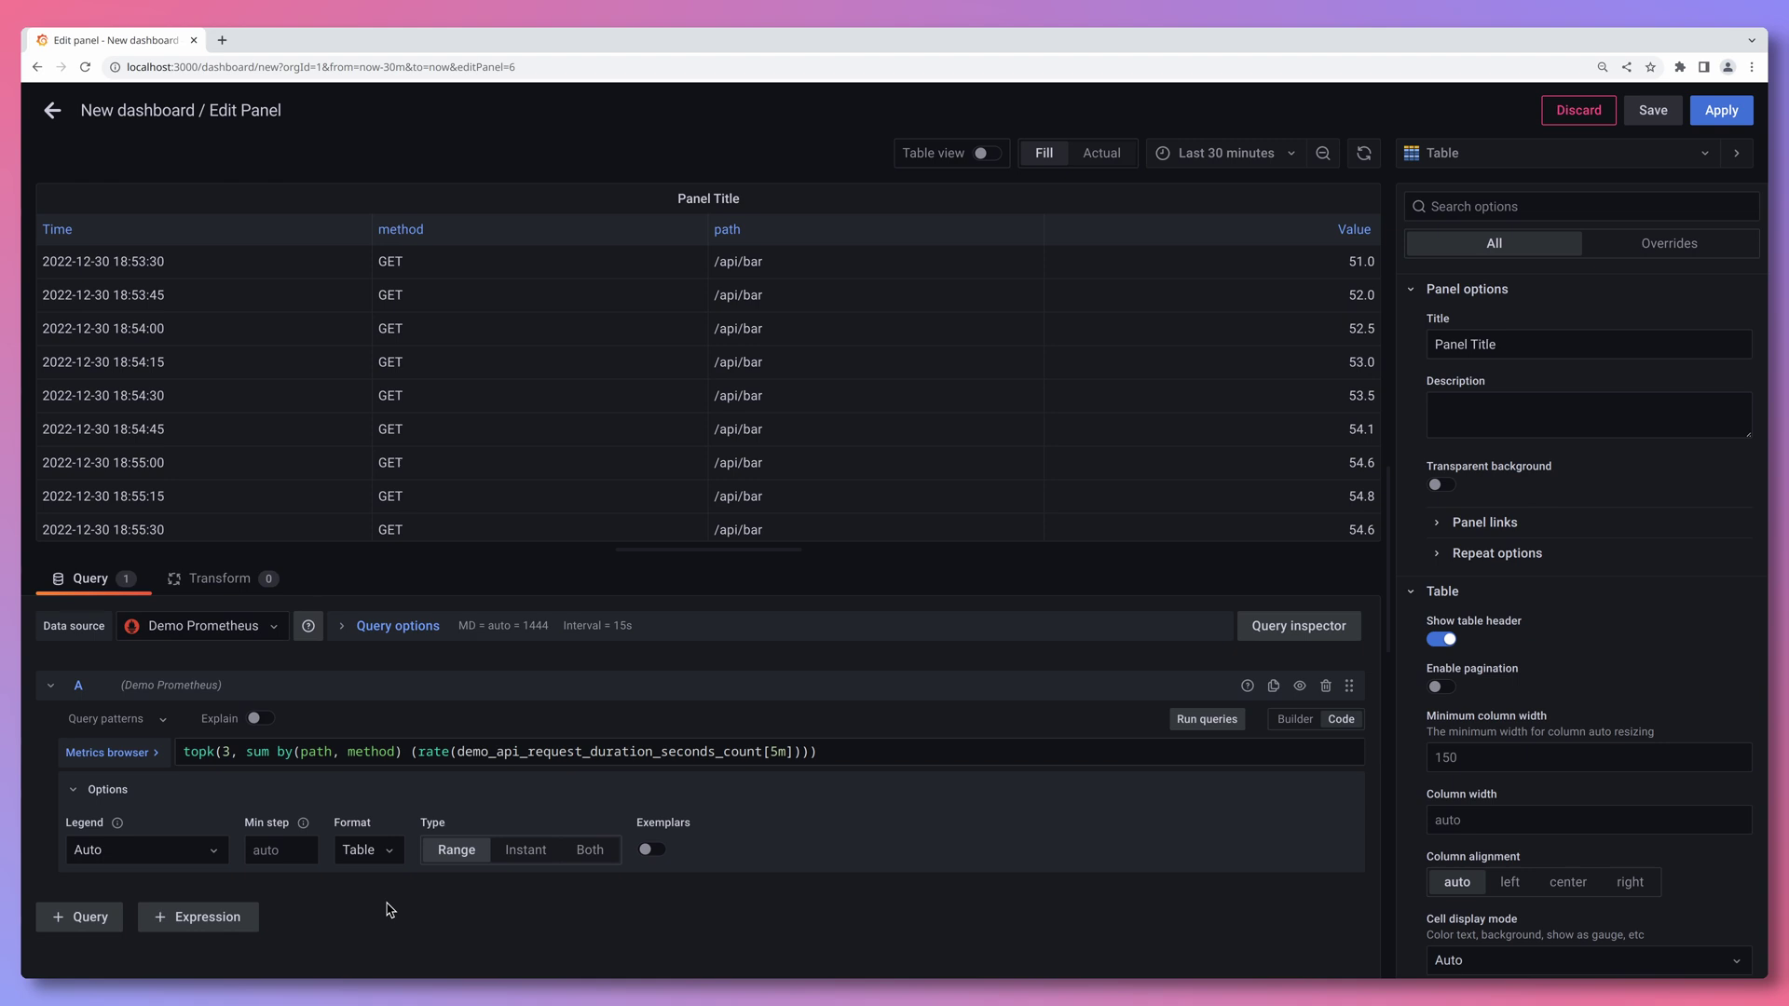
click(525, 852)
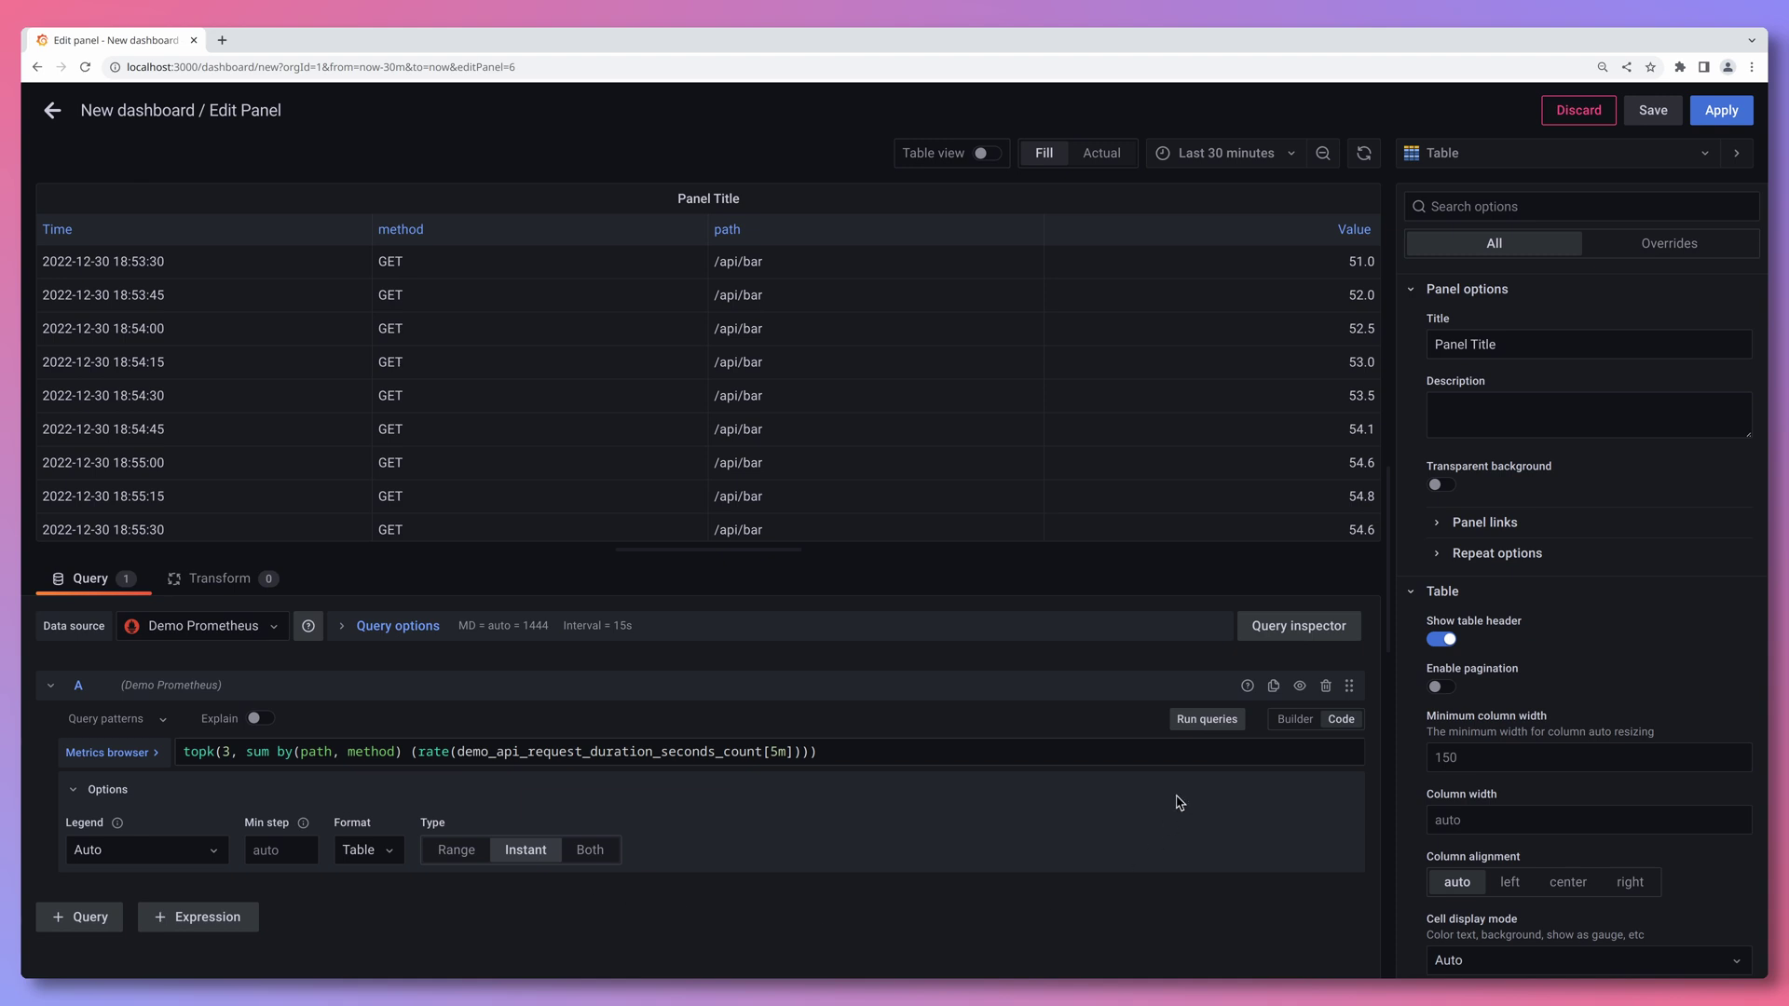
click(1210, 721)
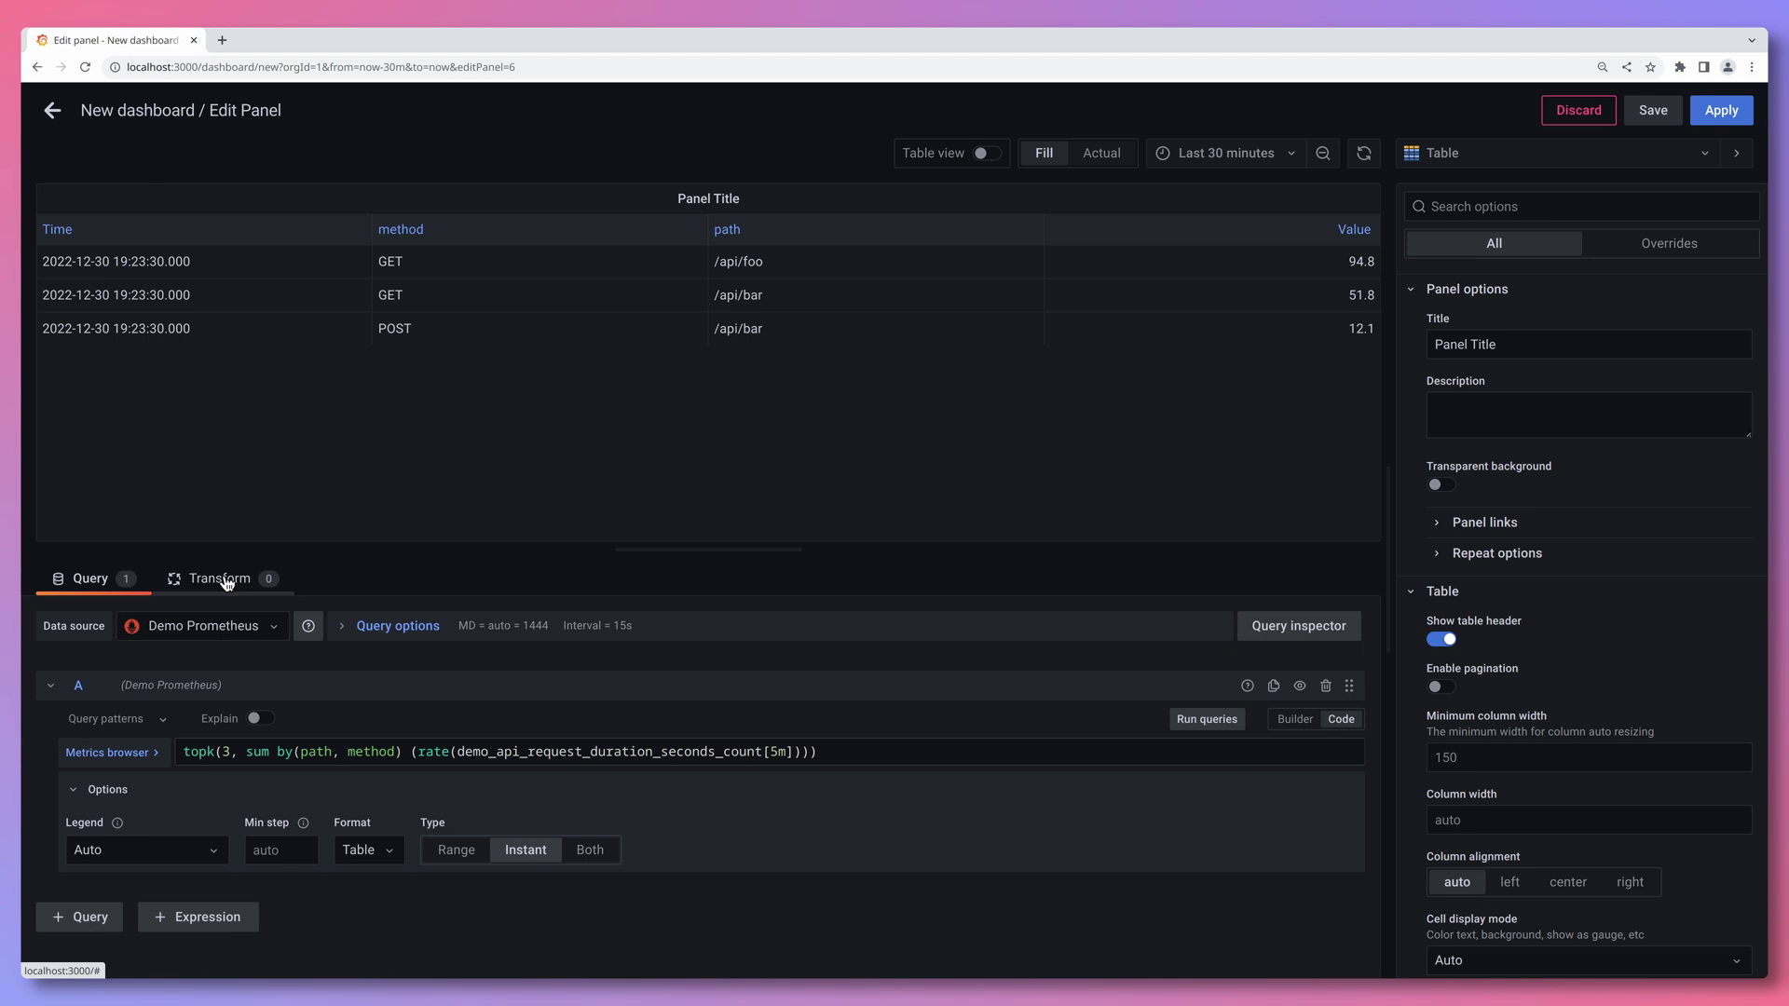
click(225, 580)
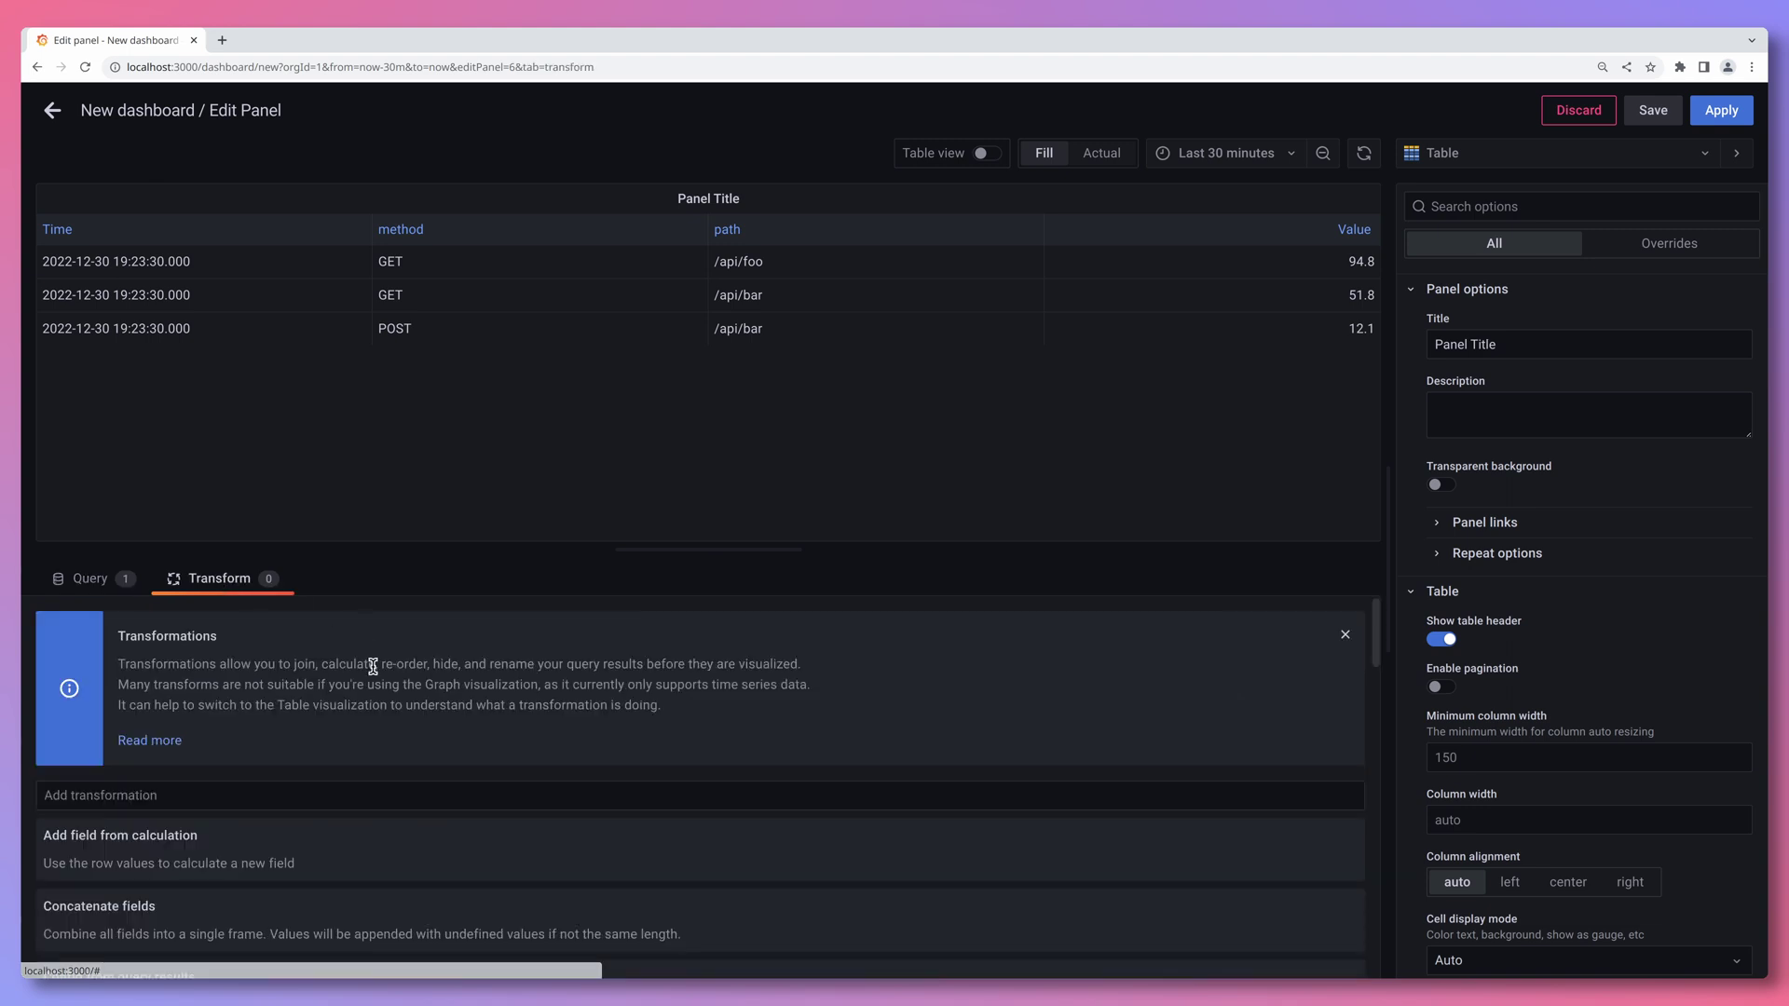
scroll(373, 666, down, 3)
scroll(373, 667, down, 7)
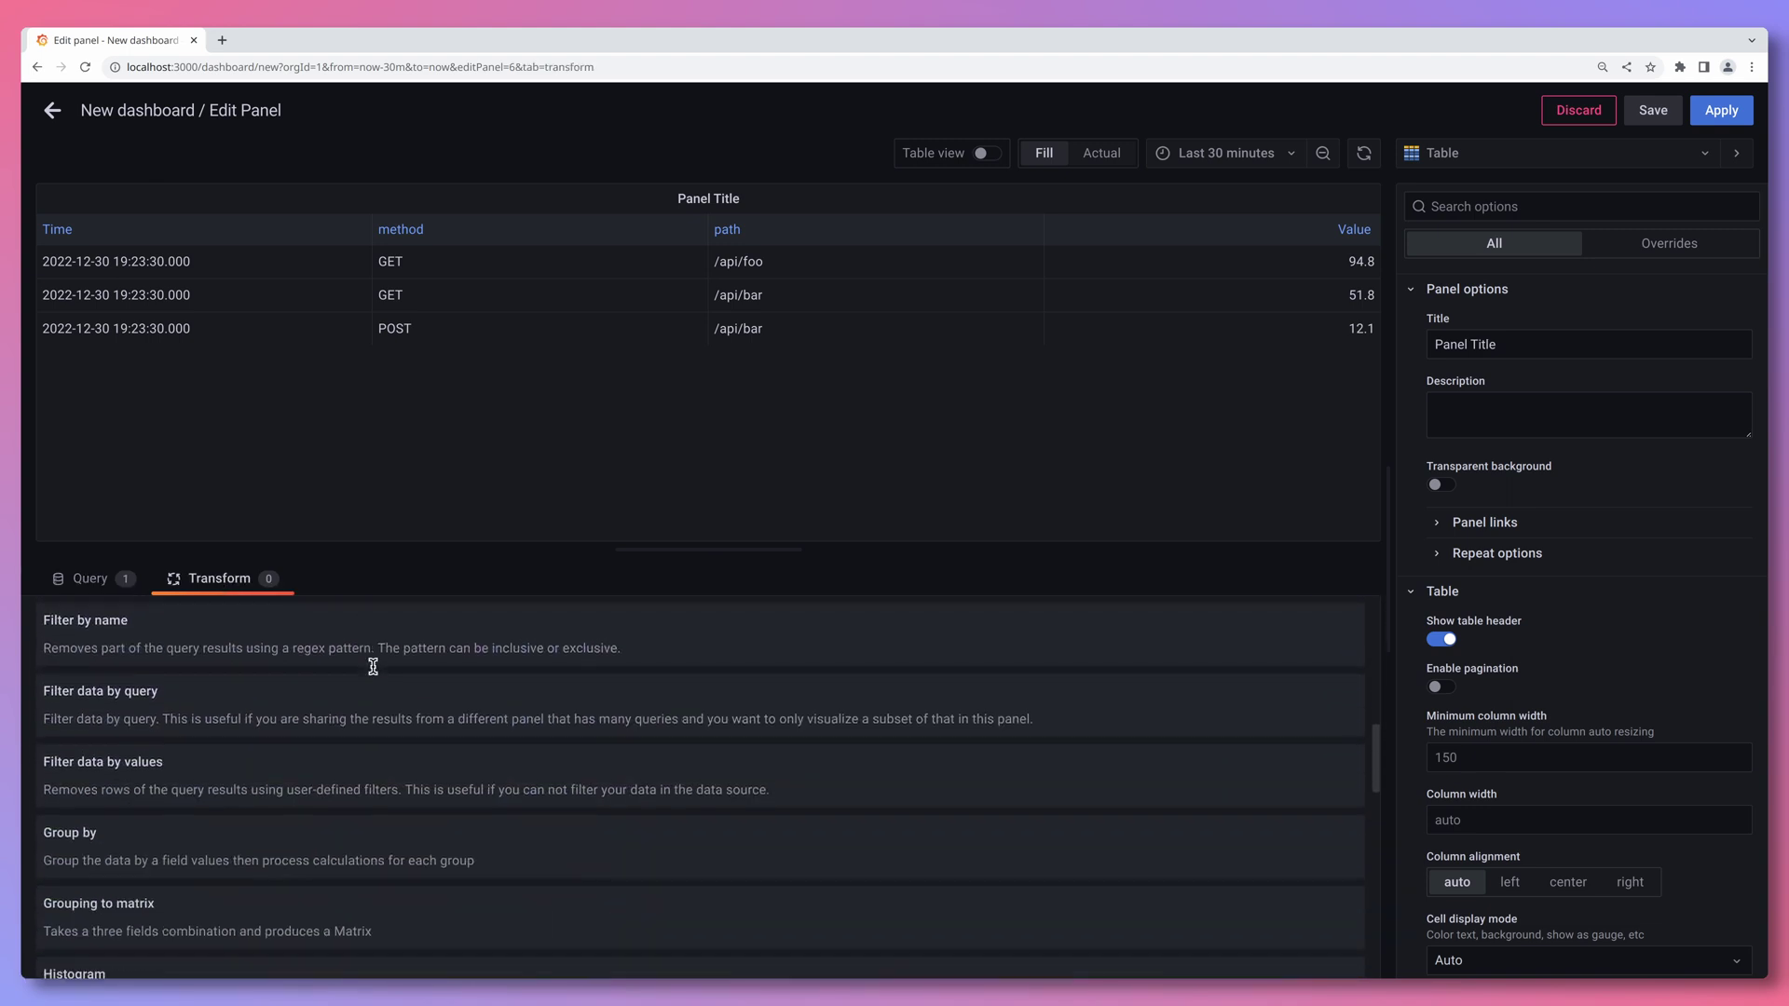
scroll(373, 666, down, 6)
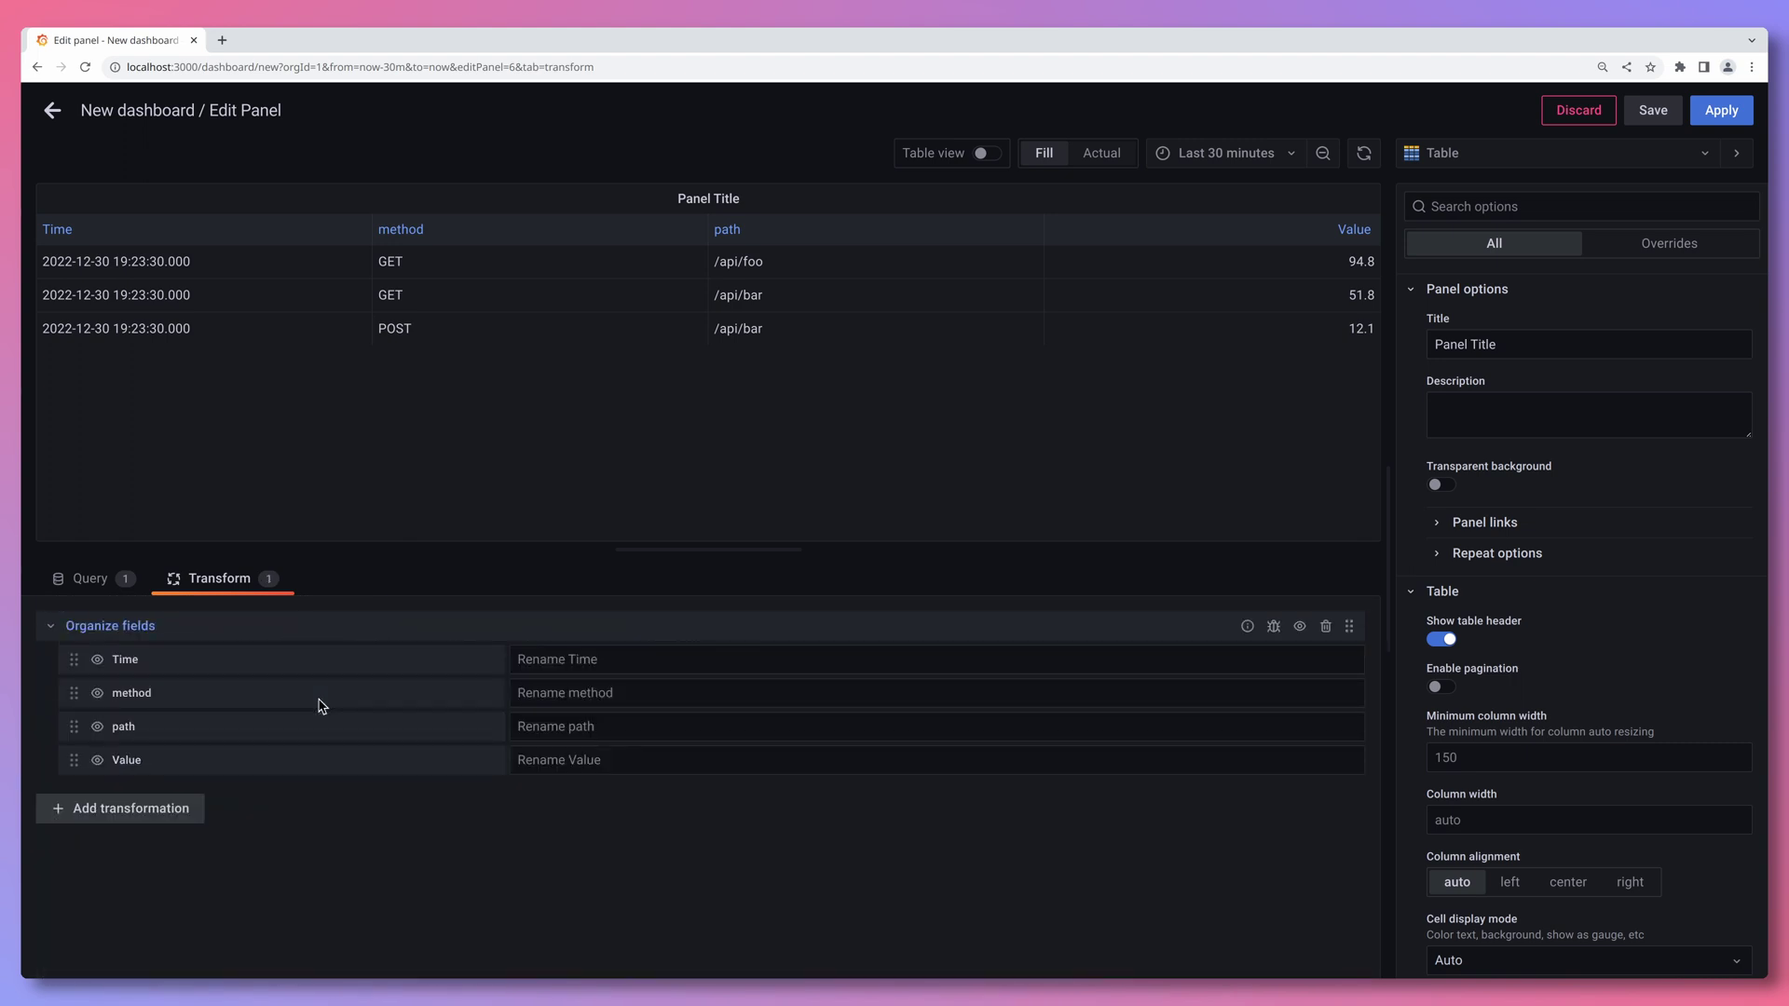
click(99, 660)
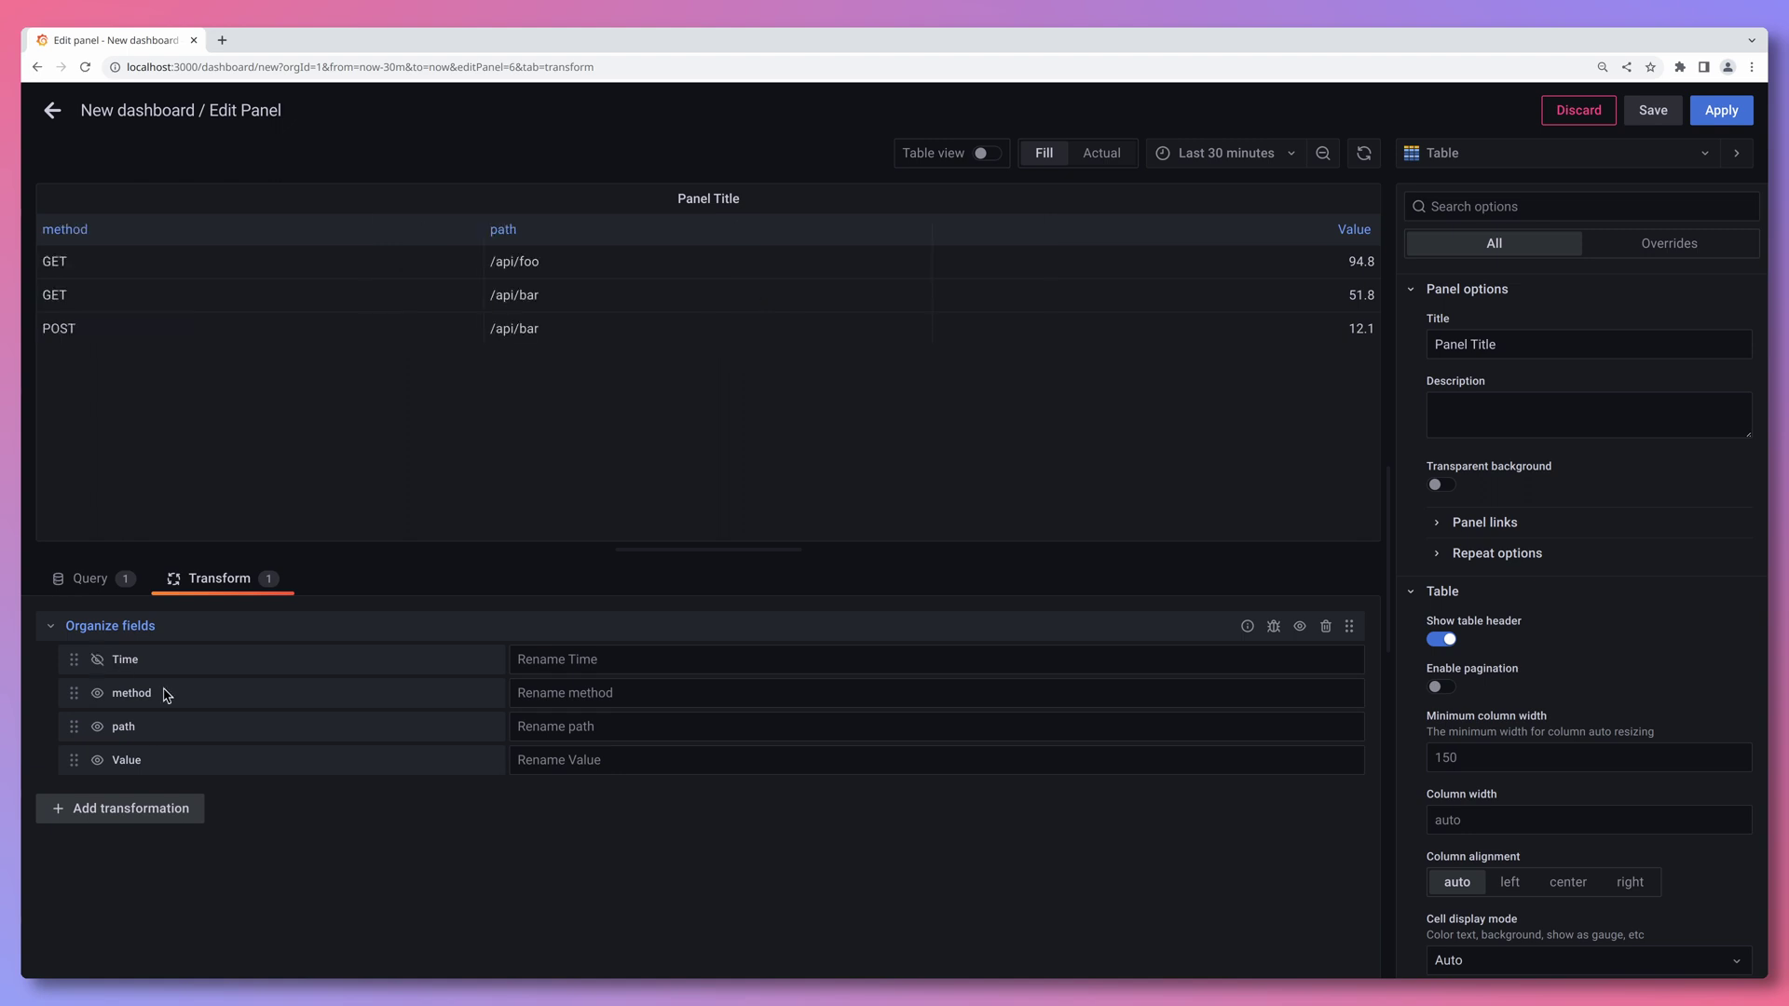
click(99, 660)
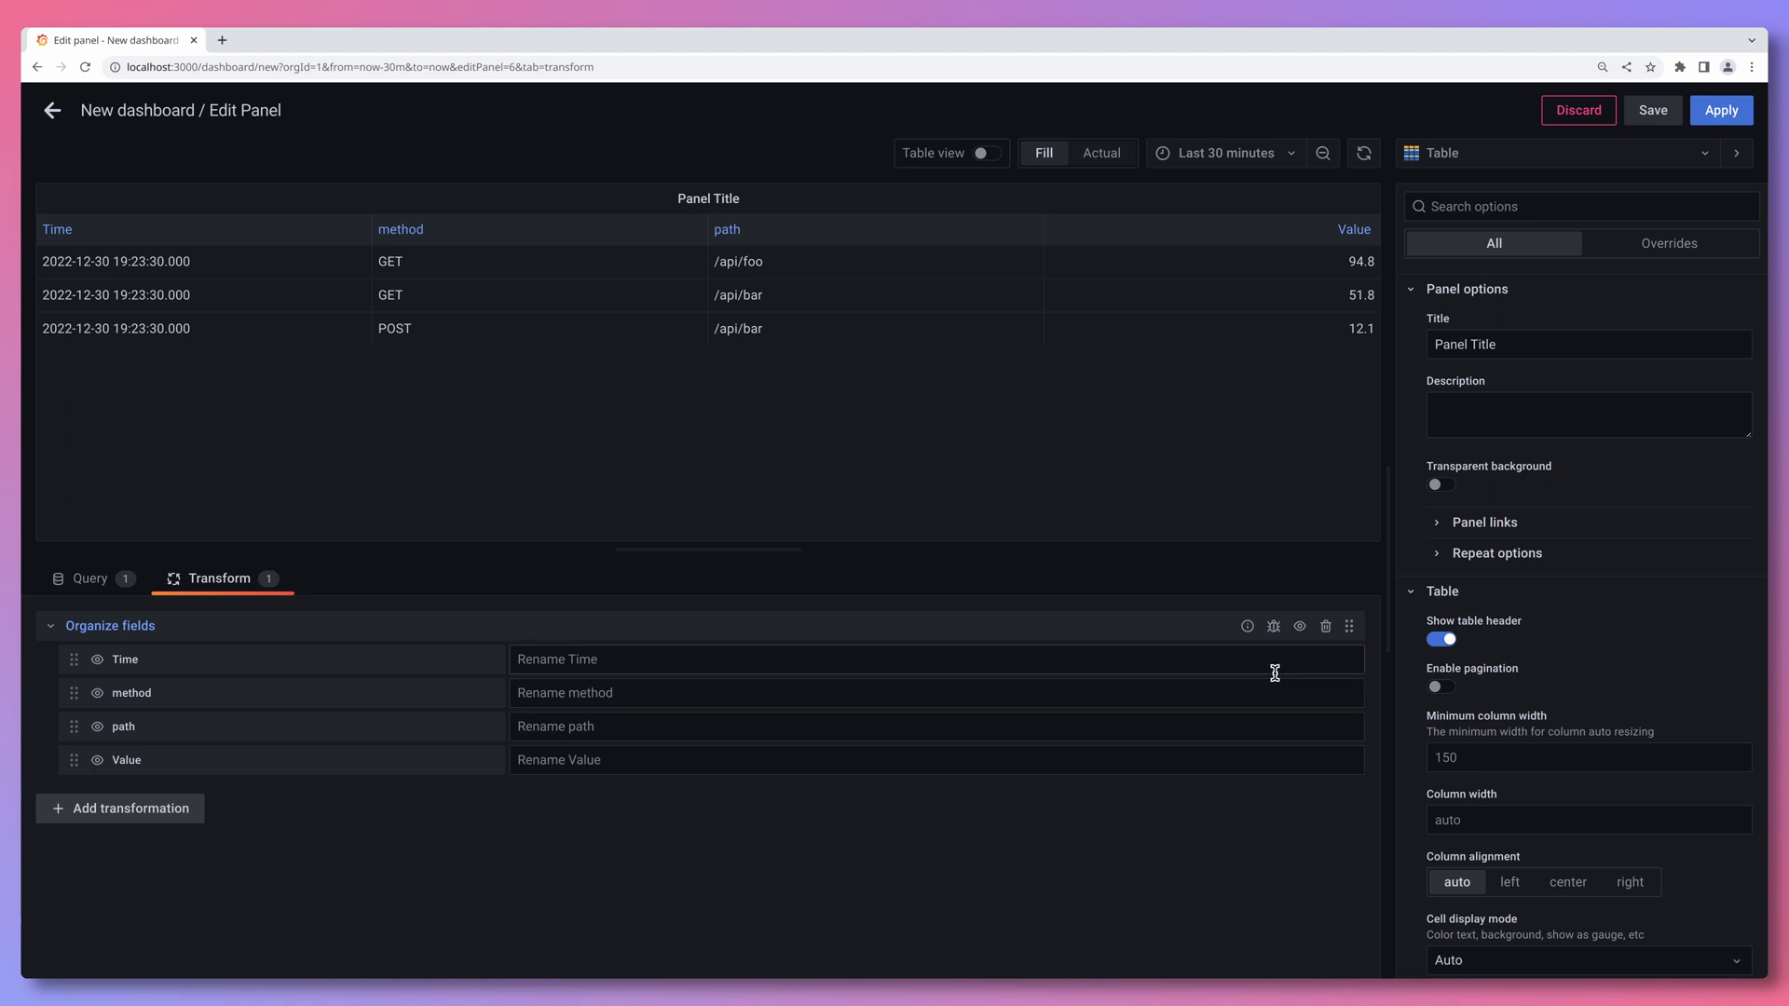
click(1325, 628)
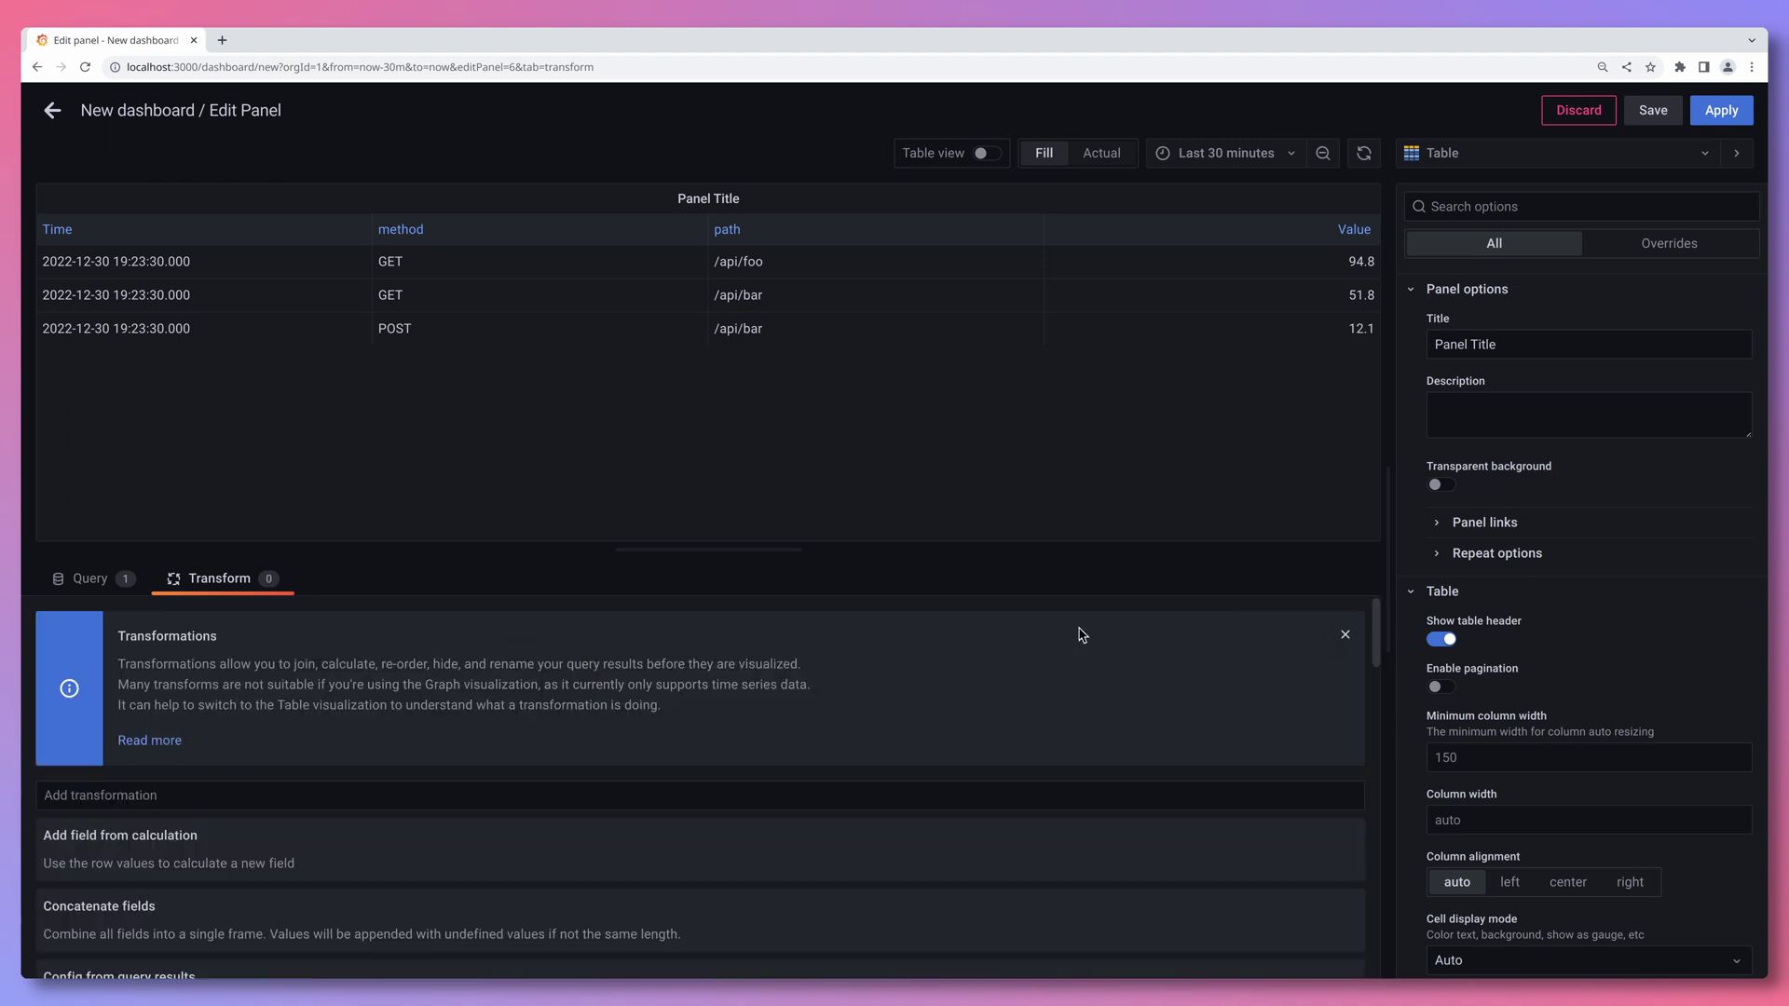
click(109, 585)
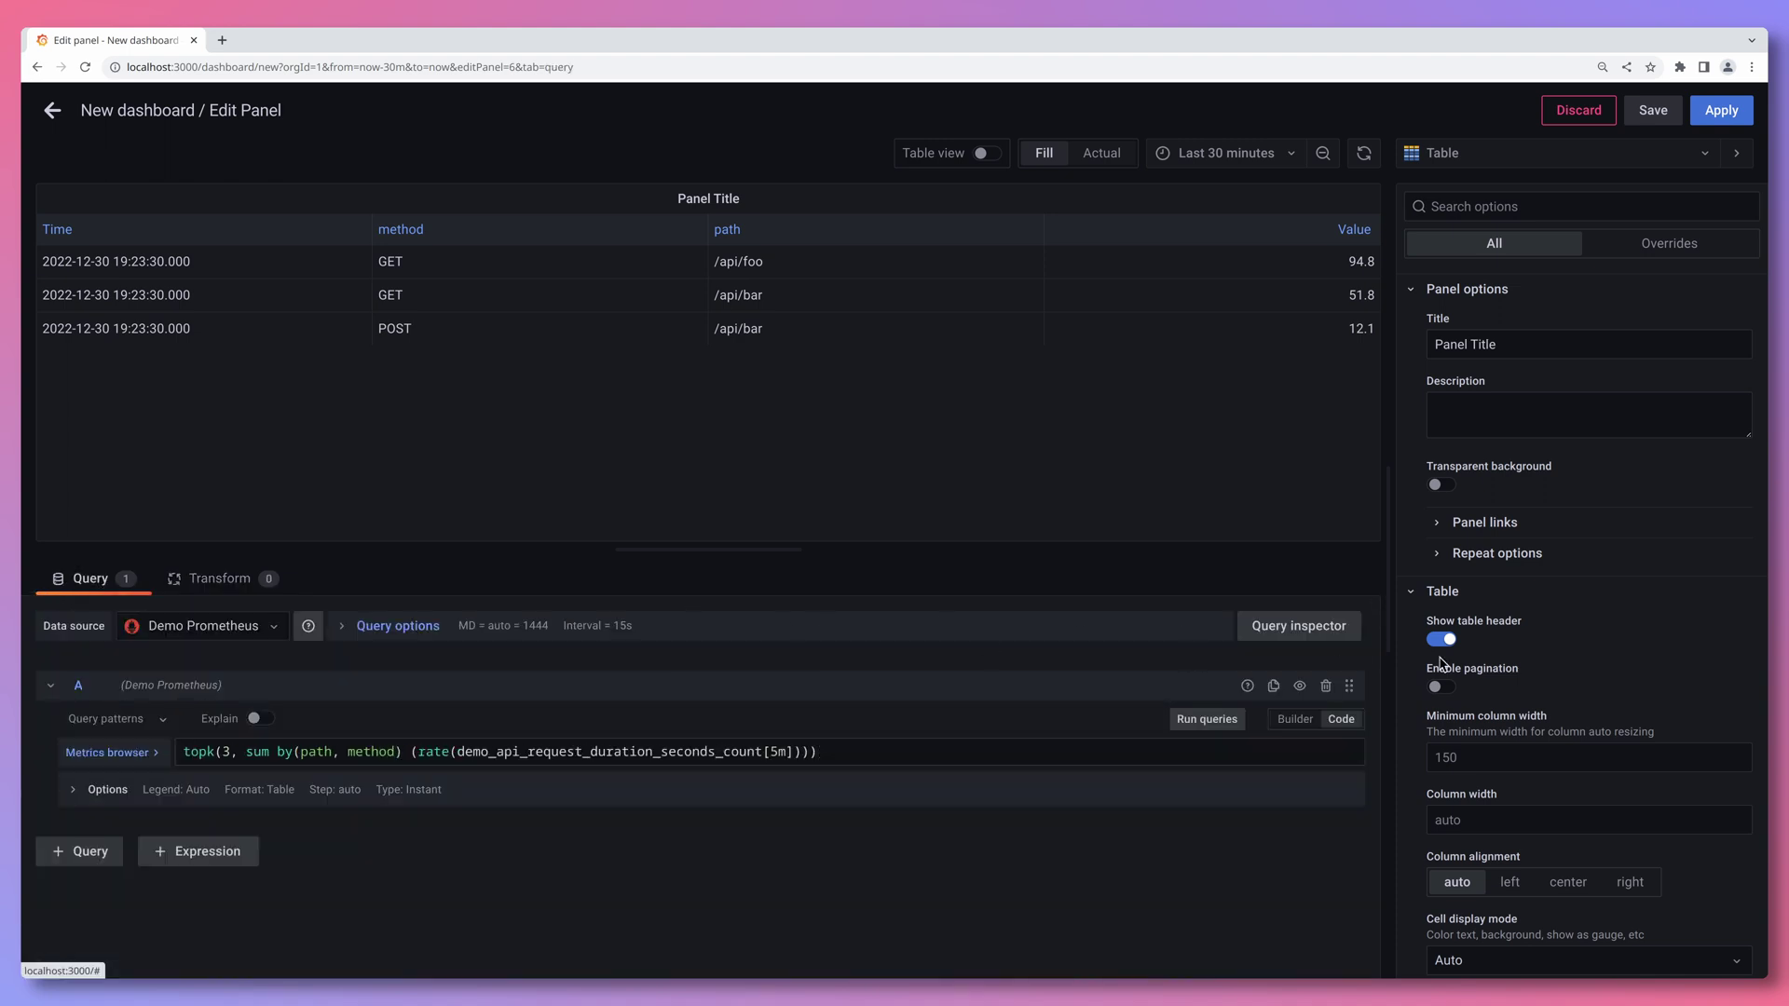
- Add a field-type override for Time with 'Hide in table' switched on
scroll(1567, 706, down, 10)
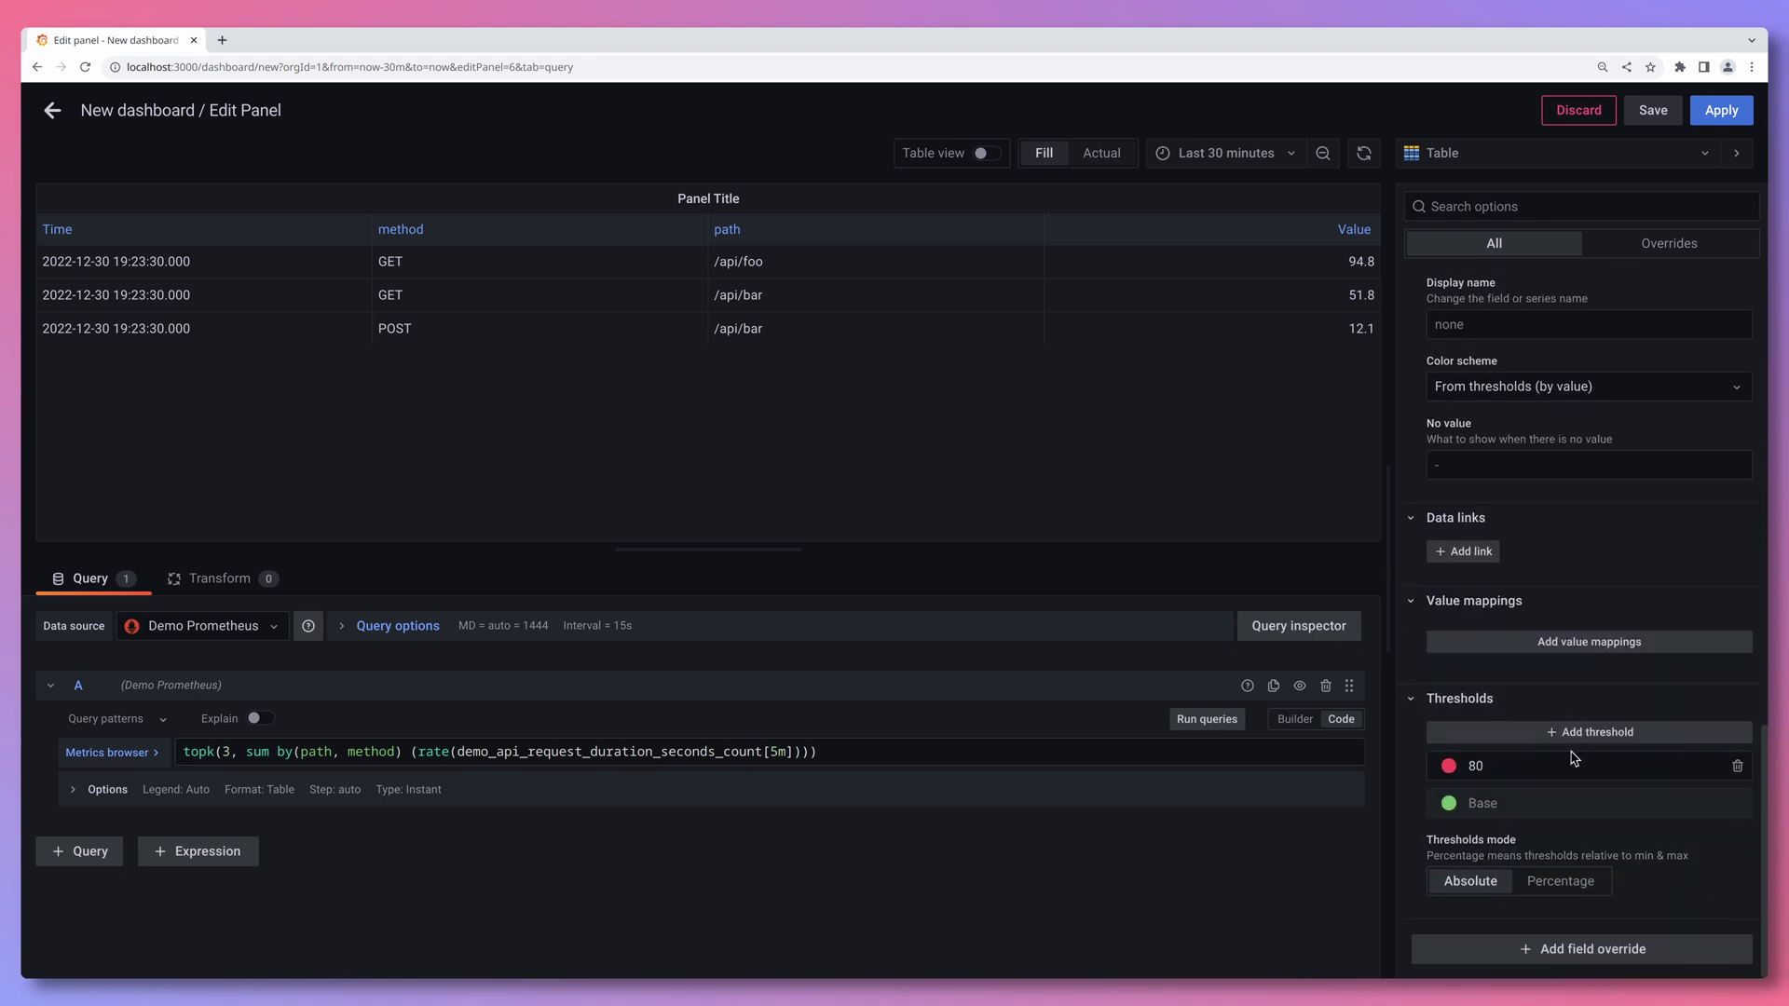
click(1563, 948)
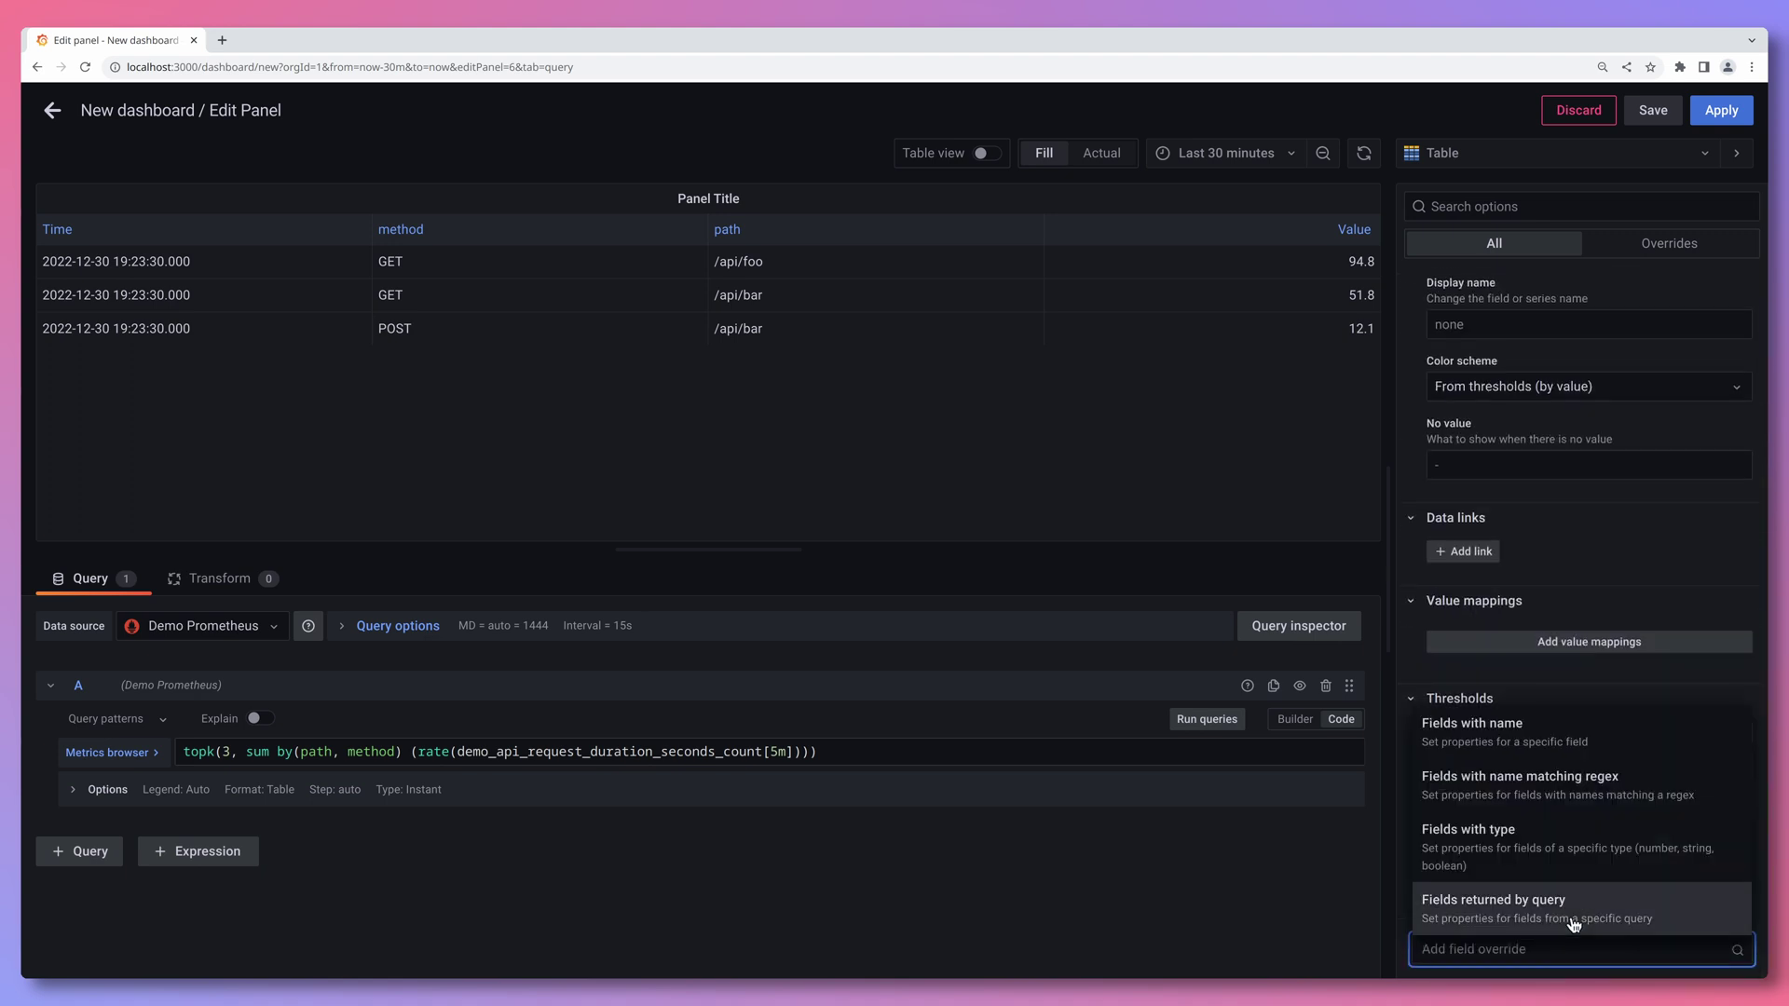
click(1488, 864)
click(1500, 885)
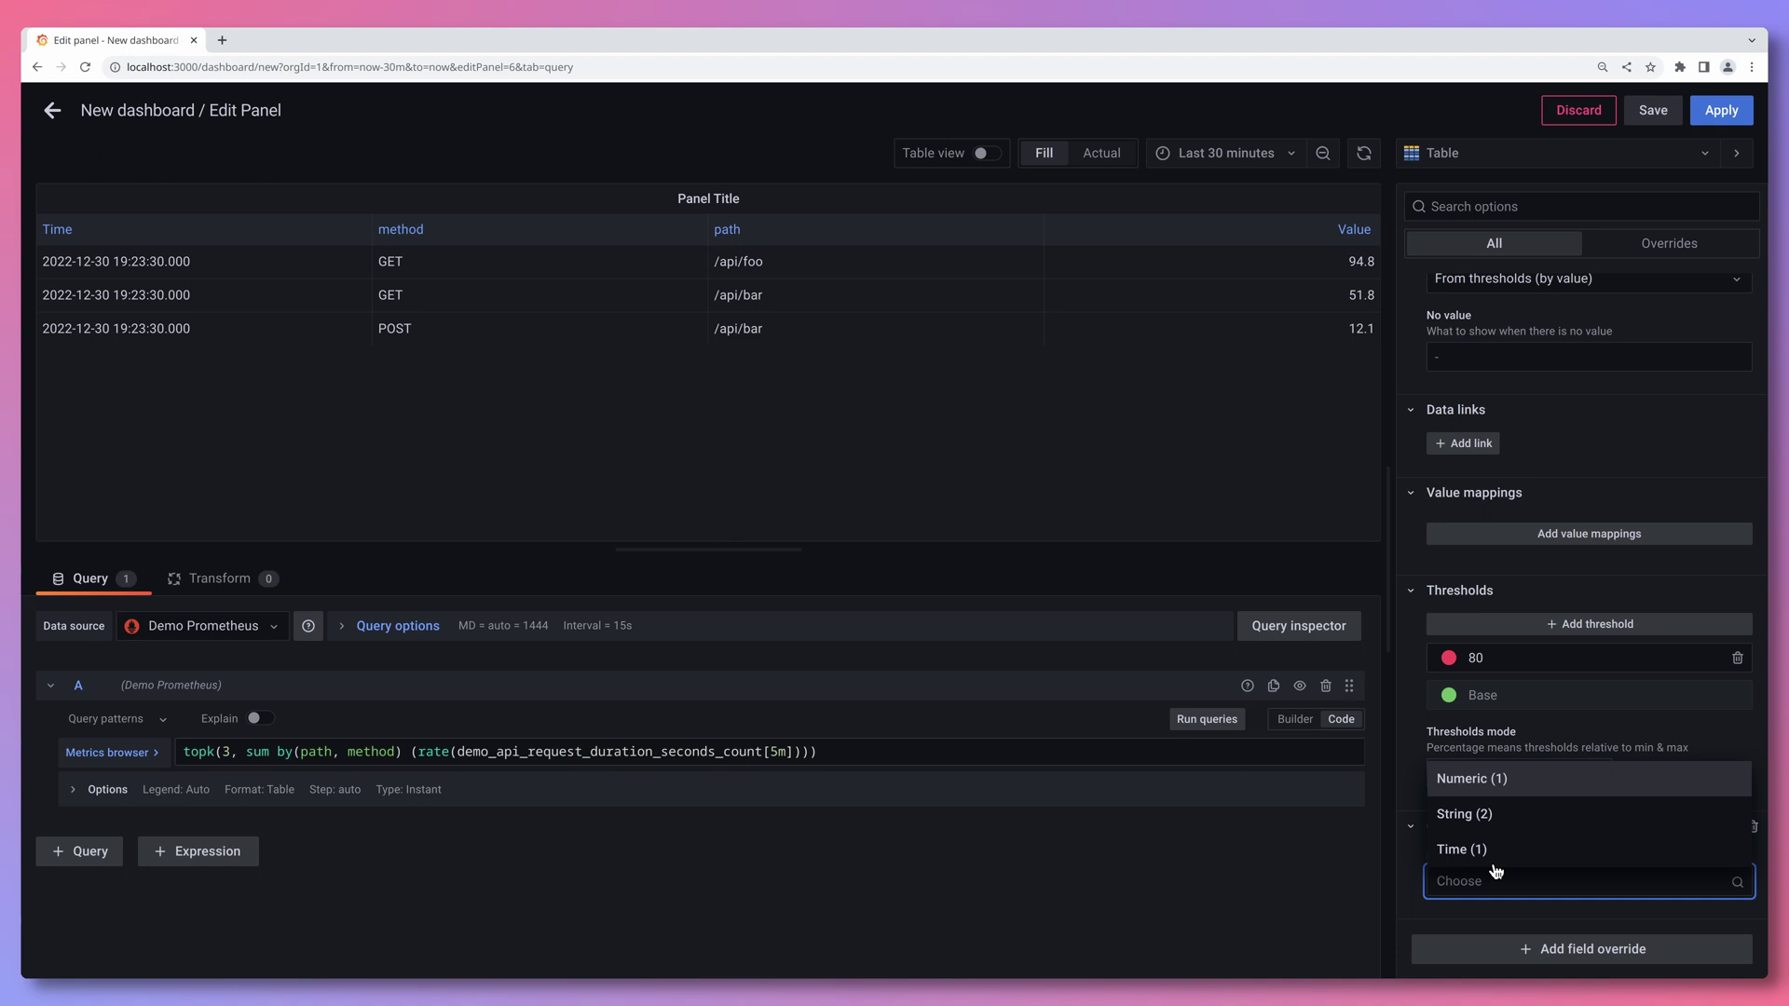
click(1488, 852)
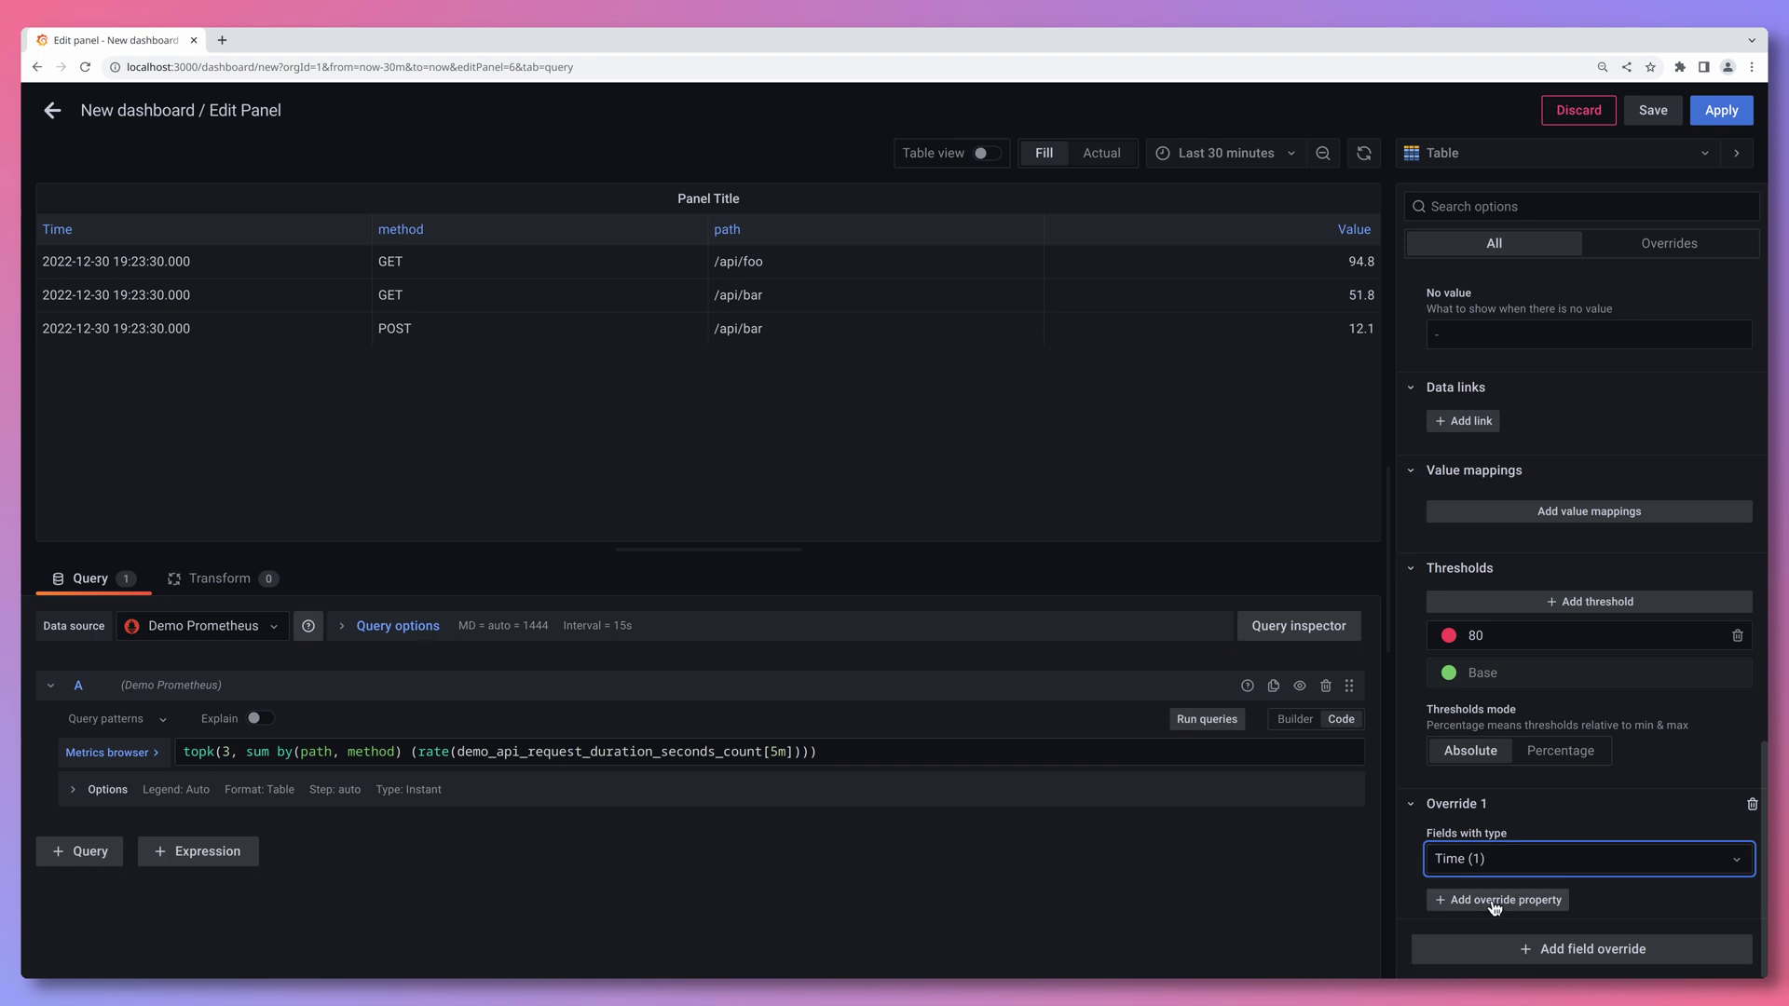
click(1494, 902)
scroll(1514, 829, down, 2)
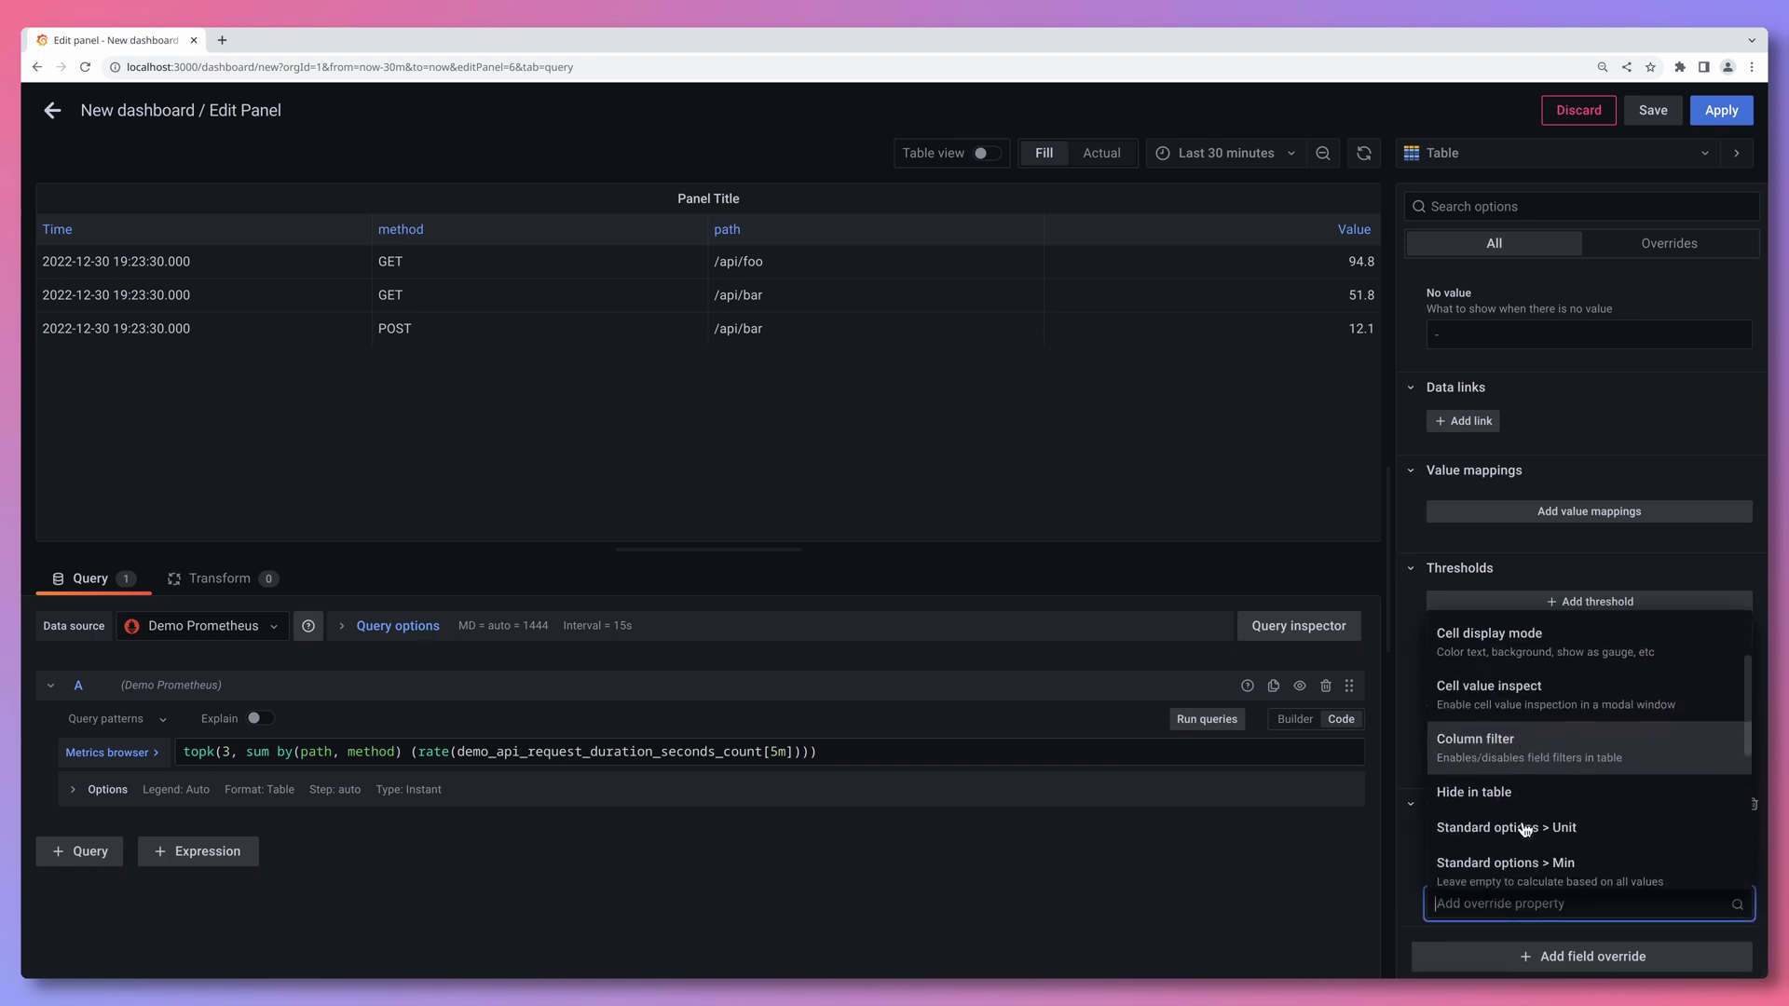
click(1518, 802)
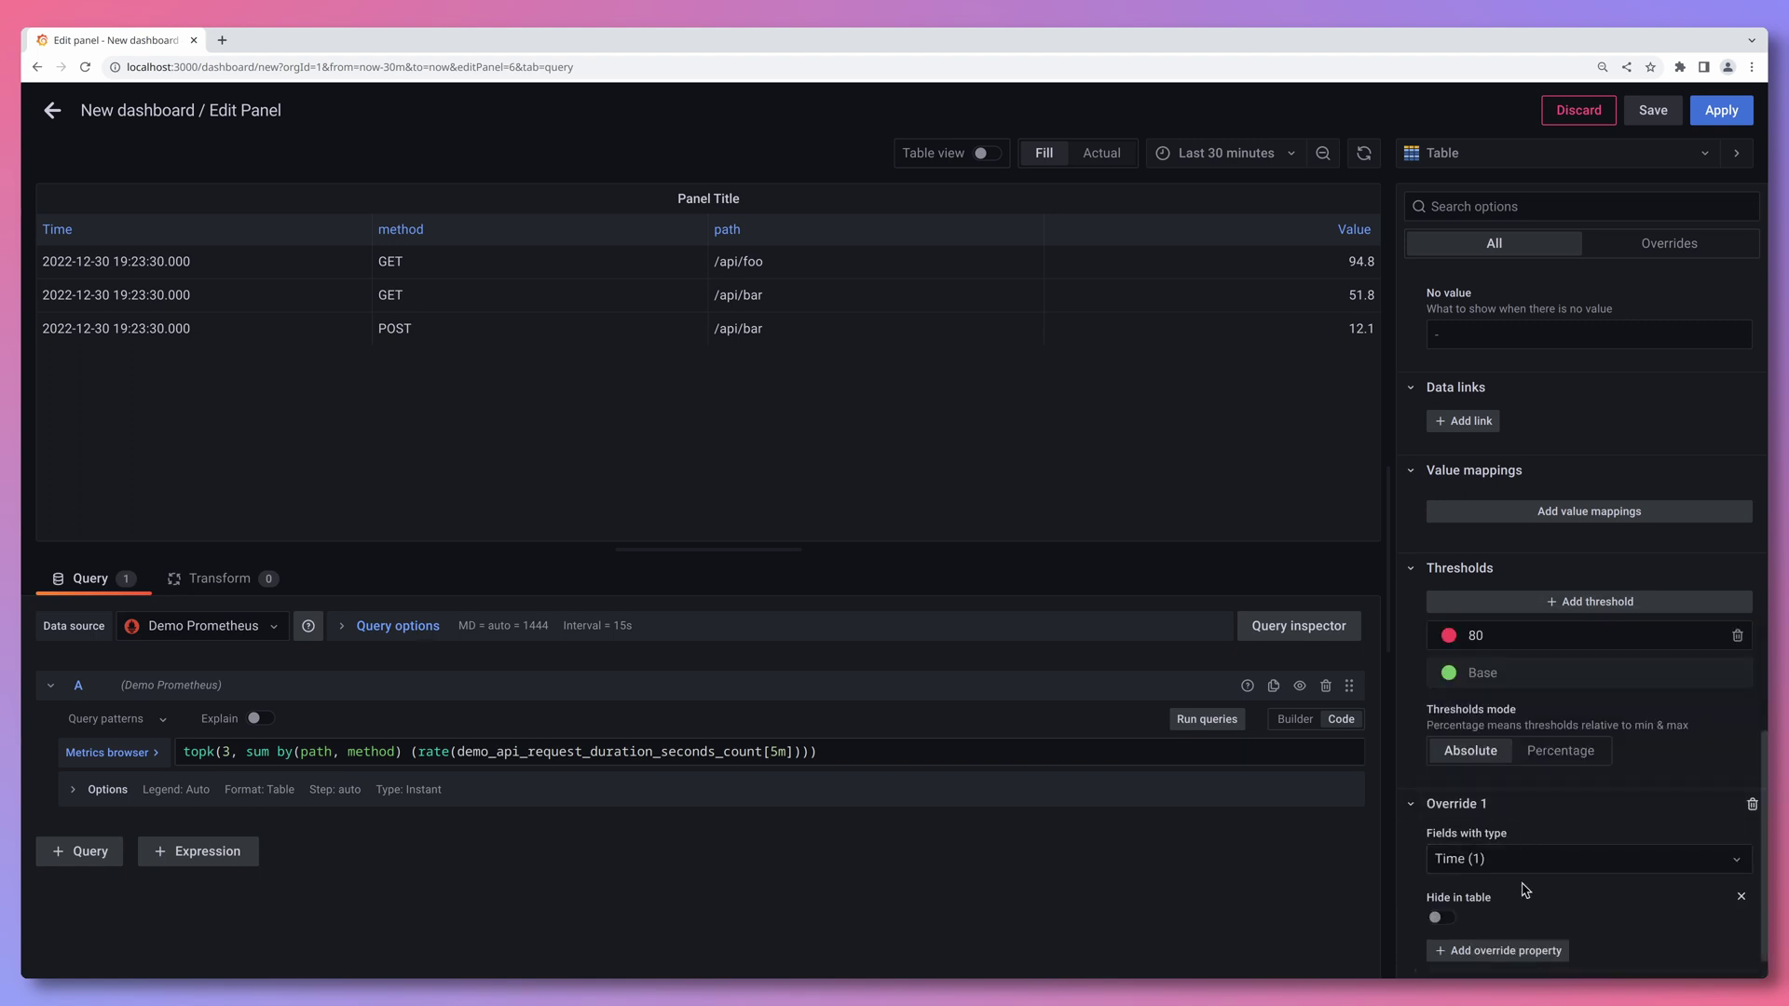
scroll(1473, 919, down, 1)
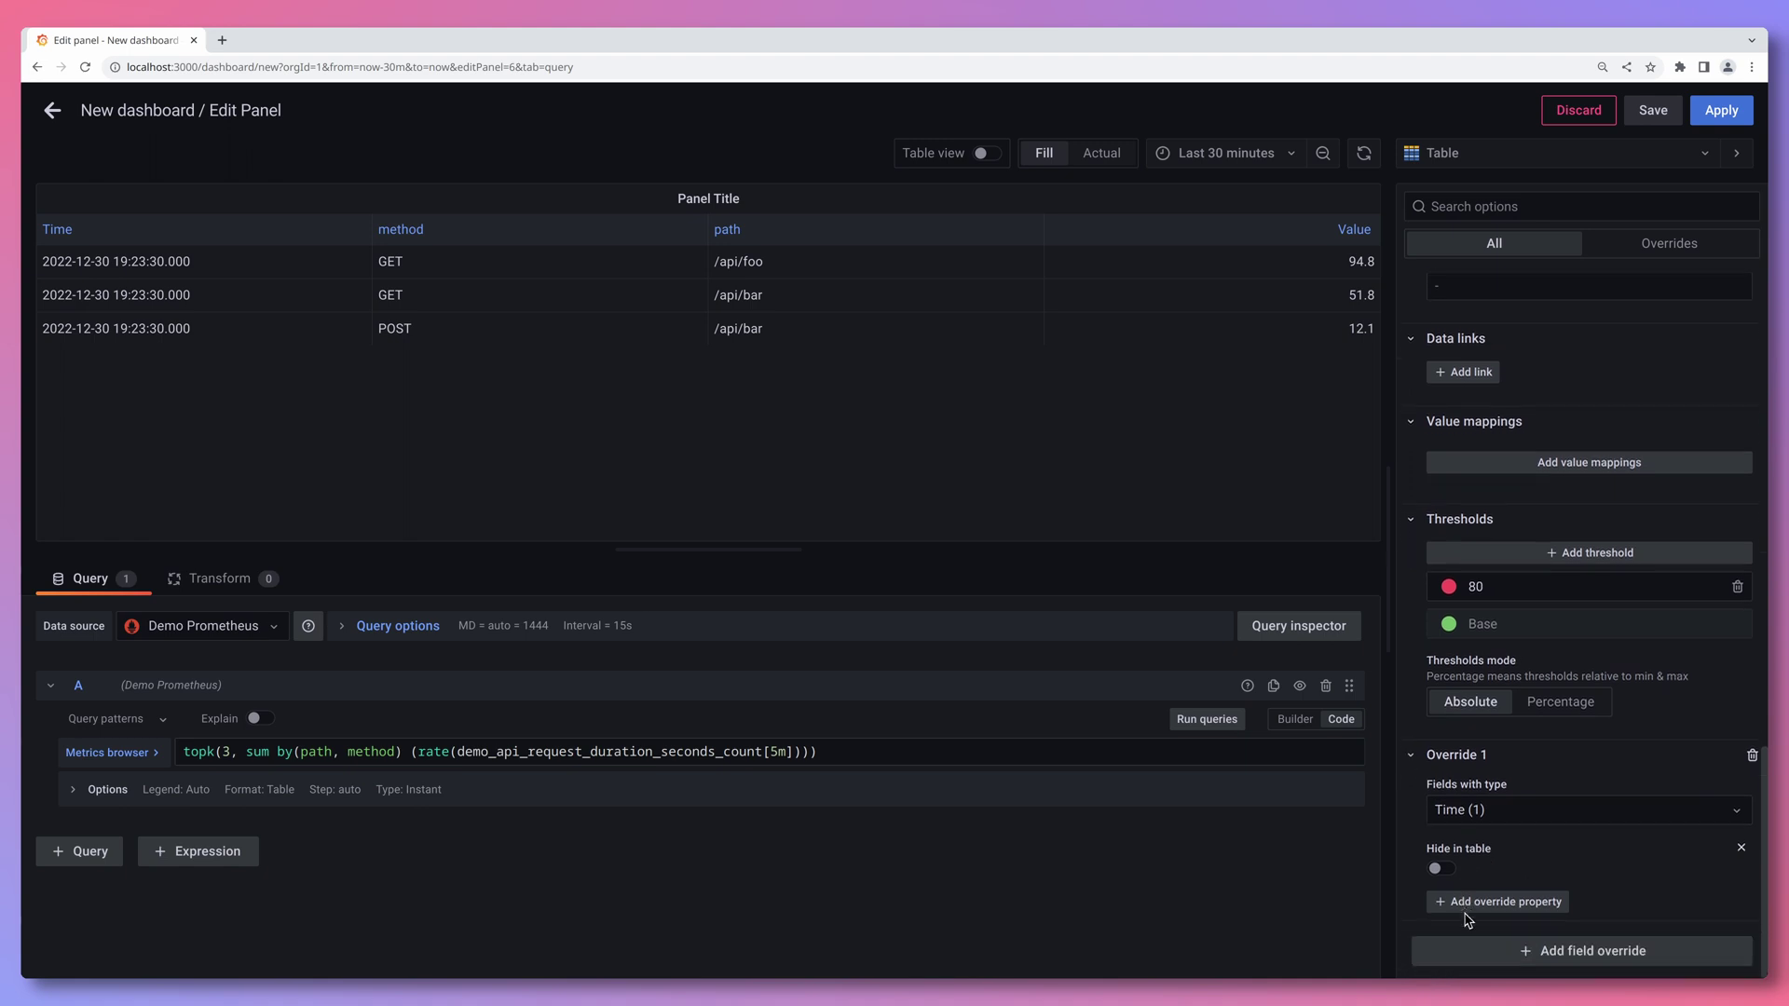
click(1440, 868)
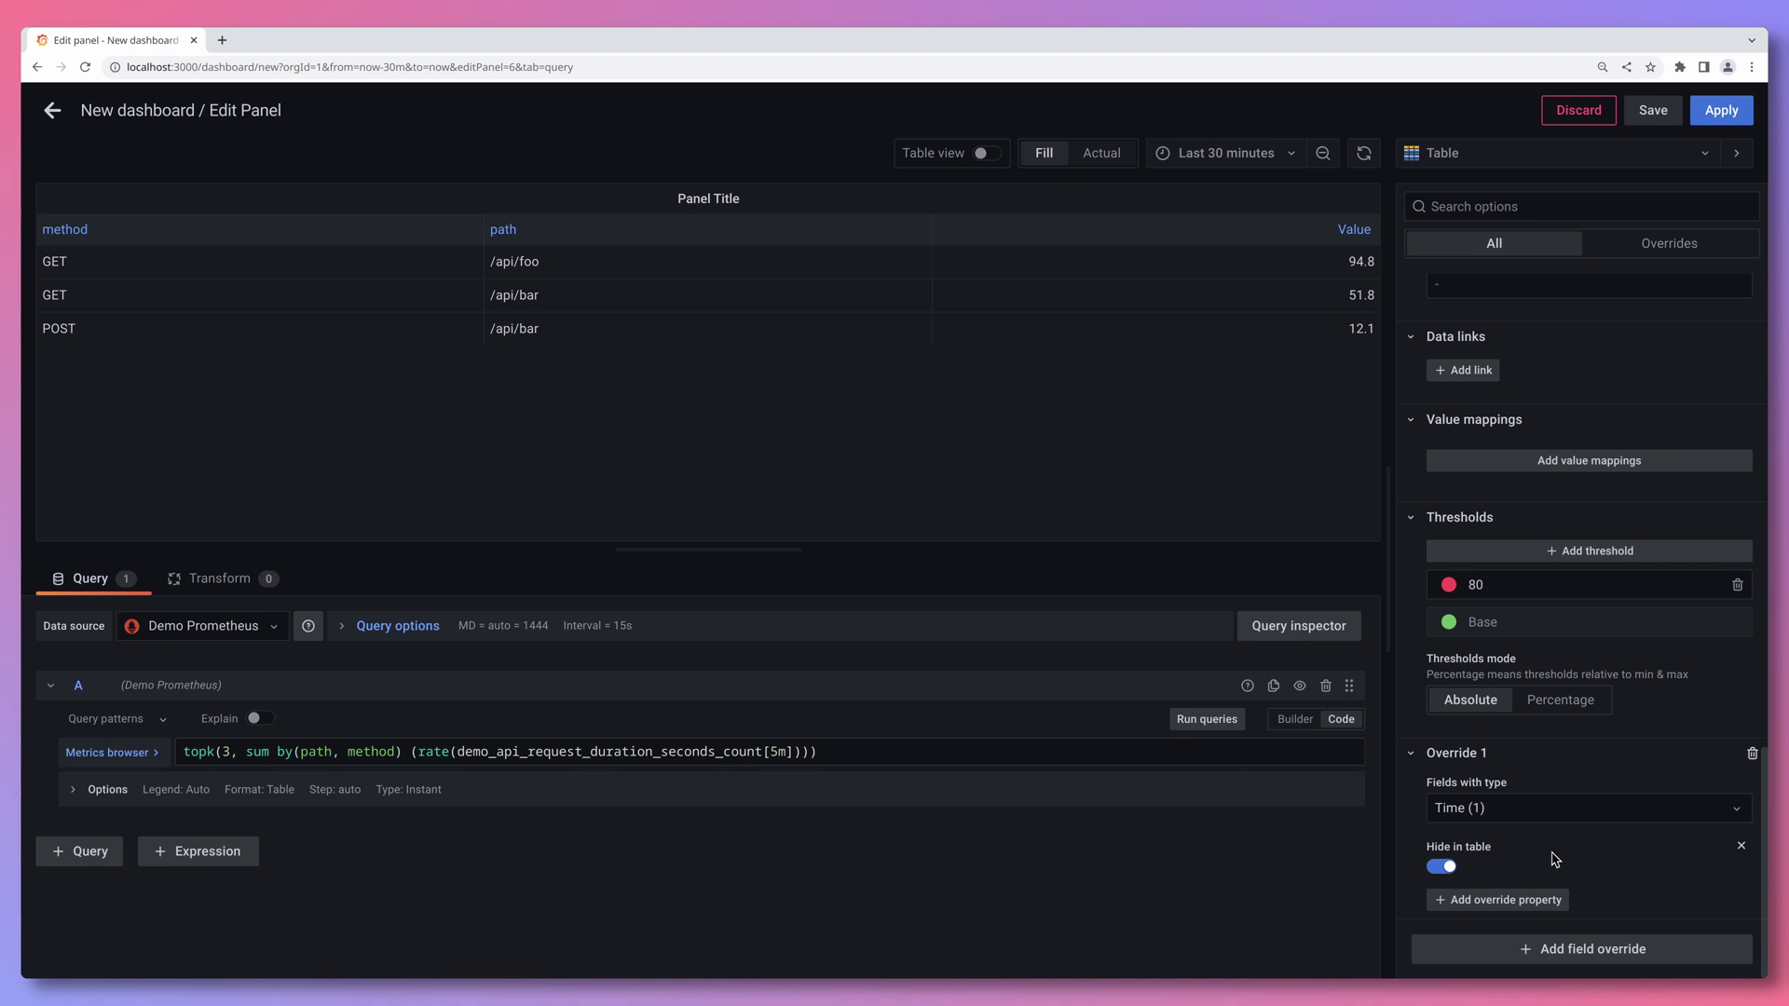
scroll(1554, 852, up, 10)
- Set the value unit to requests/sec (rps)
click(1577, 440)
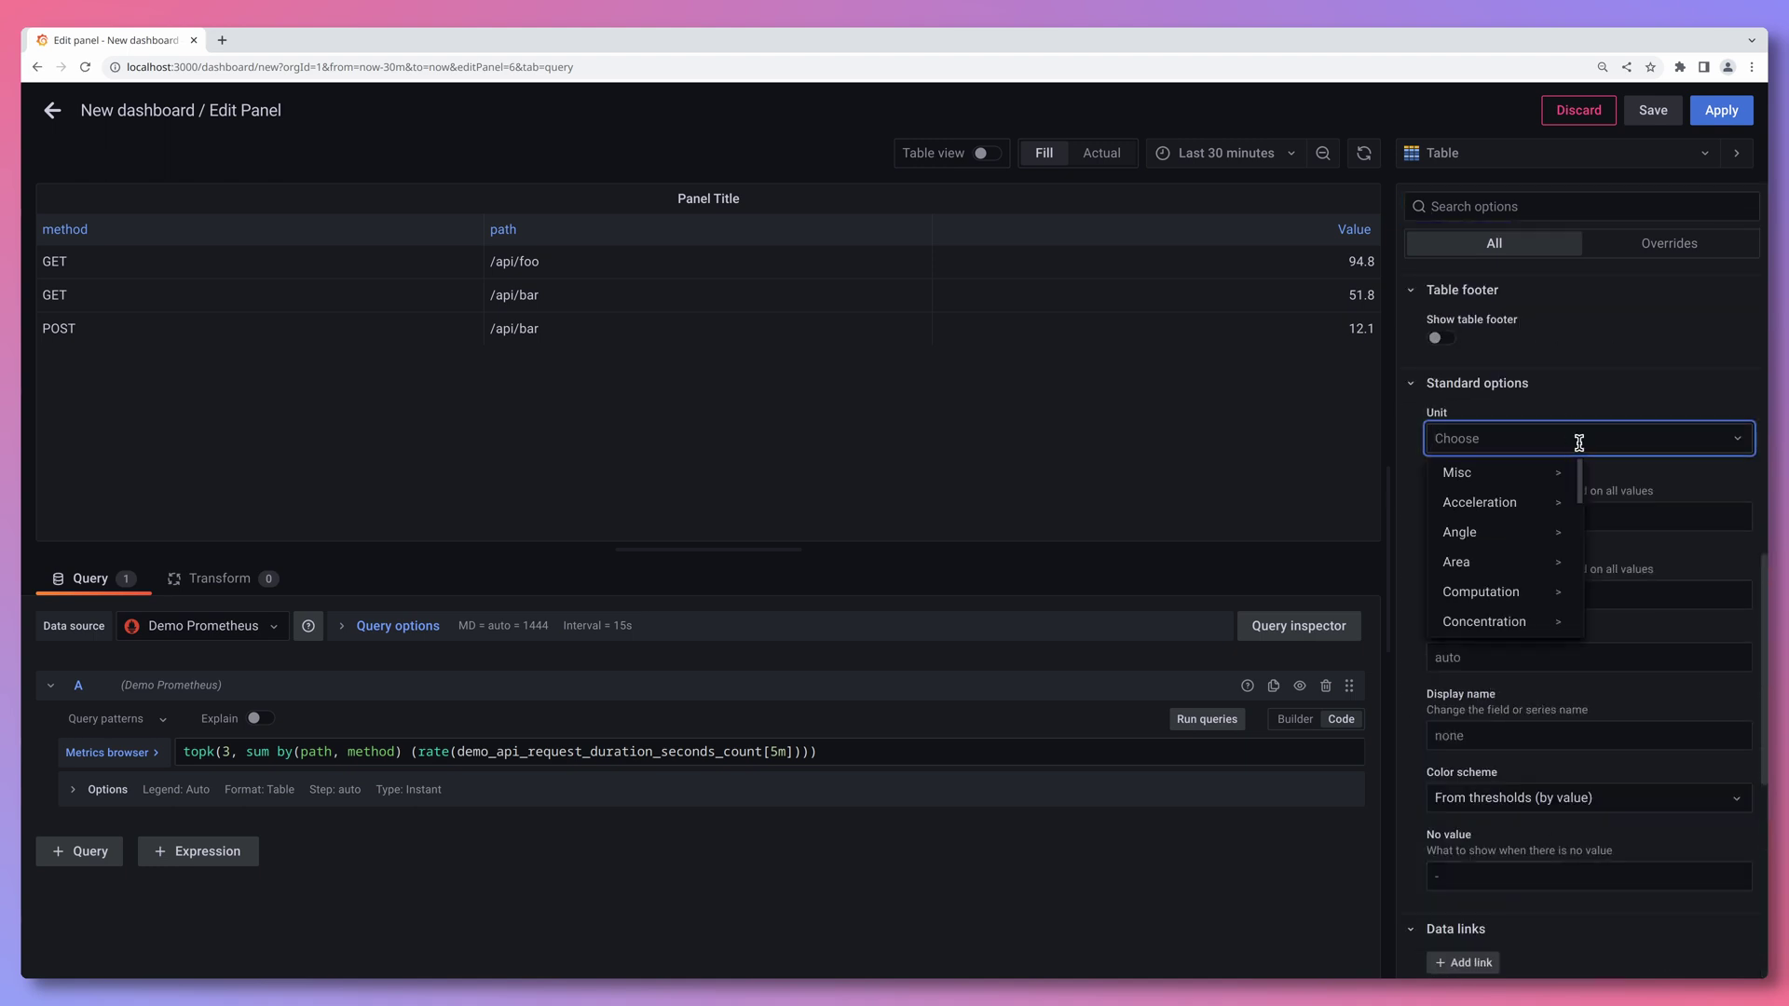
text(rps)
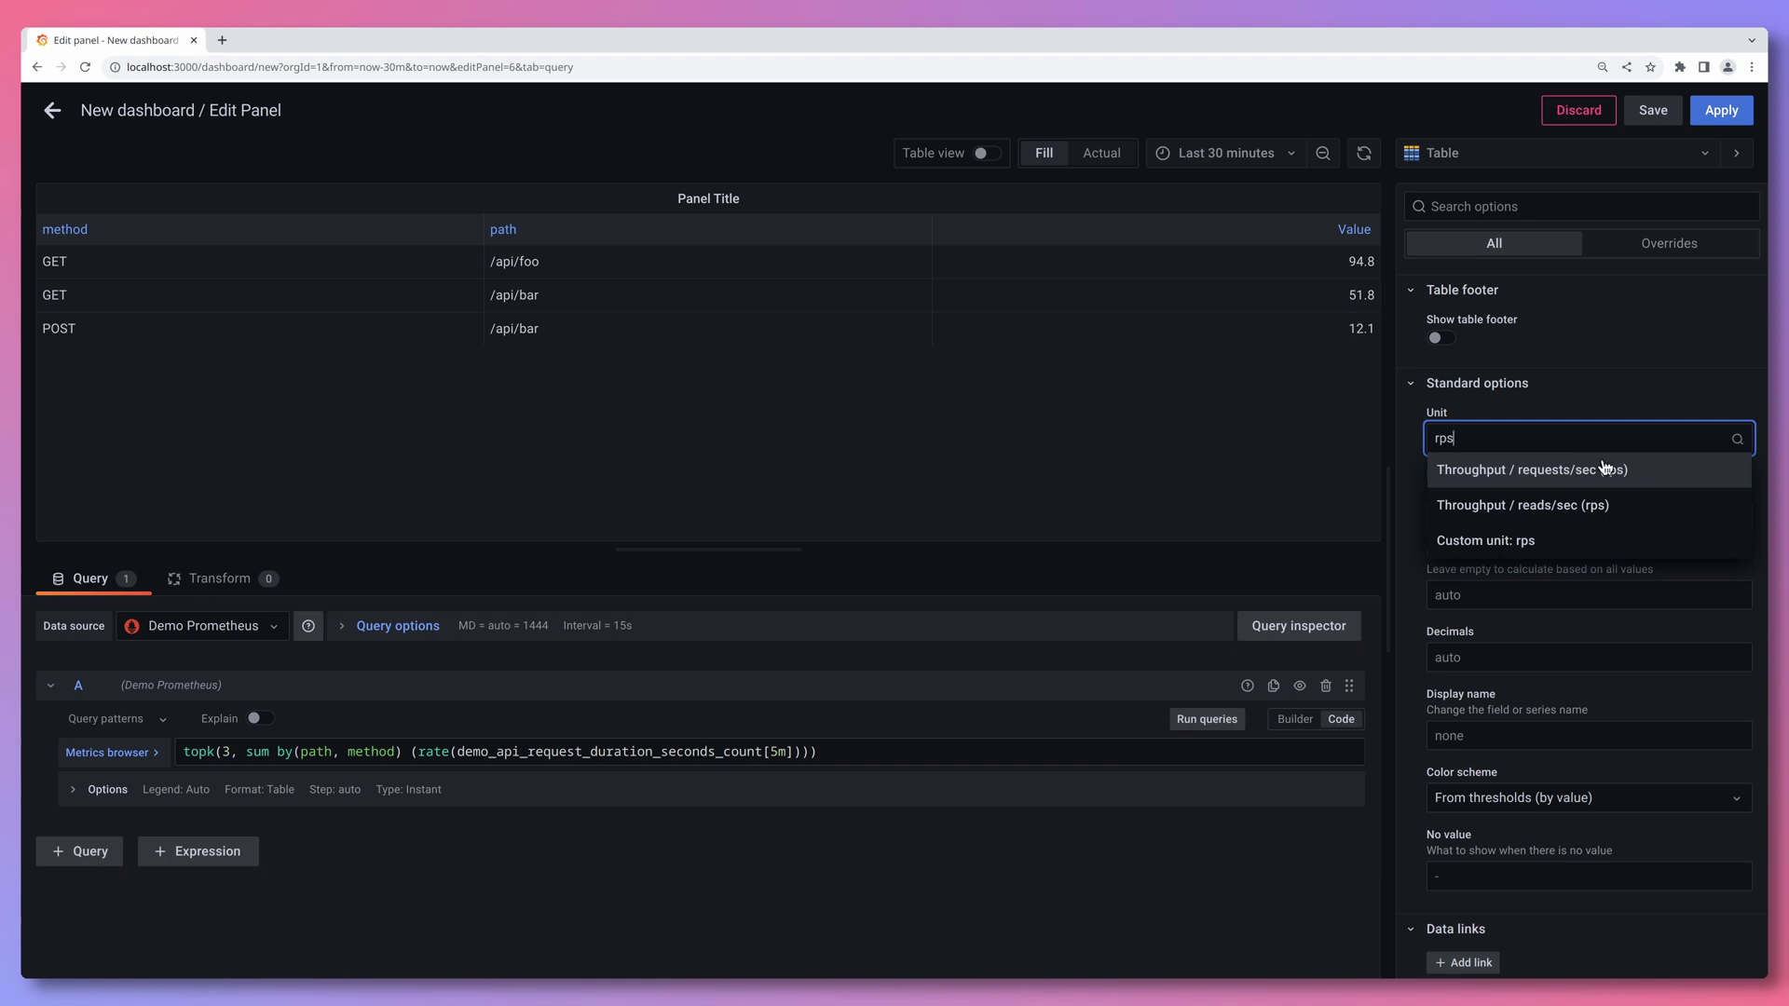
click(1609, 473)
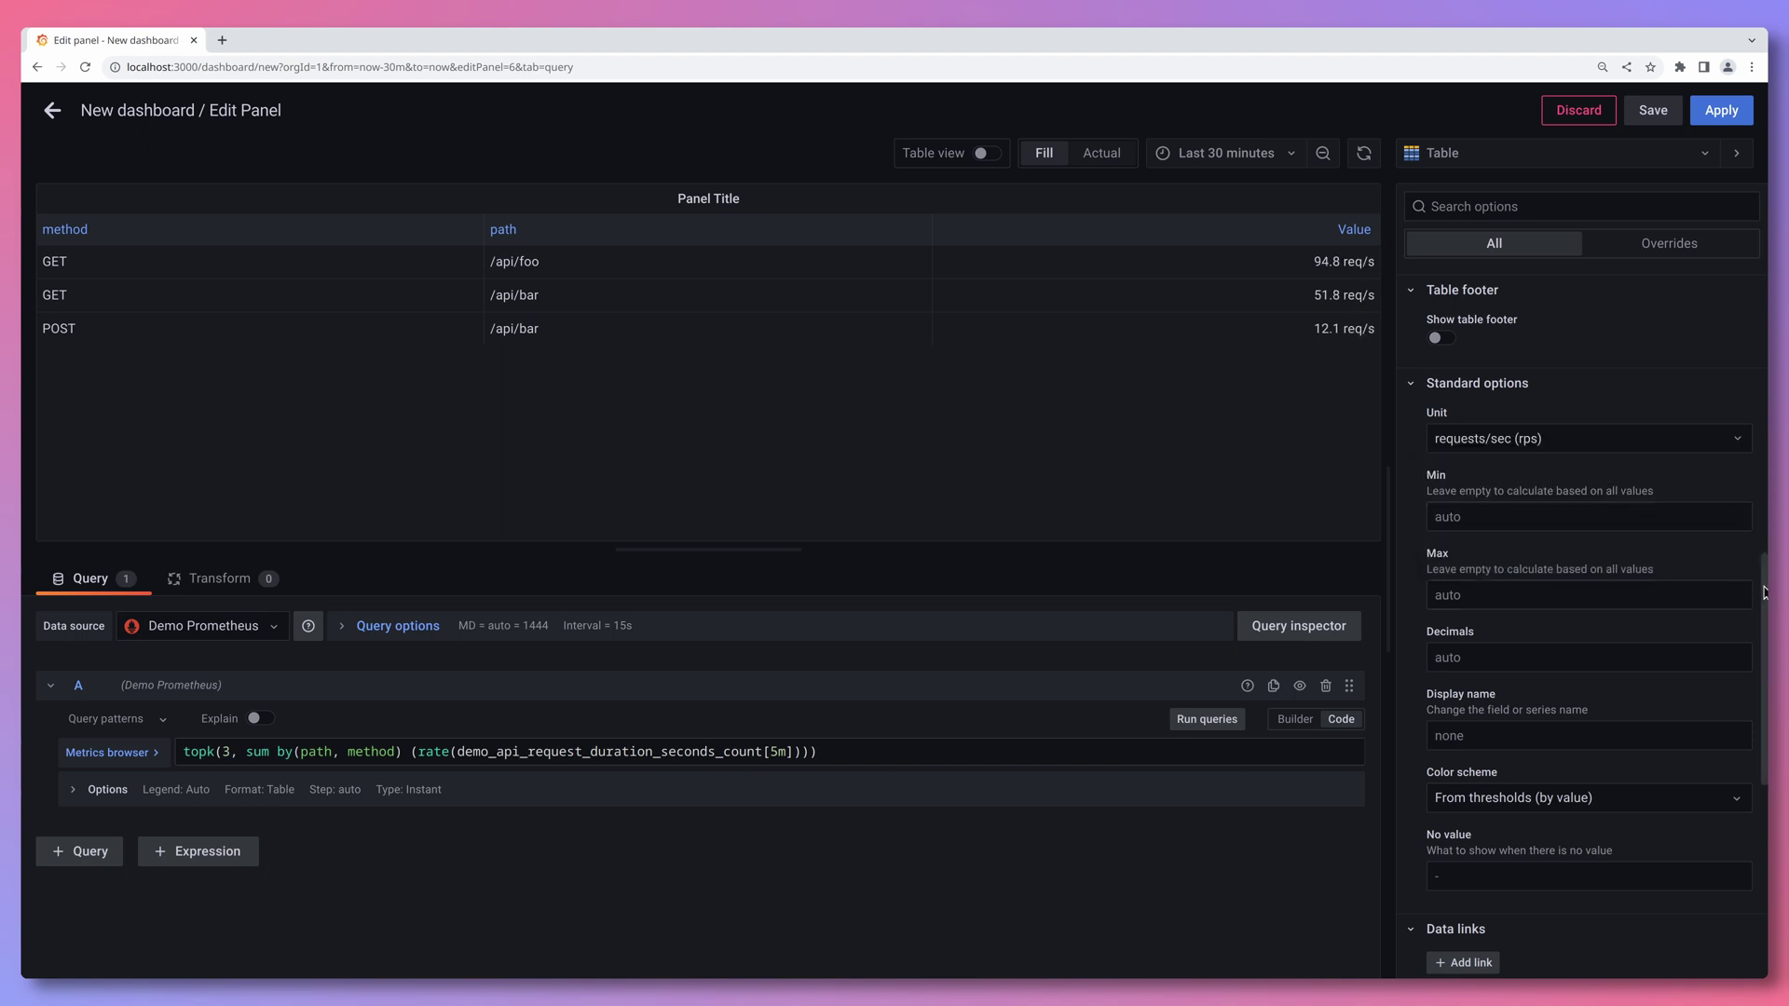
- Title the panel 'Top 3 Rates' and apply it to the dashboard
scroll(1621, 391, up, 5)
triple_click(1465, 346)
text(Top 3 Rates)
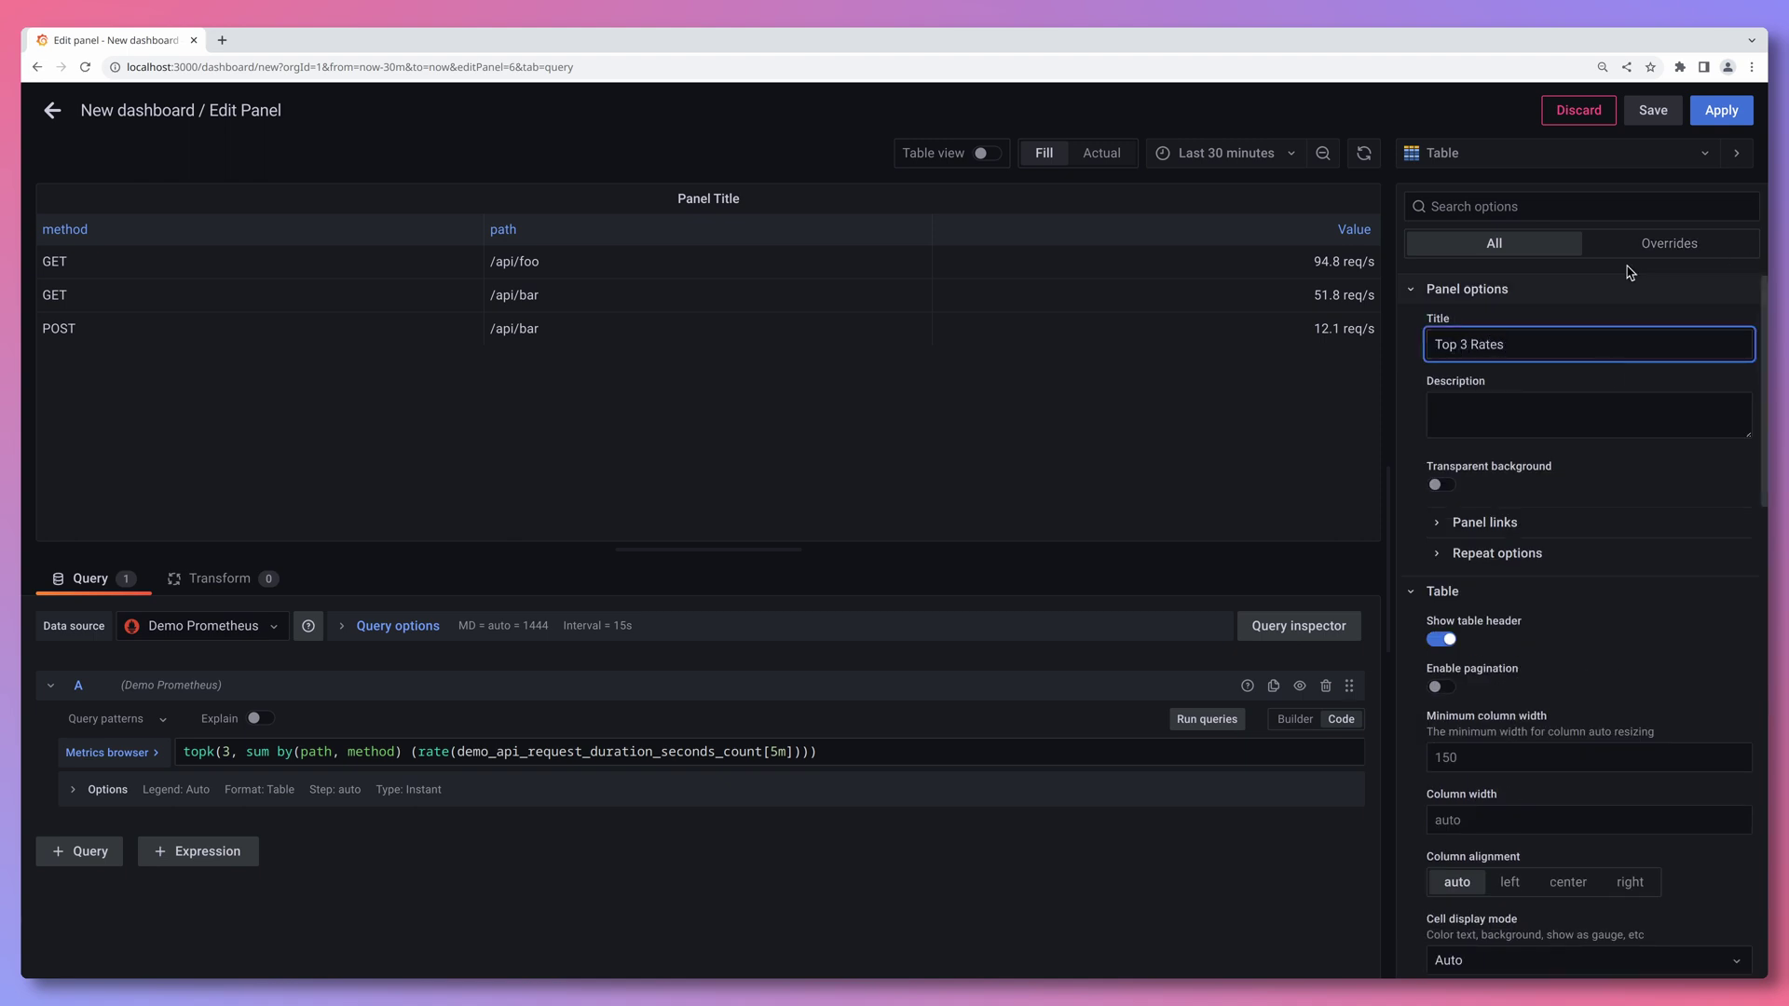
click(1720, 111)
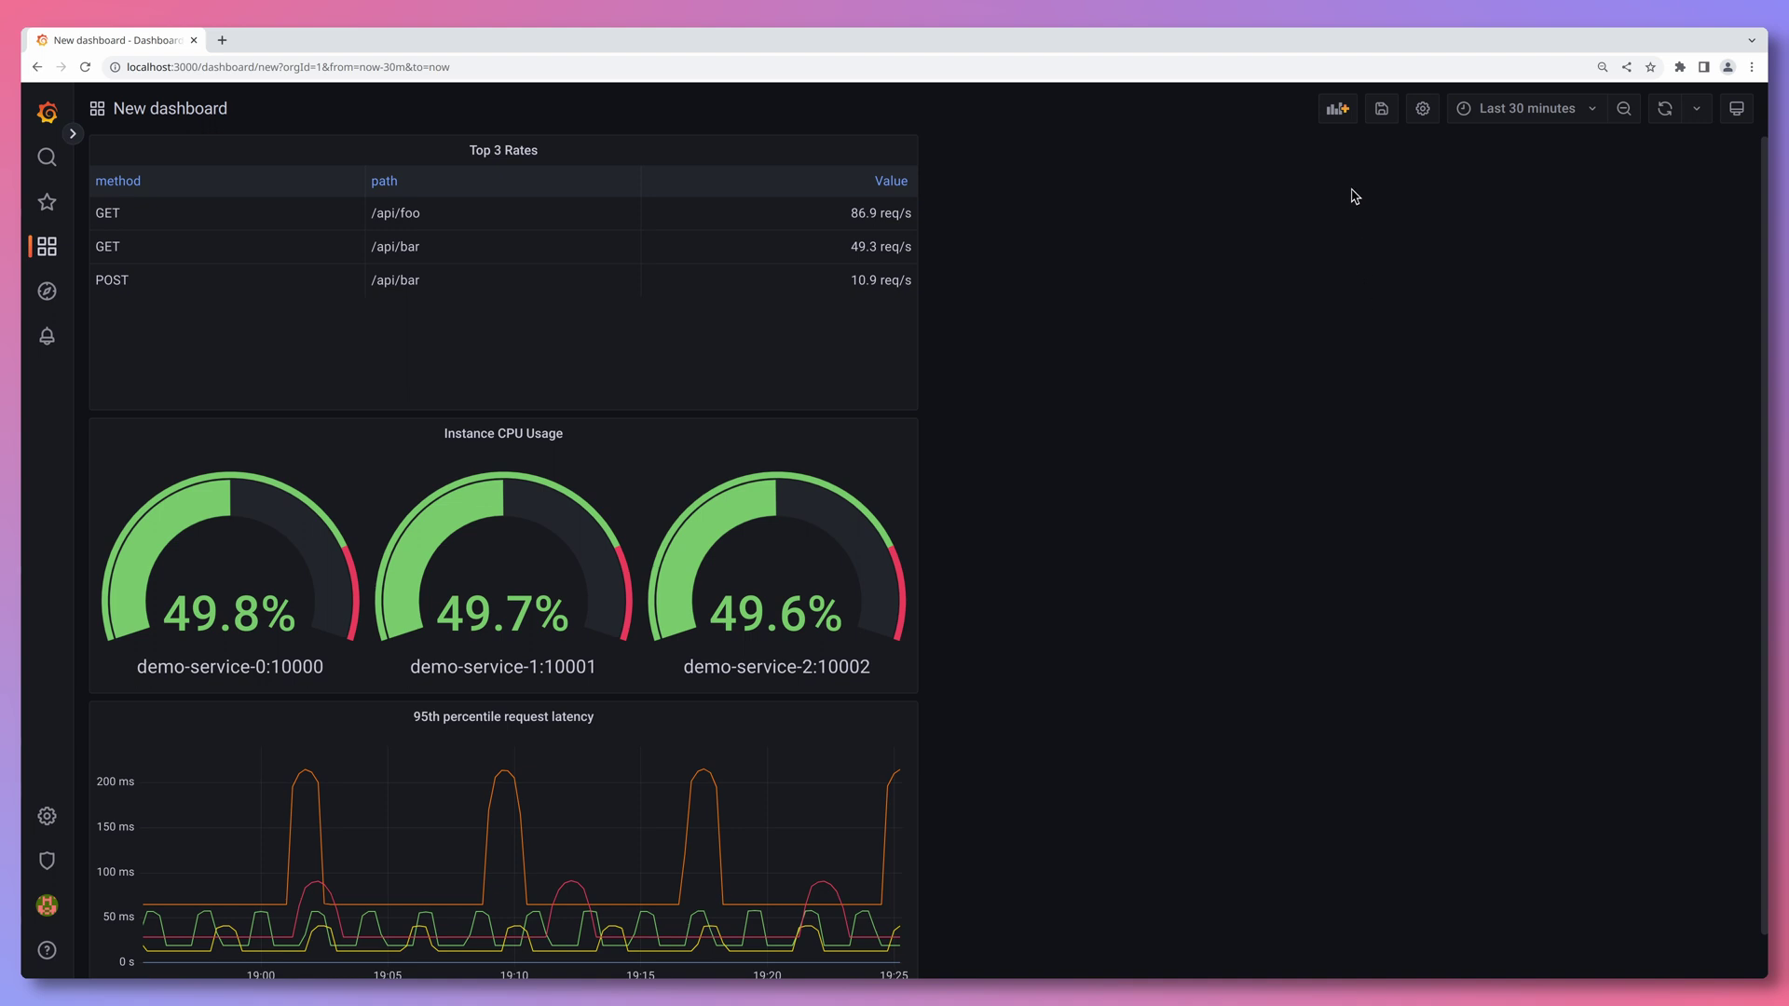
- Add two new rows to the dashboard
click(1338, 113)
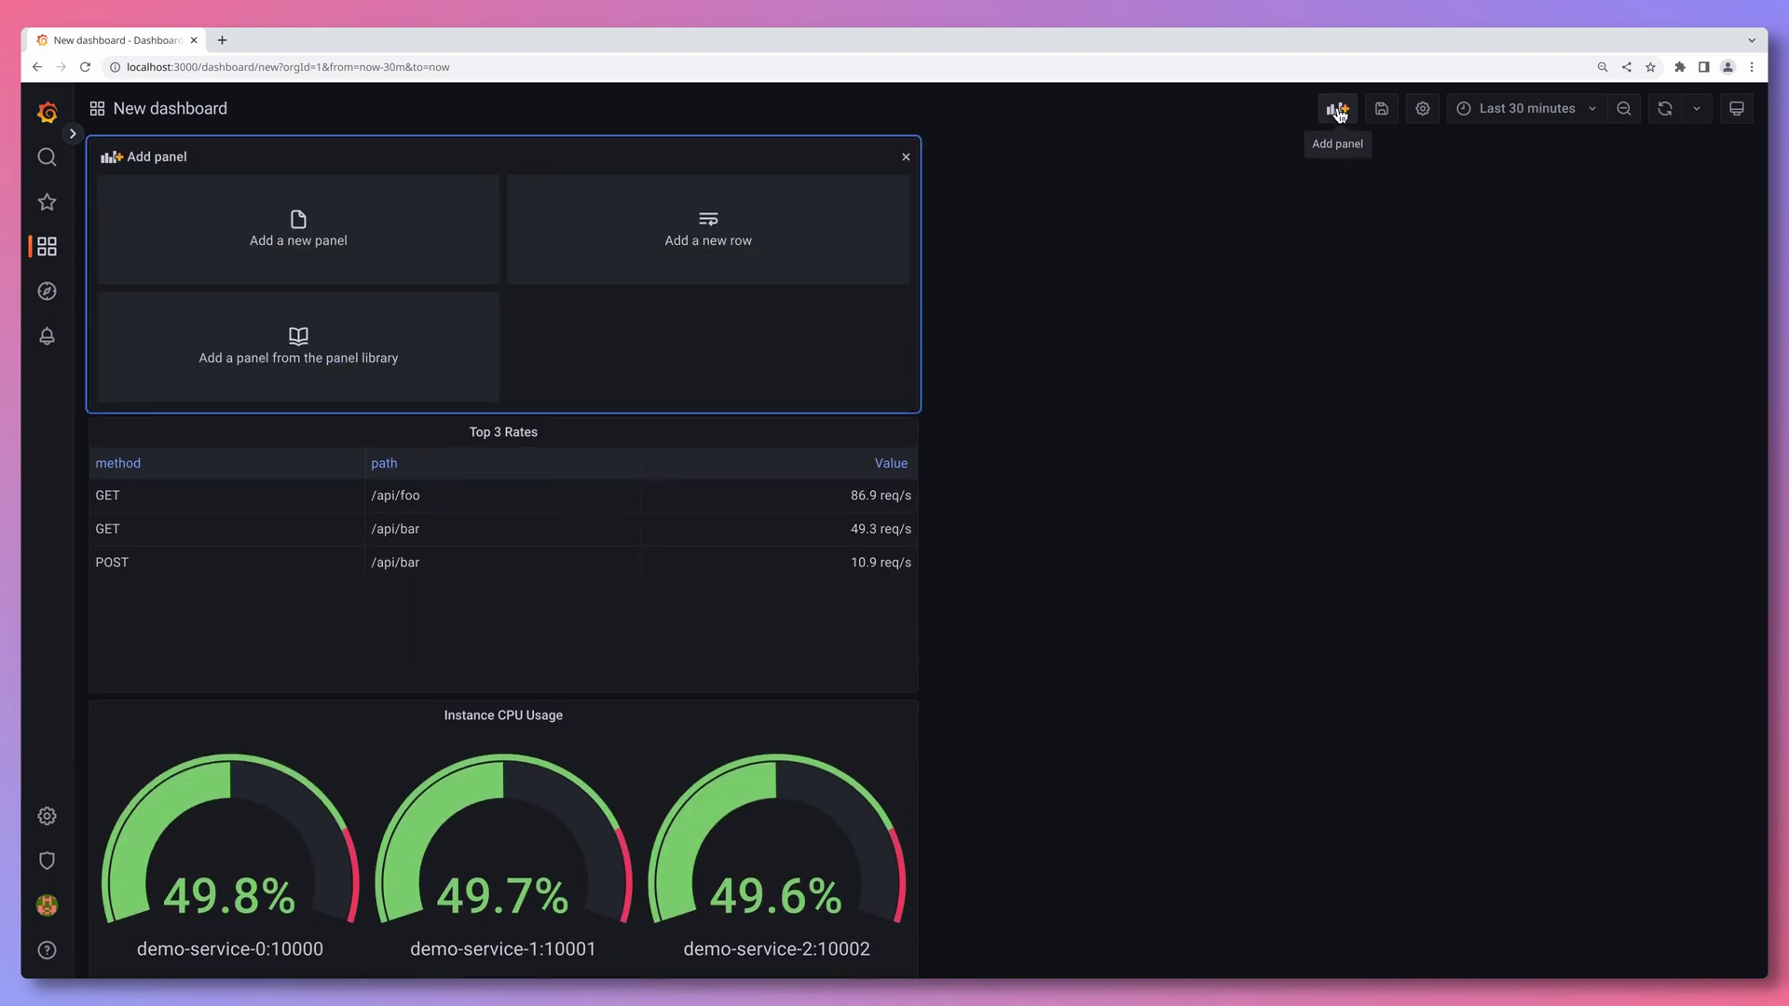
click(770, 236)
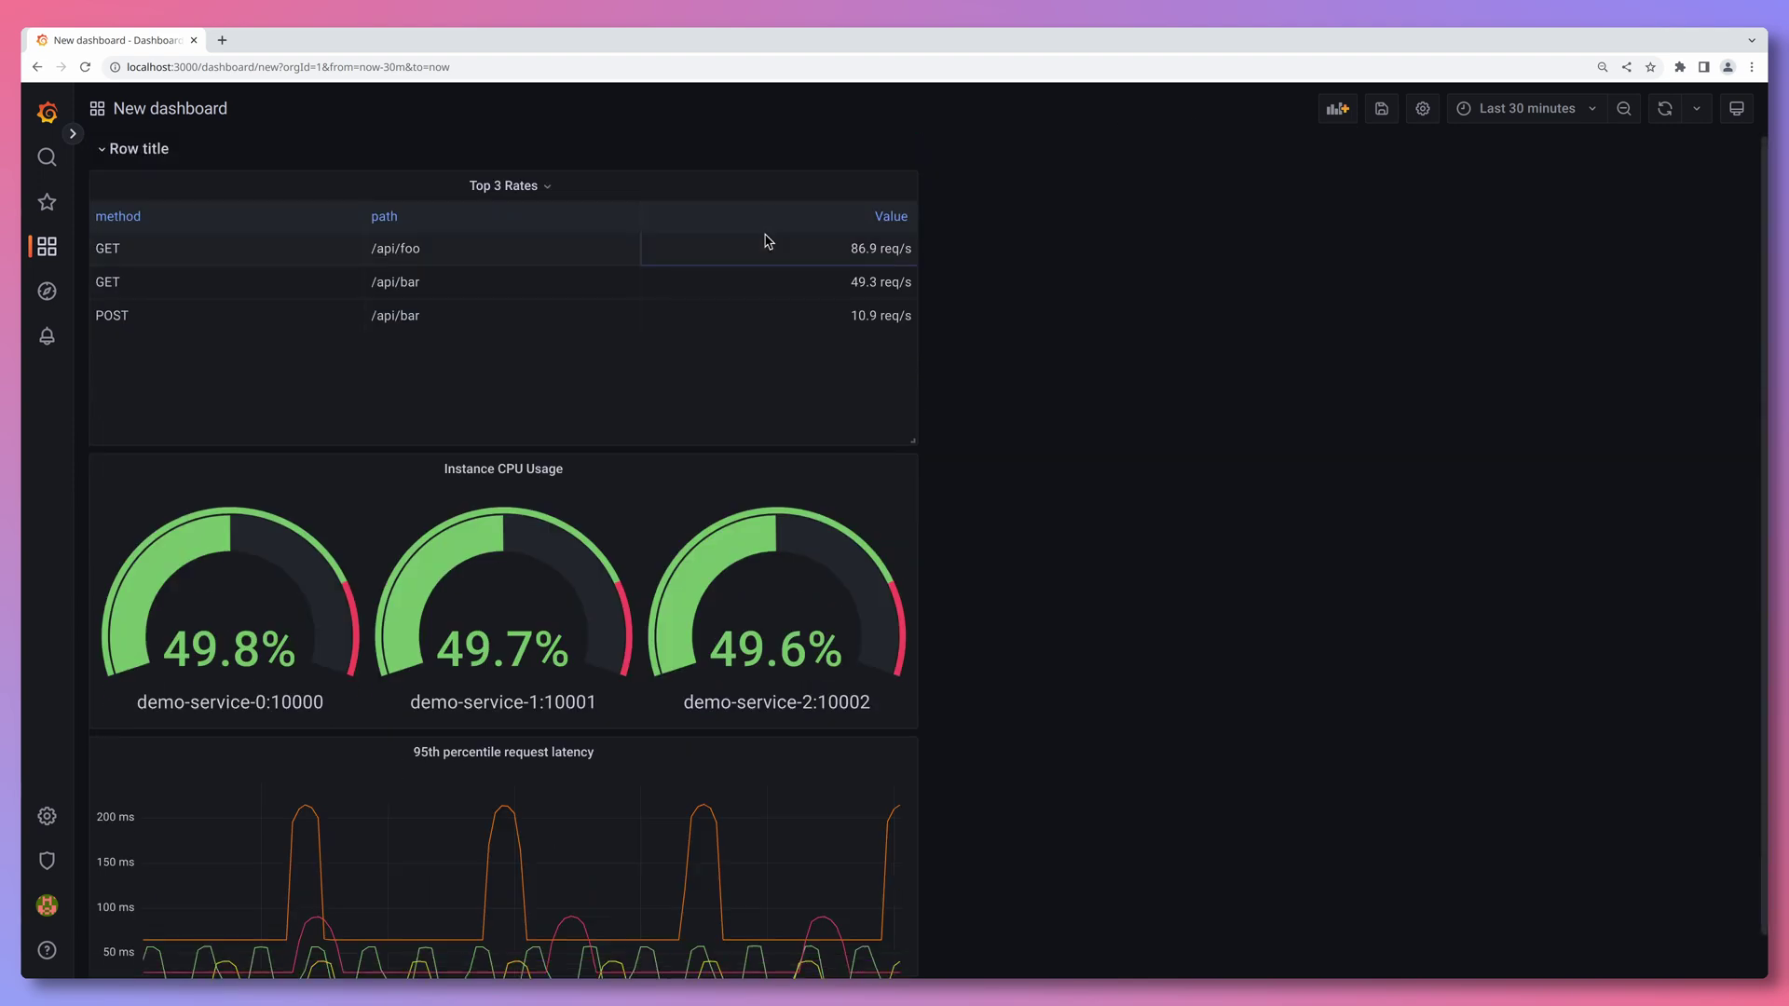
click(1338, 110)
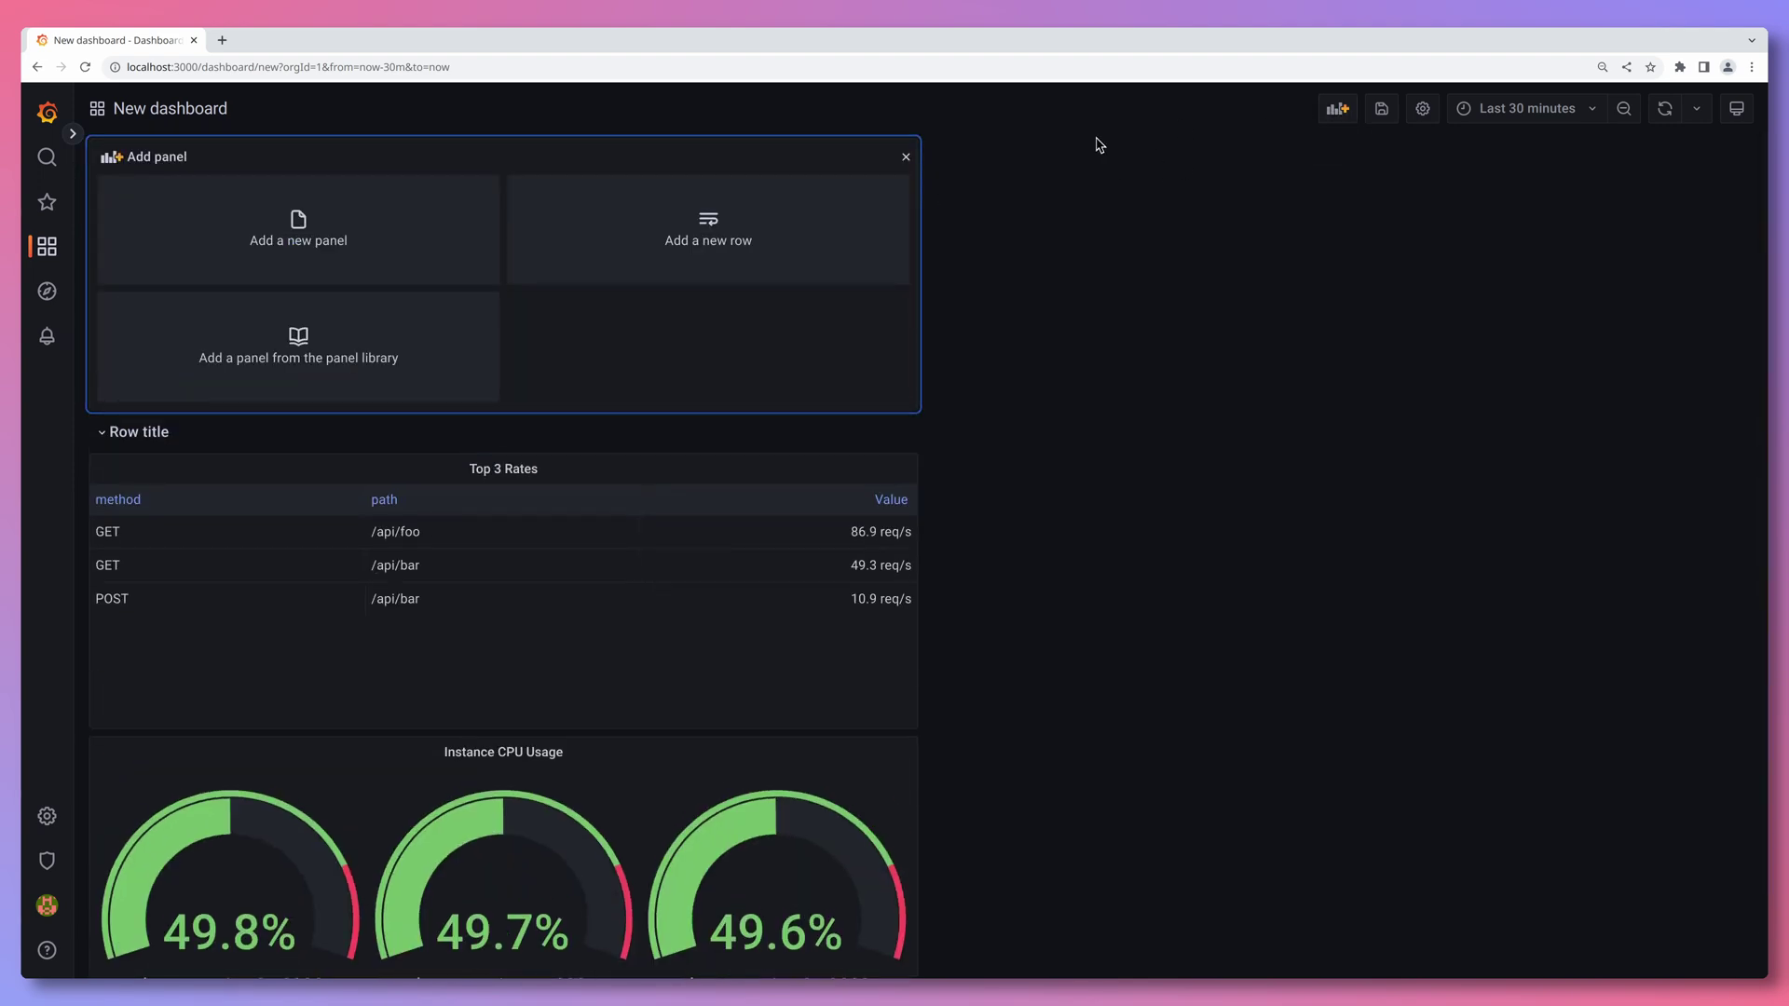
click(798, 243)
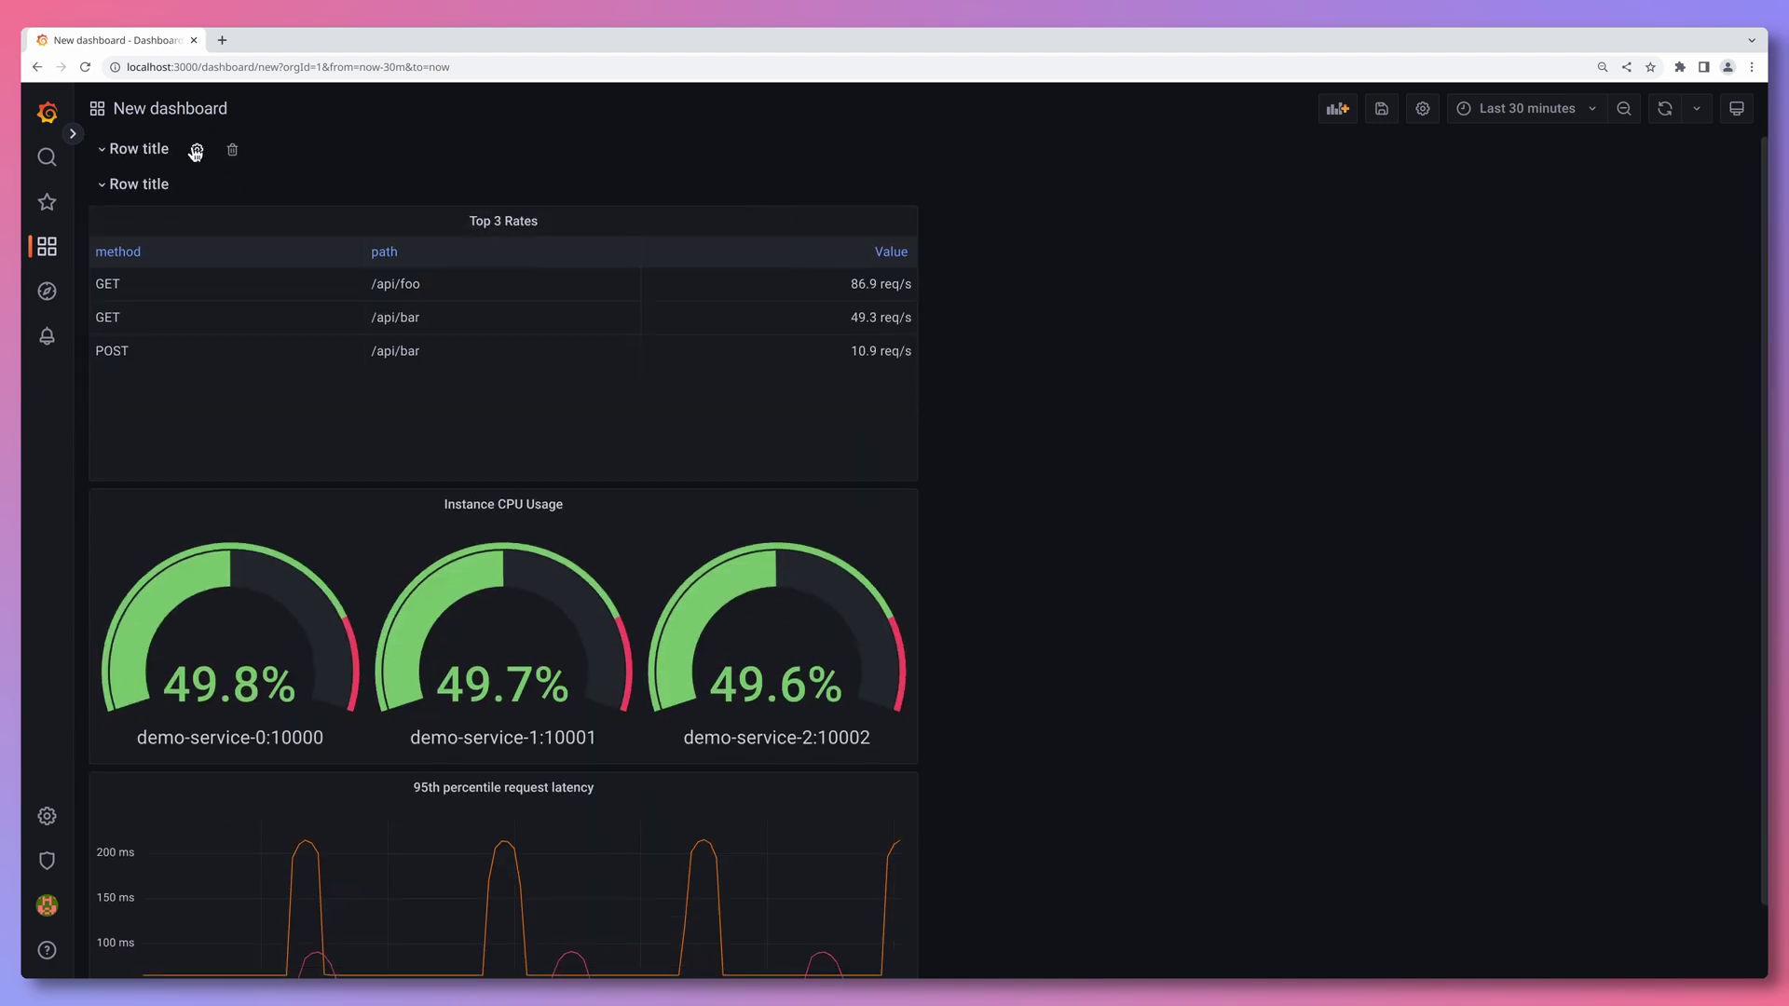
- Rename the rows to 'HTTP Stats' and 'CPU Stats'
click(197, 152)
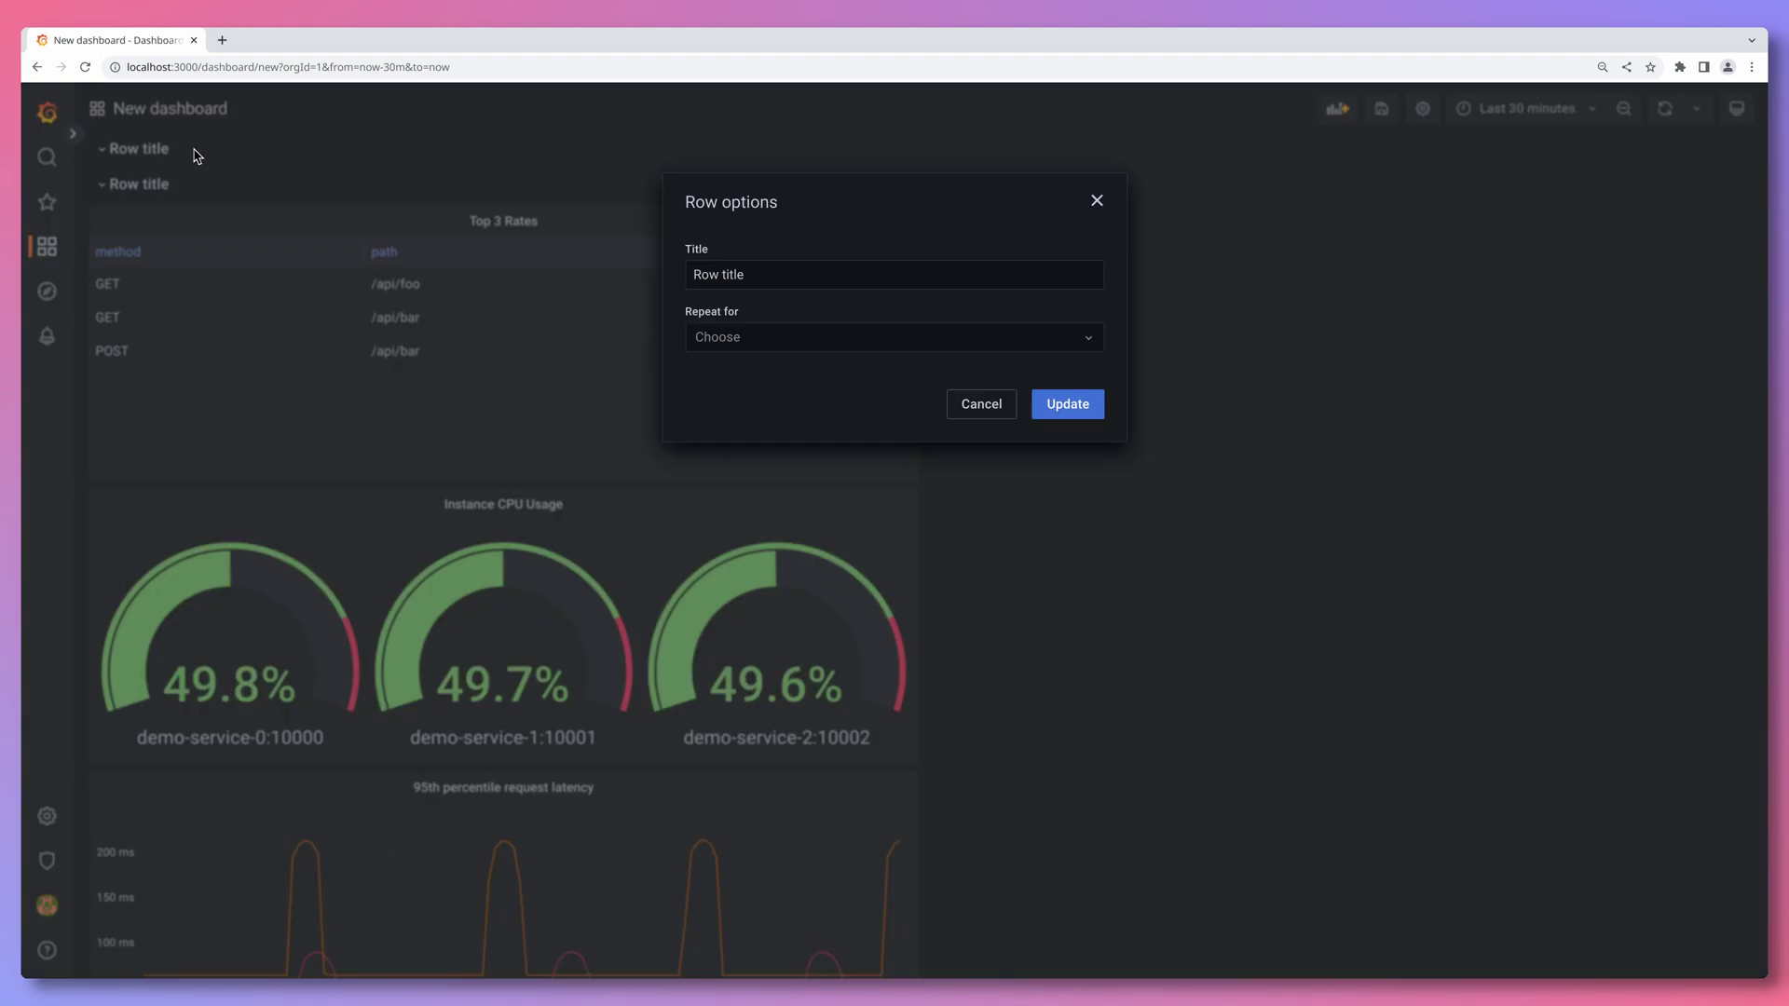
triple_click(757, 276)
text(HTTP Stats)
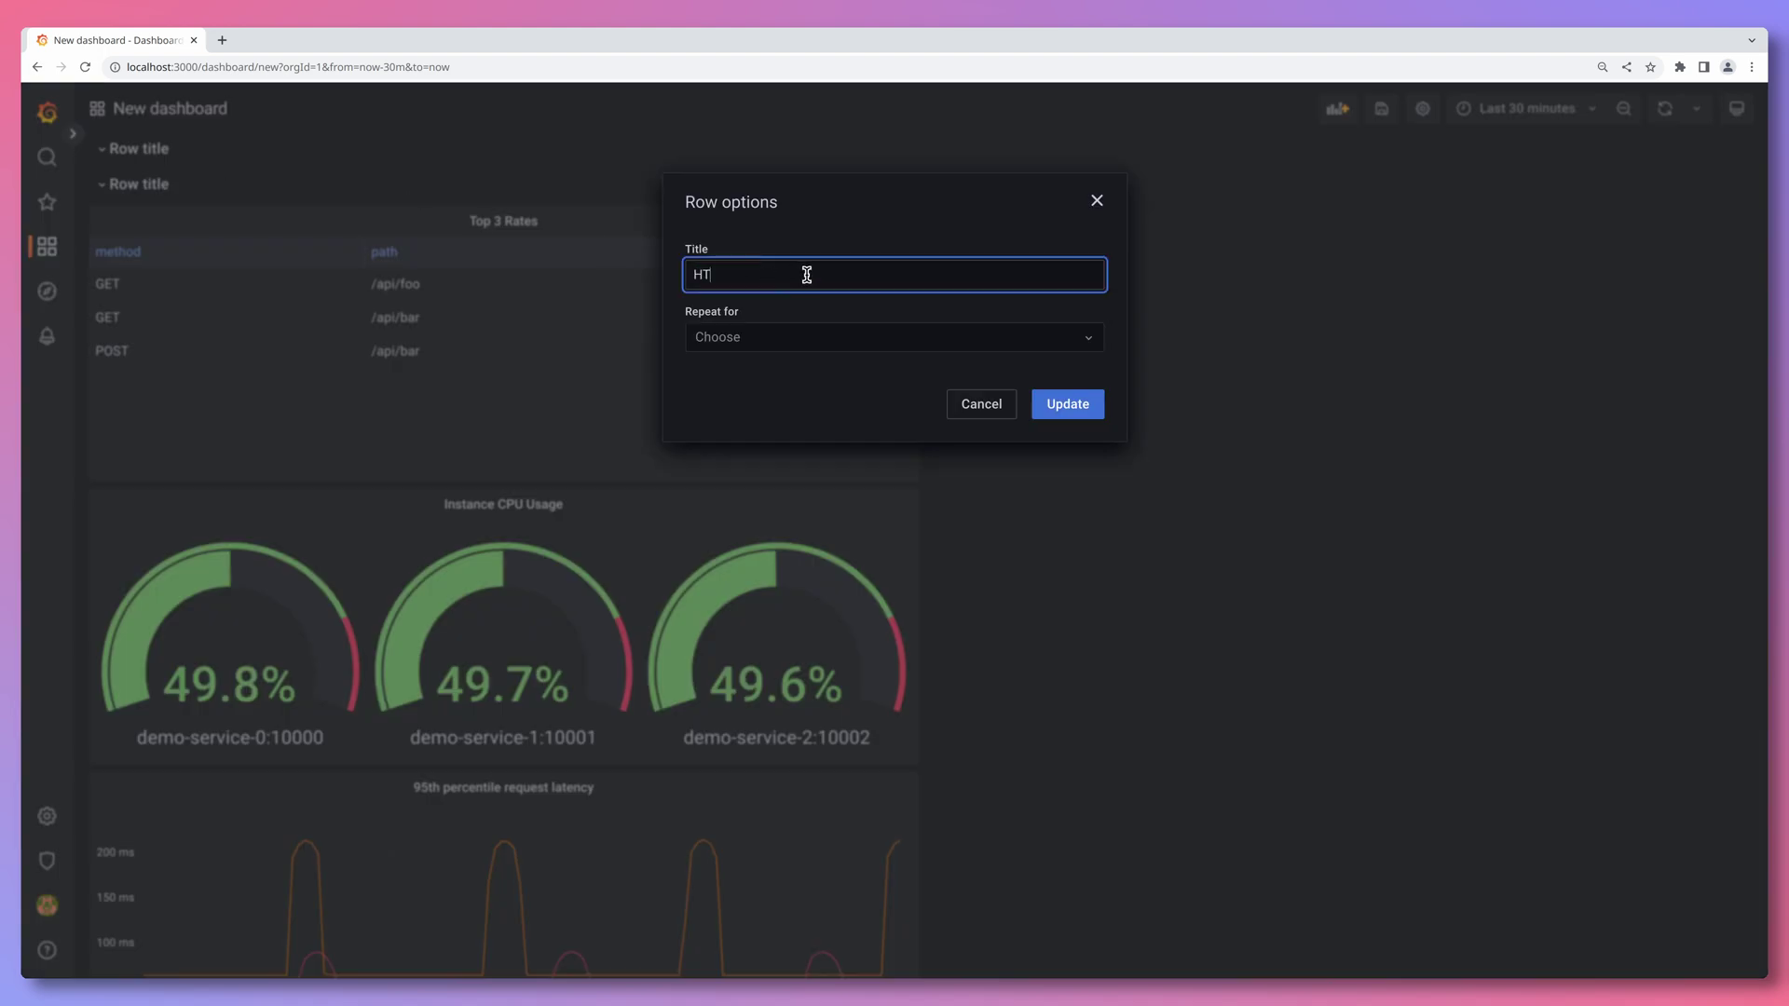
click(1068, 404)
click(197, 185)
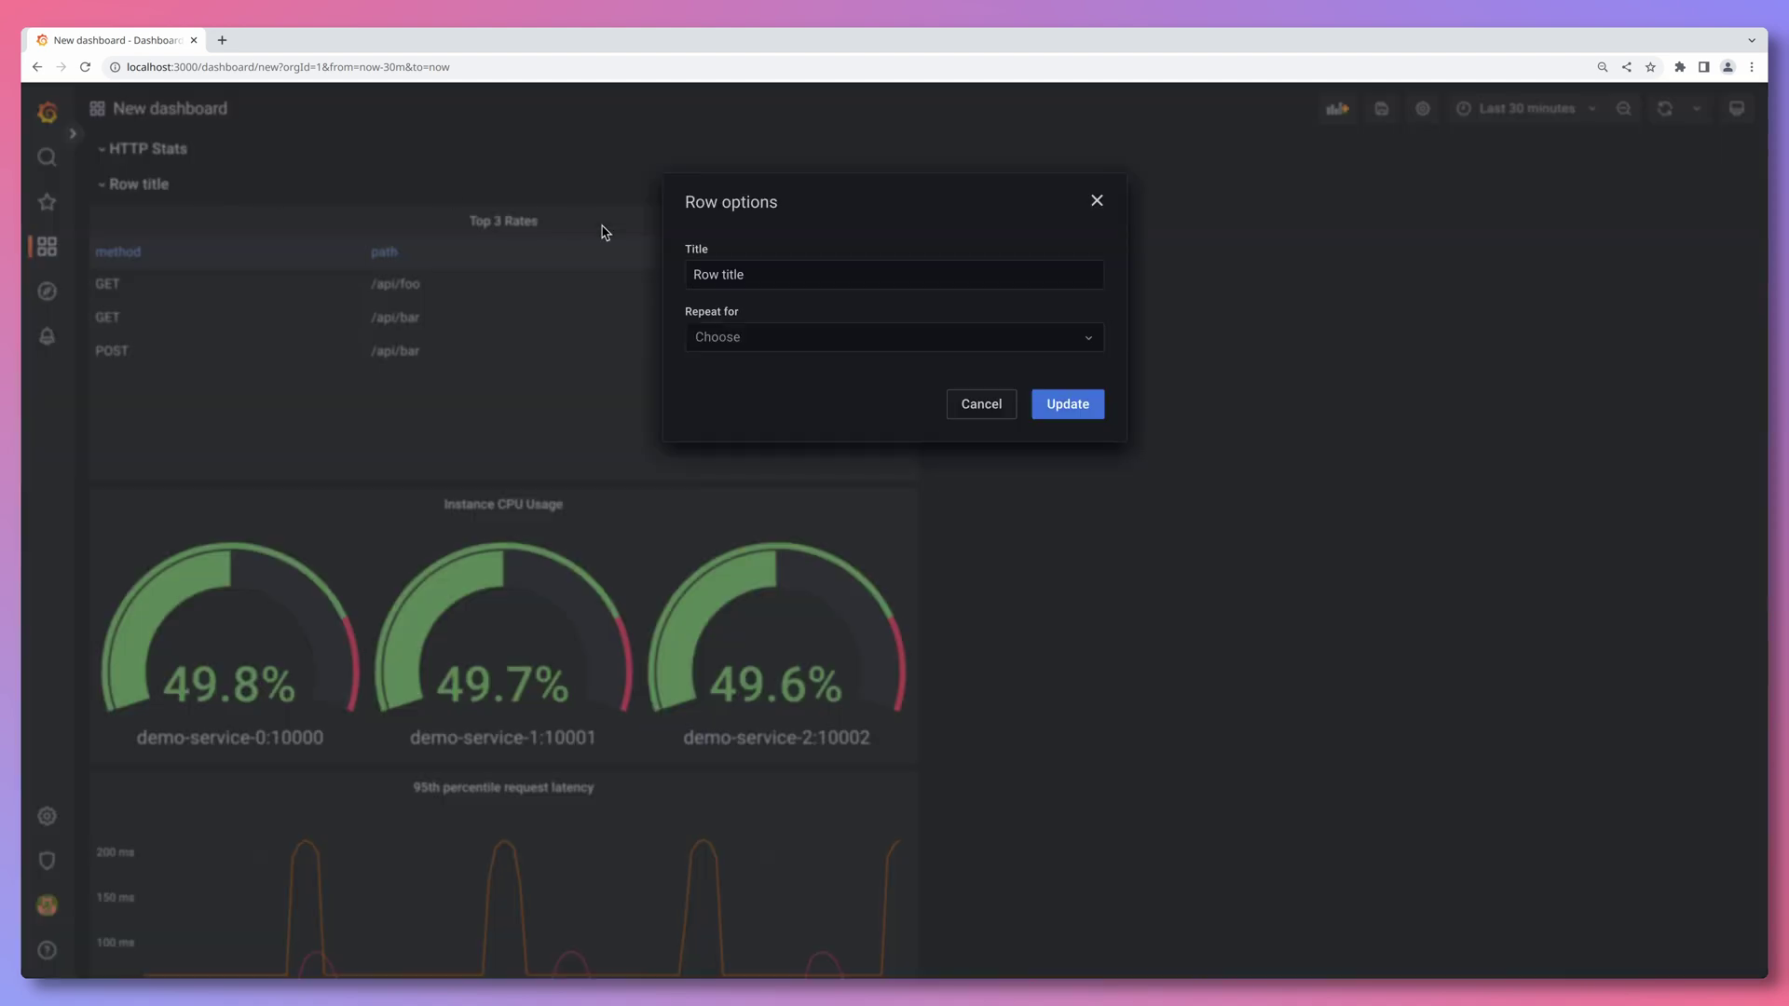
triple_click(780, 278)
text(CPU Stats)
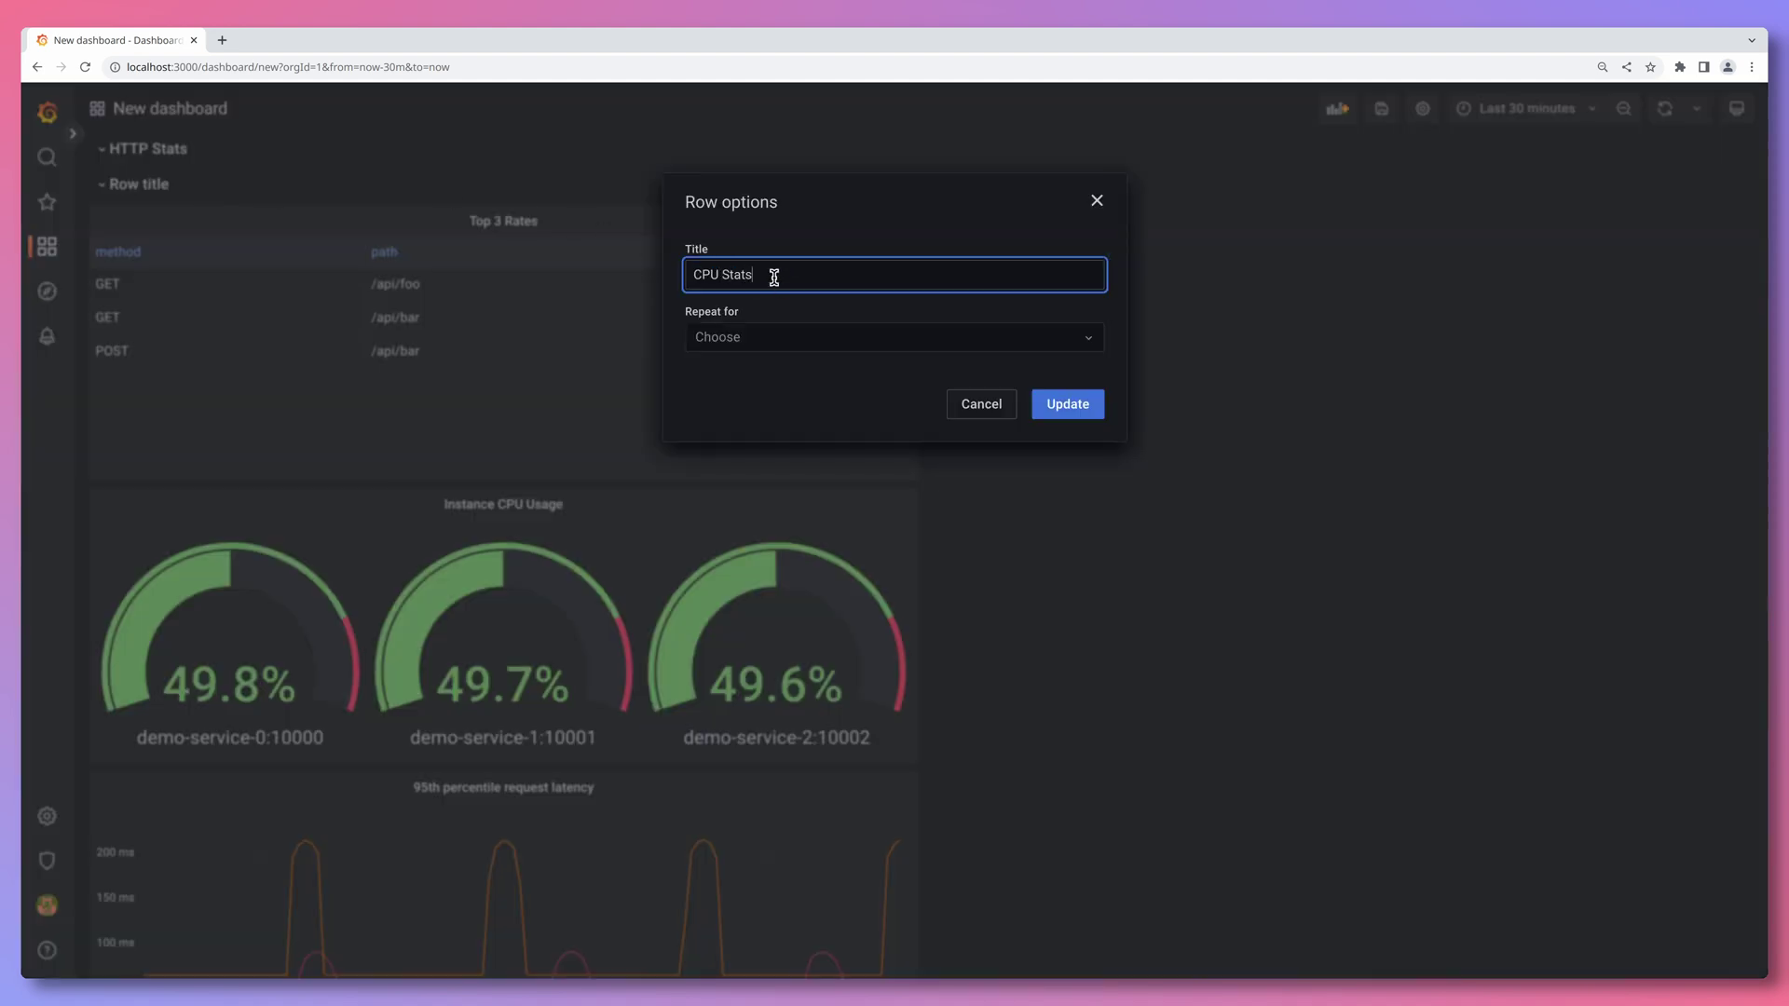
click(1082, 404)
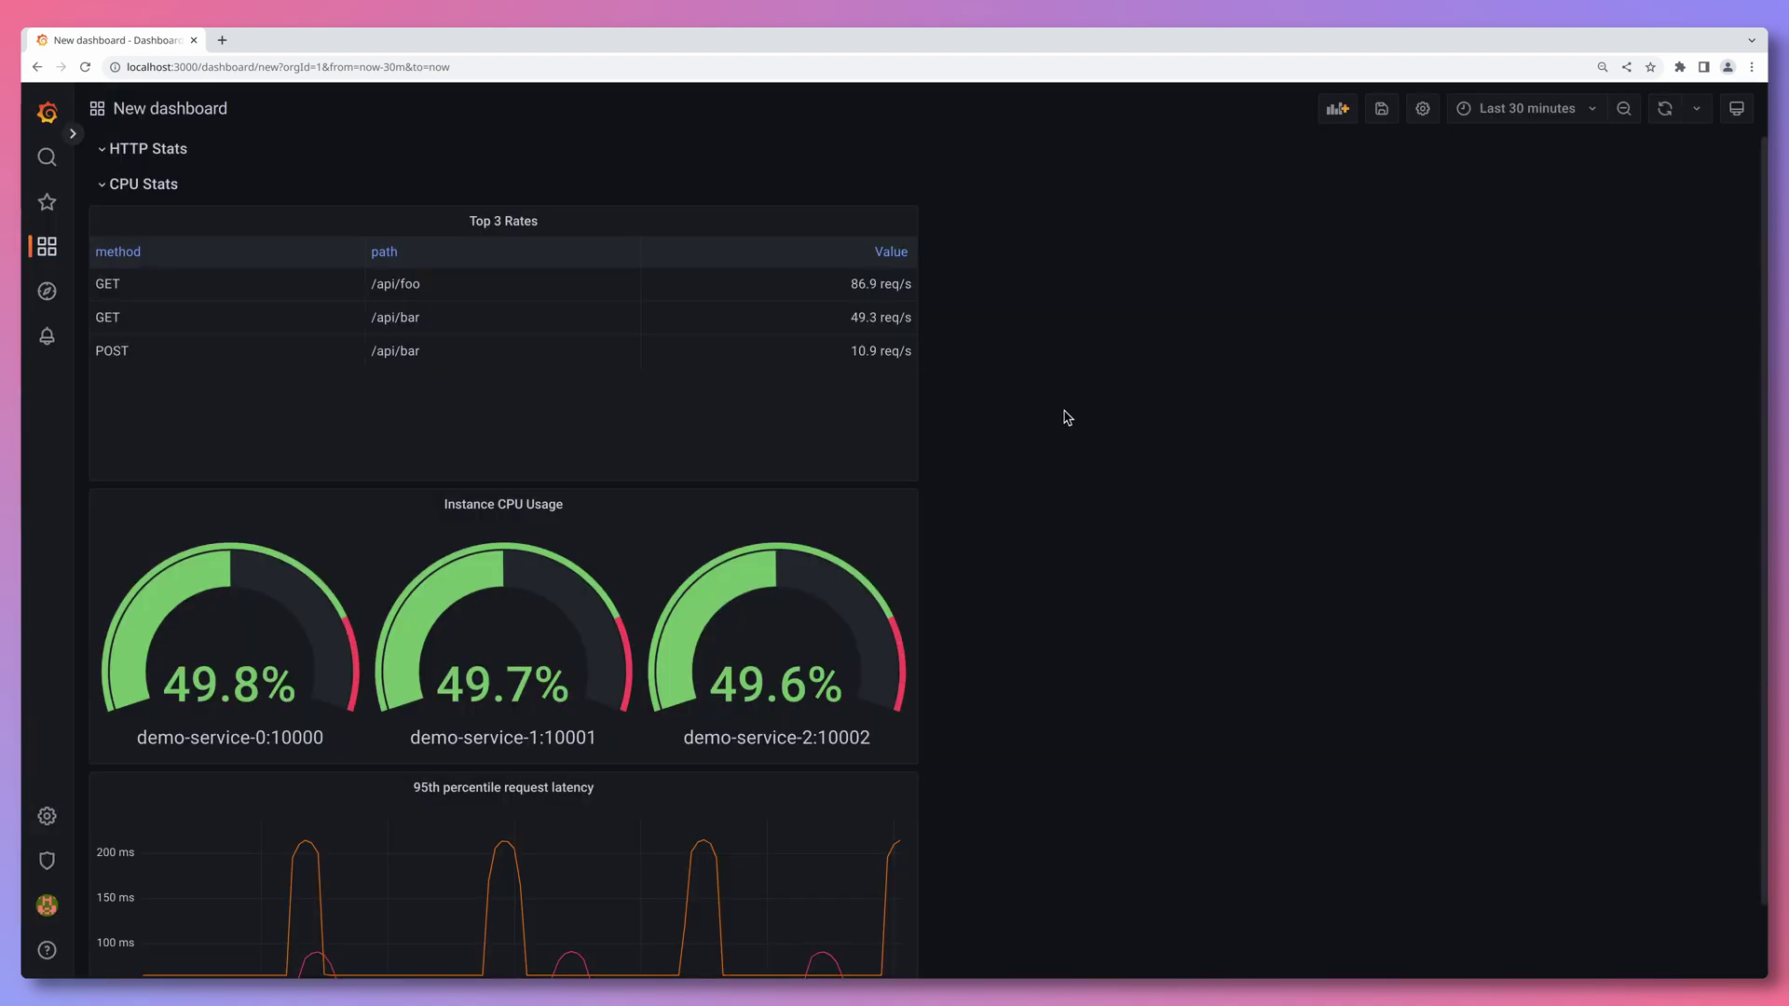
- Move Top 3 Rates and the latency graph into HTTP Stats, placing that row below CPU Stats
drag(487, 212, 491, 186)
drag(479, 787, 1319, 191)
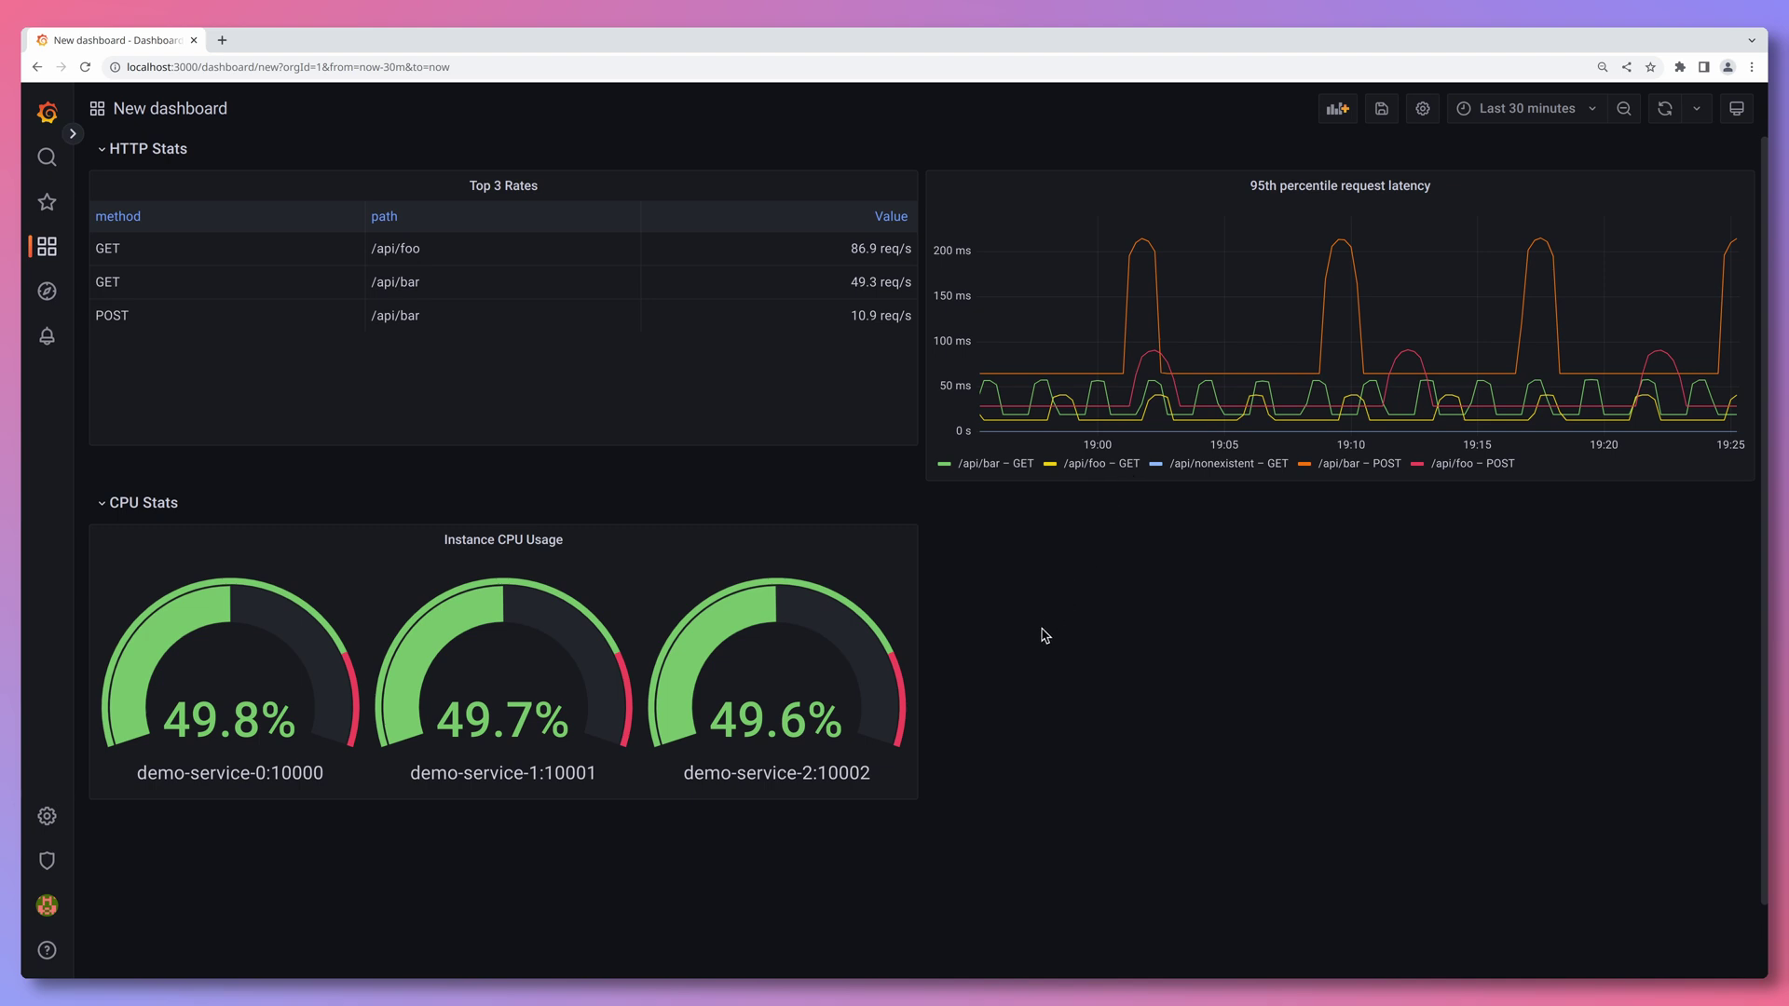
click(142, 508)
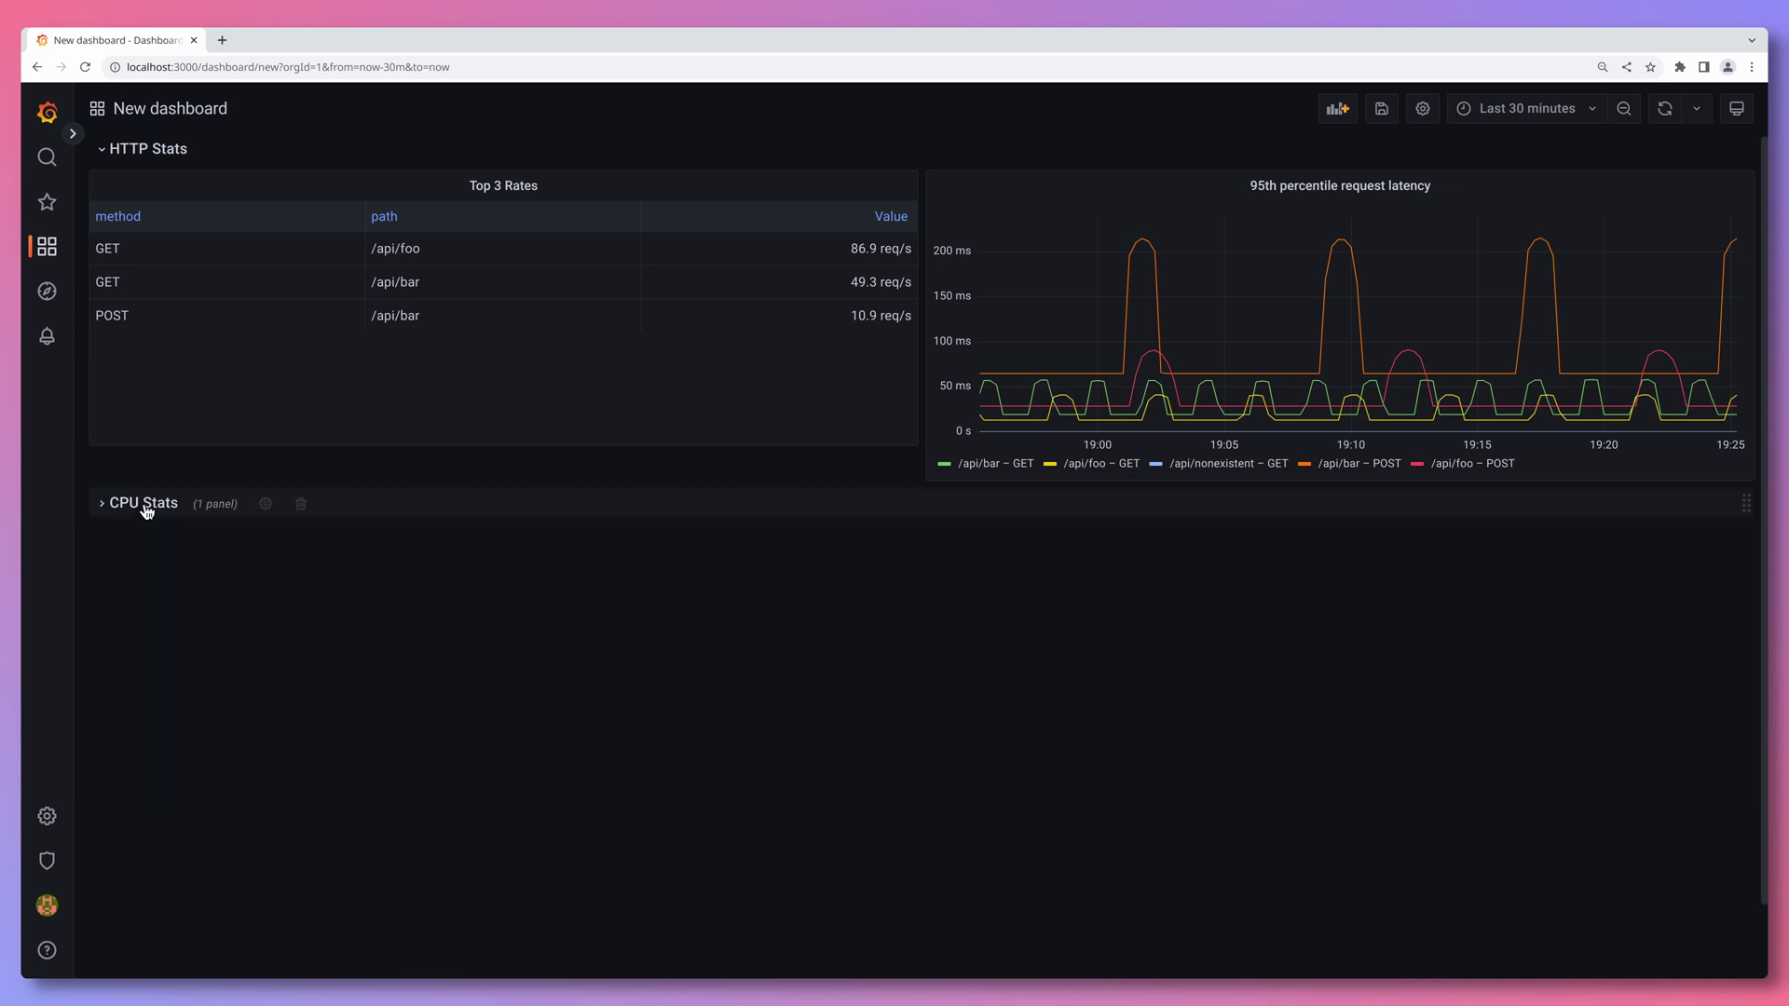
click(140, 150)
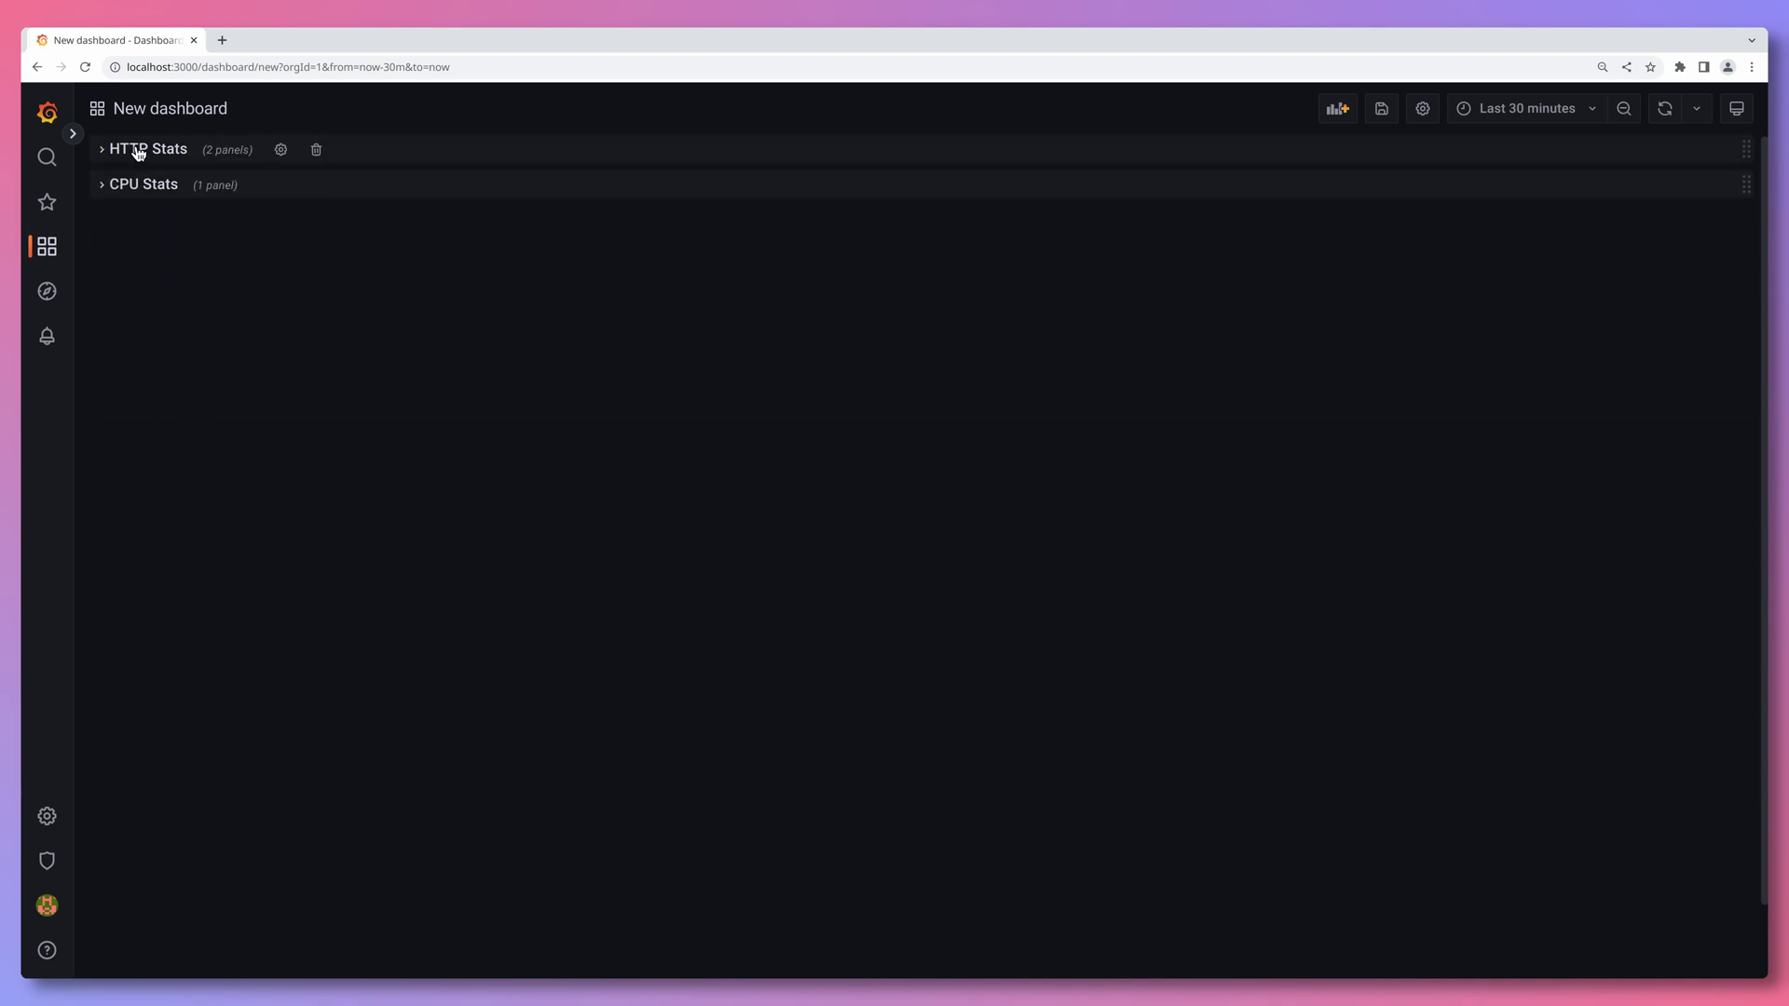
drag(1745, 149, 1744, 186)
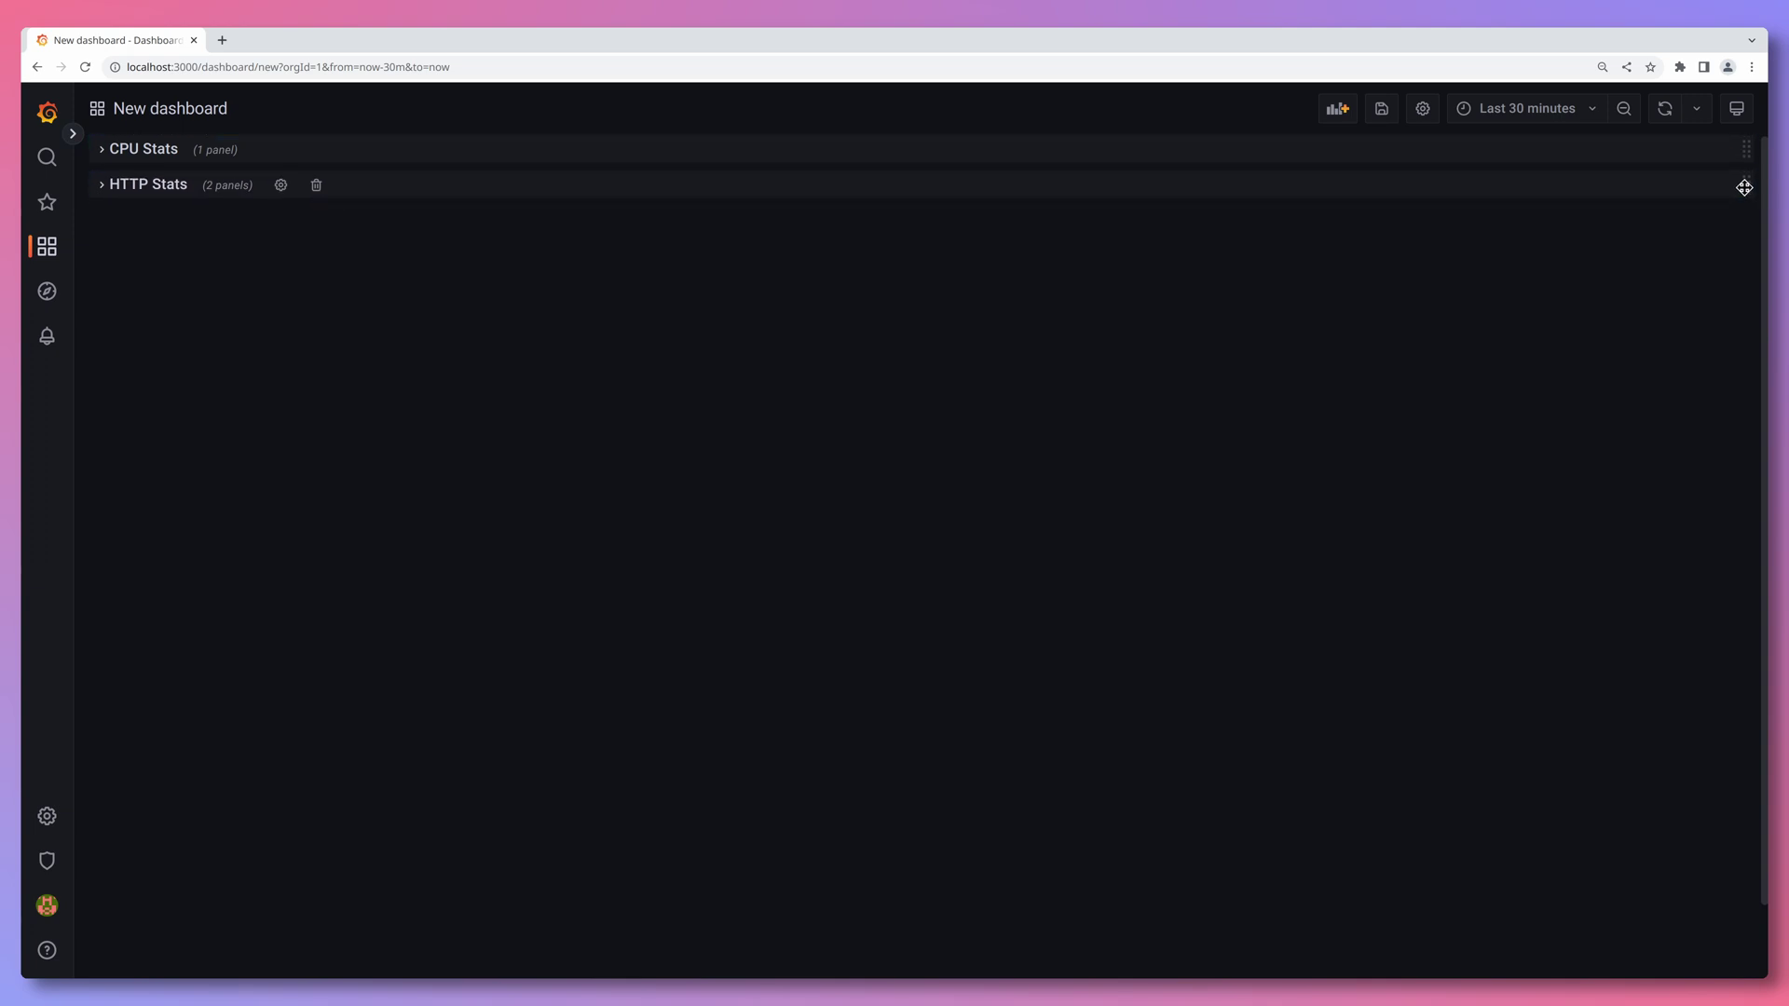
click(829, 152)
click(685, 467)
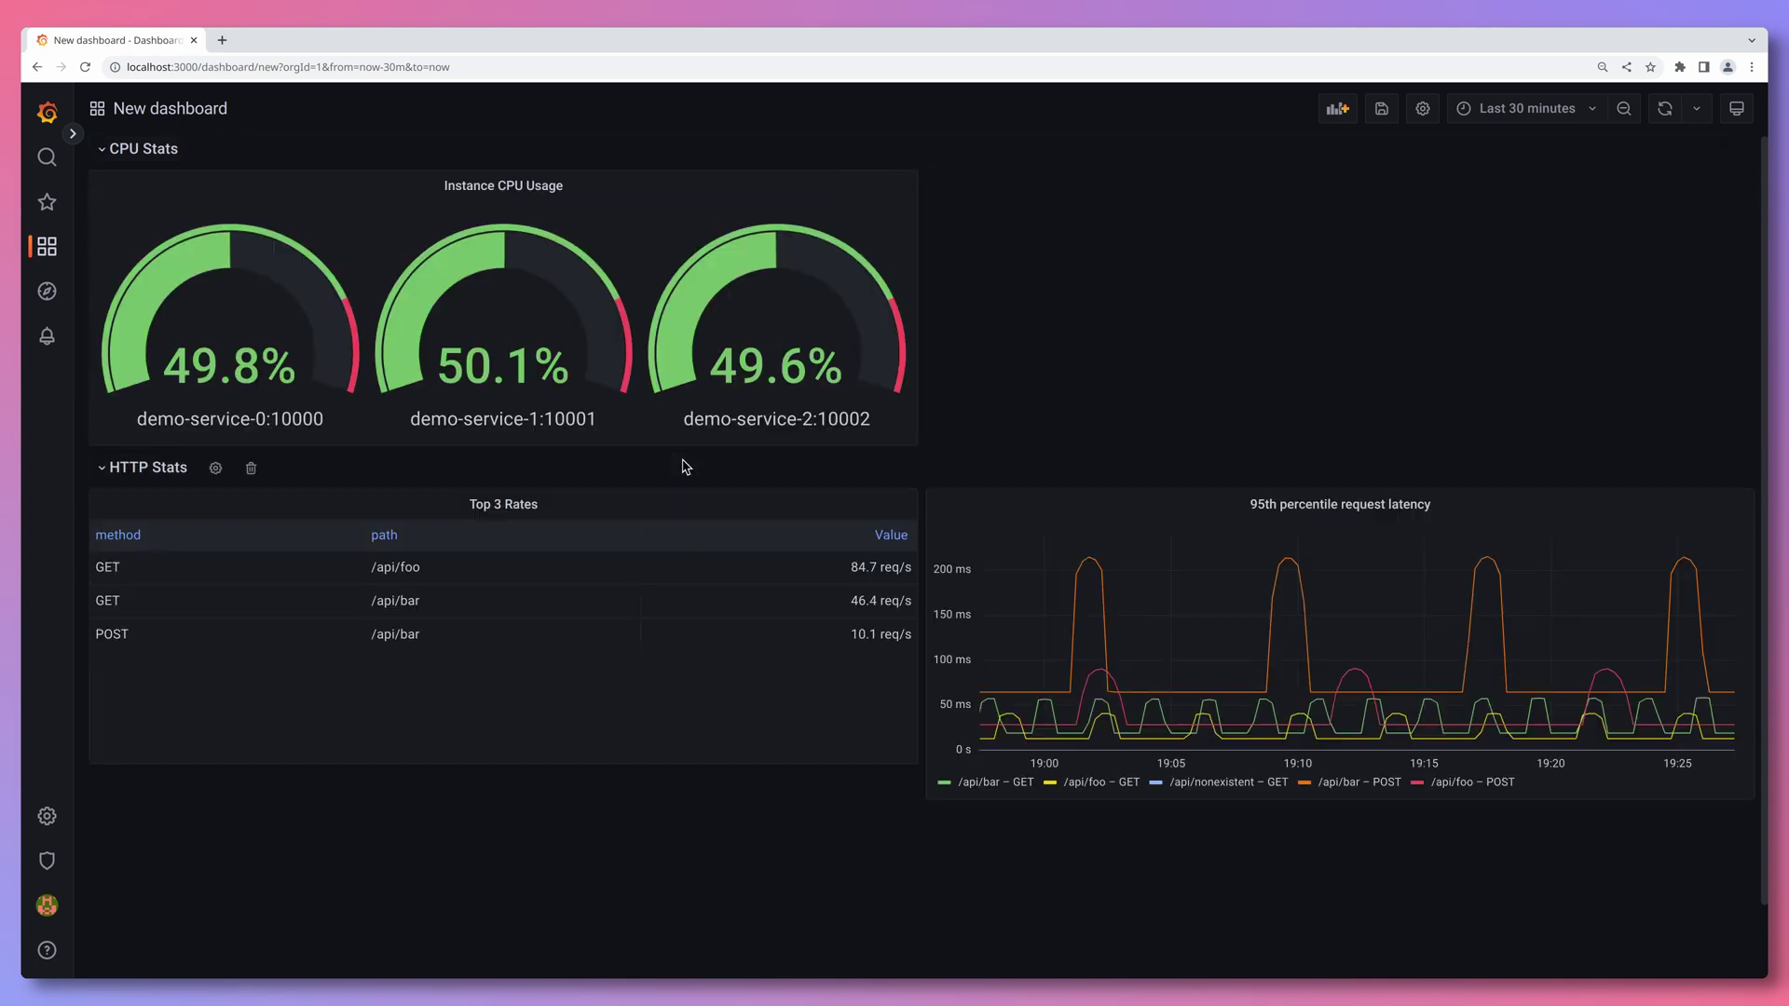
- Save the dashboard as 'Demo Dashboard' and set the time range to Last 1 hour
click(1381, 110)
click(1205, 271)
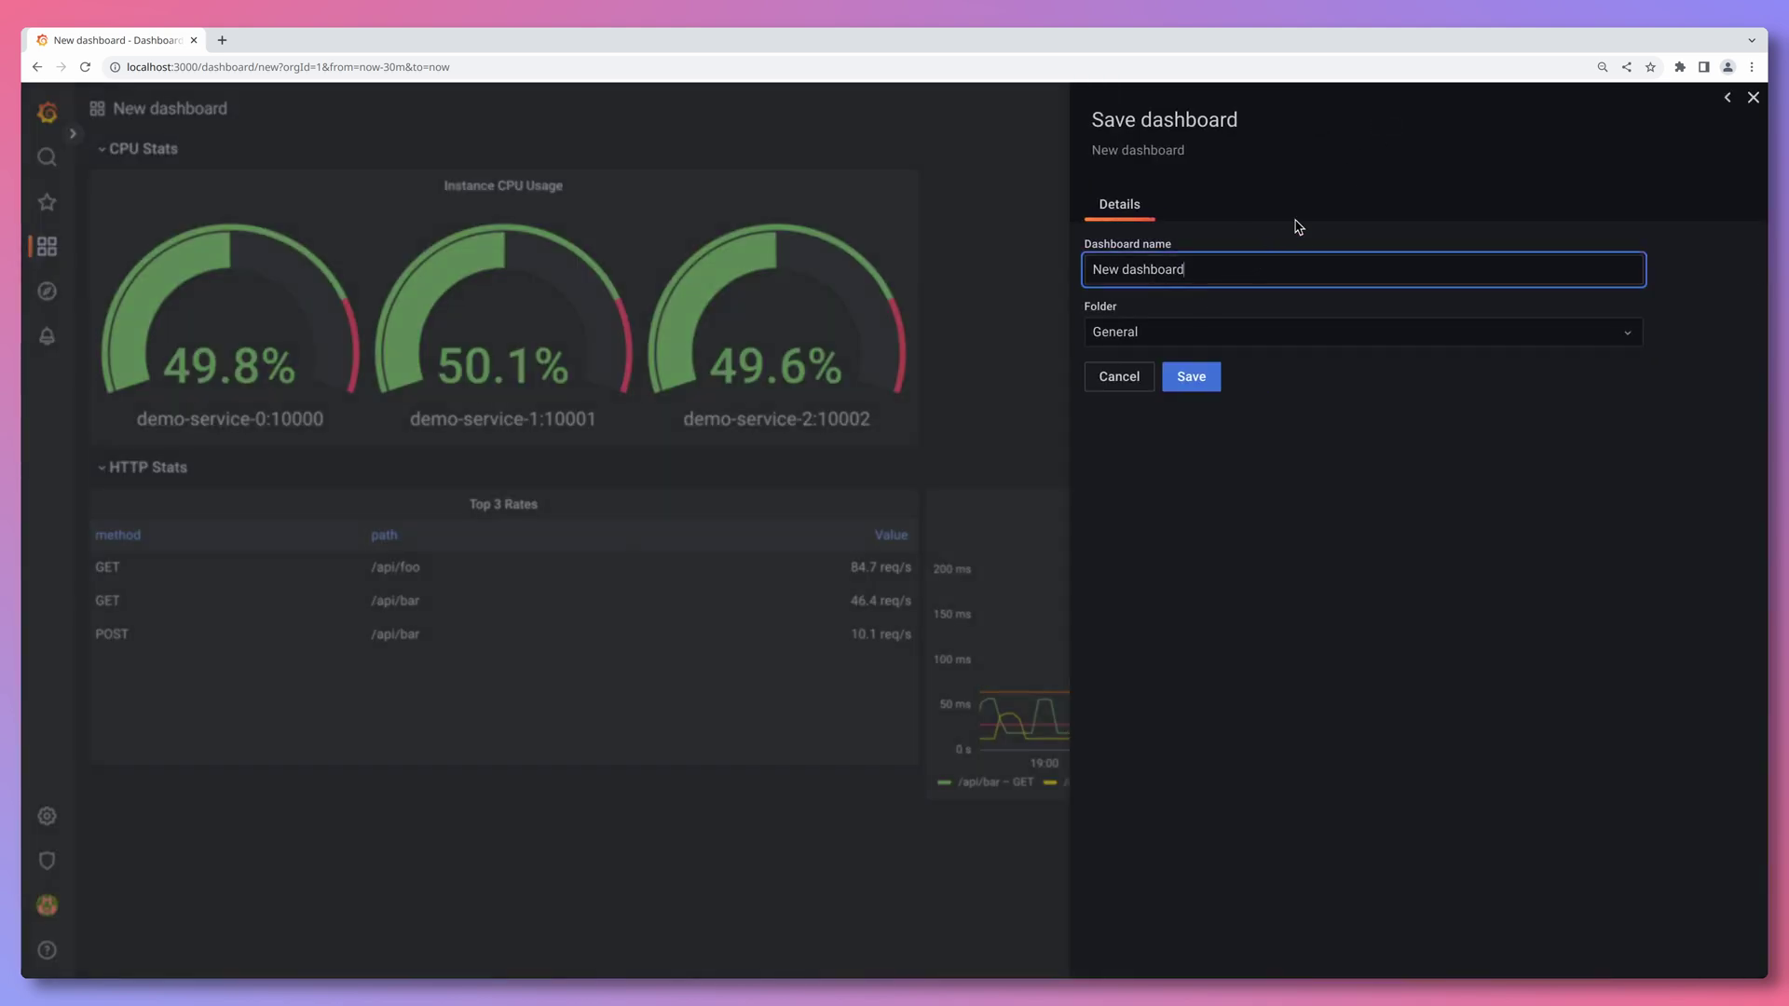
key(ctrl+a)
text(Demo Dashboard)
click(1208, 377)
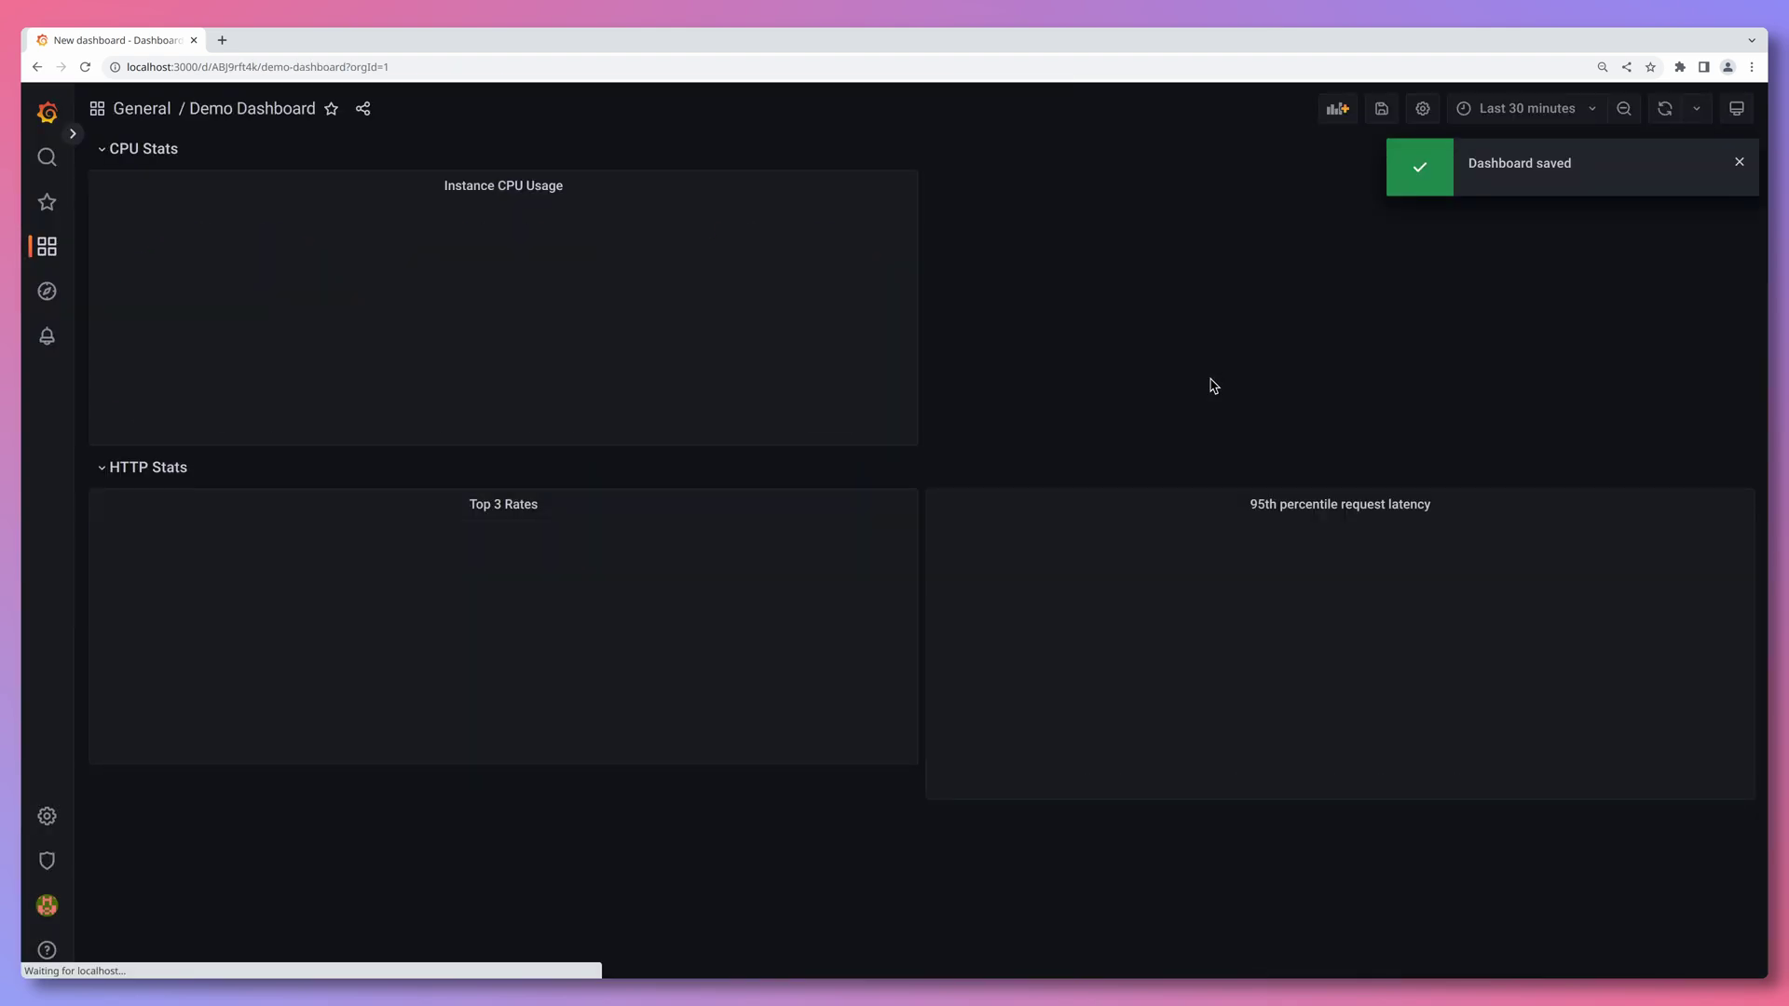
click(1562, 111)
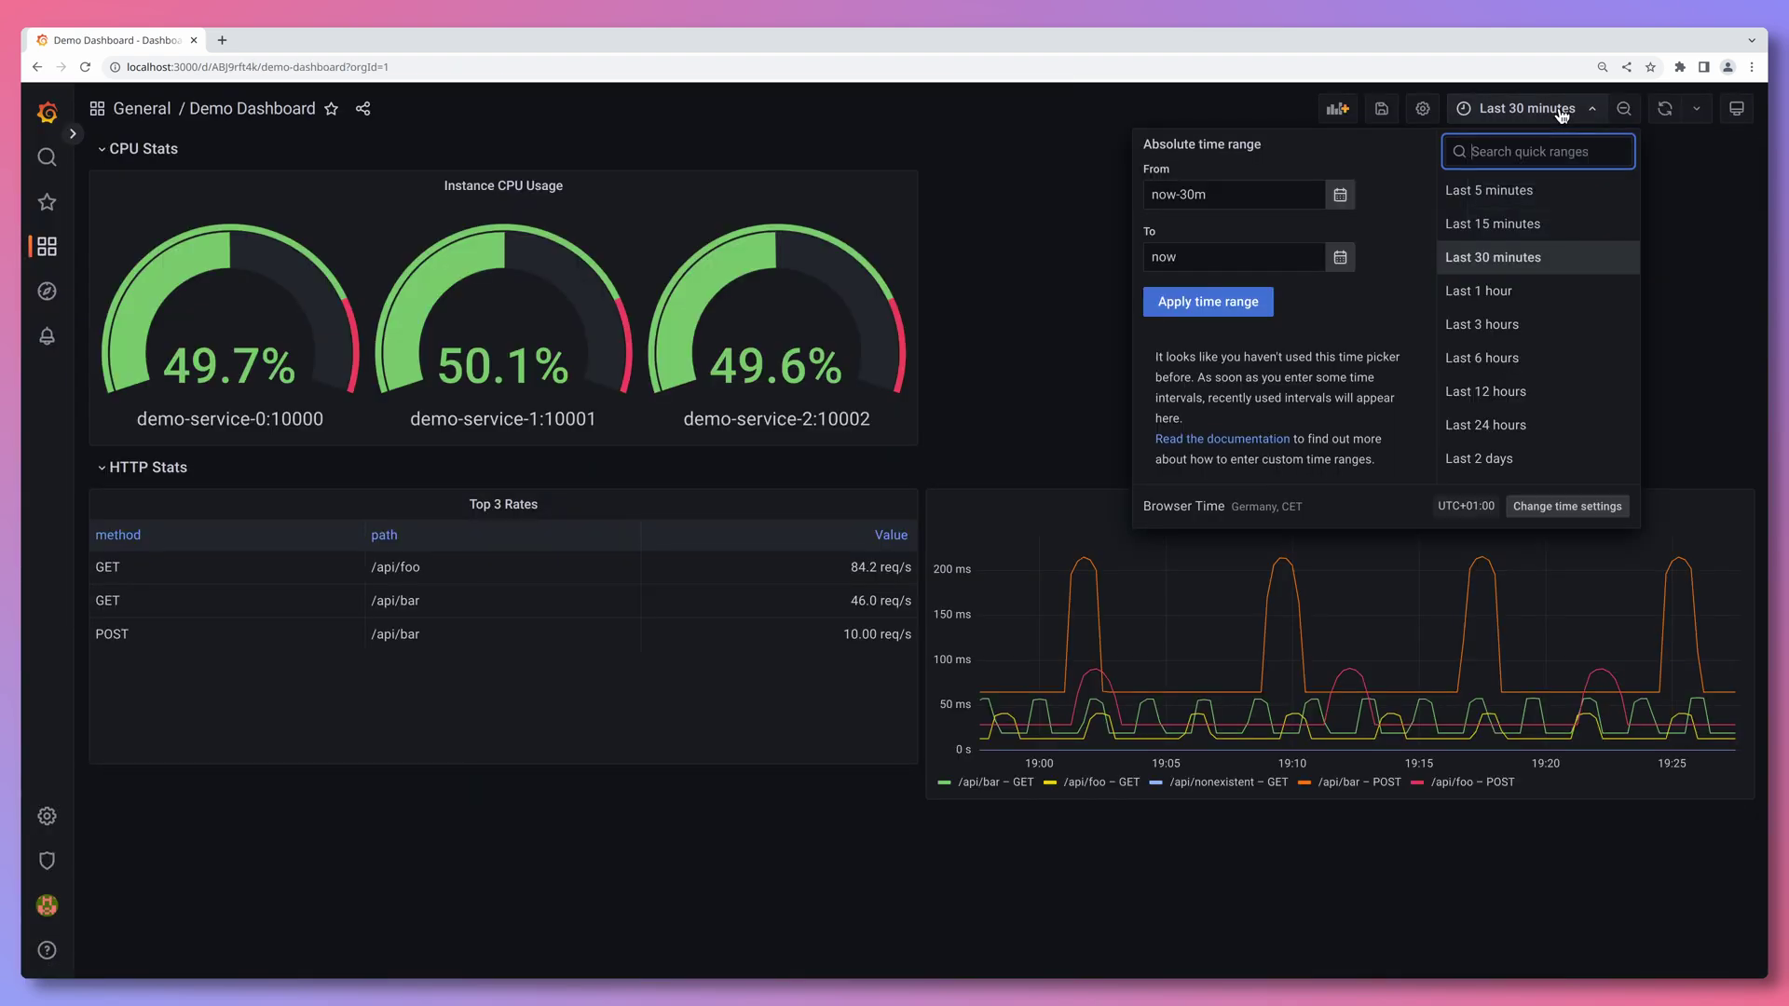
click(1562, 293)
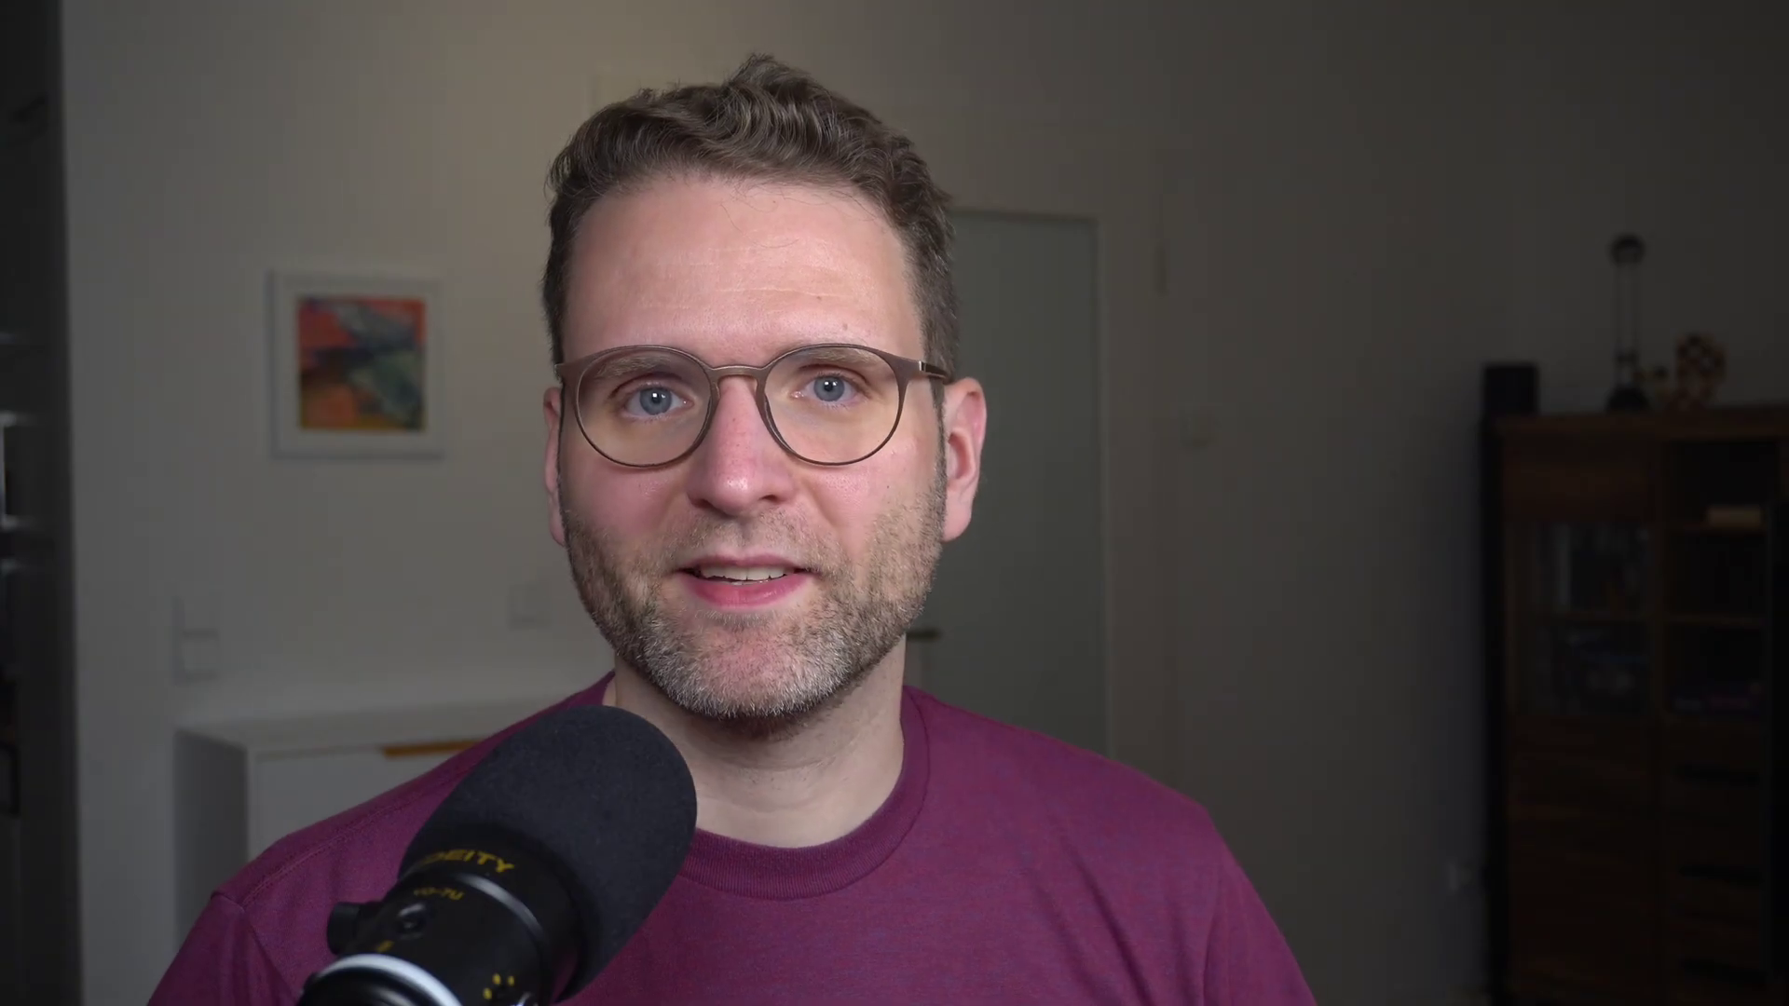